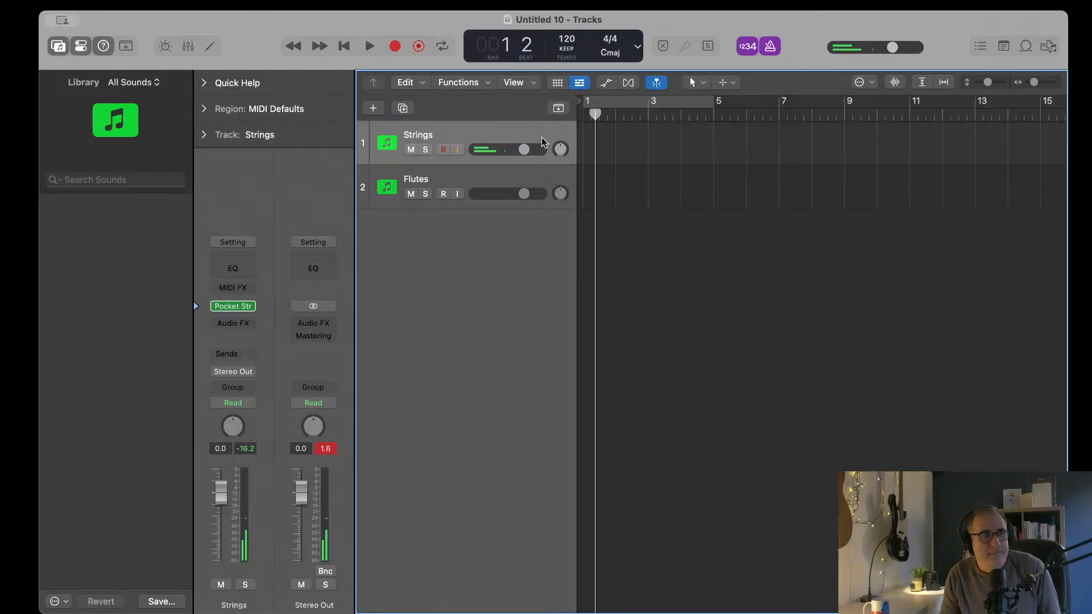
# Step: Position the playhead at bar 4 and show the global tracks above the Strings track
pyautogui.moveTo(600, 116); pyautogui.dragTo(581, 116)
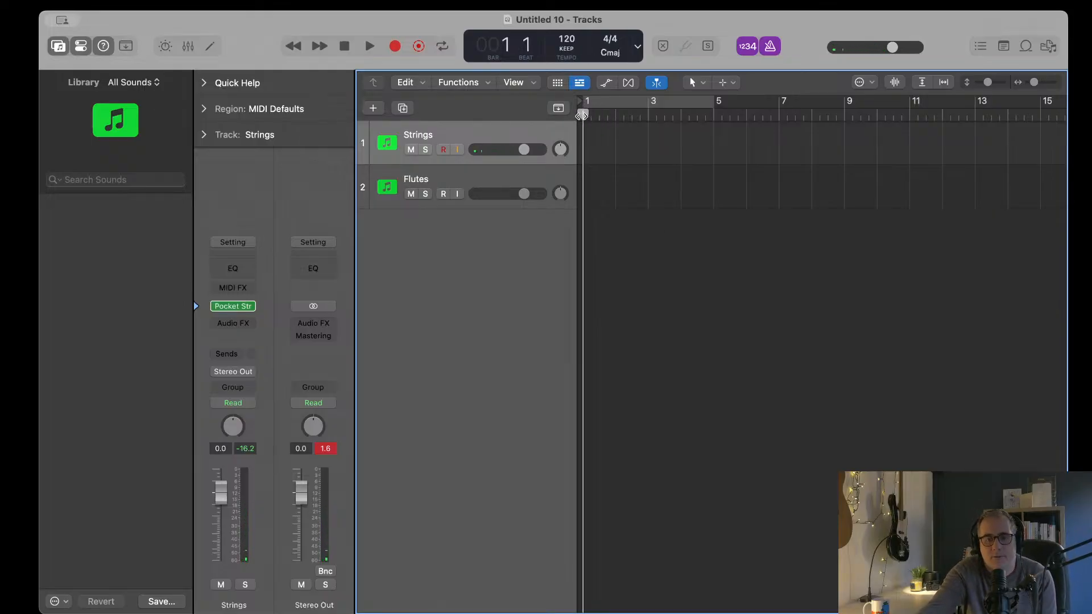
pyautogui.click(682, 117)
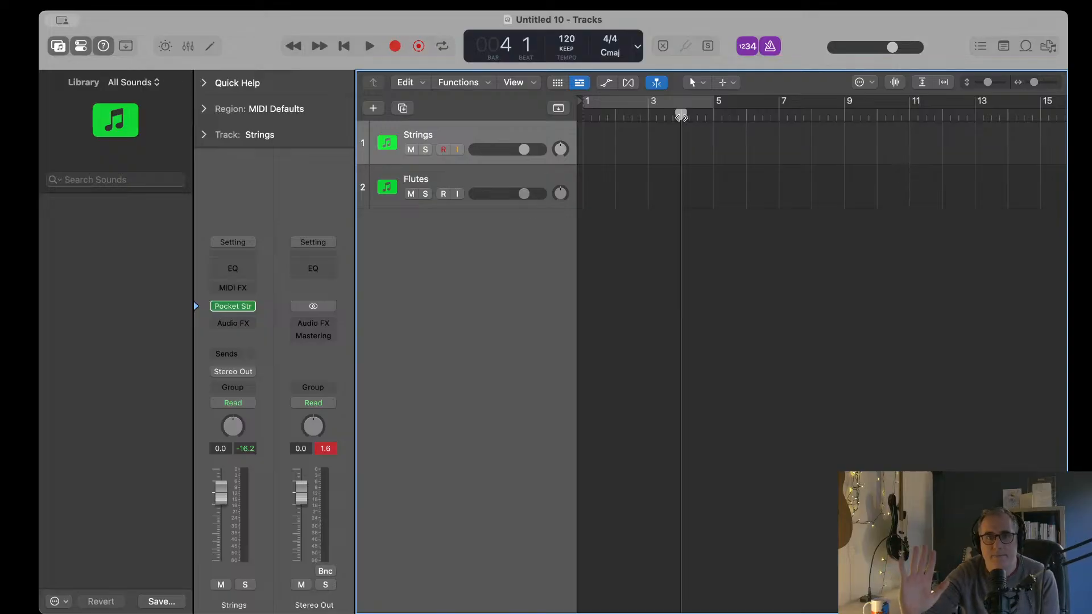
pyautogui.click(555, 111)
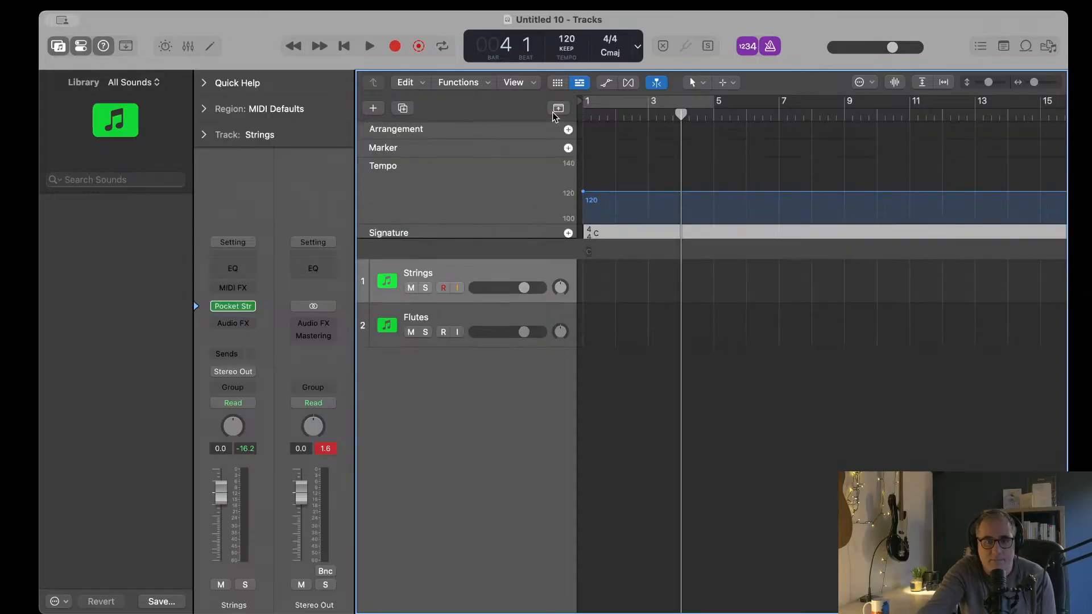
# Step: Add a C major chord at bar 4 in the chord track and shorten it to one bar
pyautogui.click(568, 252)
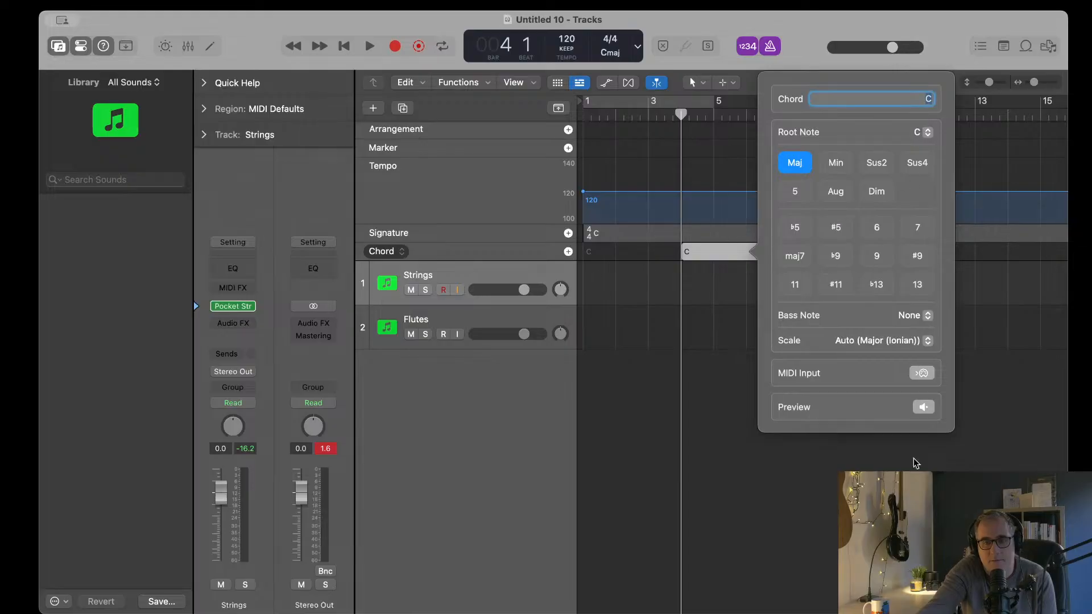
pyautogui.click(851, 449)
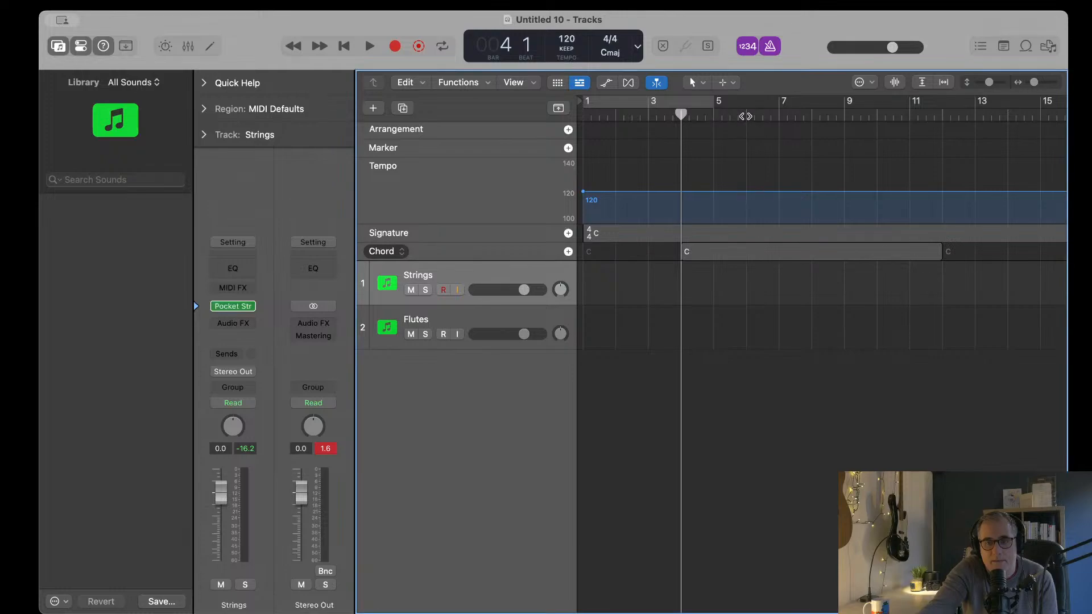
pyautogui.click(745, 116)
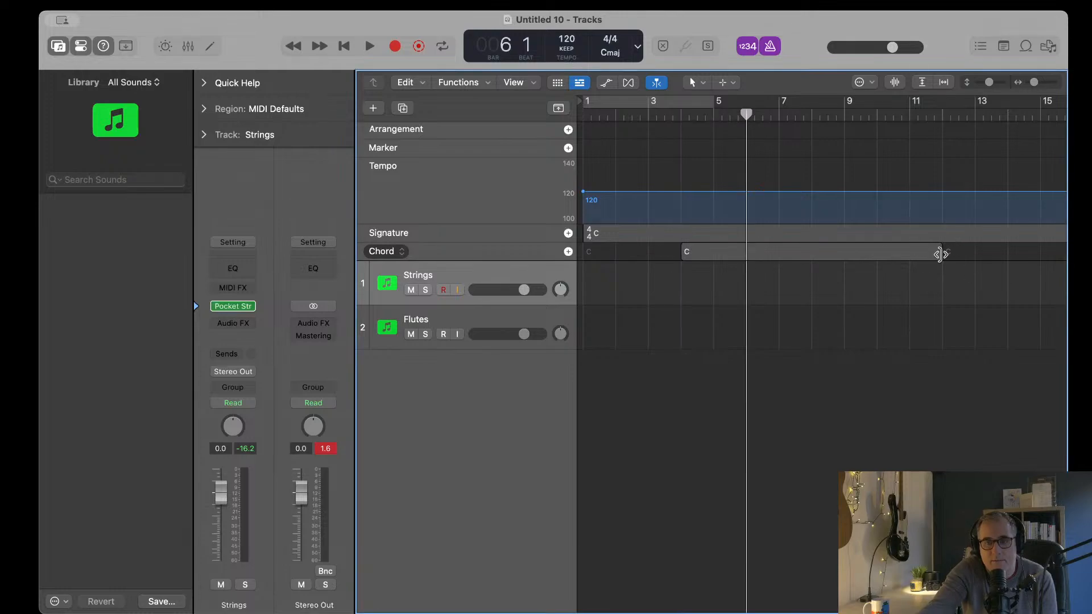
pyautogui.moveTo(941, 254); pyautogui.dragTo(713, 250)
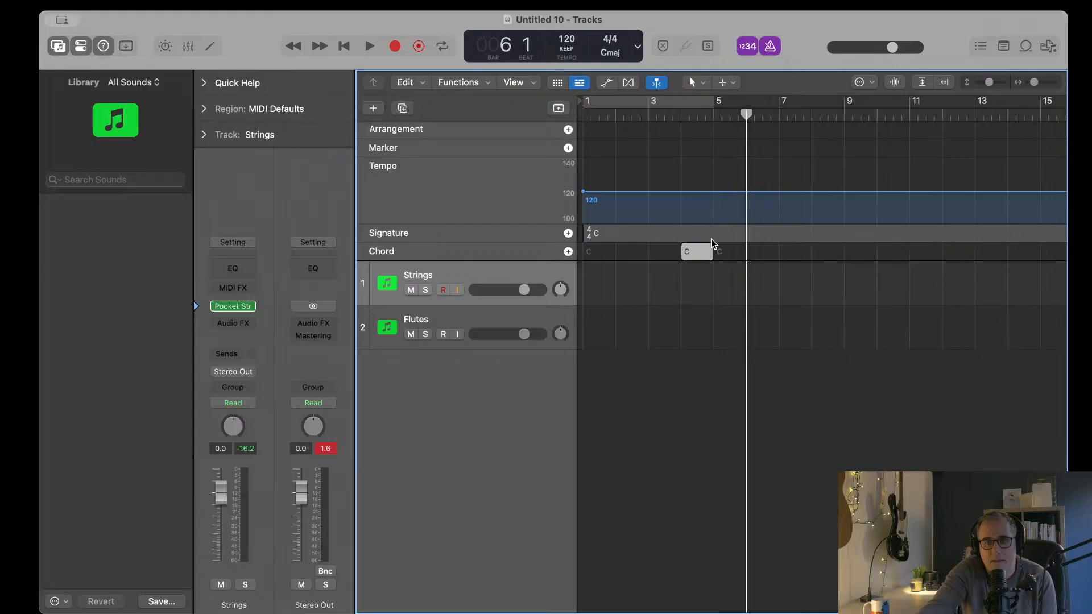
# Step: Add a second C major chord at bar 5 in the chord track and trim it to one bar
pyautogui.click(714, 117)
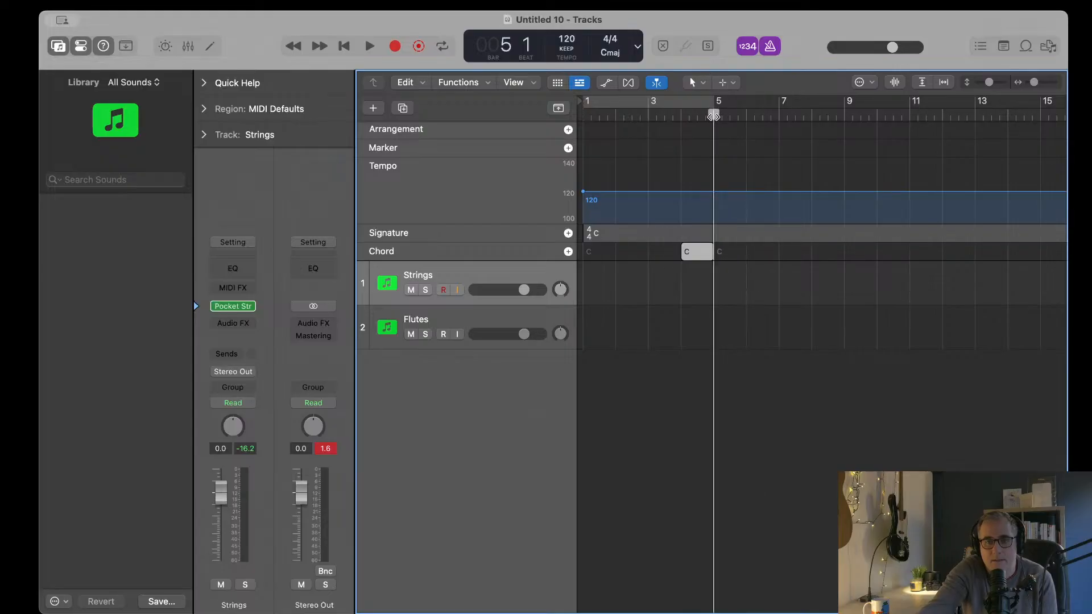
pyautogui.click(568, 252)
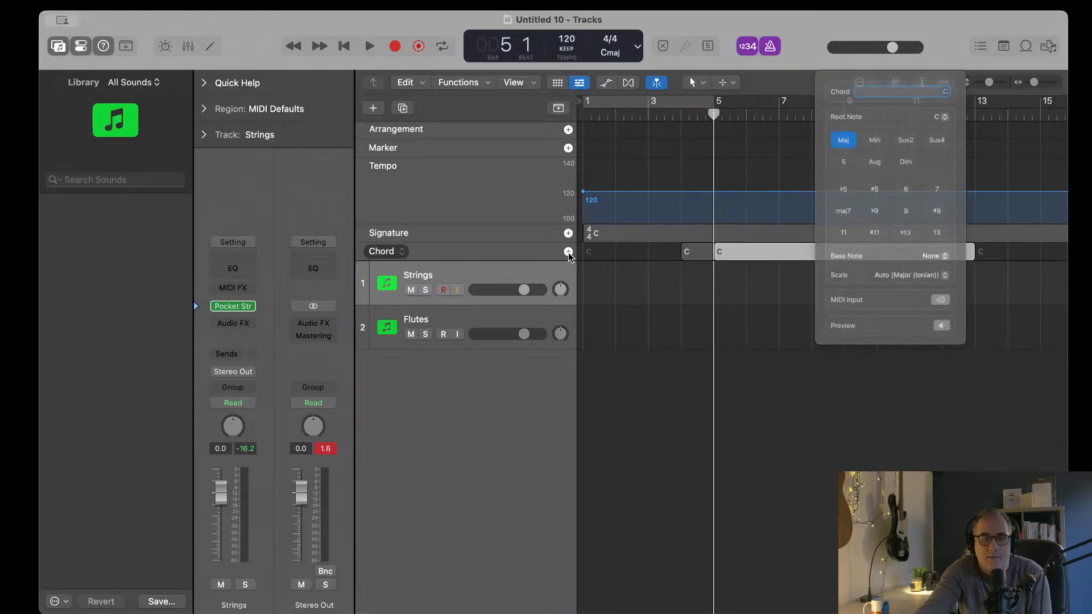
pyautogui.click(780, 404)
pyautogui.hscroll(5, 845, 246)
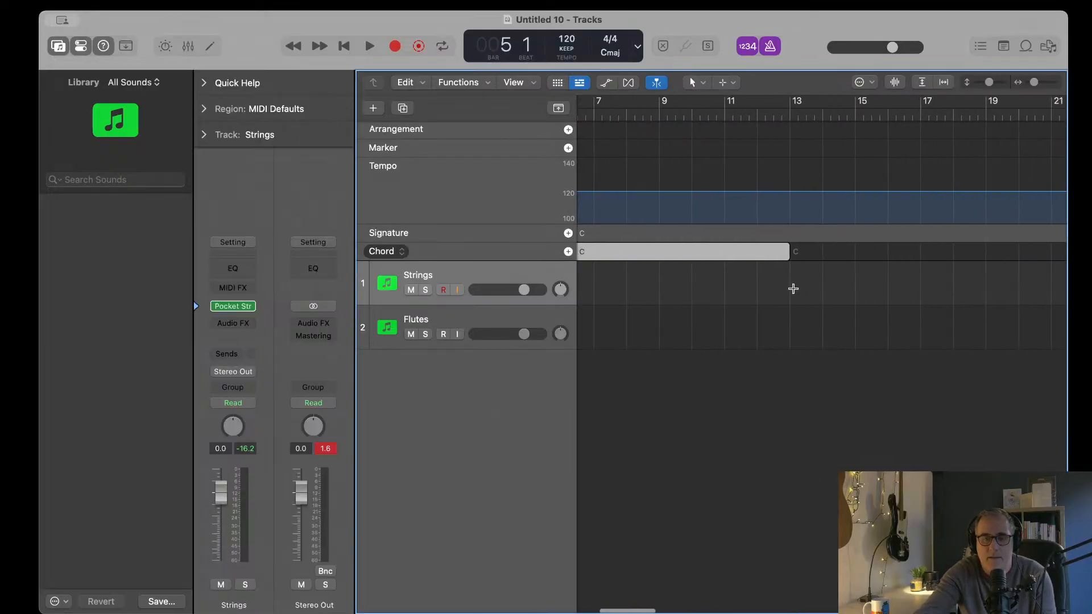
pyautogui.hscroll(-3, 792, 288)
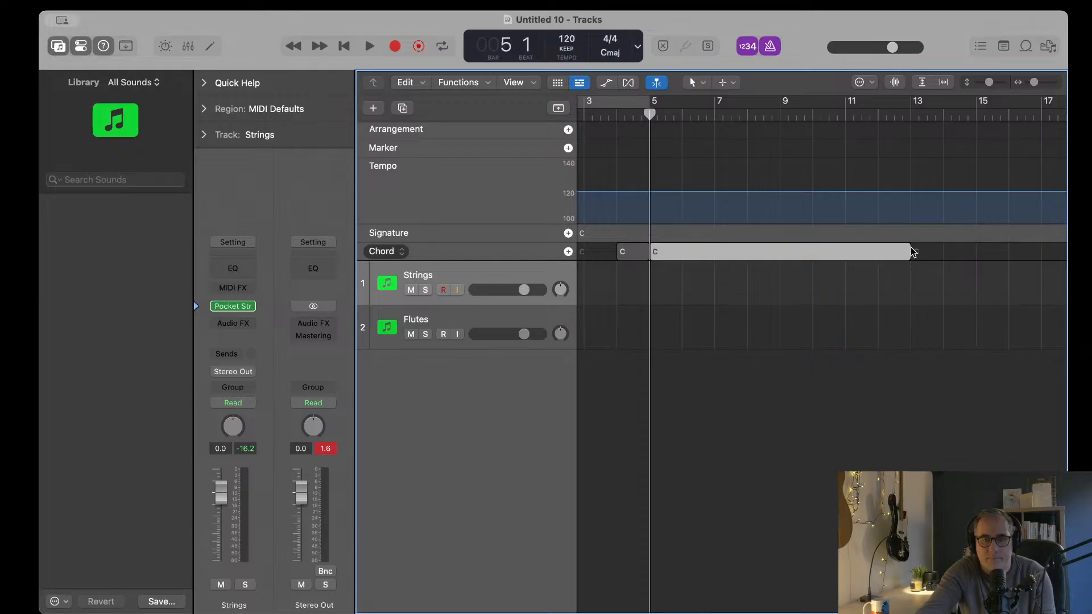
pyautogui.click(896, 378)
pyautogui.moveTo(909, 251); pyautogui.dragTo(676, 245)
pyautogui.press('Tab')
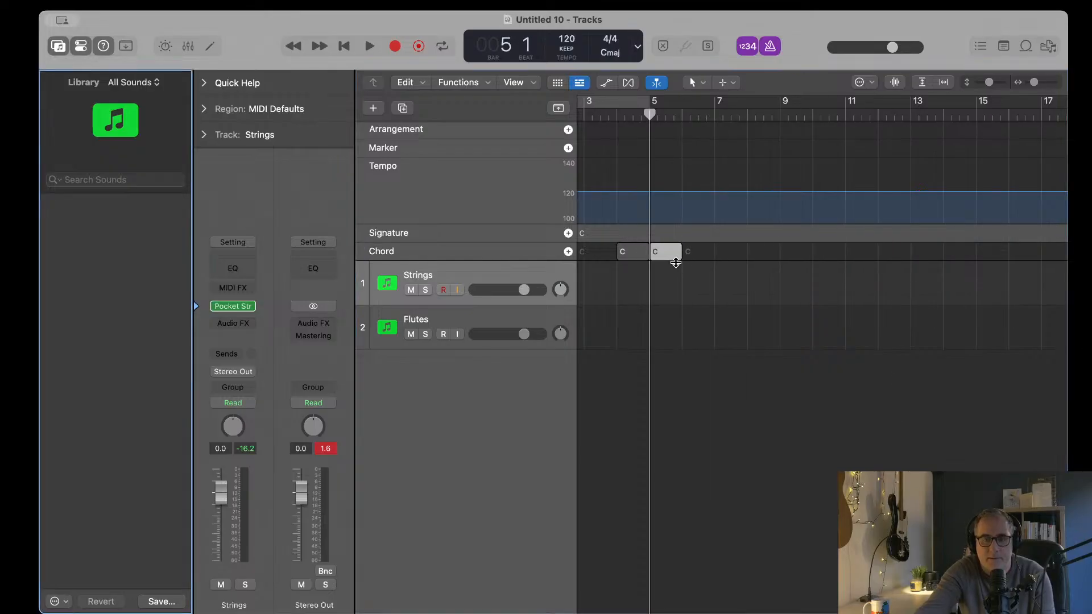
# Step: Add a third C major chord at bar 6 in the chord track, one bar long
pyautogui.click(676, 110)
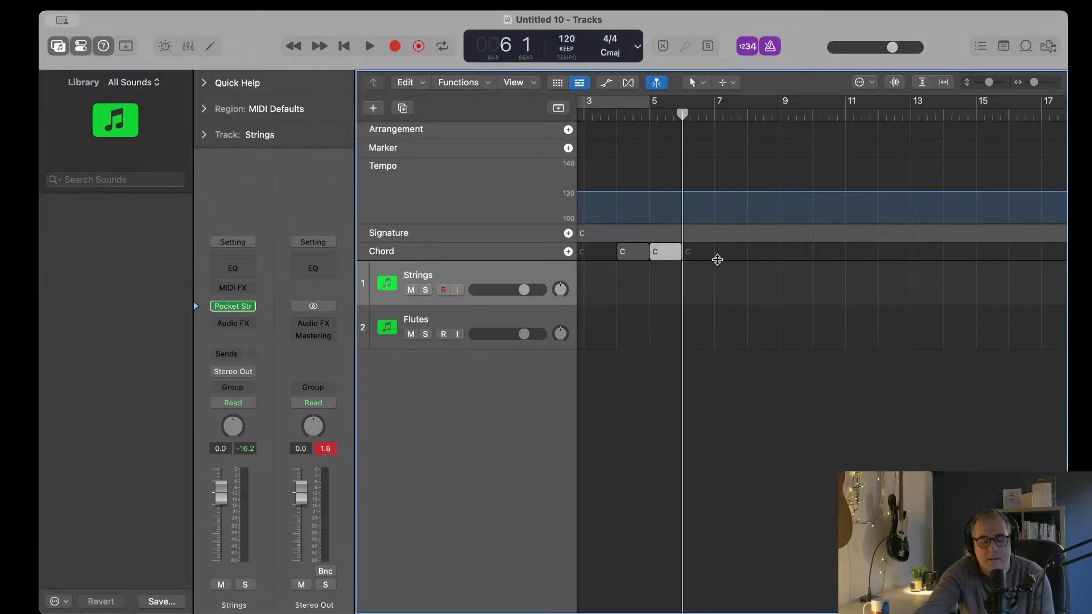
pyautogui.click(694, 255)
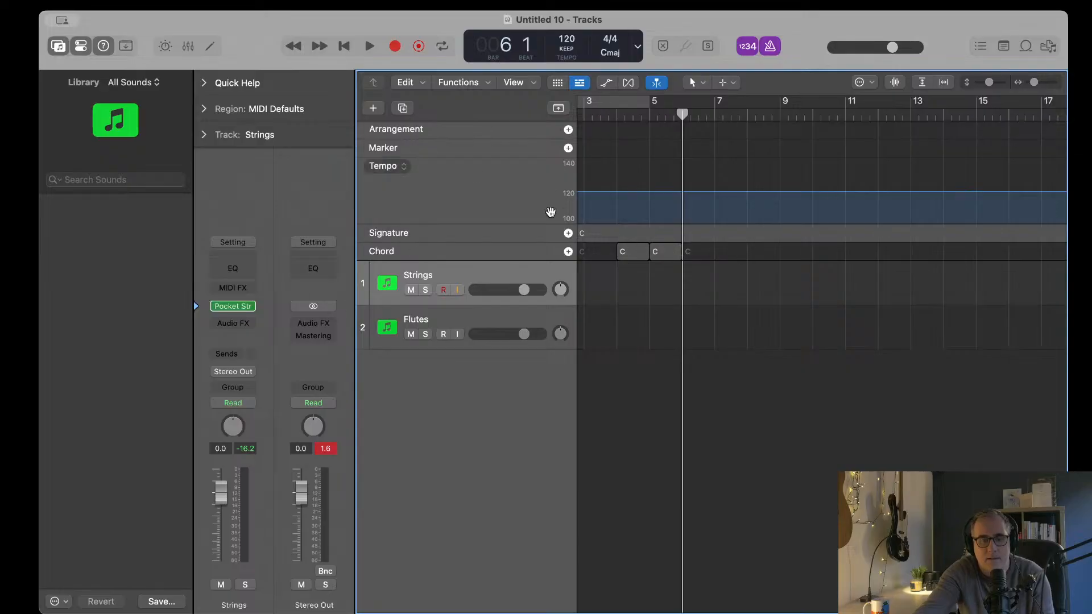
pyautogui.click(568, 252)
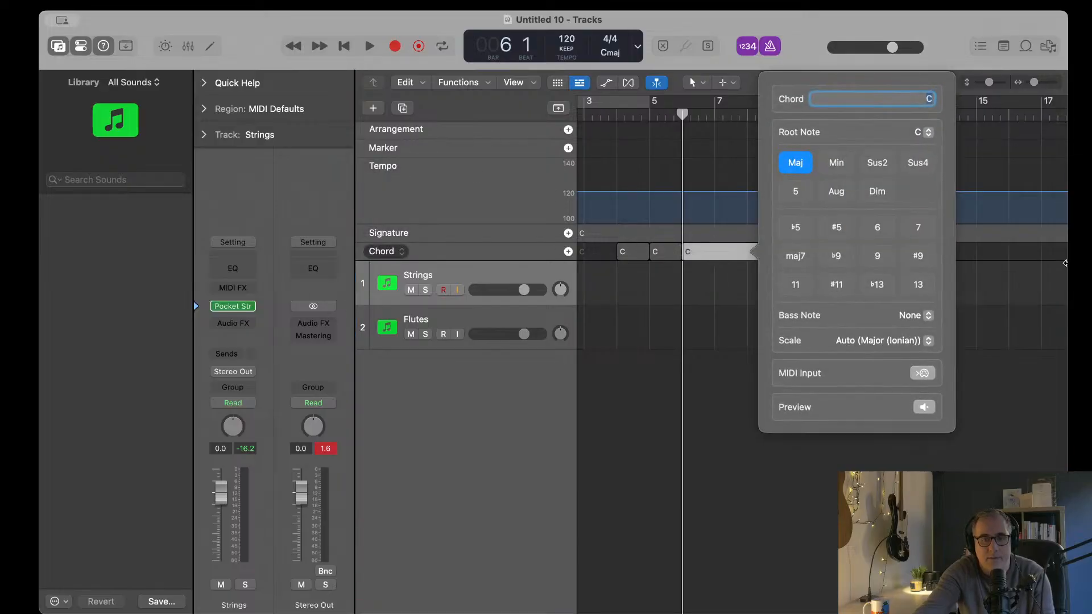
pyautogui.click(1033, 377)
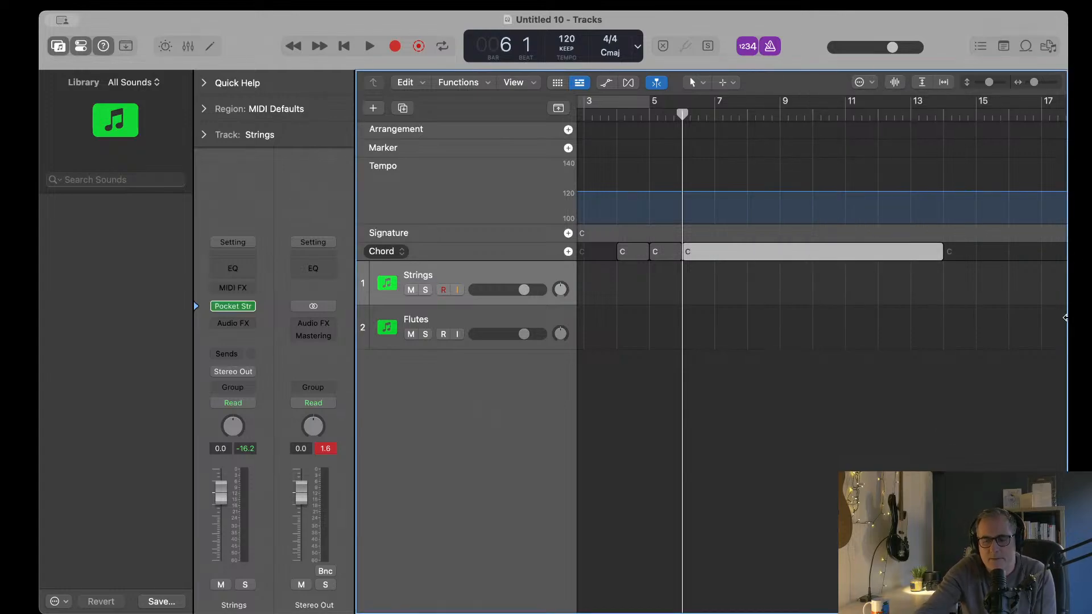
pyautogui.hscroll(1, 955, 285)
pyautogui.hscroll(-1, 912, 257)
pyautogui.click(919, 254)
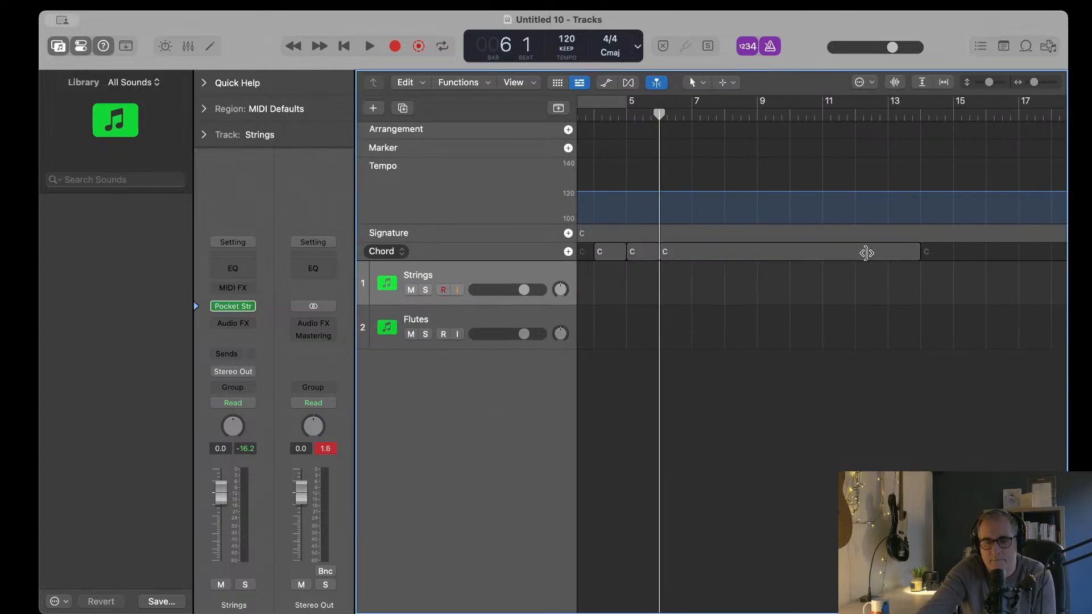
pyautogui.moveTo(846, 253); pyautogui.dragTo(692, 254)
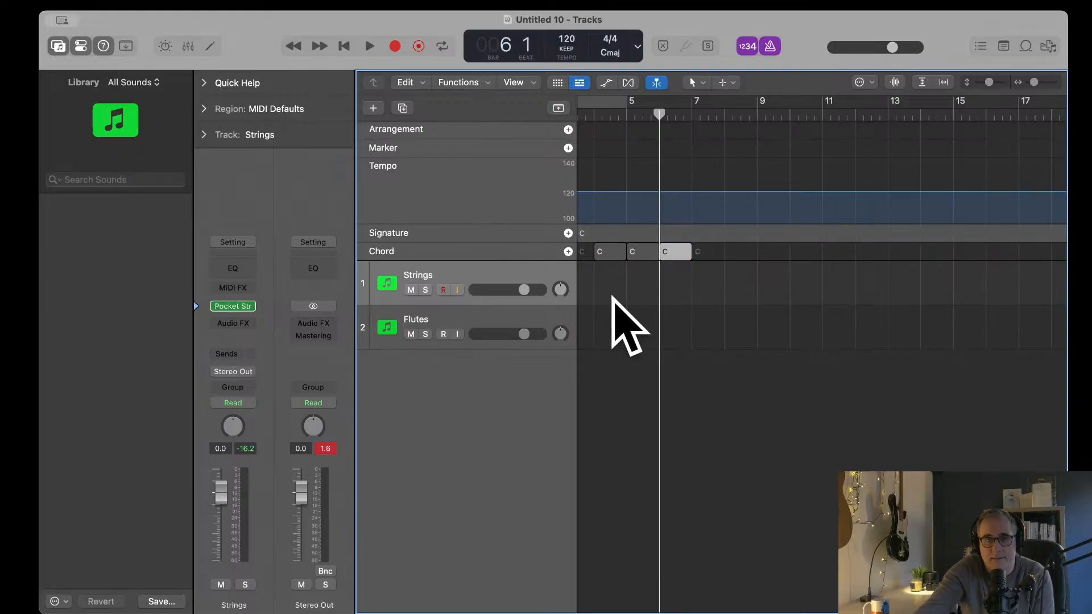
# Step: Add a fourth C major chord at bar 7 and shorten it to end at bar 8
pyautogui.click(691, 115)
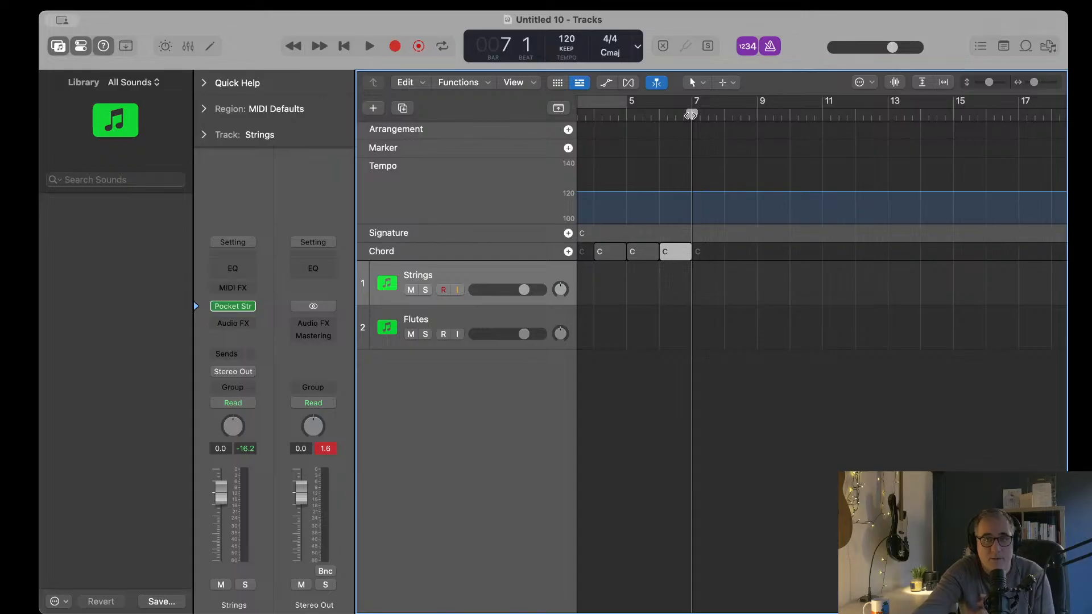
pyautogui.hscroll(-1, 690, 116)
pyautogui.hscroll(-1, 691, 116)
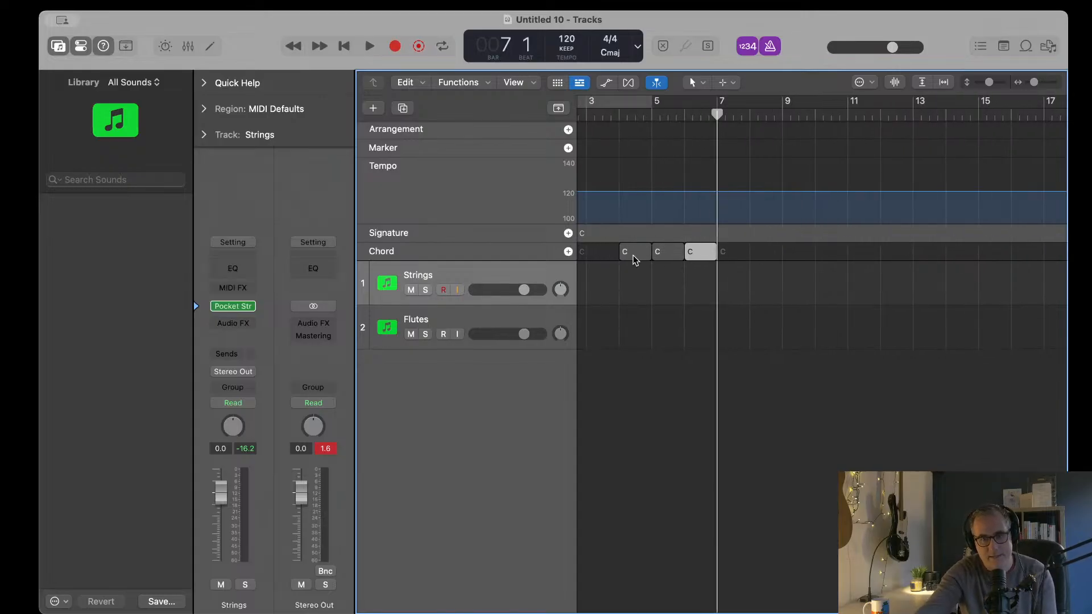
pyautogui.click(567, 251)
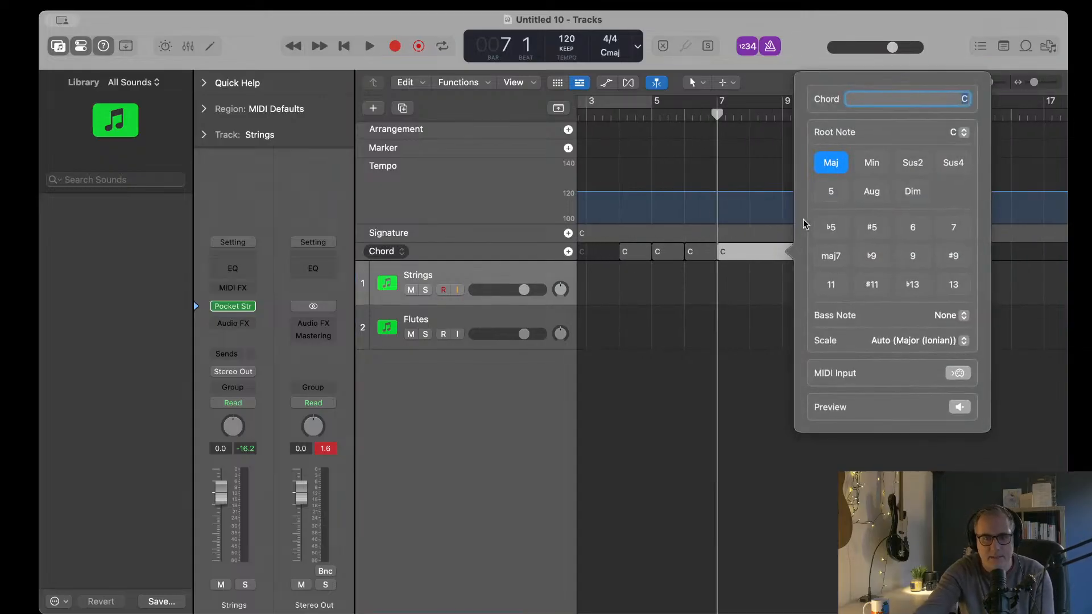
pyautogui.click(793, 366)
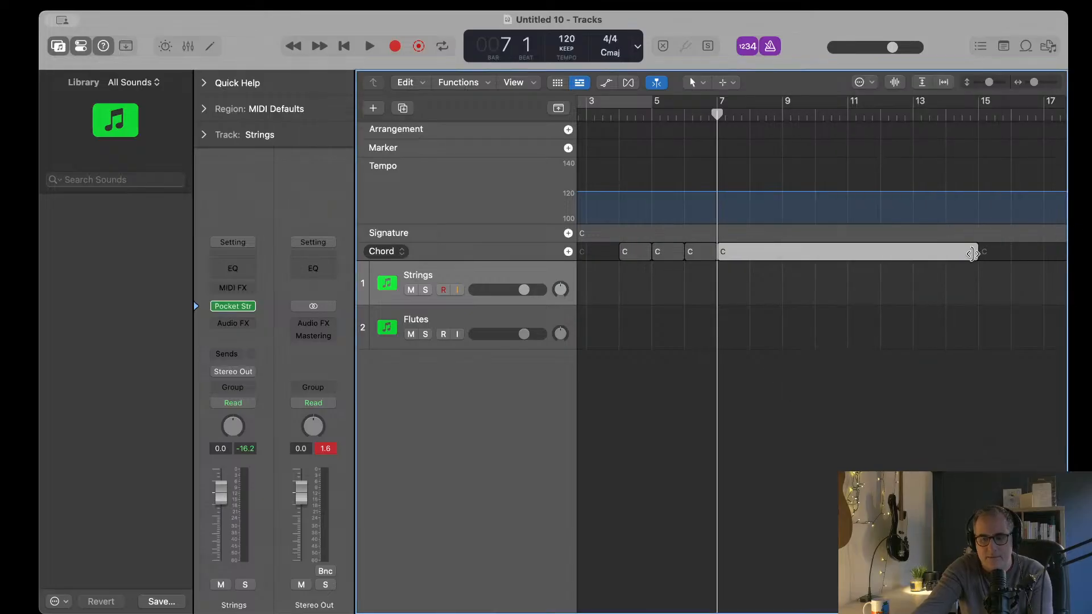
pyautogui.moveTo(977, 252); pyautogui.dragTo(744, 252)
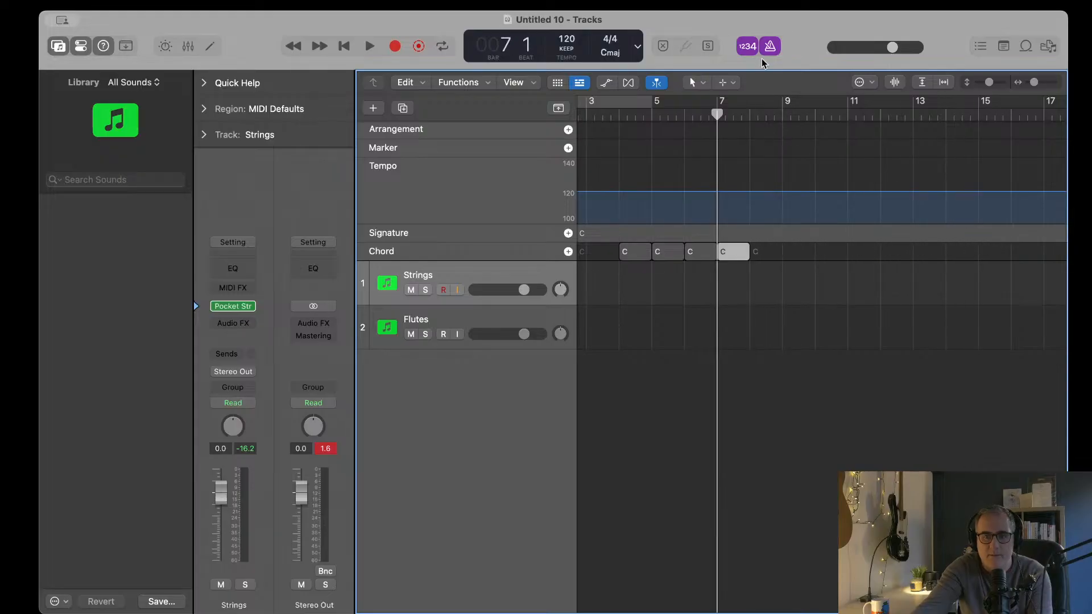
# Step: Copy the four one-bar C chords and paste them at bar 8 of the chord track
pyautogui.click(750, 113)
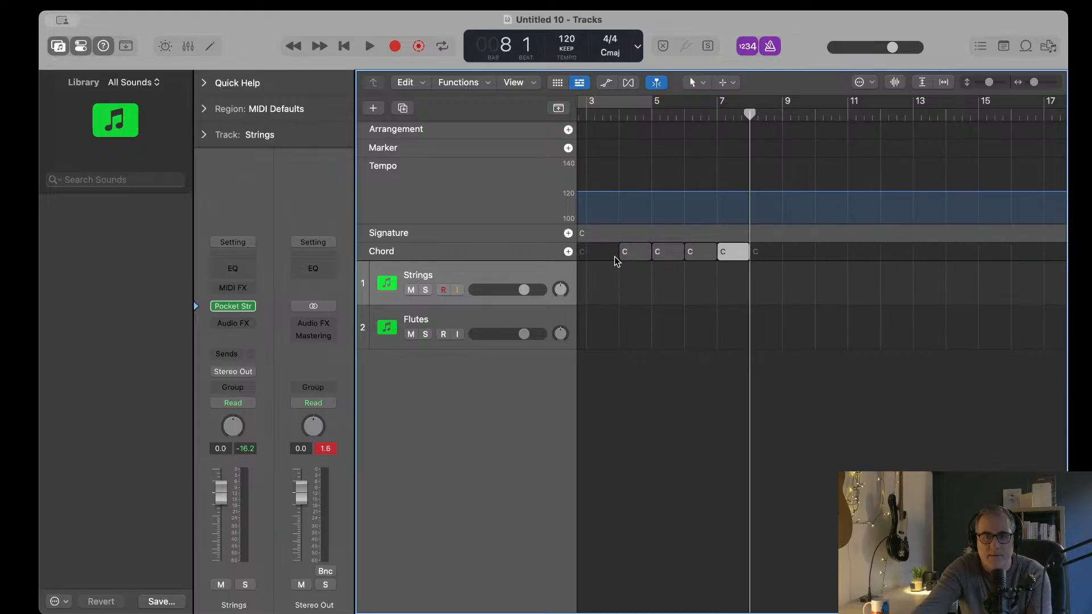
pyautogui.moveTo(607, 250); pyautogui.dragTo(740, 253)
pyautogui.press('super+c')
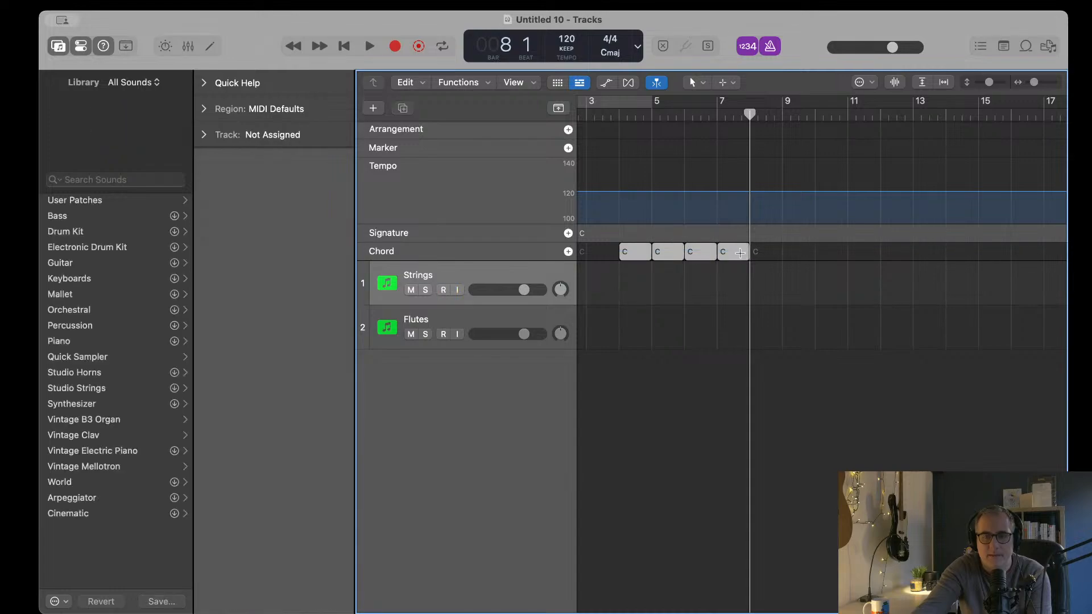
pyautogui.press('super+v')
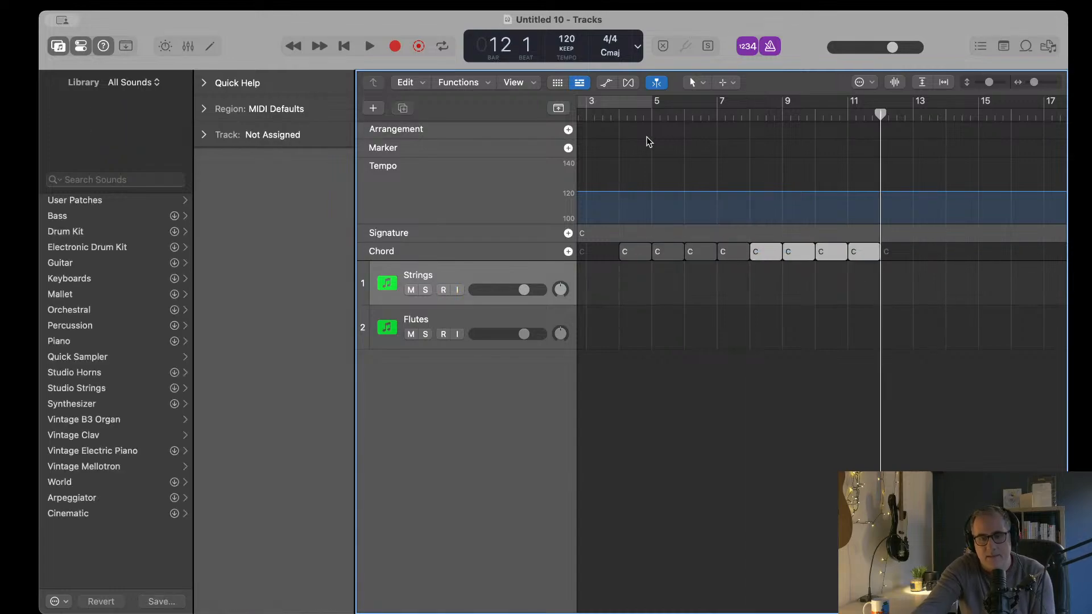
# Step: Change the last chord, at bar 11, to D minor
pyautogui.click(616, 114)
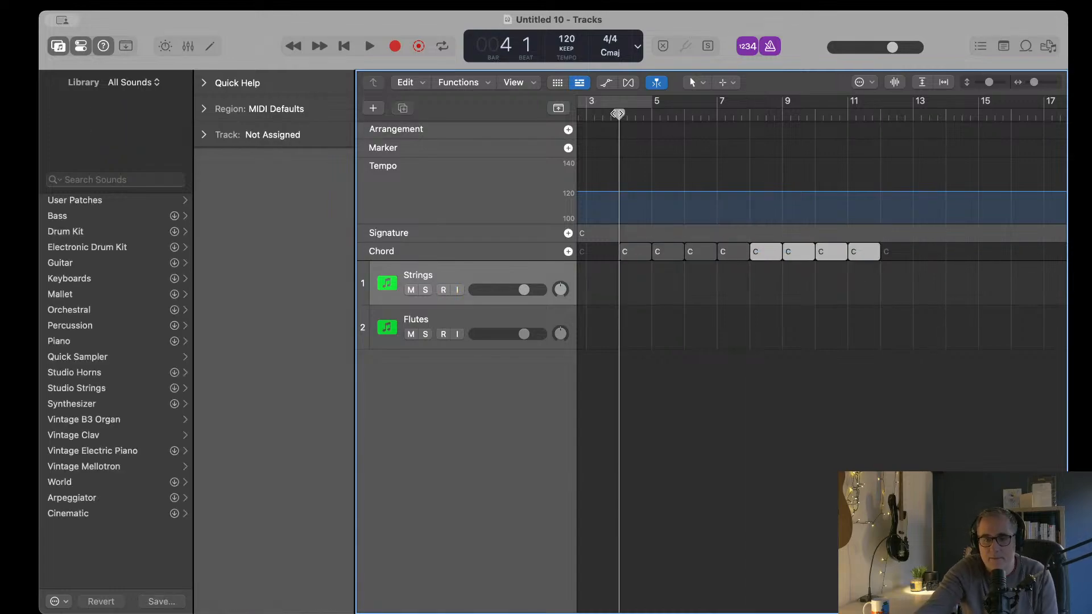
pyautogui.doubleClick(857, 257)
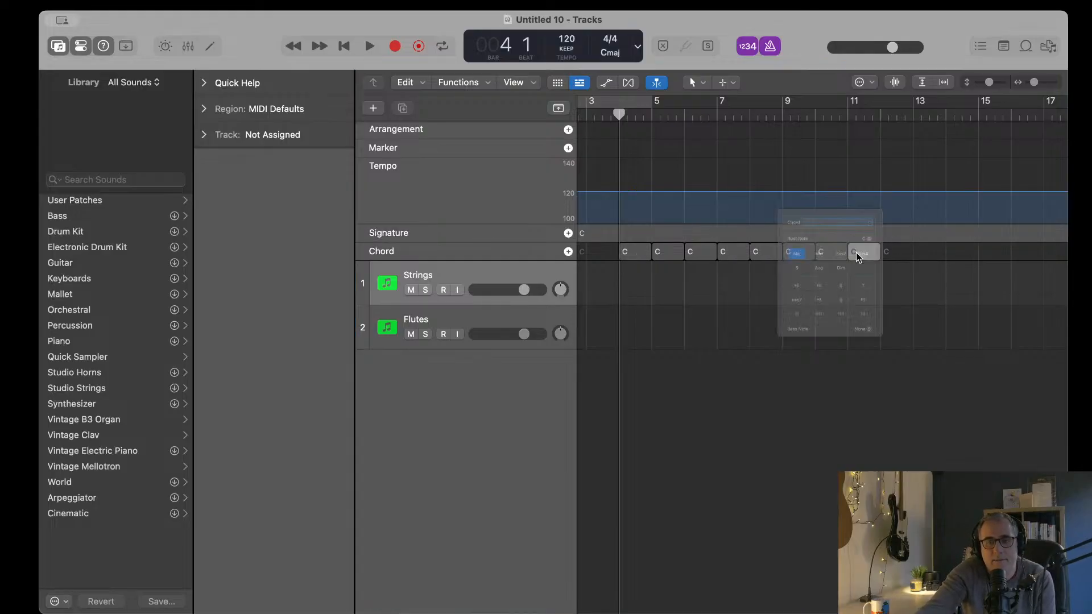
pyautogui.click(798, 133)
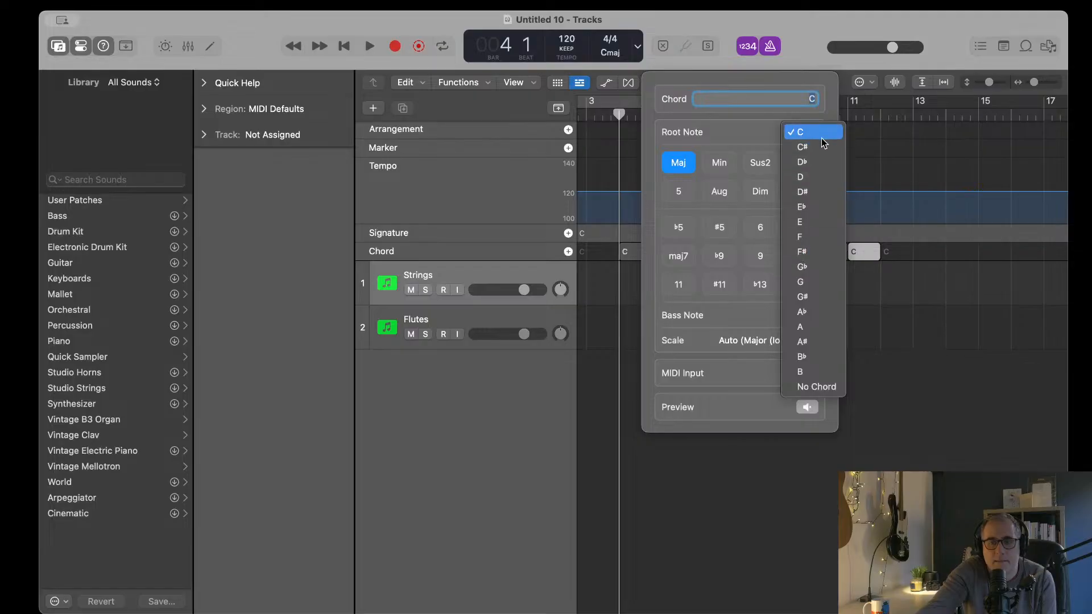
pyautogui.click(812, 178)
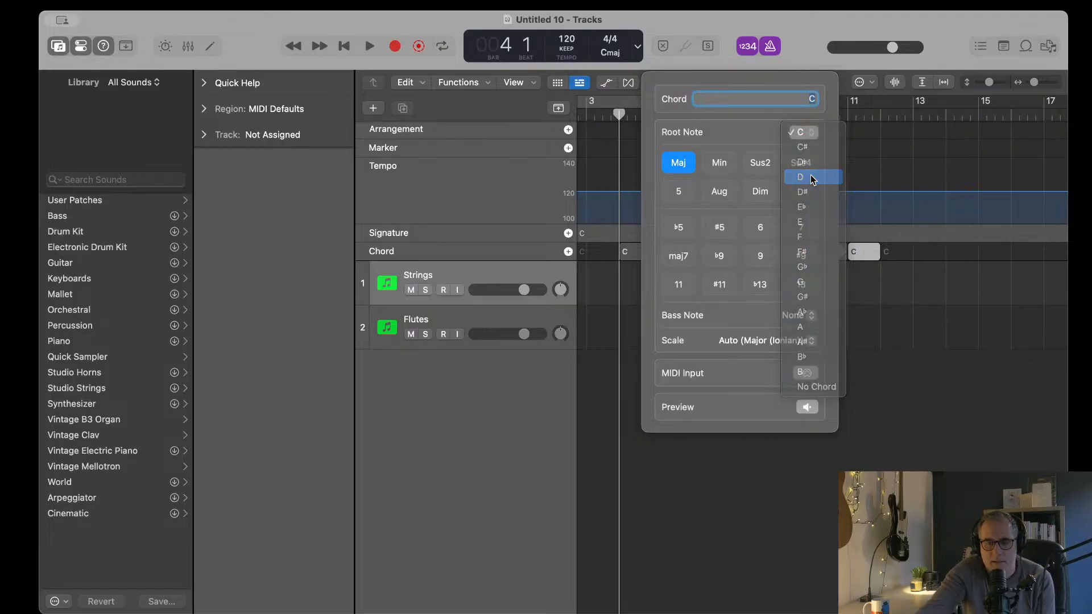
pyautogui.click(723, 165)
pyautogui.click(919, 445)
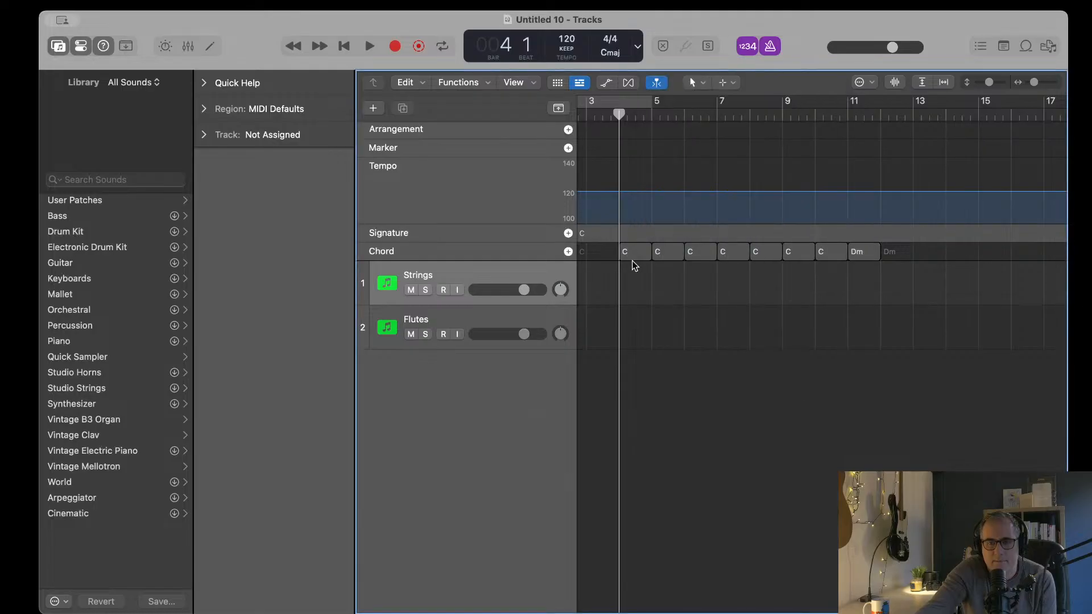
# Step: Move the playhead to bar 7 and set the root note of the chord there to G
pyautogui.click(714, 112)
pyautogui.click(732, 253)
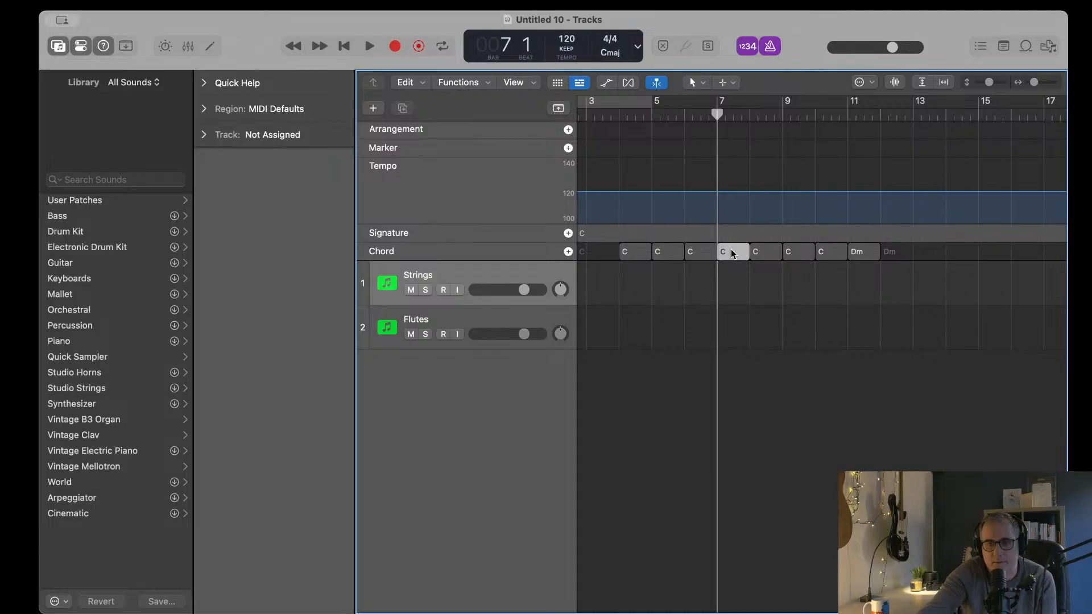
pyautogui.doubleClick(733, 254)
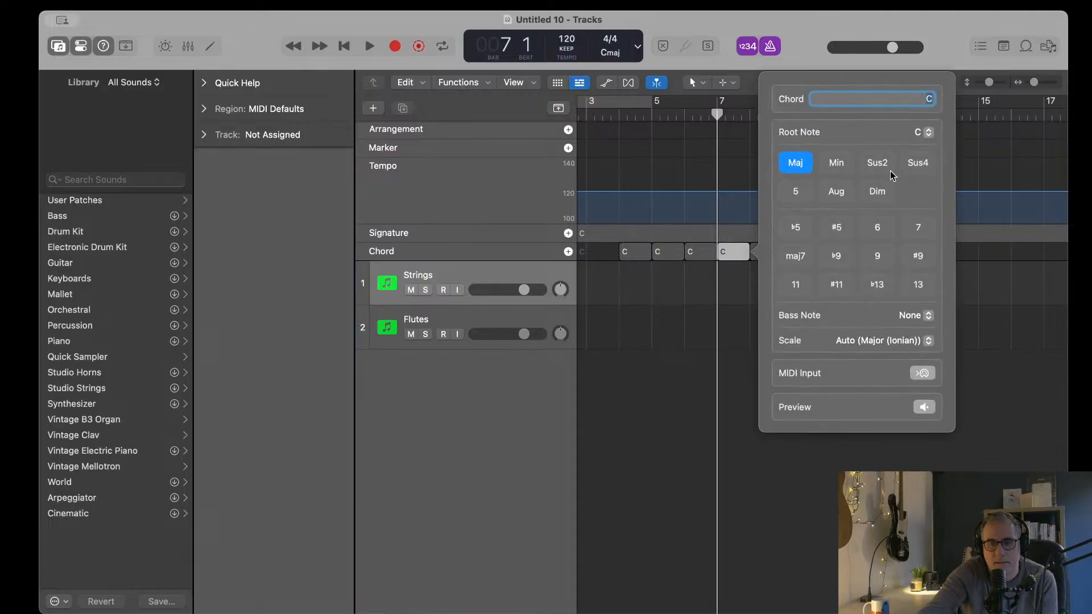
pyautogui.click(917, 135)
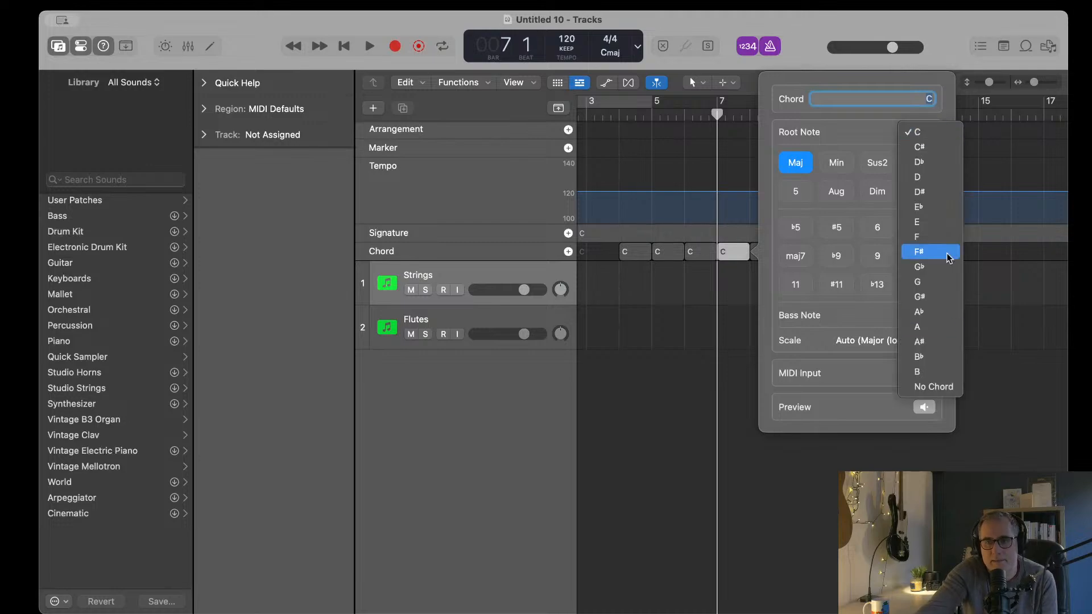
pyautogui.click(932, 282)
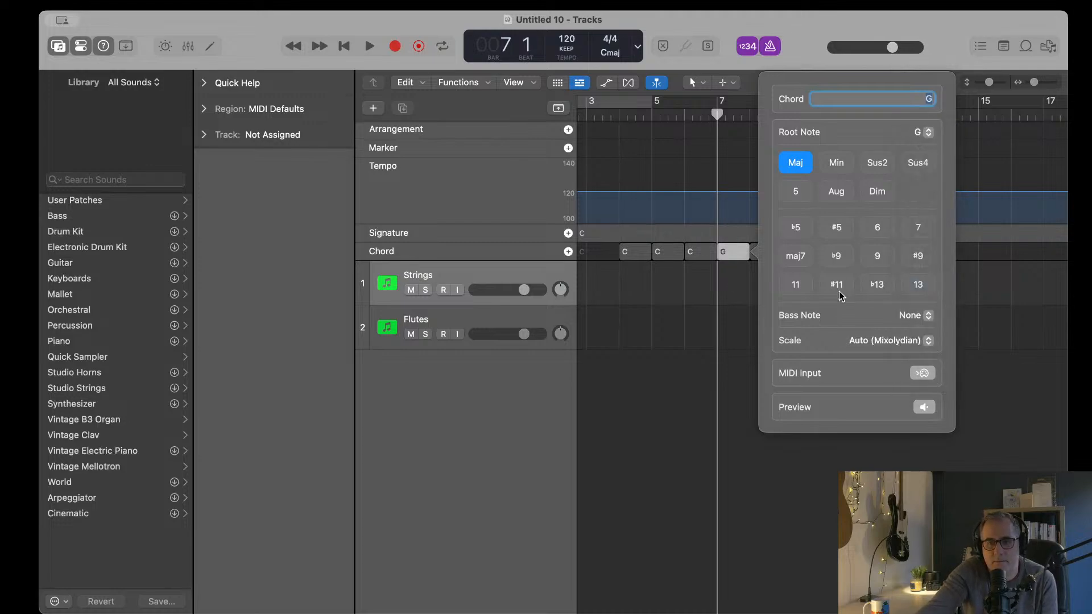
# Step: Move the playhead to bar 9 and change the C chord there to E minor
pyautogui.click(997, 359)
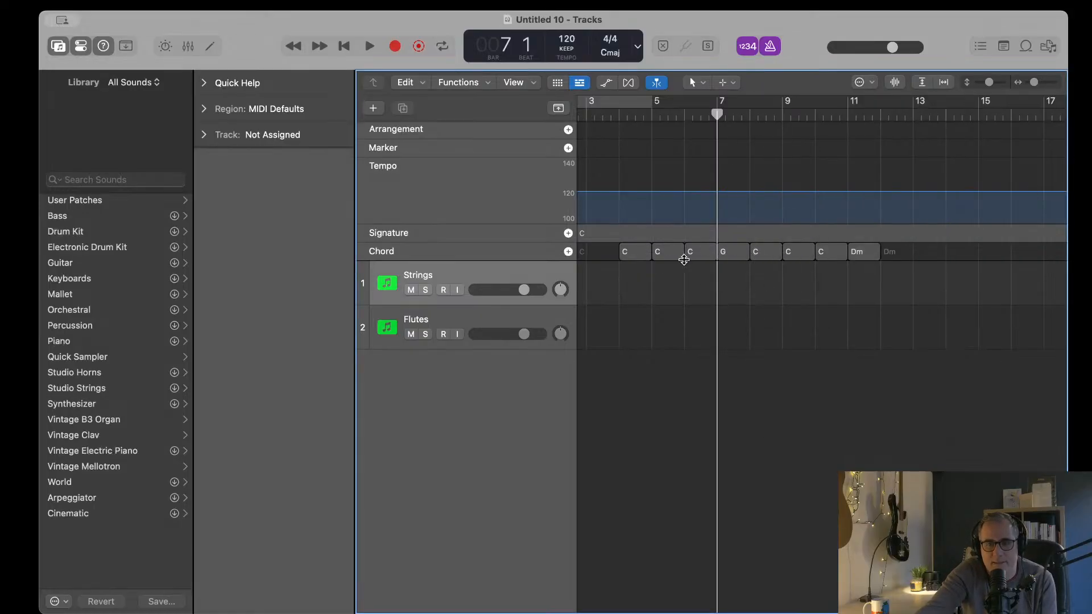
pyautogui.hscroll(2, 819, 257)
pyautogui.hscroll(-1, 815, 258)
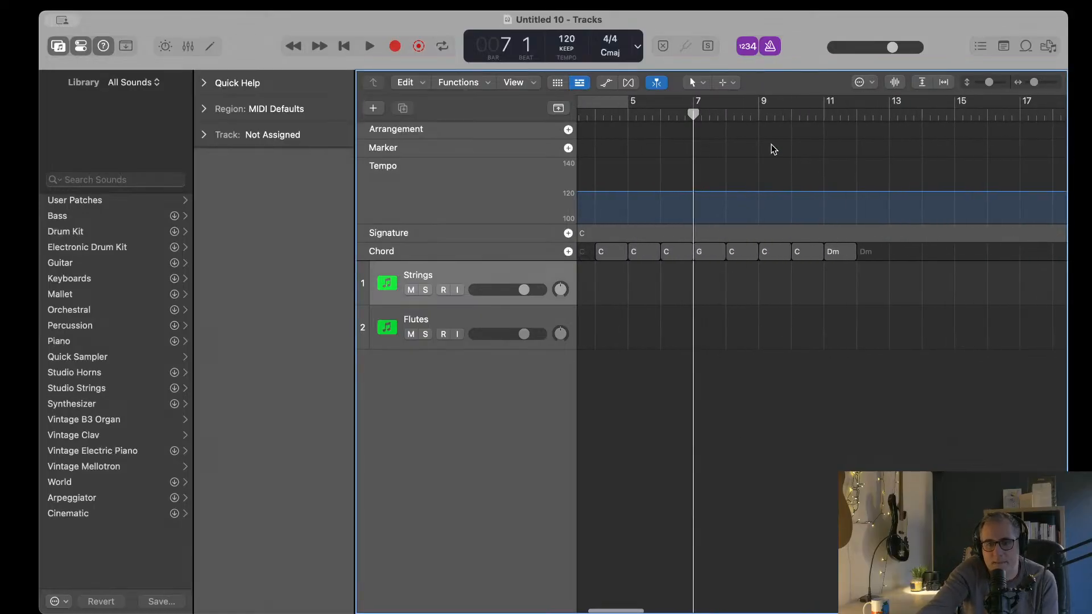
pyautogui.click(760, 114)
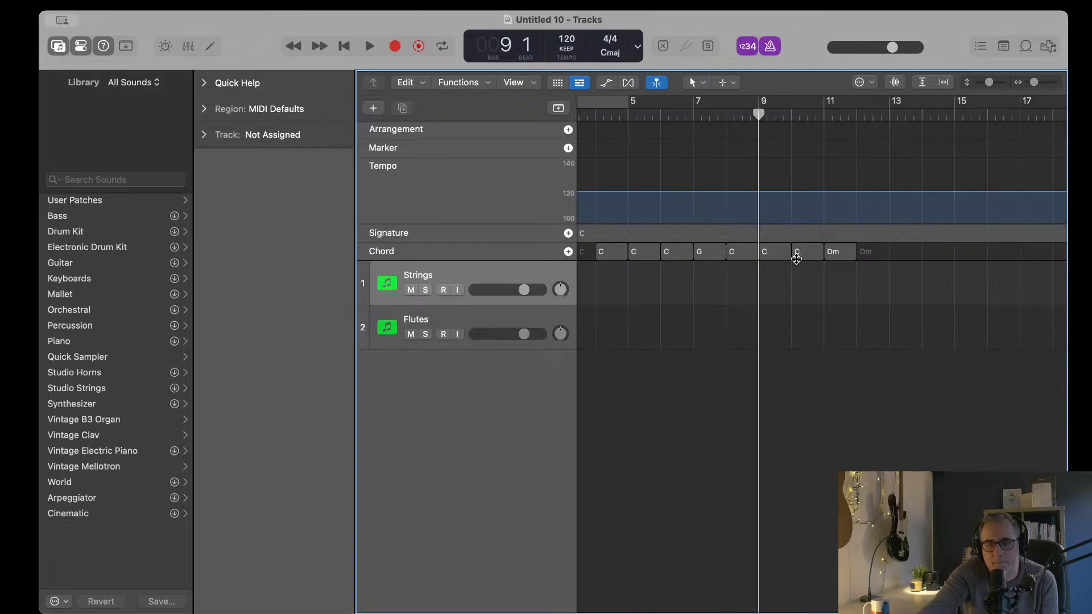
pyautogui.click(773, 254)
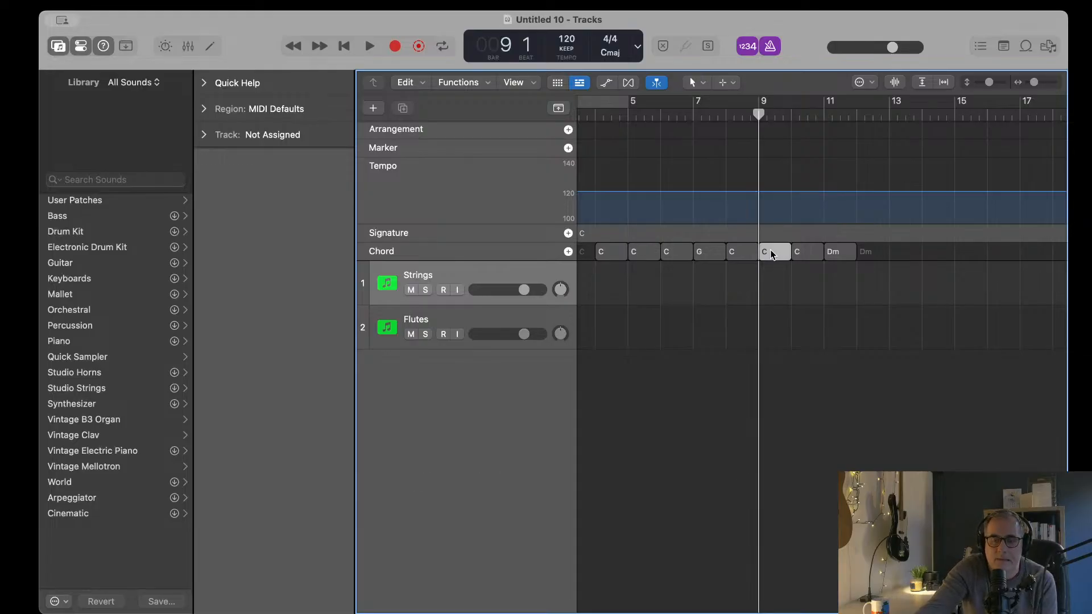
pyautogui.doubleClick(772, 255)
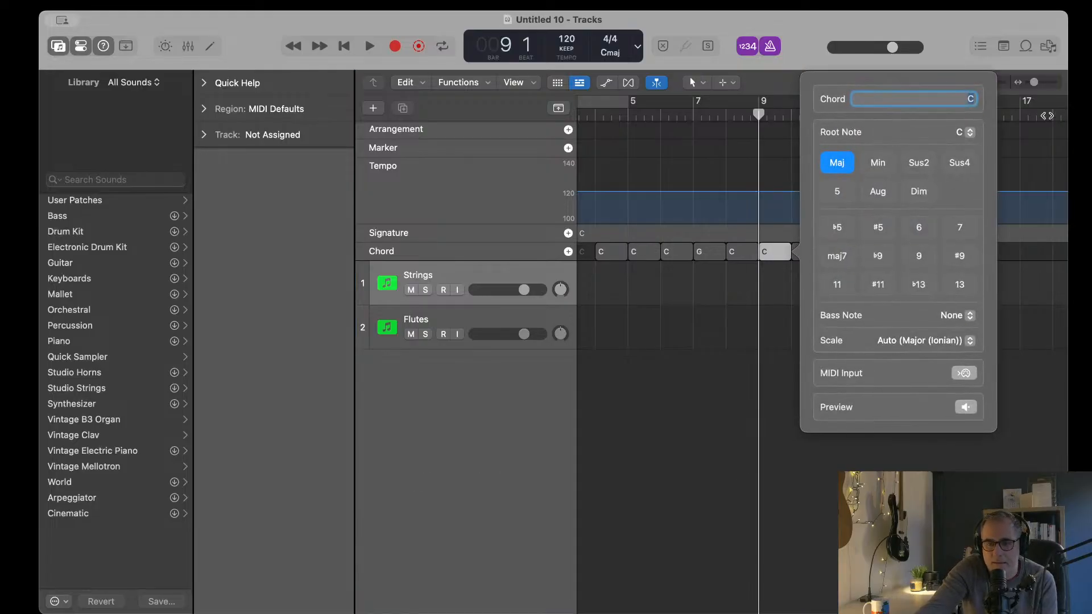
pyautogui.click(969, 132)
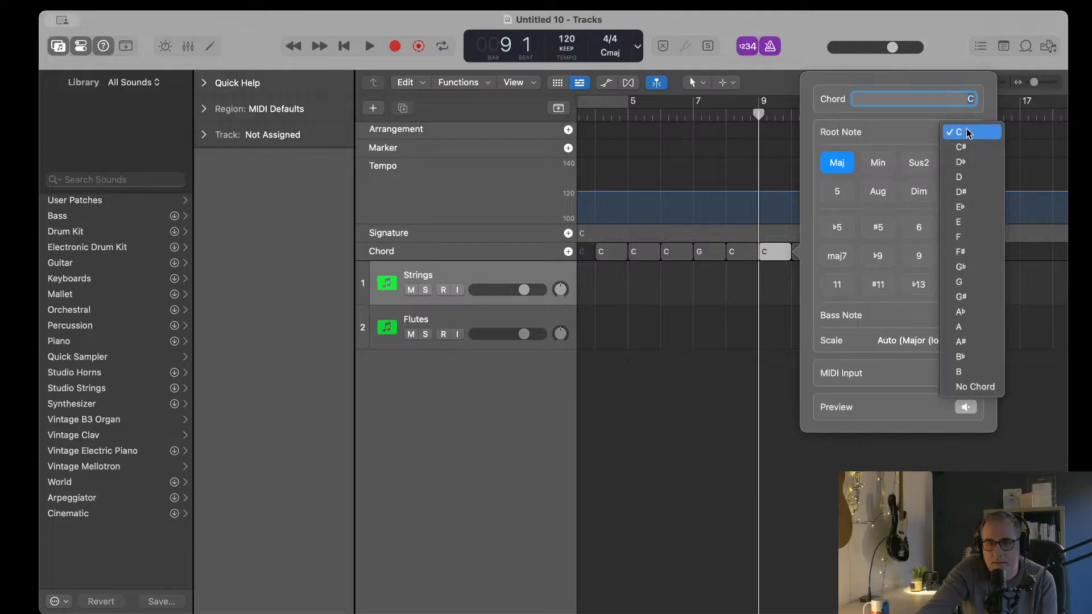
pyautogui.click(962, 225)
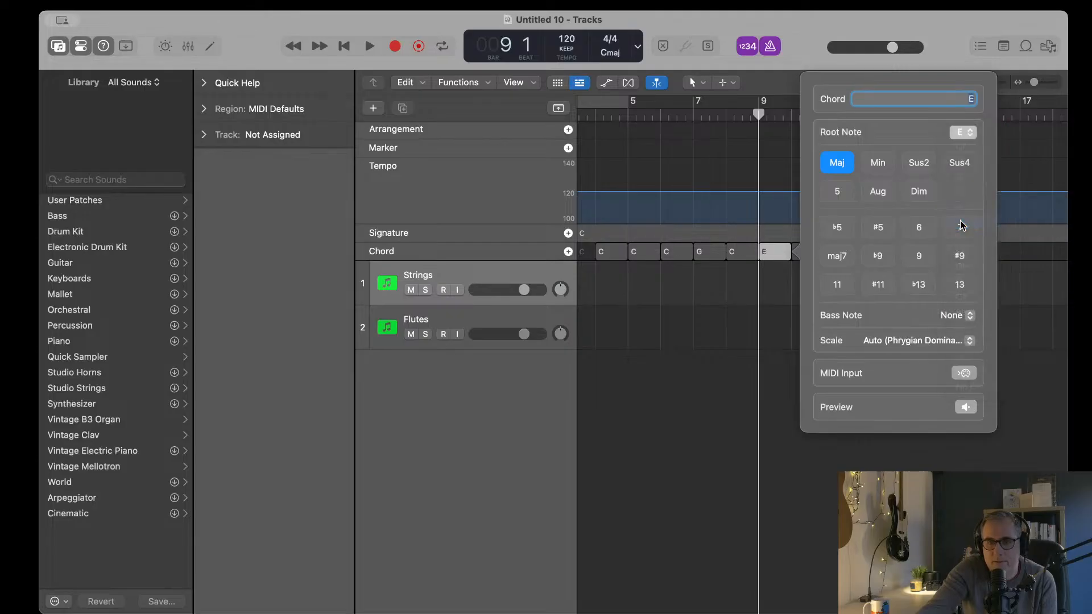
pyautogui.click(879, 163)
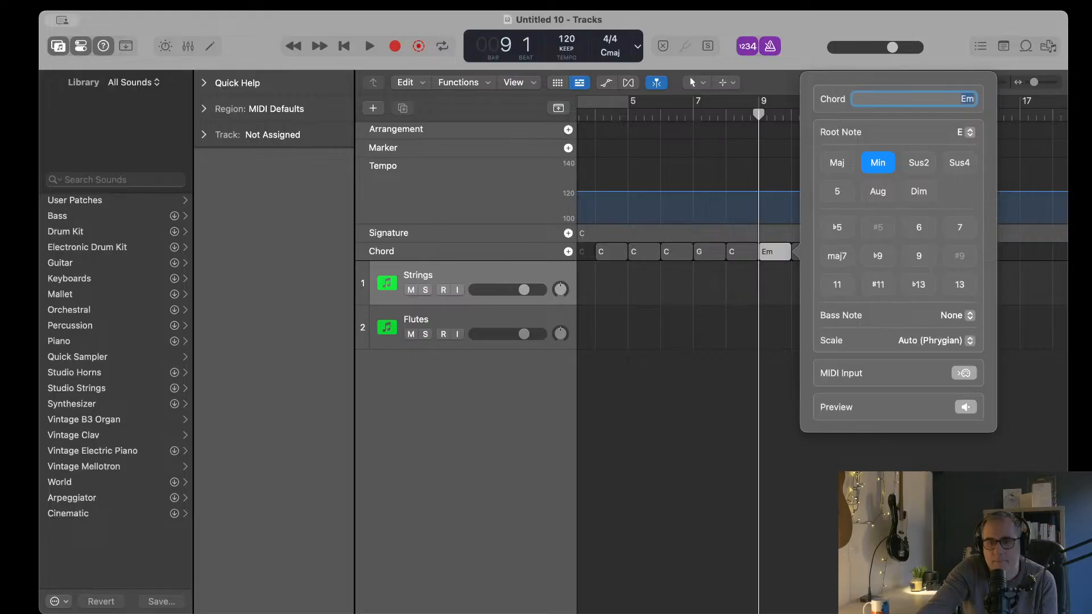
pyautogui.press('Return')
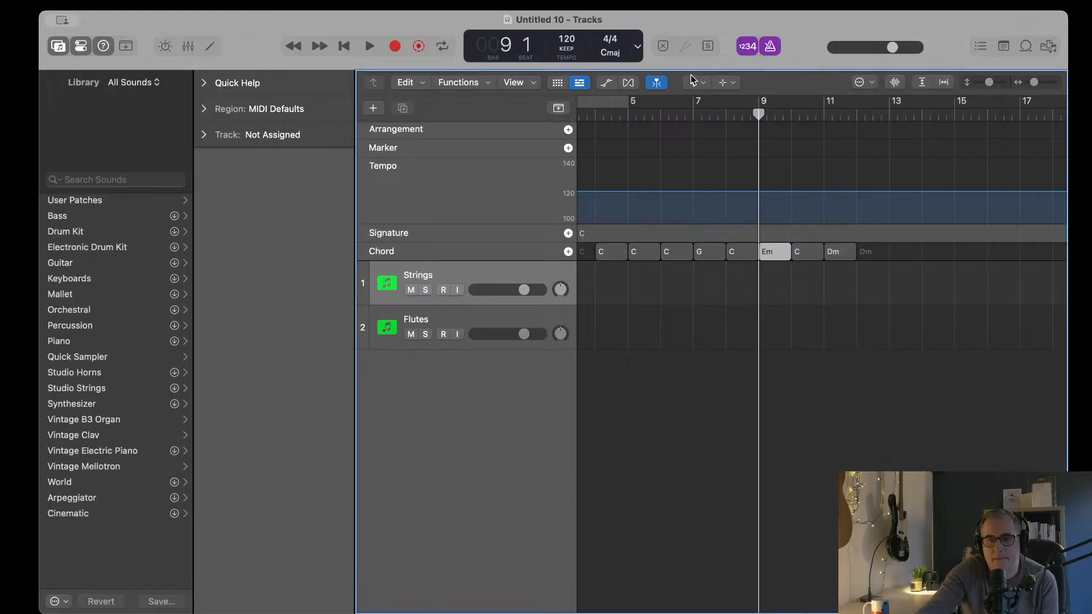
# Step: Move the playhead to bar 10 and change the chord there to D♭ major with an added 7
pyautogui.click(793, 116)
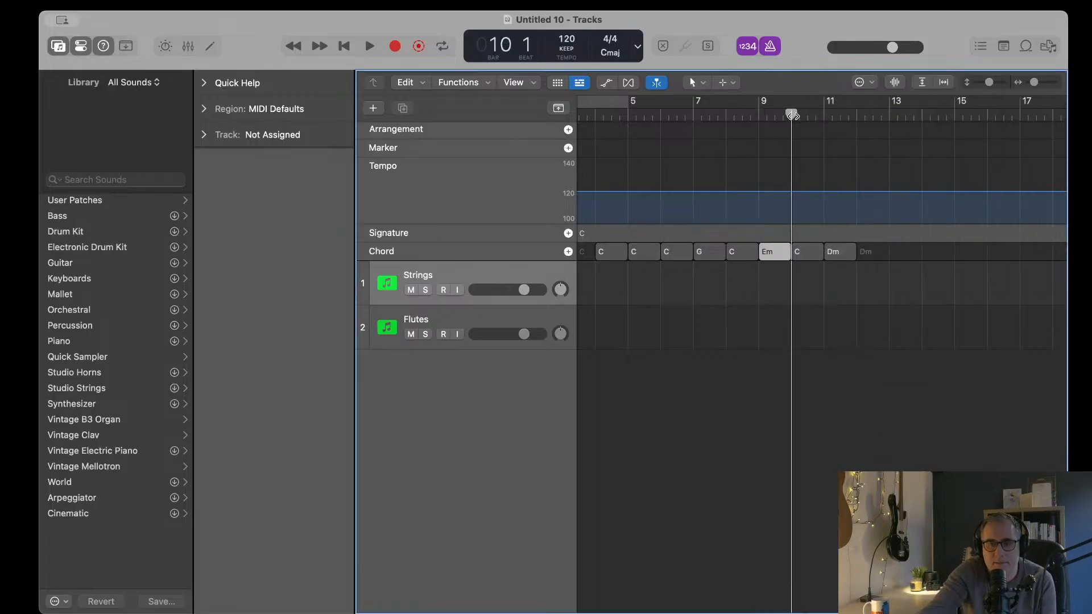
pyautogui.click(805, 254)
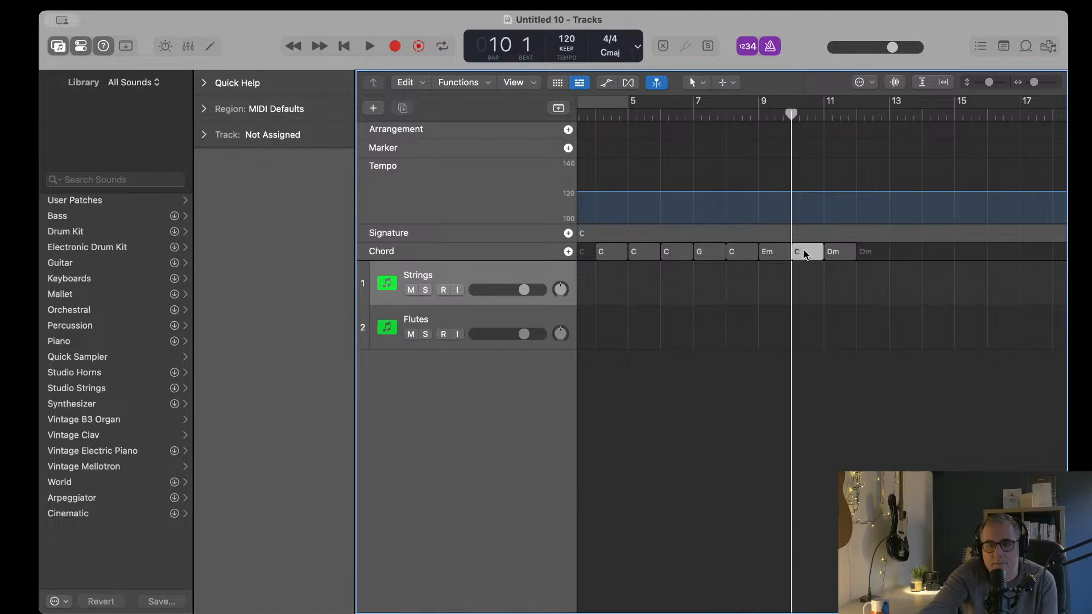
pyautogui.doubleClick(806, 255)
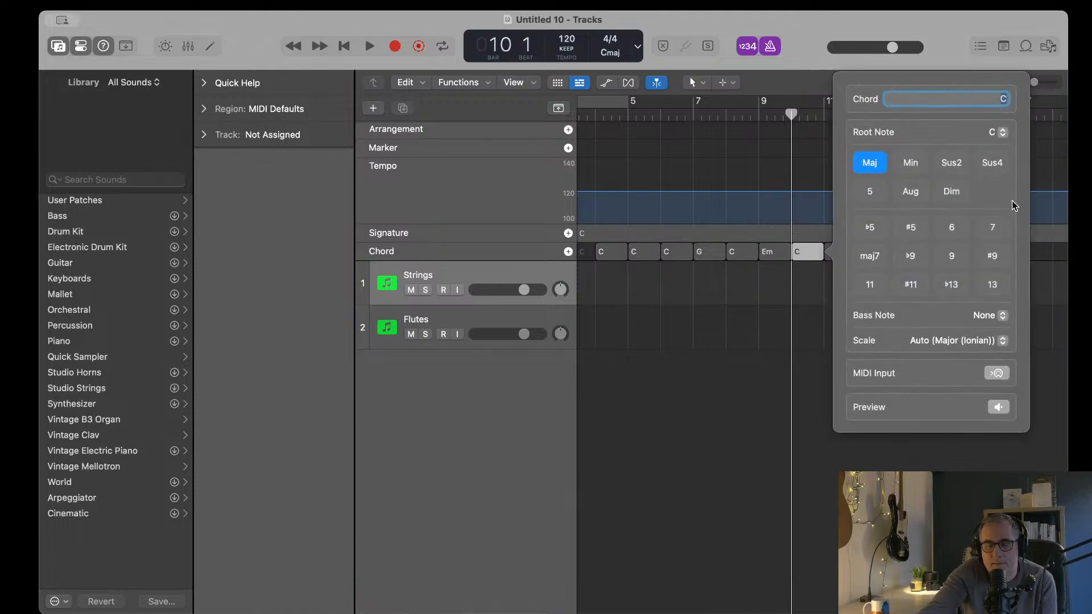
pyautogui.click(990, 131)
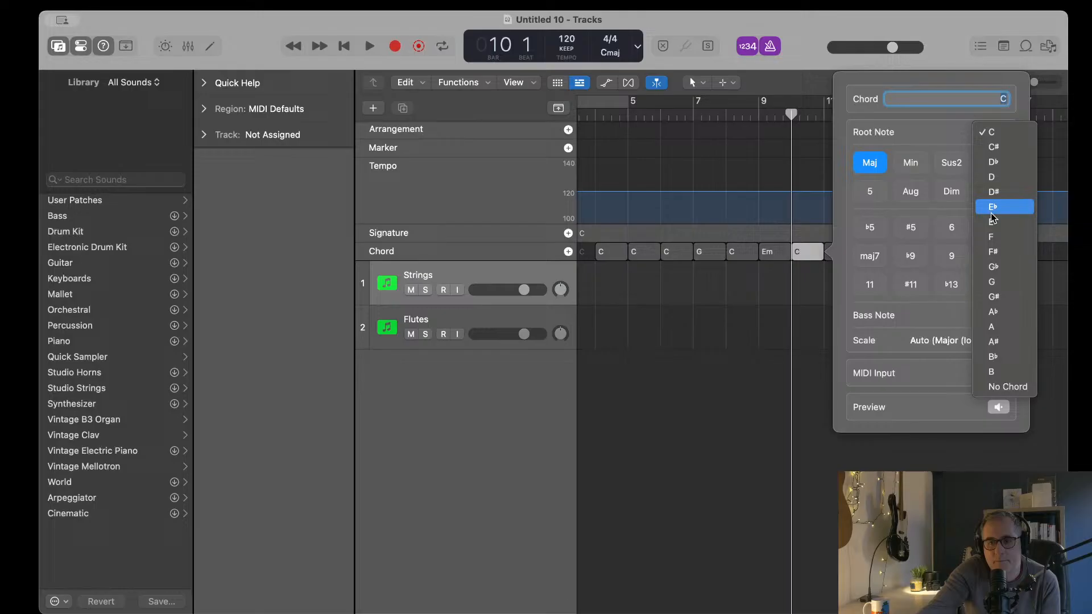
pyautogui.click(1005, 162)
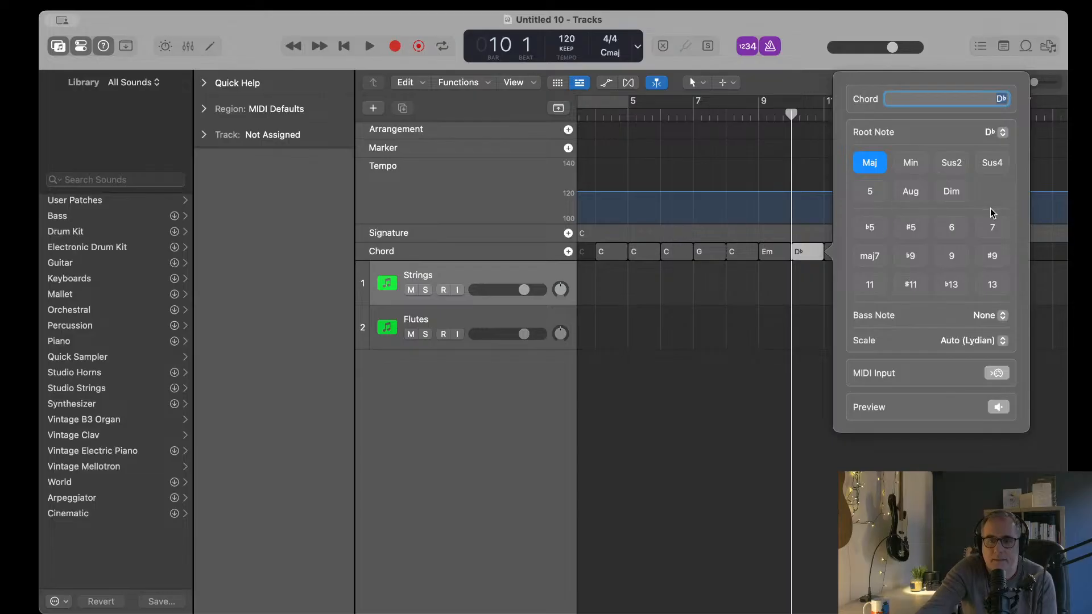
pyautogui.click(993, 226)
pyautogui.click(812, 378)
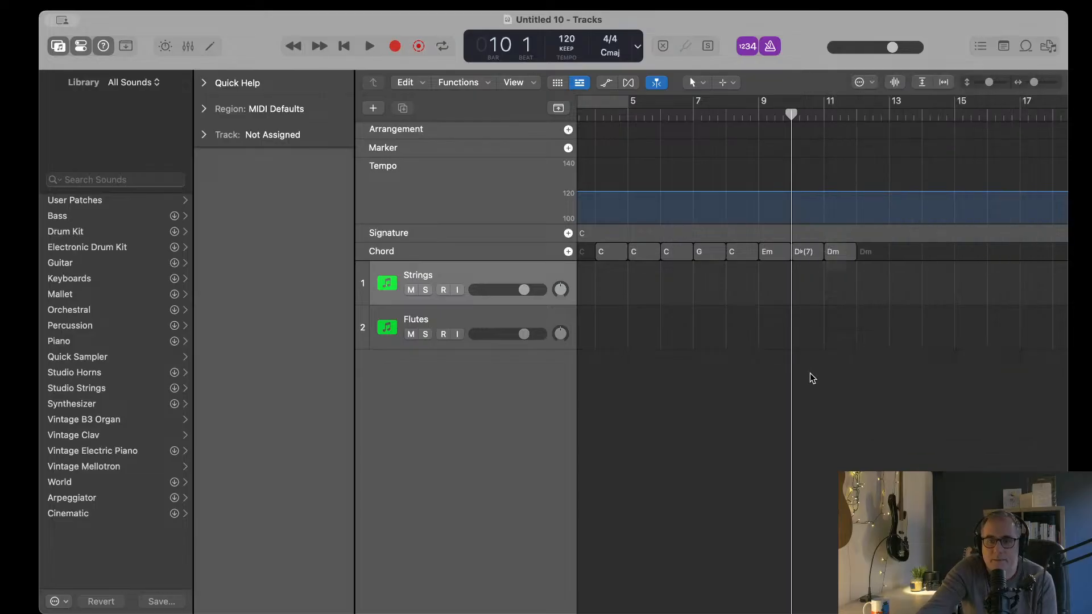
# Step: Move the playhead to bar 4 and change the first chord of the progression to F major
pyautogui.click(726, 114)
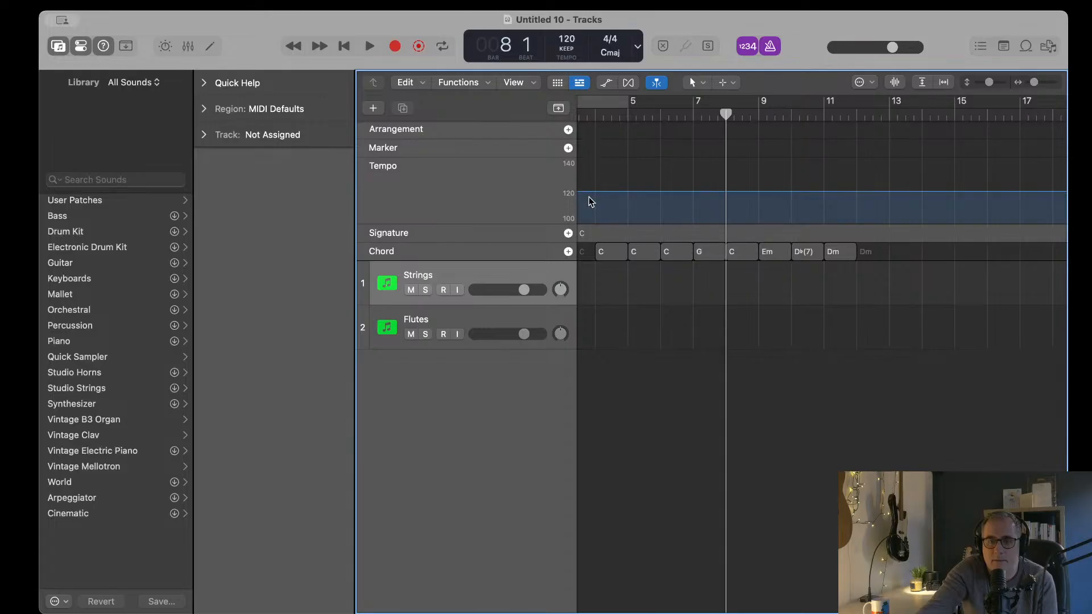
pyautogui.hscroll(-2, 676, 152)
pyautogui.click(659, 115)
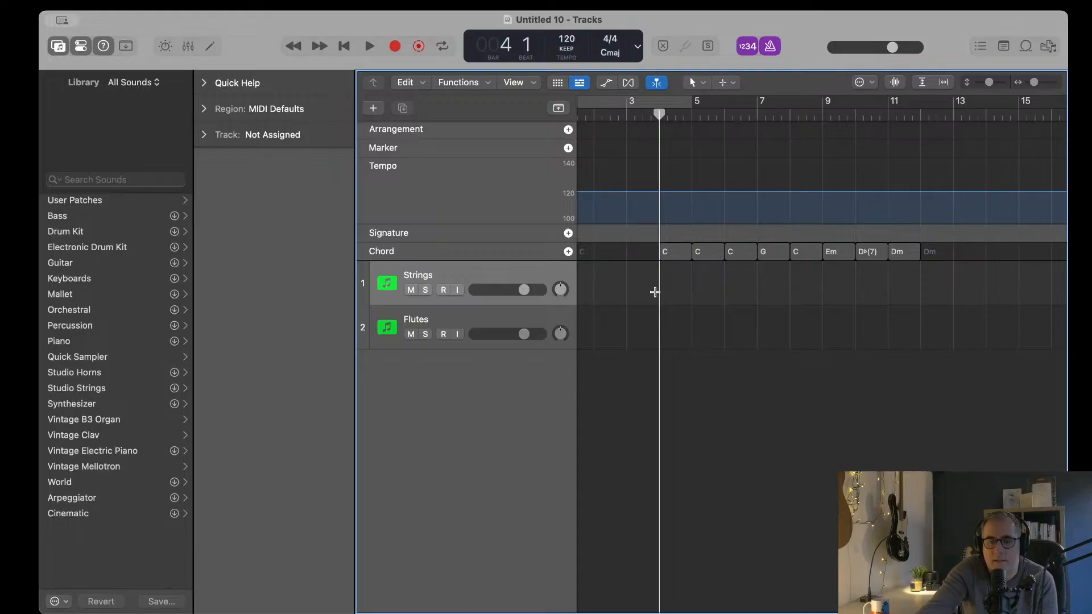
pyautogui.click(672, 251)
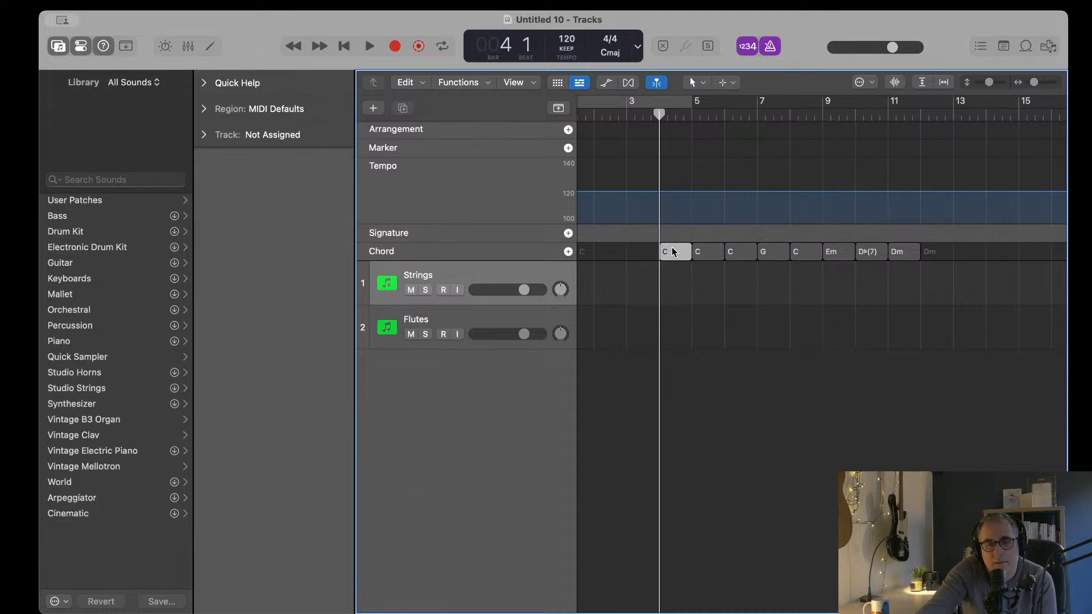
pyautogui.doubleClick(673, 252)
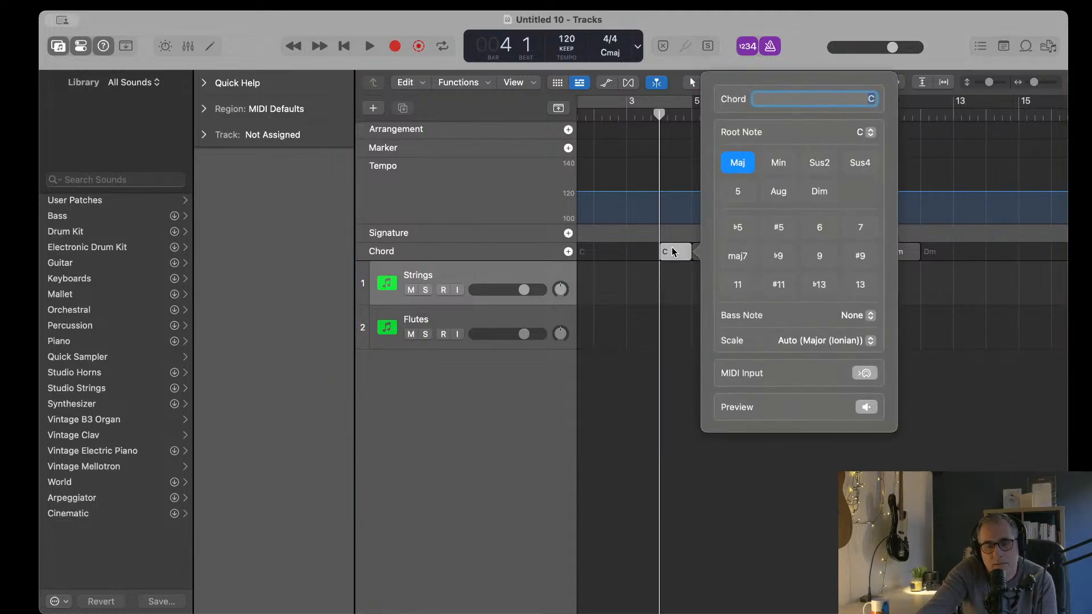
pyautogui.click(866, 133)
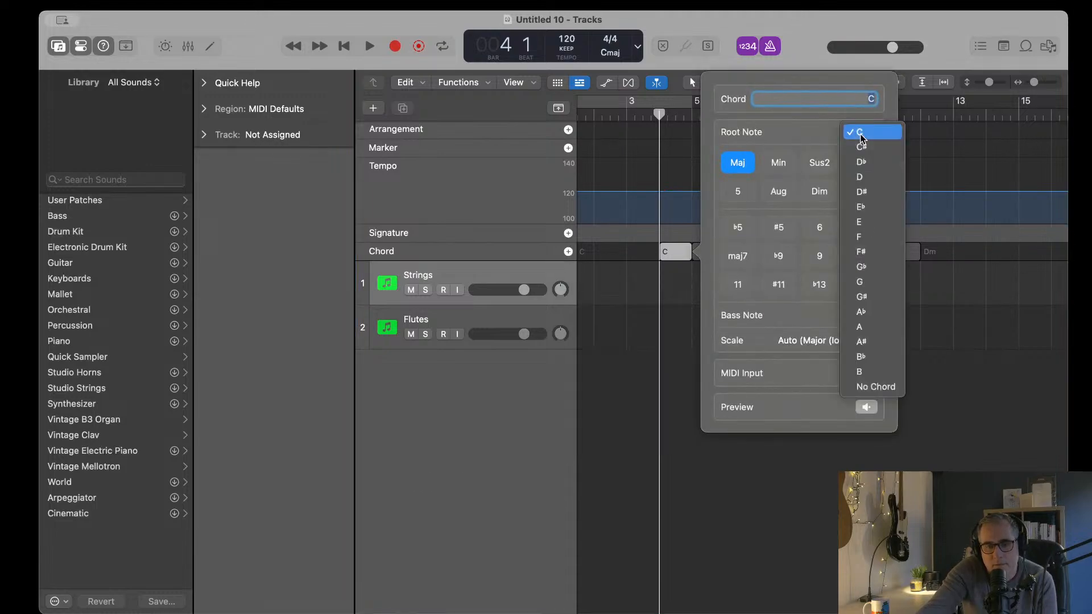
pyautogui.click(860, 237)
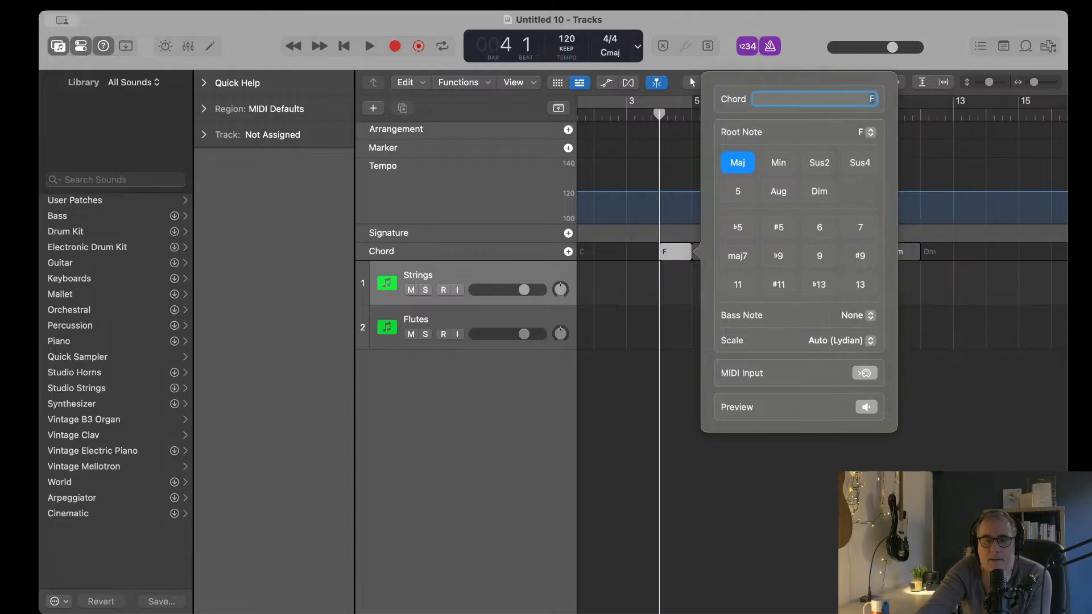
pyautogui.press('Return')
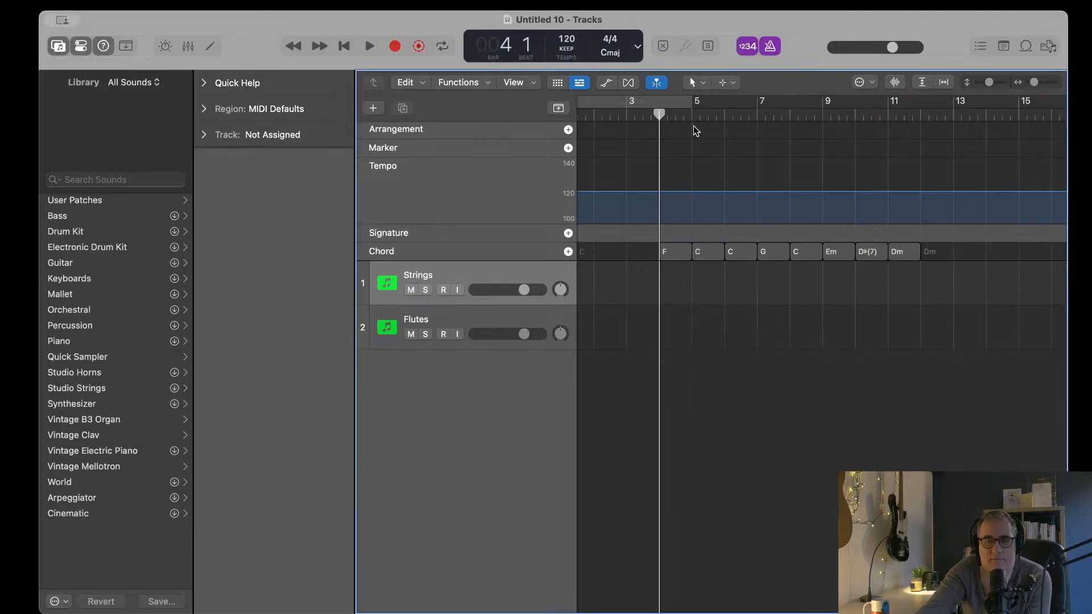
# Step: Move the playhead to bar 5 and change the chord there to G minor
pyautogui.click(693, 115)
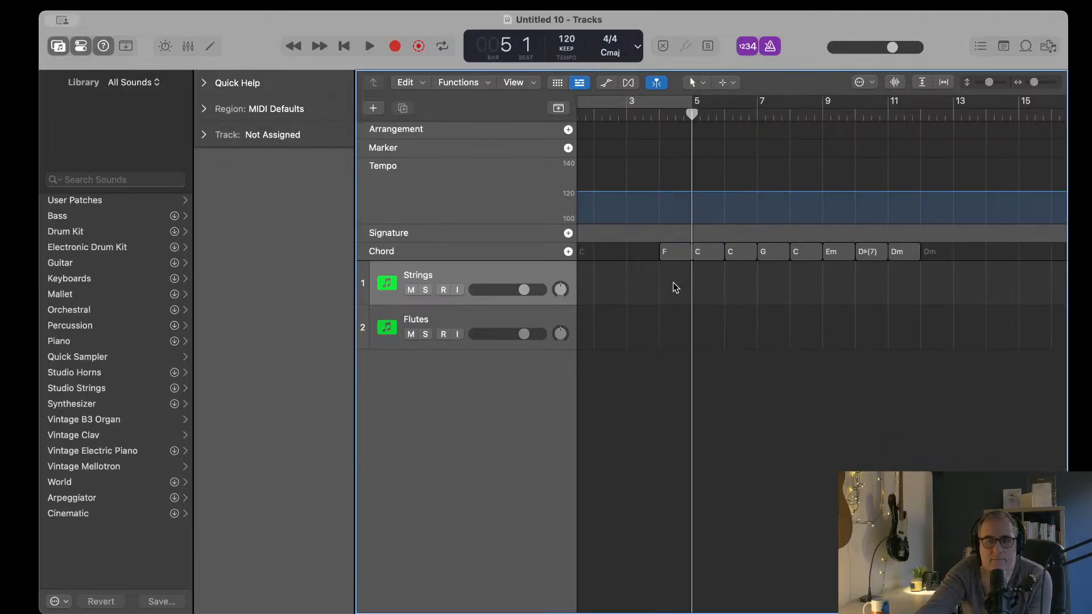
pyautogui.click(704, 253)
pyautogui.doubleClick(704, 253)
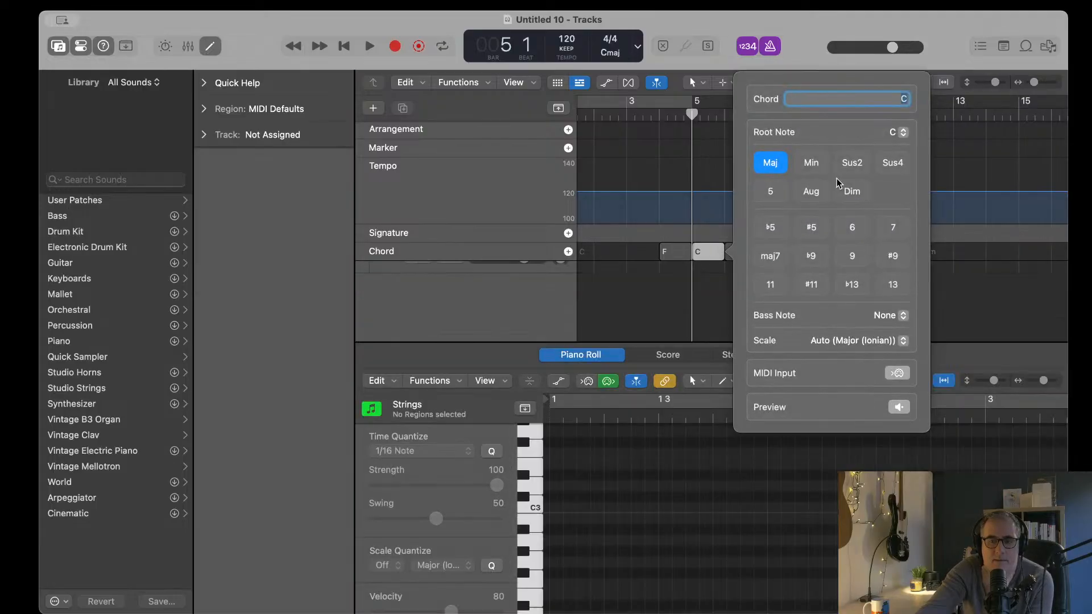
pyautogui.click(898, 134)
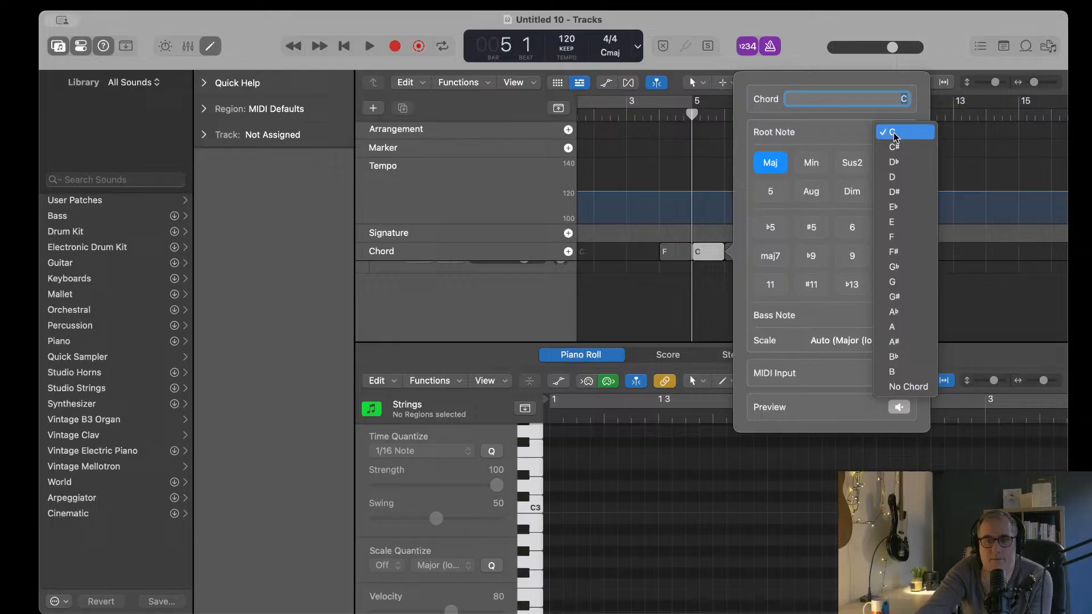
pyautogui.click(901, 283)
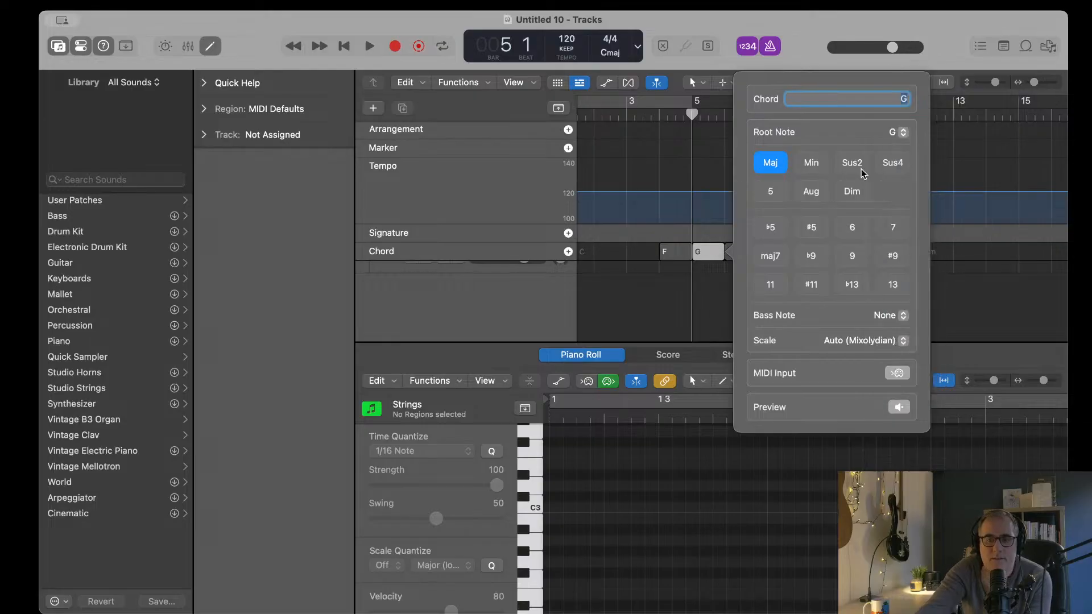
pyautogui.click(811, 163)
pyautogui.click(940, 306)
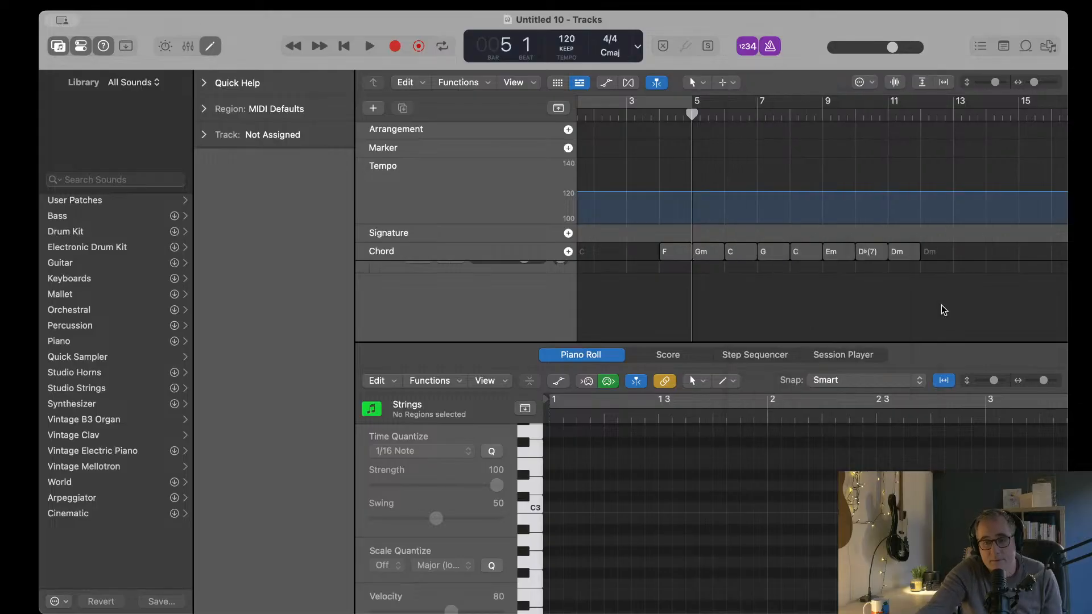
# Step: Move the playhead to bar 6 and change the C chord there to D minor
pyautogui.click(725, 114)
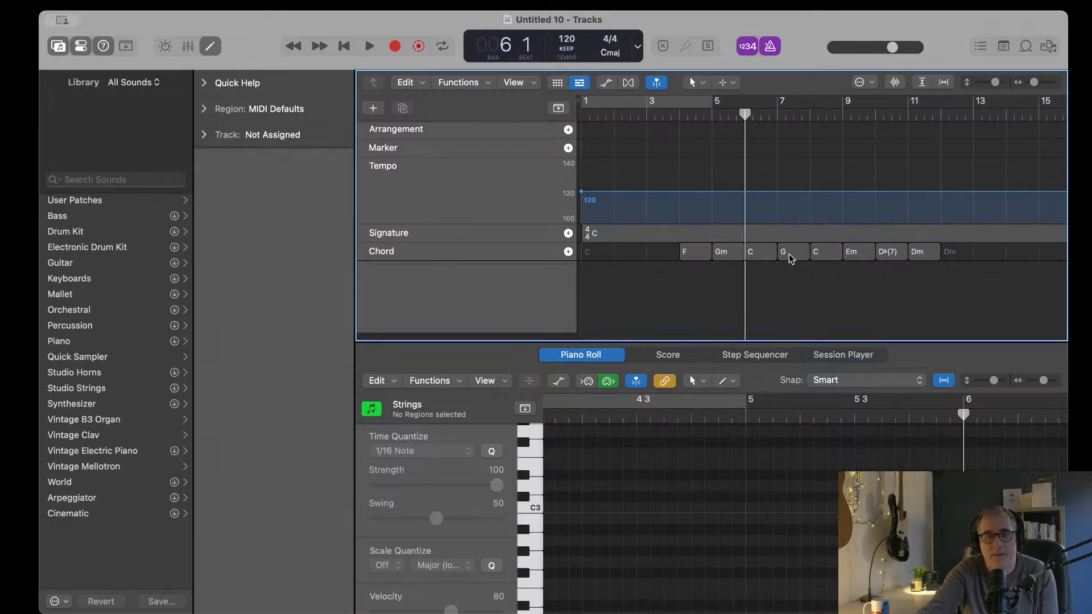
pyautogui.click(754, 256)
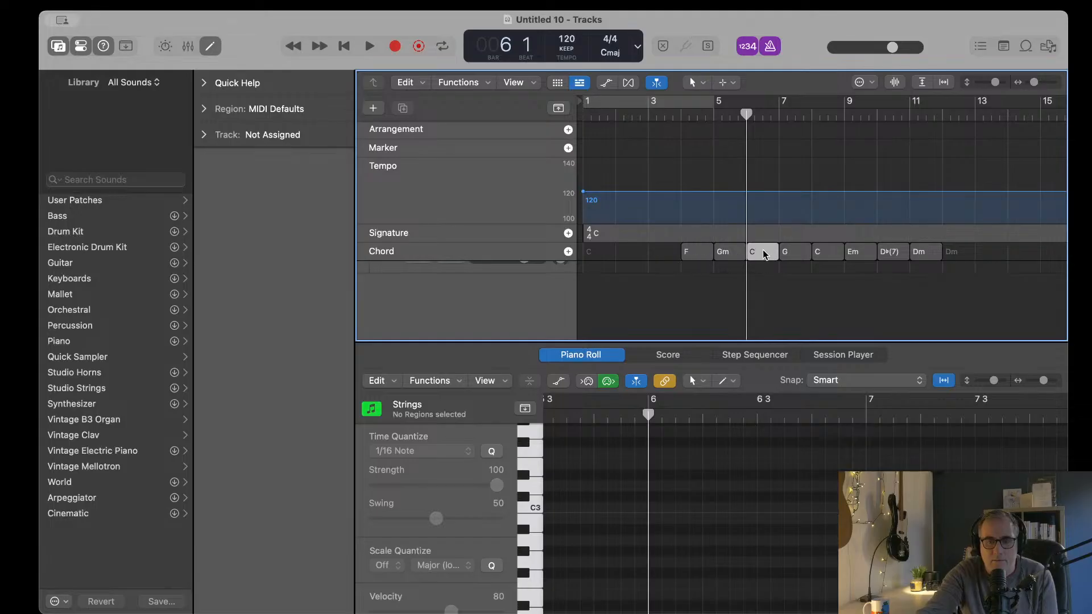
pyautogui.doubleClick(765, 255)
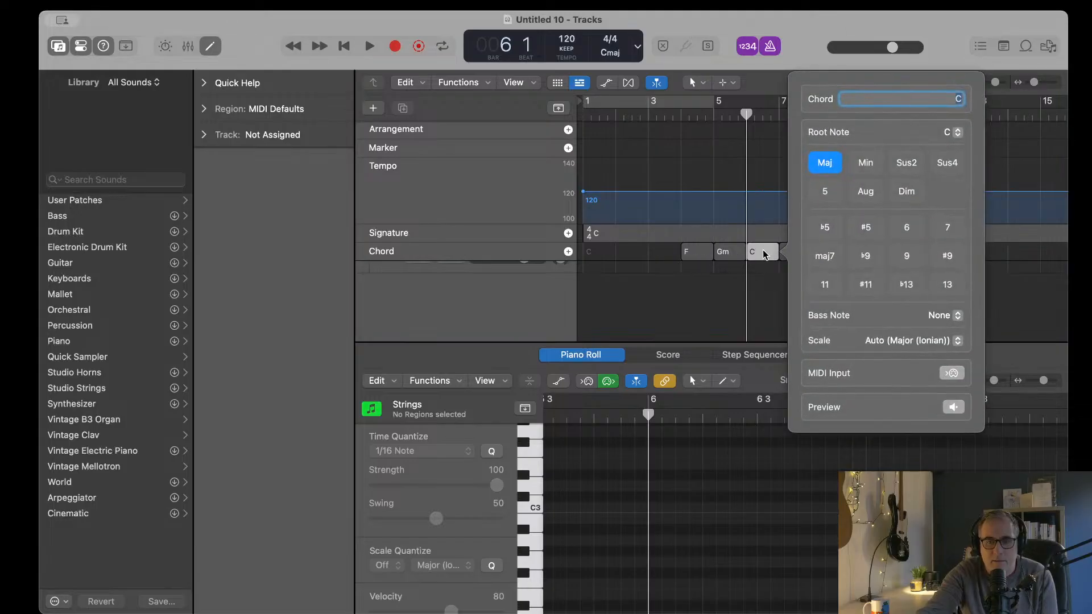
pyautogui.click(948, 135)
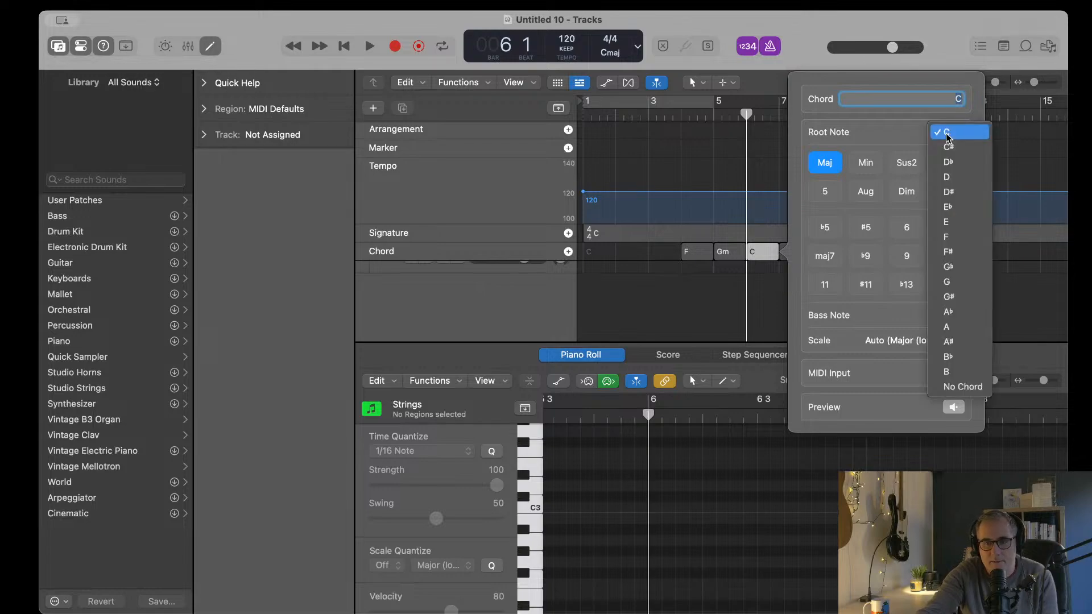
pyautogui.click(947, 177)
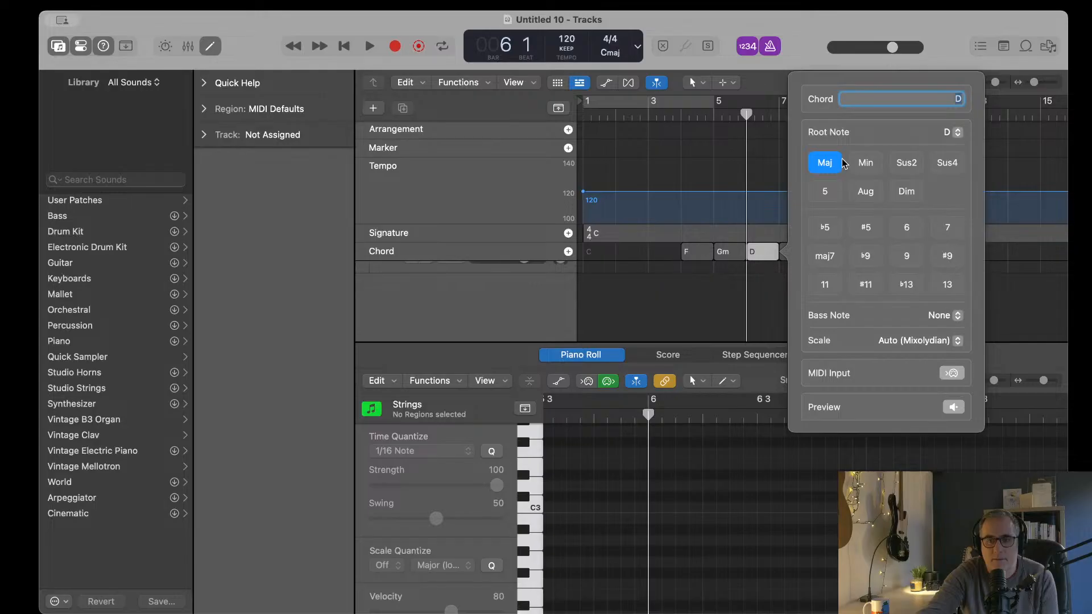
pyautogui.click(862, 163)
pyautogui.press('Return')
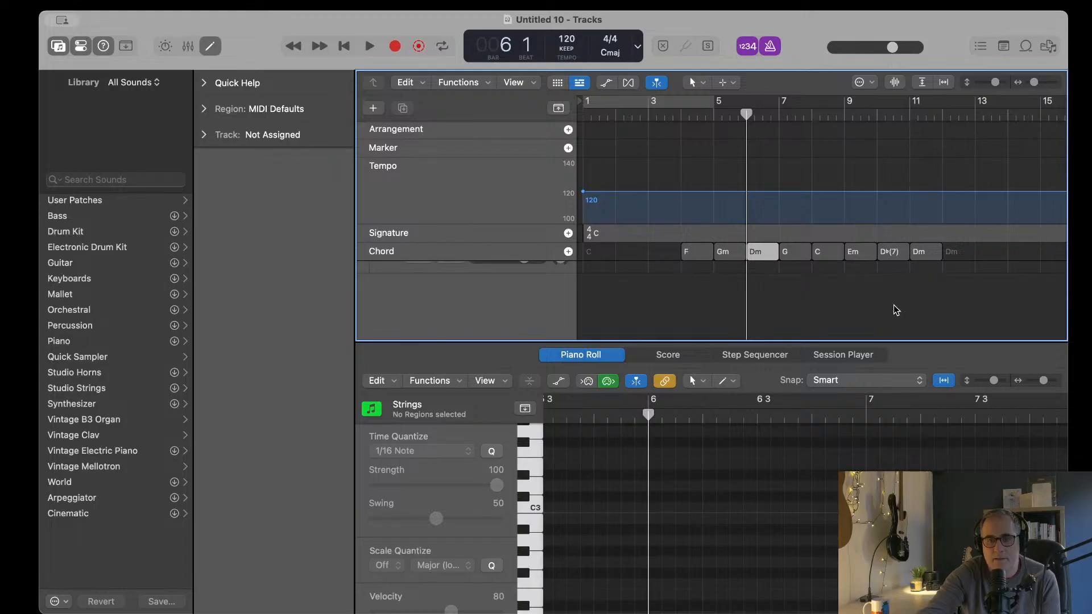
# Step: Add a software instrument track with the Crow Hill Vaults BETA stereo instrument below the Strings track and close its plug-in window
pyautogui.scroll(3, 519, 203)
pyautogui.click(546, 296)
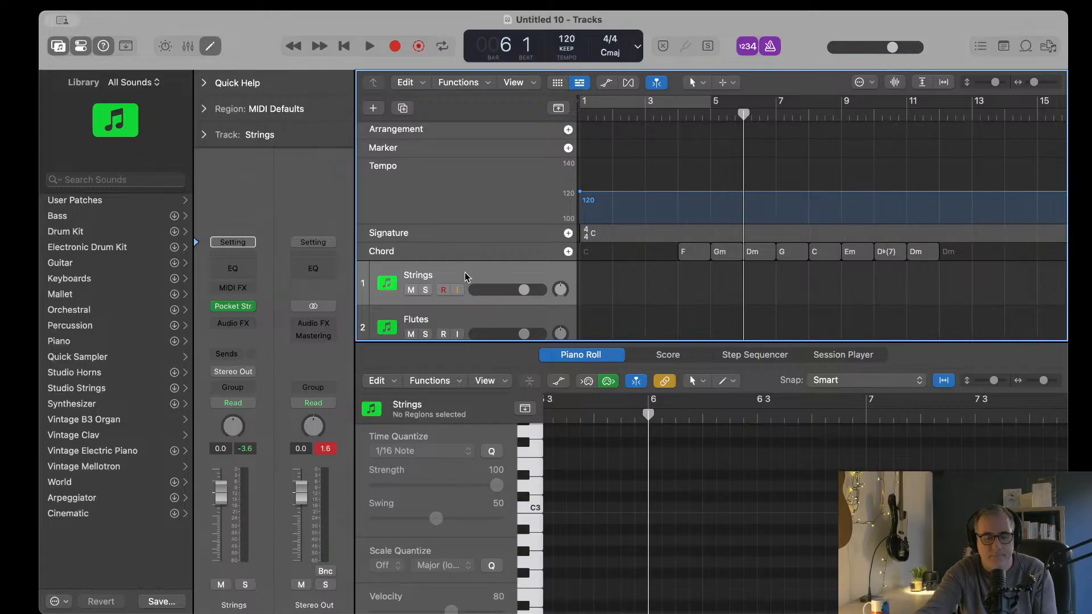
pyautogui.click(371, 109)
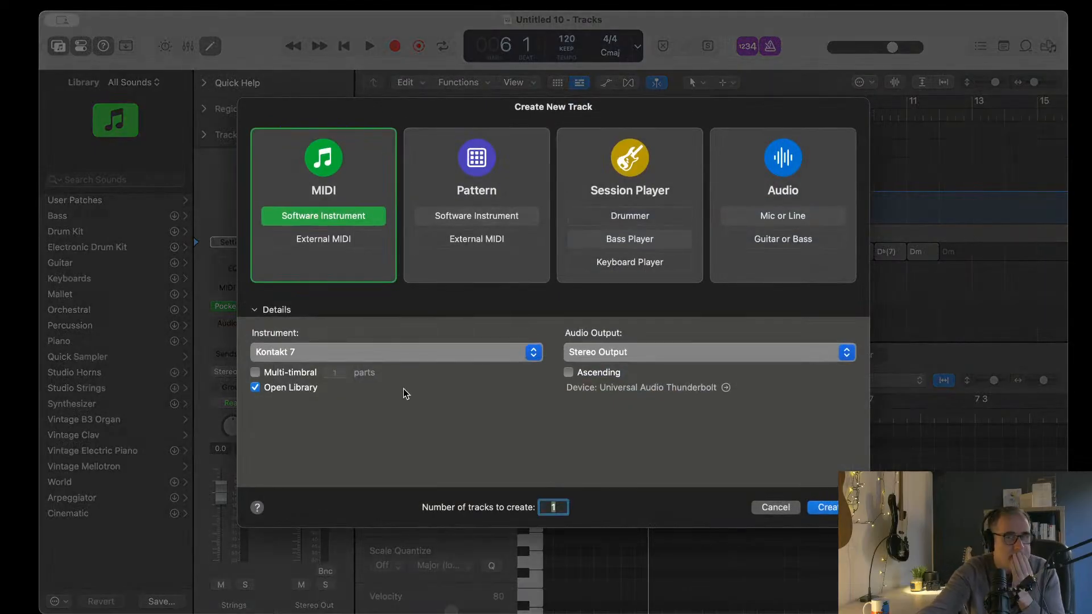
pyautogui.click(534, 357)
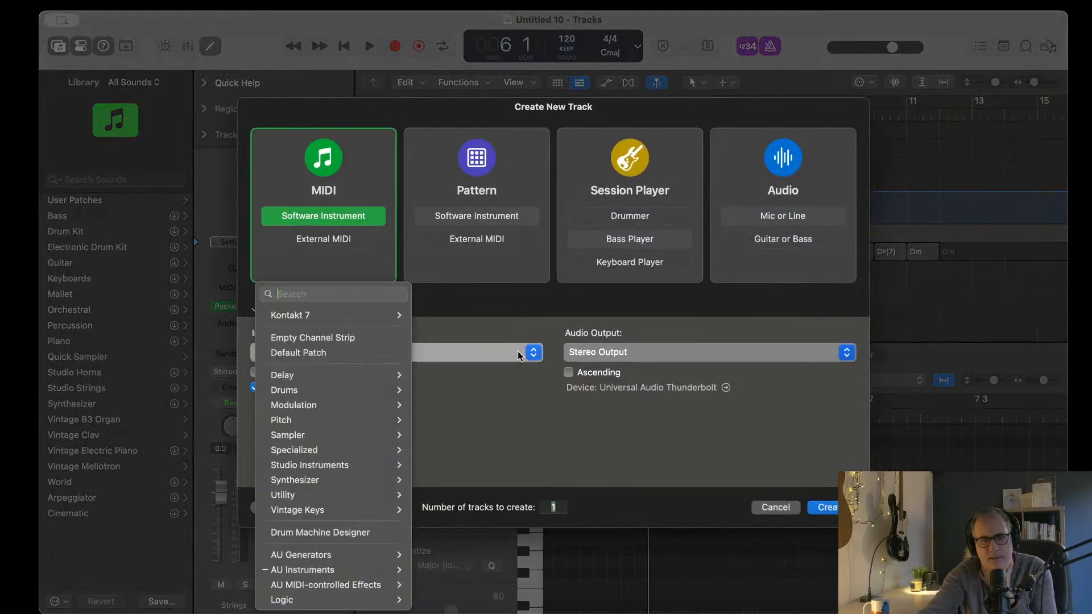
pyautogui.moveTo(346, 569)
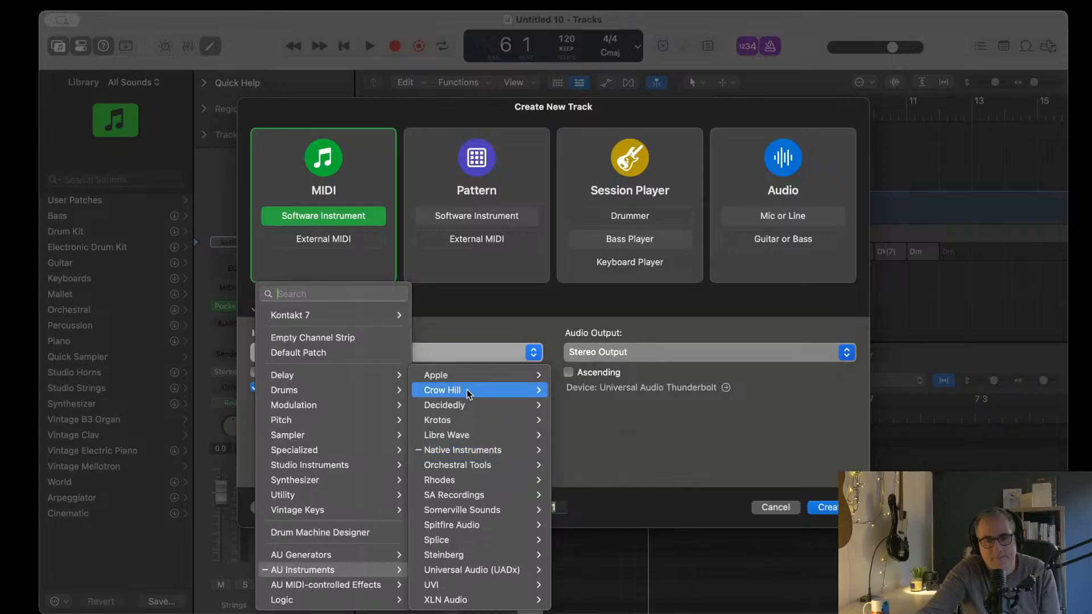
pyautogui.moveTo(449, 390)
pyautogui.moveTo(591, 449)
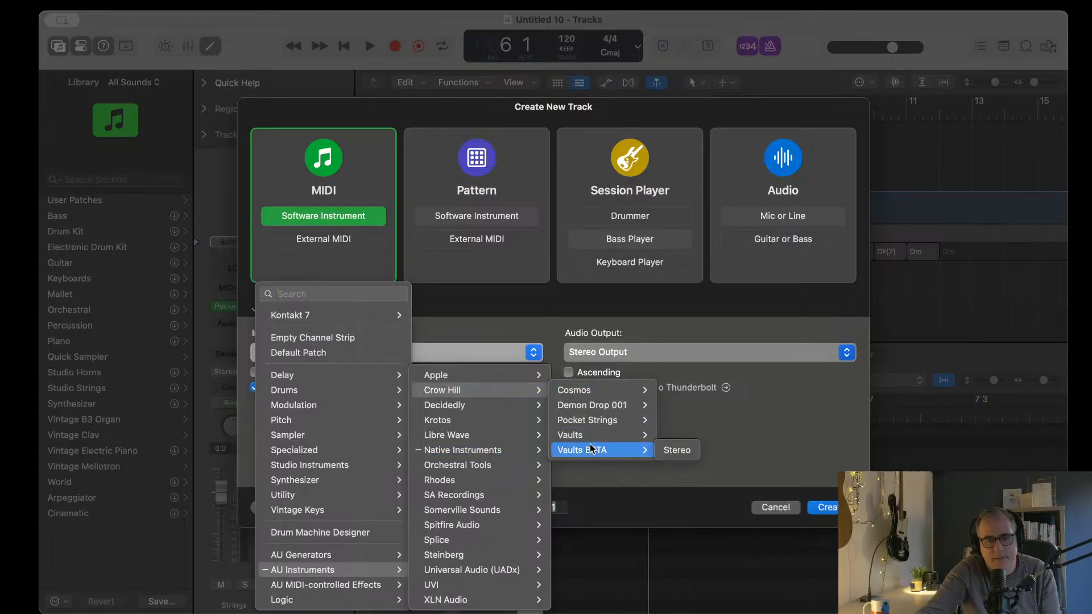
pyautogui.click(668, 446)
pyautogui.click(828, 508)
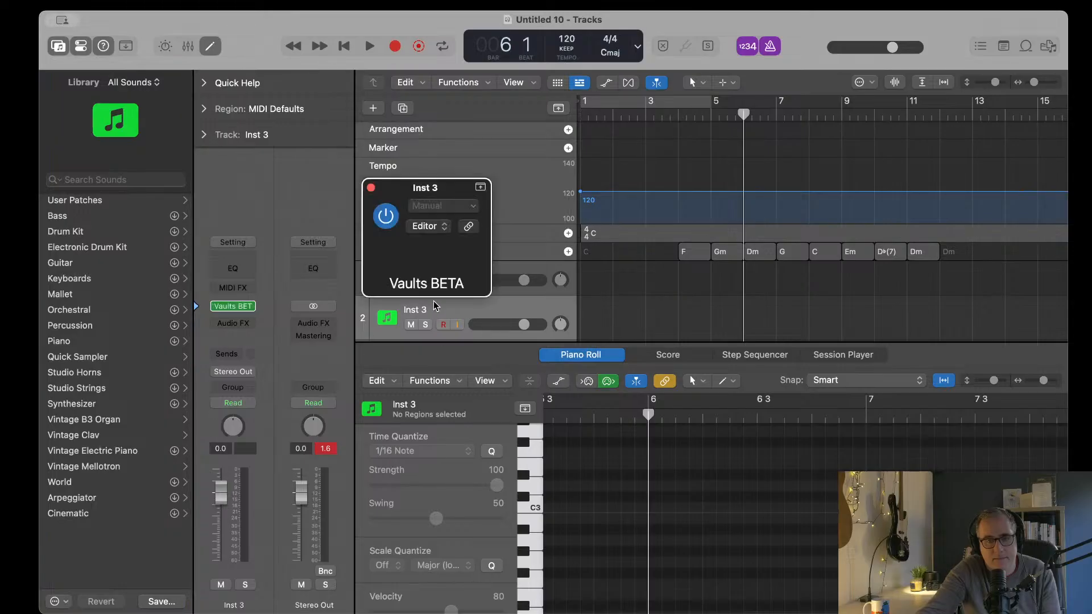
pyautogui.click(371, 187)
# Step: Move the playhead to bar 4 and set the project tempo to 80 BPM
pyautogui.click(678, 118)
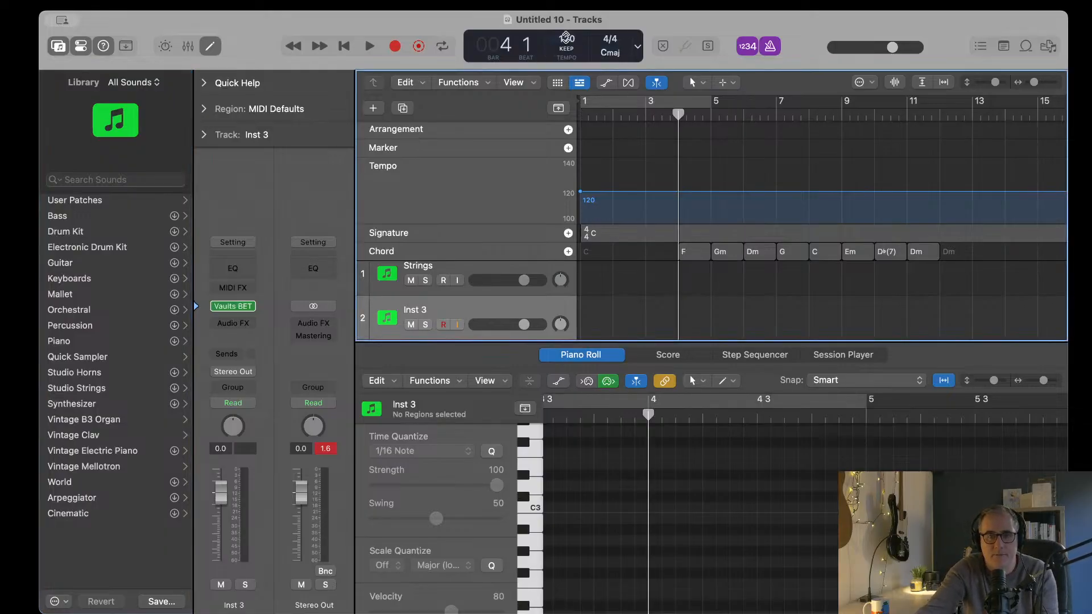
pyautogui.moveTo(566, 38); pyautogui.dragTo(565, 57)
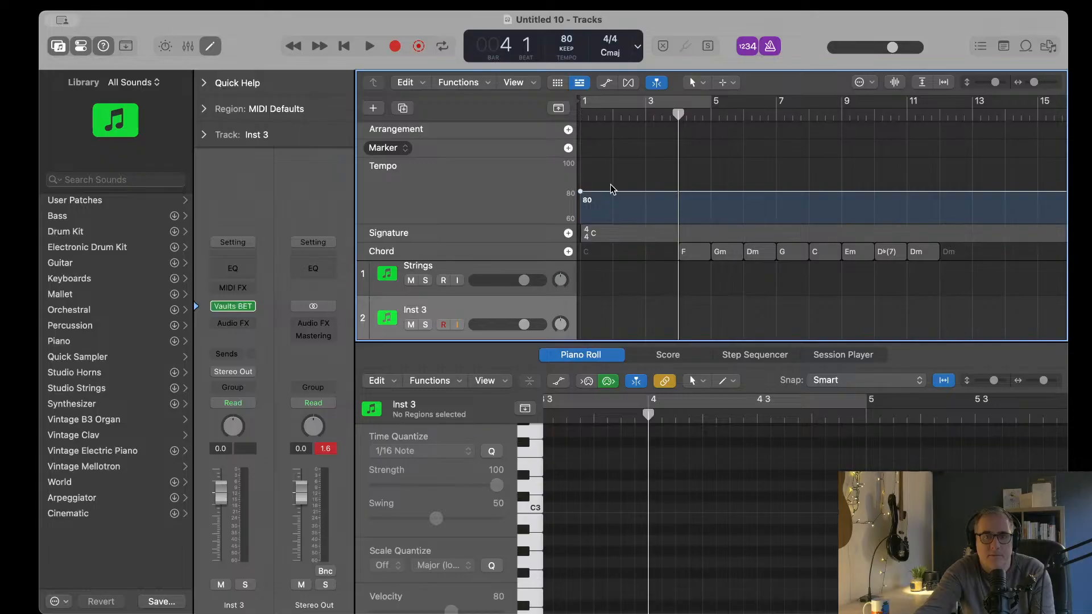
pyautogui.press('space')
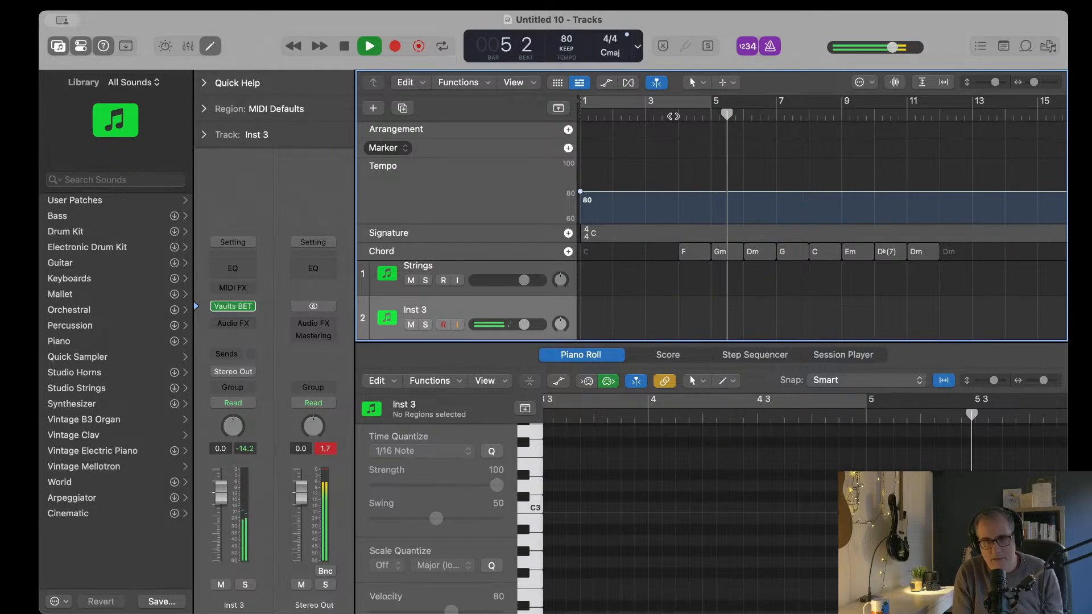
pyautogui.press('space')
pyautogui.press('c')
pyautogui.click(676, 114)
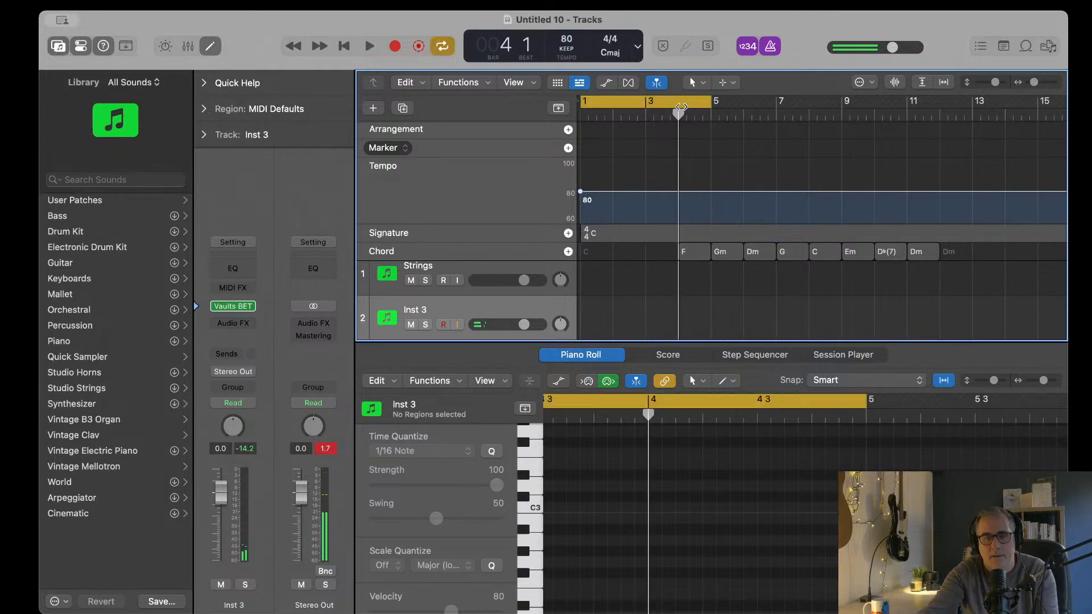
pyautogui.click(684, 98)
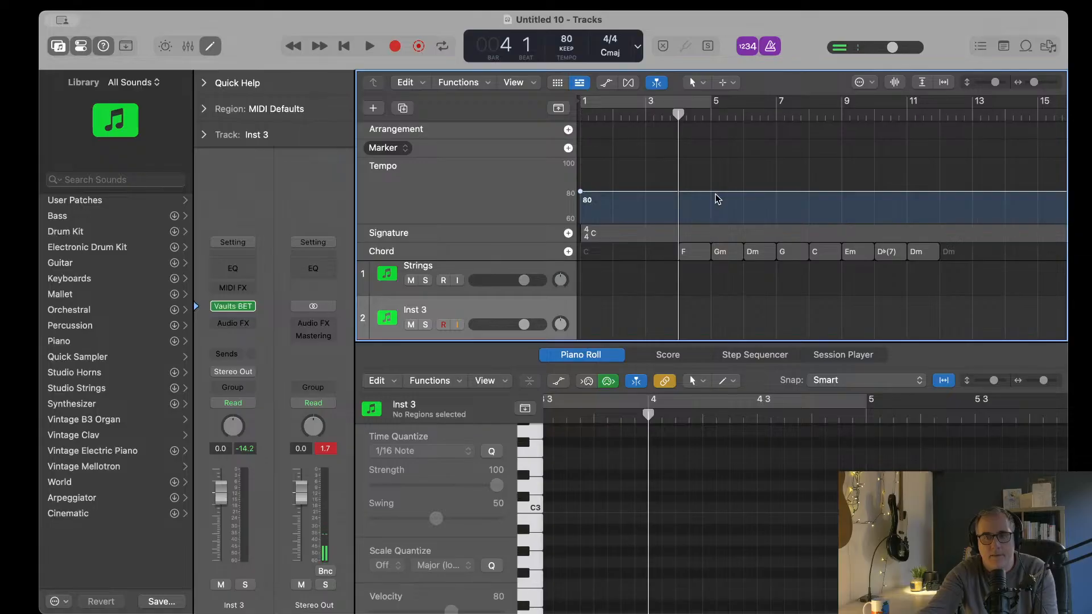
pyautogui.press('space')
pyautogui.press('space')
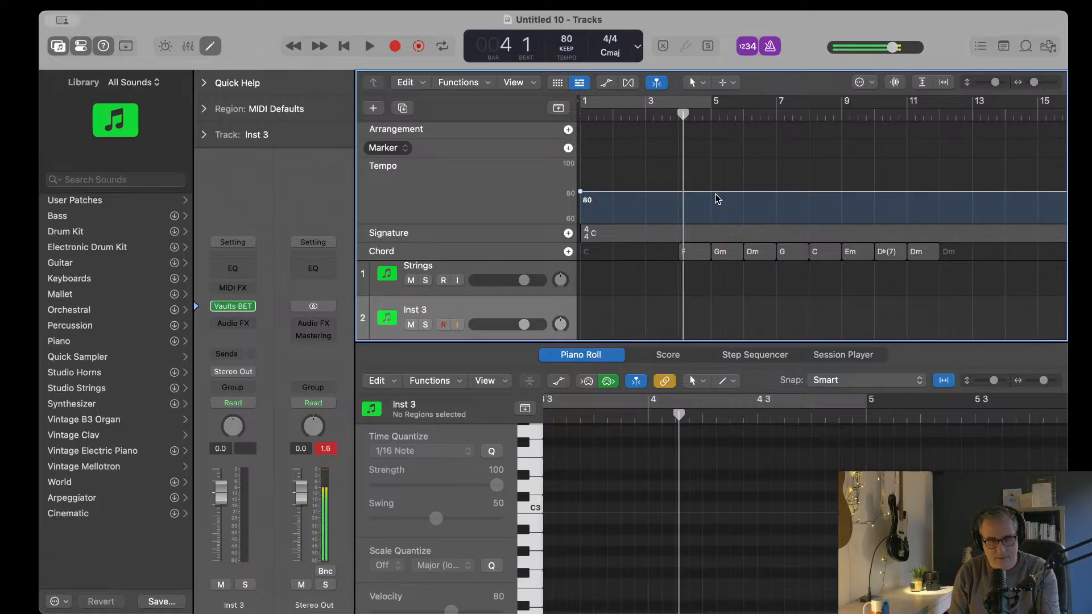
# Step: Play the project from bar 3 to bar 12 to rehearse the chord progression, and return the playhead to bar 4
pyautogui.click(648, 113)
pyautogui.press('space')
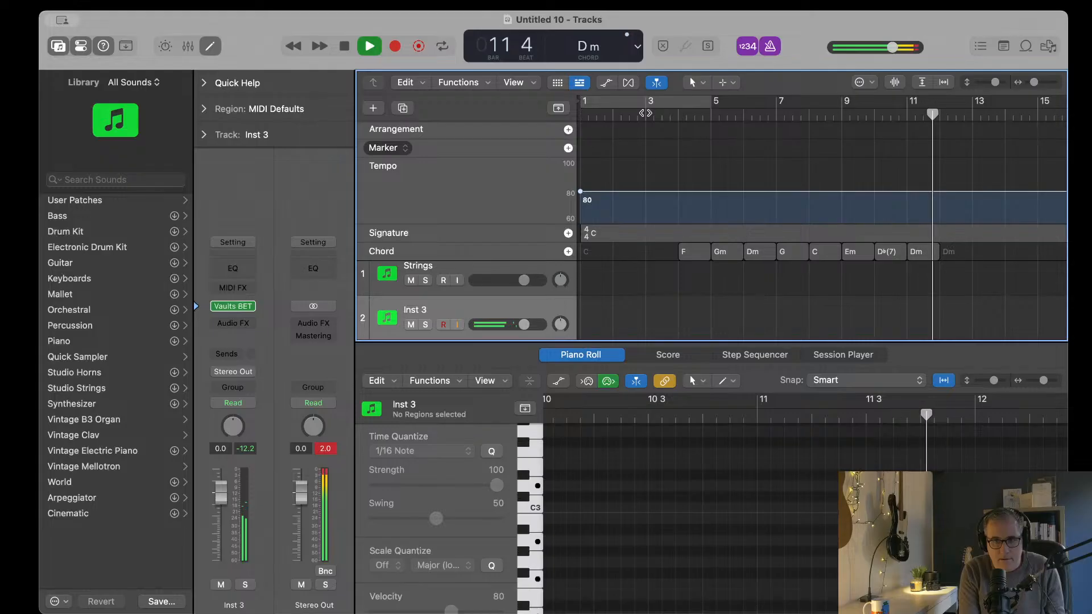
pyautogui.press('space')
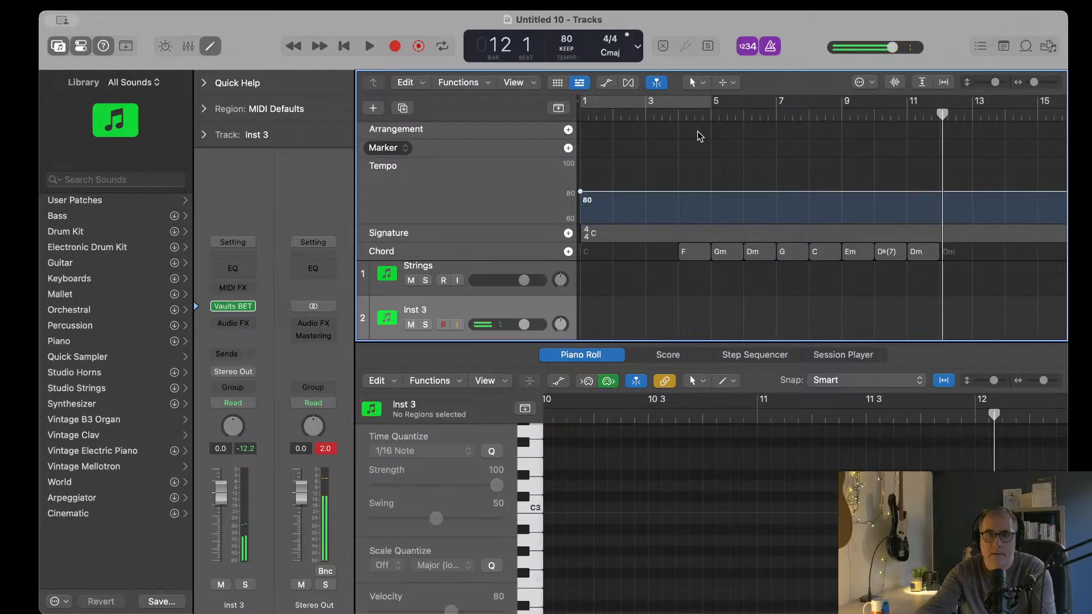
pyautogui.click(678, 114)
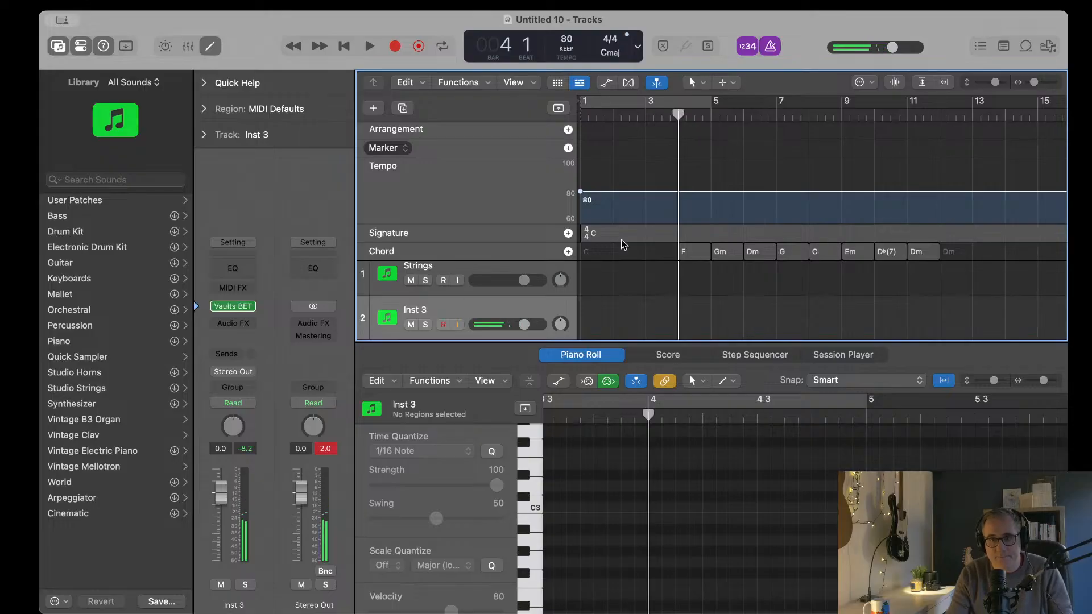
# Step: Change the root of the seventh chord at bar 10 to E♭, keeping it major with the added 7
pyautogui.click(883, 252)
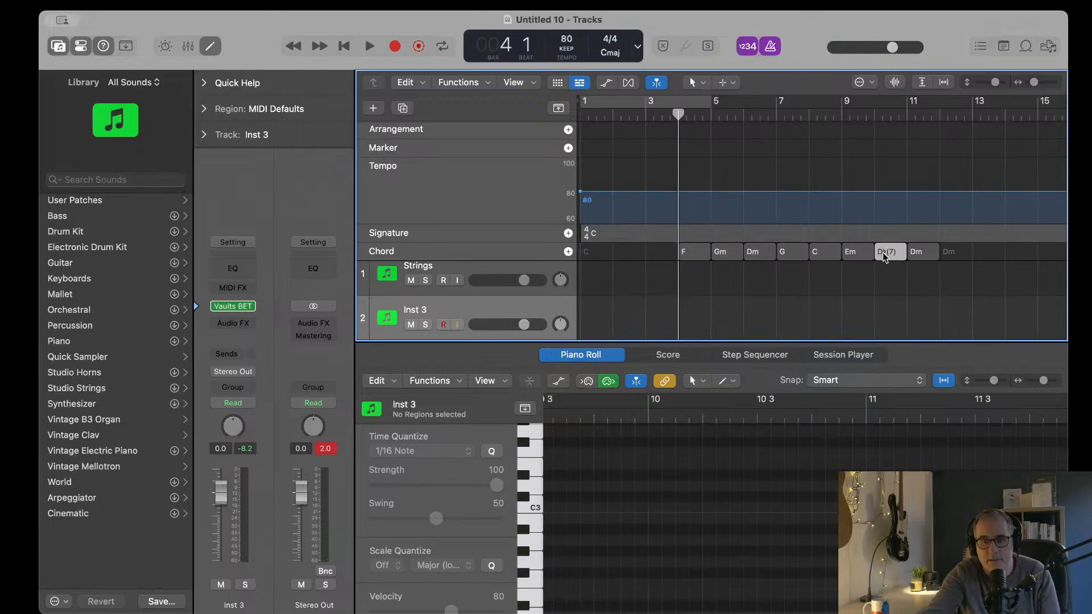
pyautogui.doubleClick(882, 252)
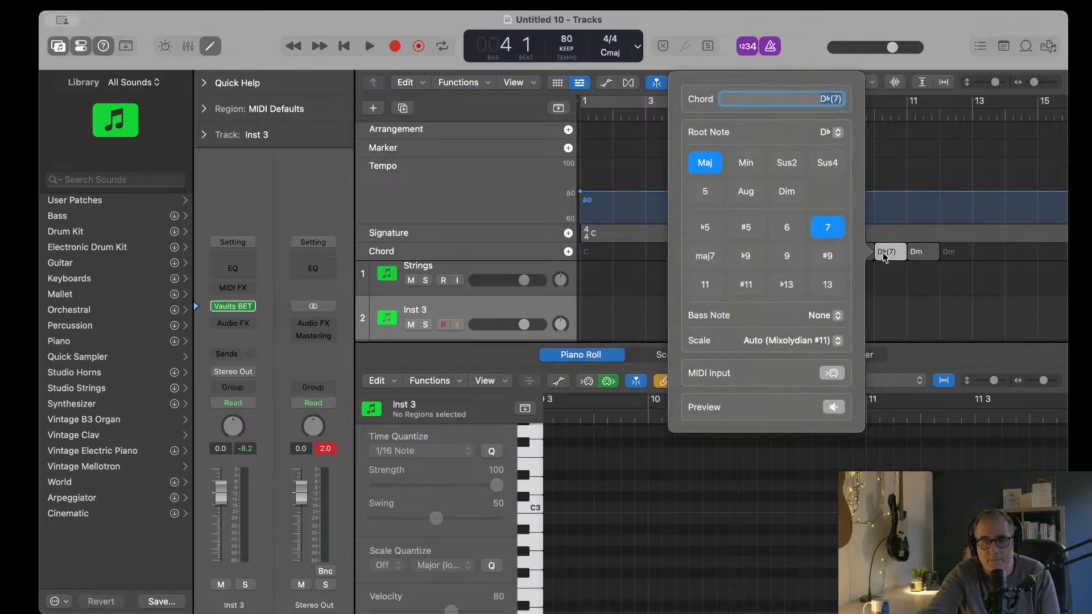
pyautogui.click(831, 132)
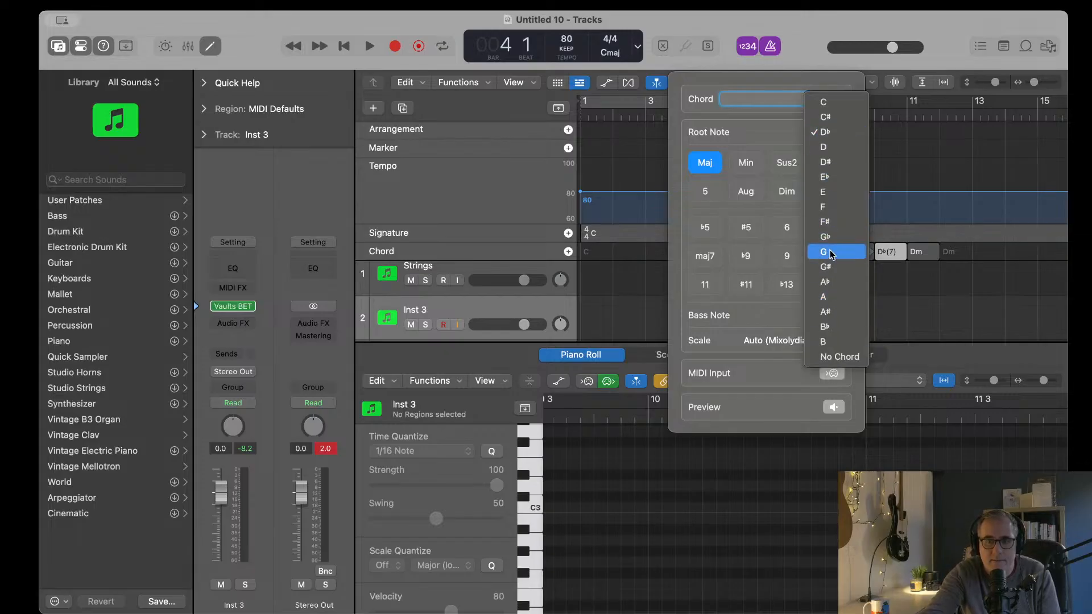
pyautogui.click(823, 177)
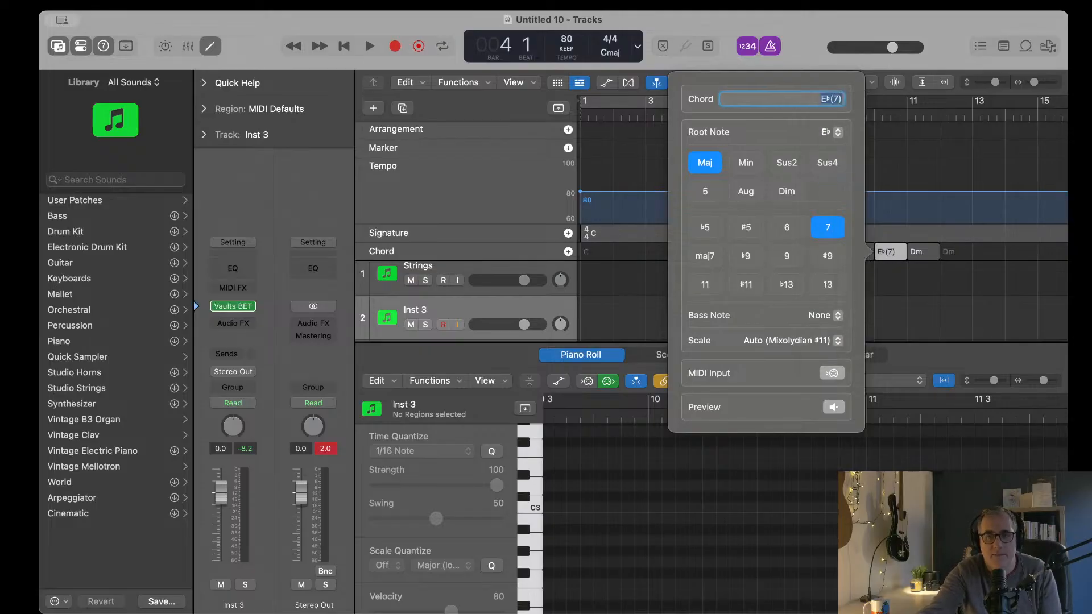
pyautogui.press('Return')
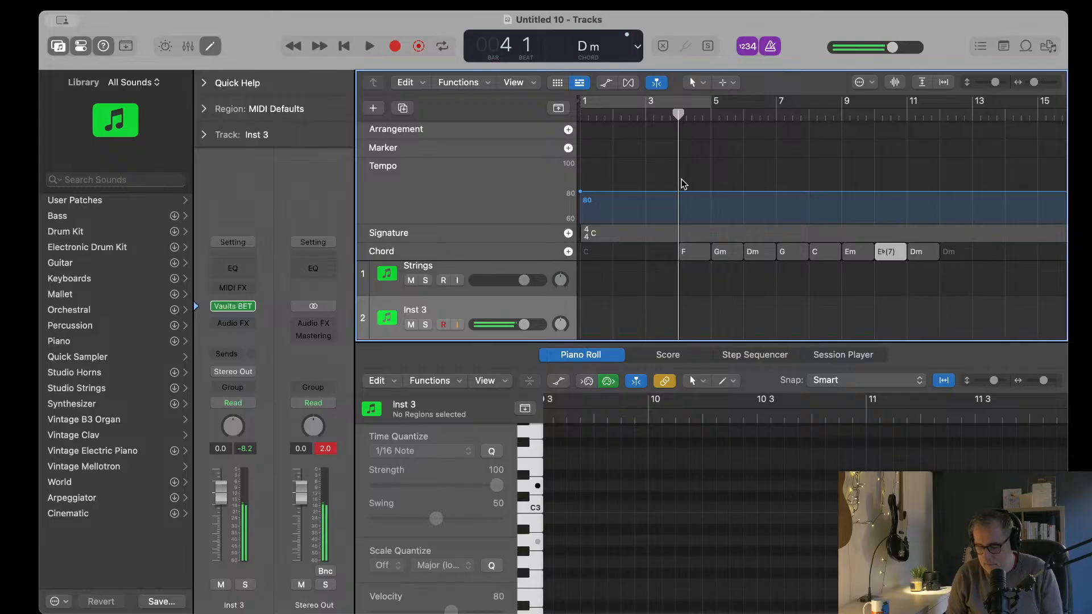
# Step: Change the last chord of the progression, at bar 11, to F major
pyautogui.click(916, 253)
pyautogui.doubleClick(917, 252)
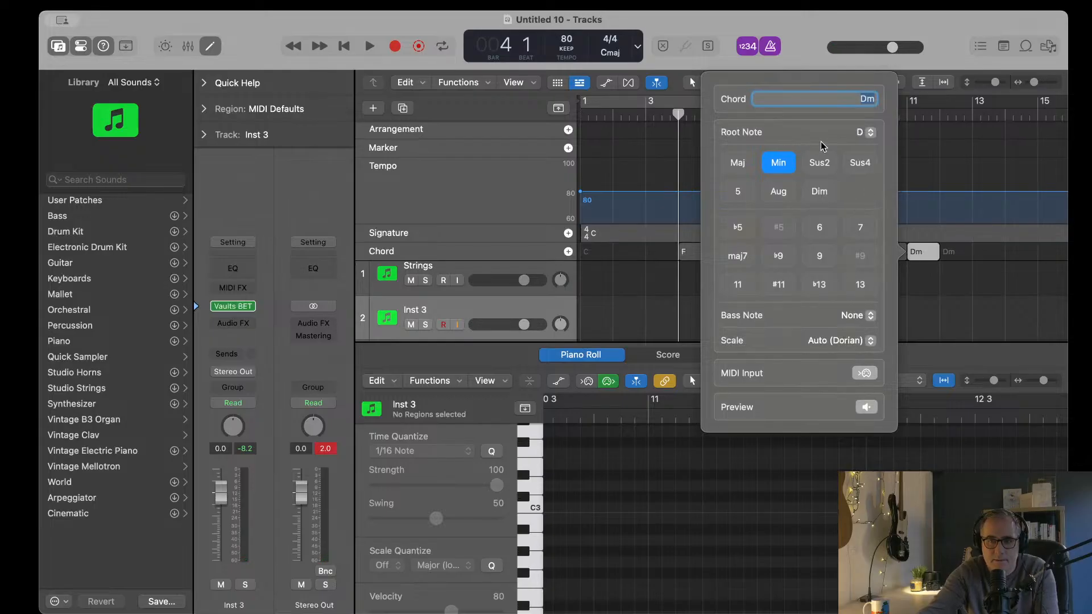
pyautogui.click(856, 135)
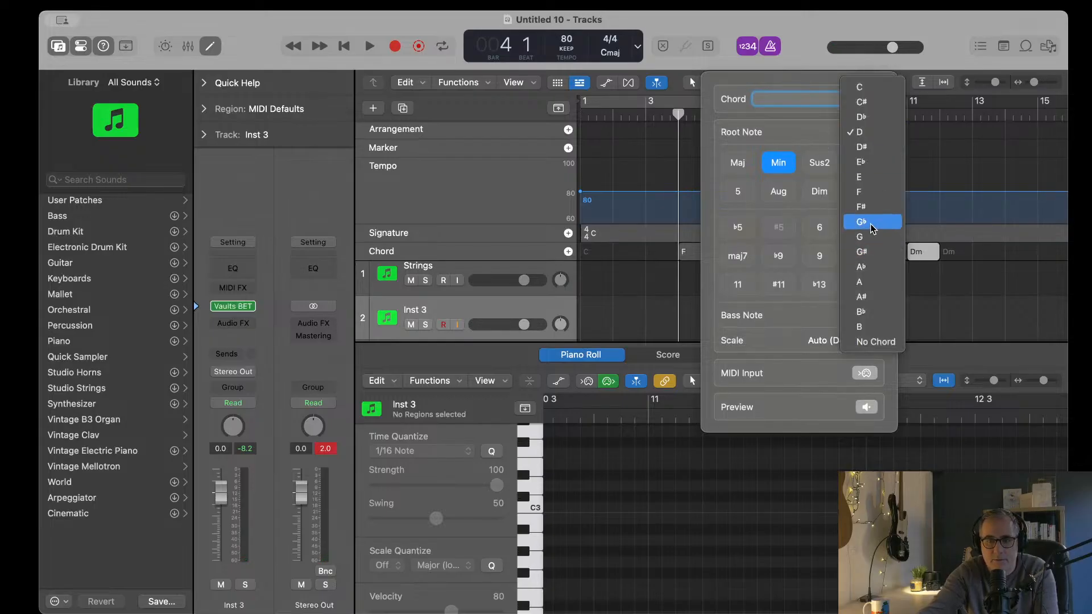
pyautogui.click(880, 194)
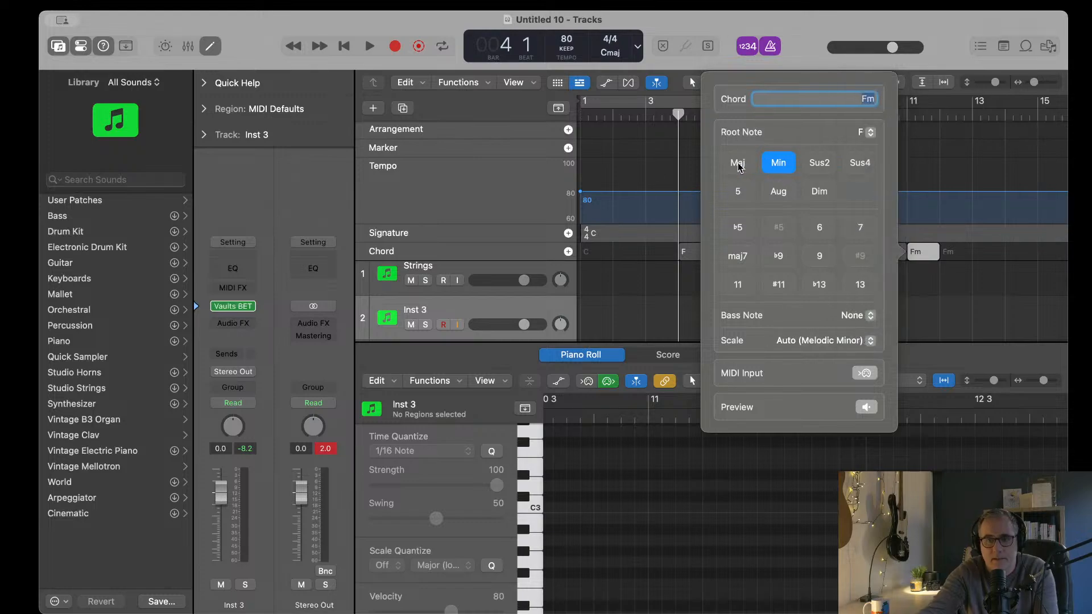
pyautogui.click(737, 163)
pyautogui.click(690, 77)
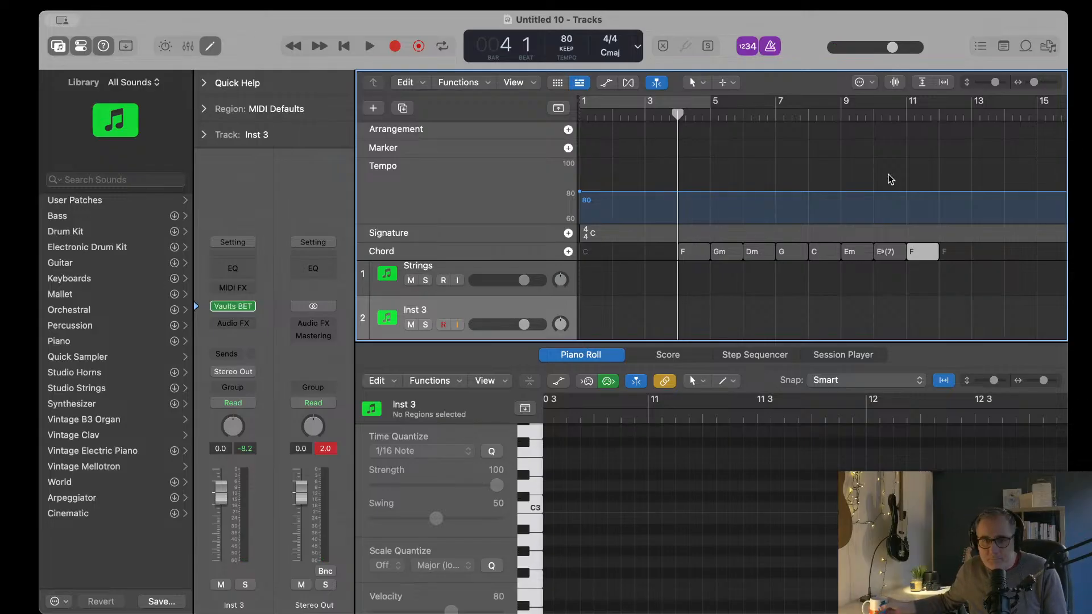
# Step: Record the chord progression on the Strings track from bar 4 to bar 12, and return the playhead to bar 4
pyautogui.click(491, 269)
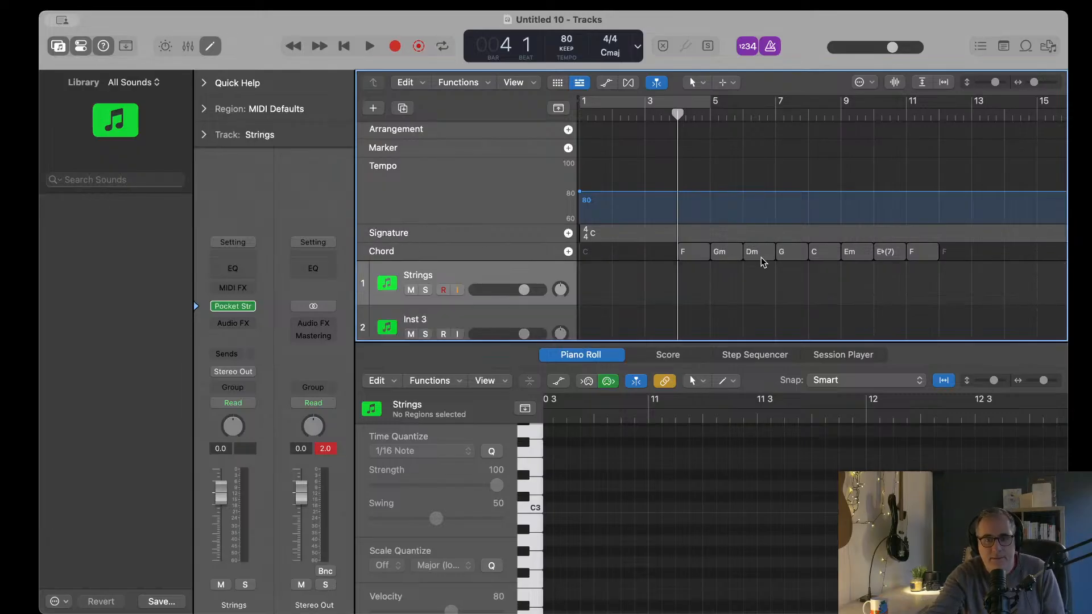
pyautogui.press('r')
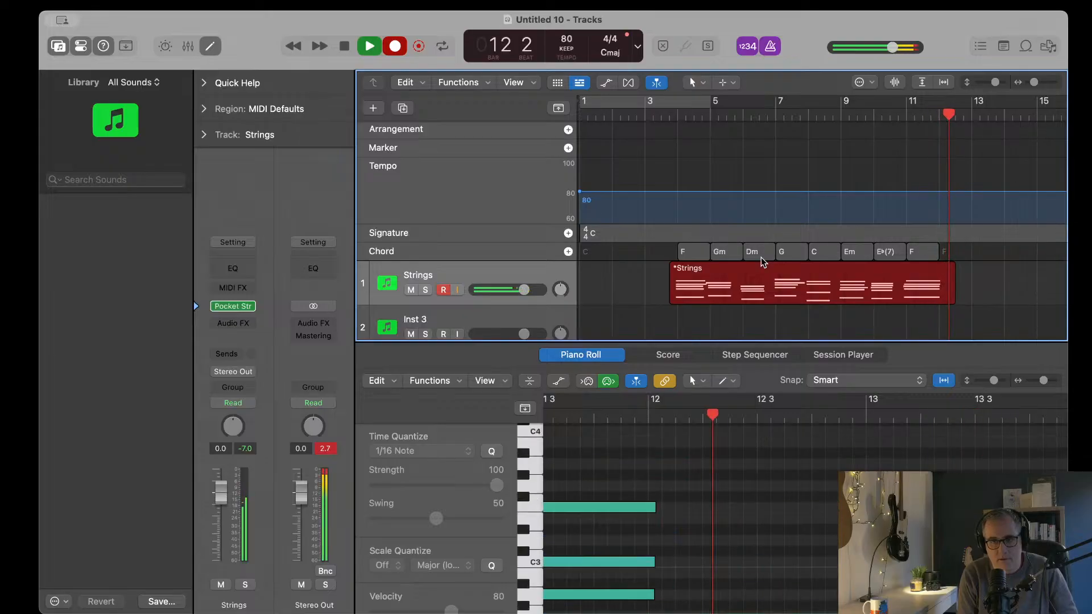
pyautogui.press('space')
pyautogui.click(678, 114)
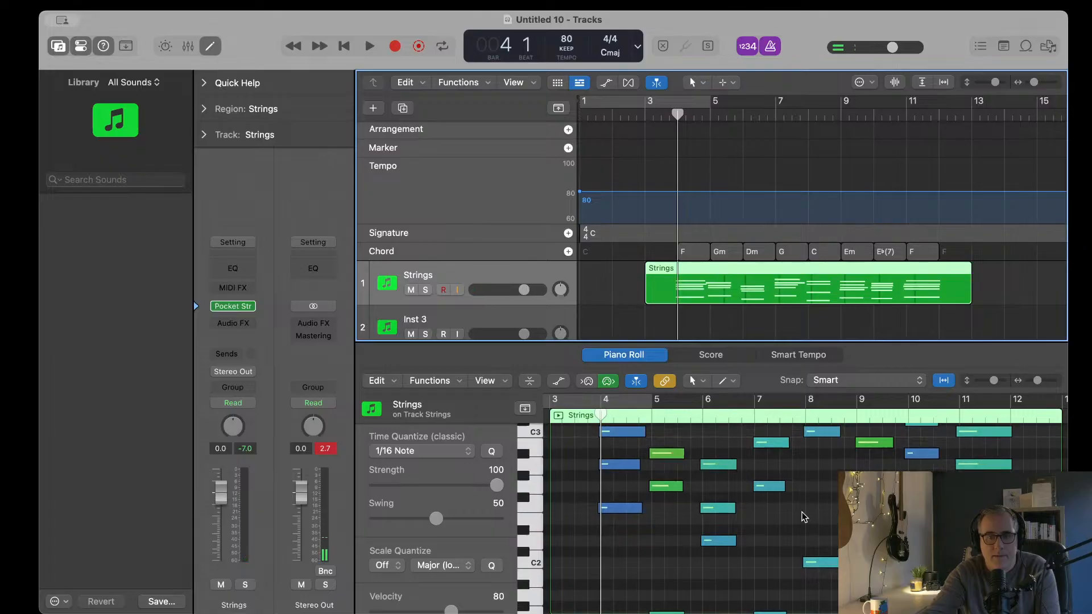
# Step: Transpose the top note of the first chord in the Strings region up an octave plus a semitone
pyautogui.scroll(3, 804, 517)
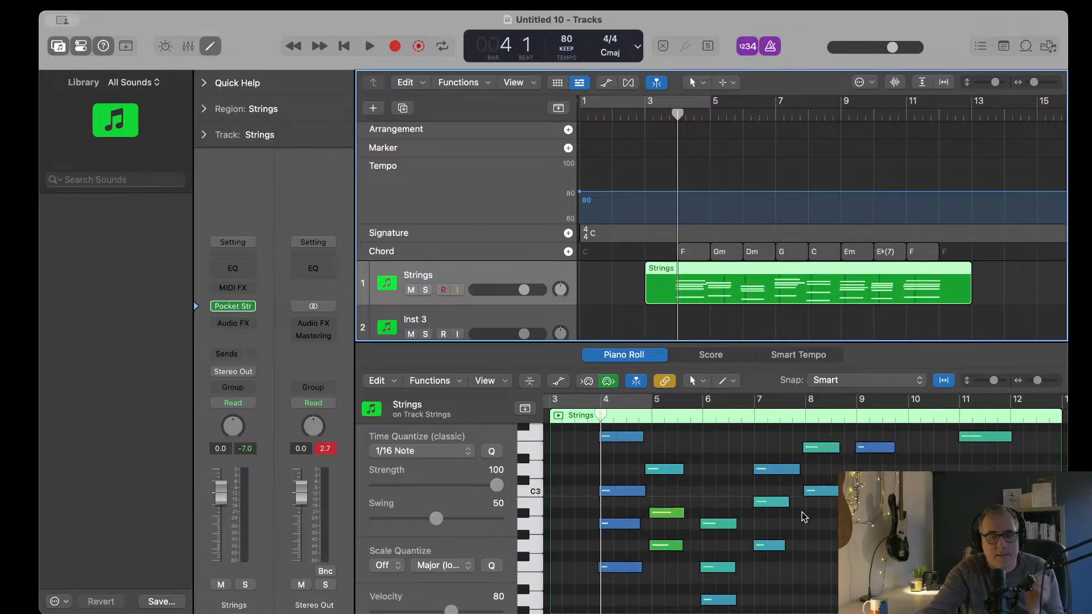
pyautogui.scroll(1, 804, 517)
pyautogui.hscroll(2, 659, 497)
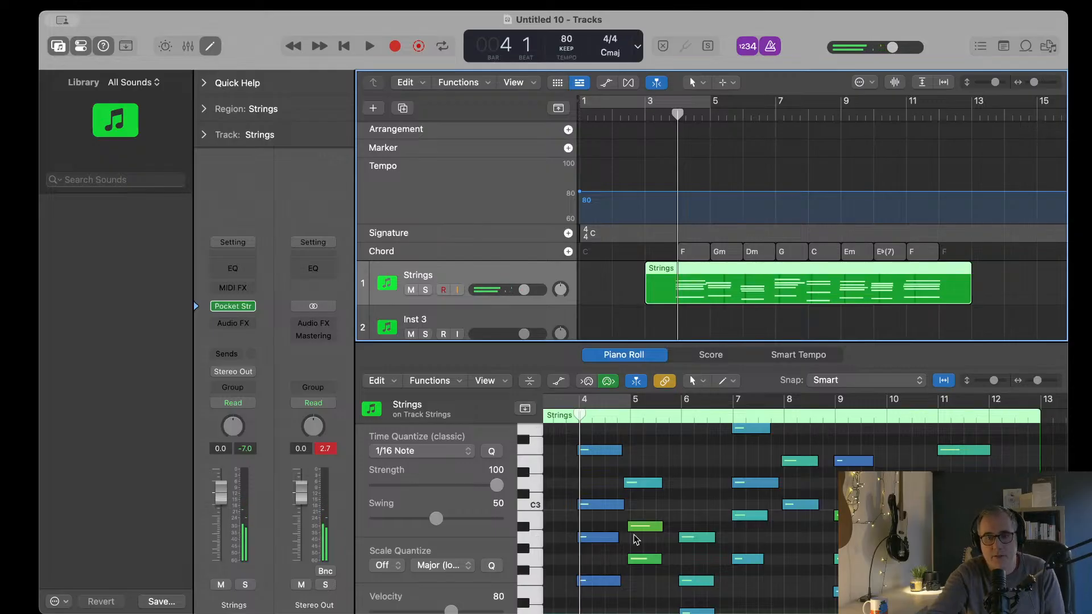
pyautogui.click(598, 505)
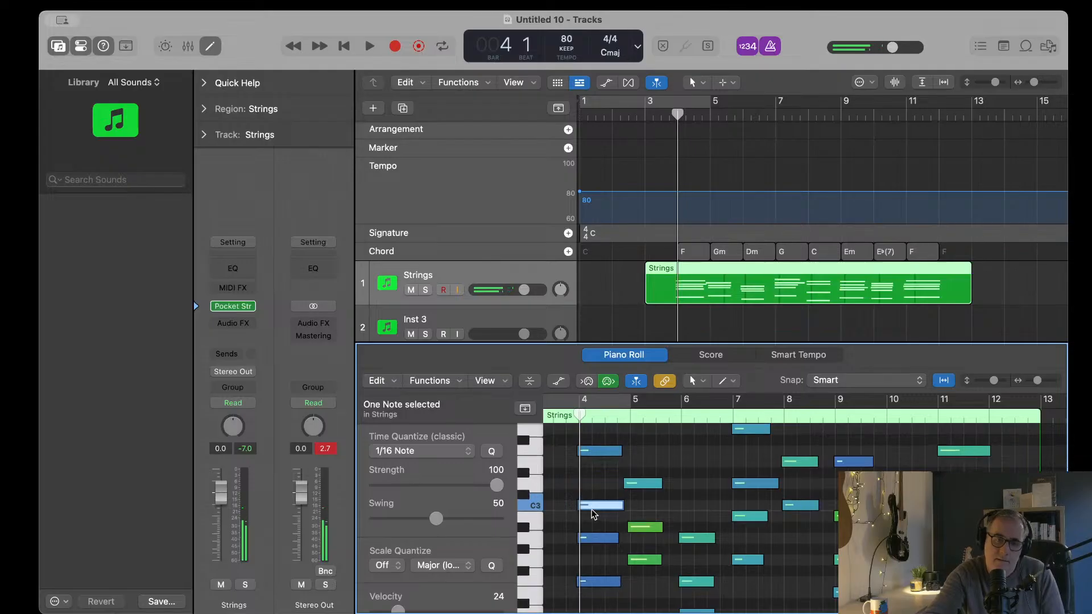
pyautogui.scroll(3, 591, 515)
pyautogui.click(589, 519)
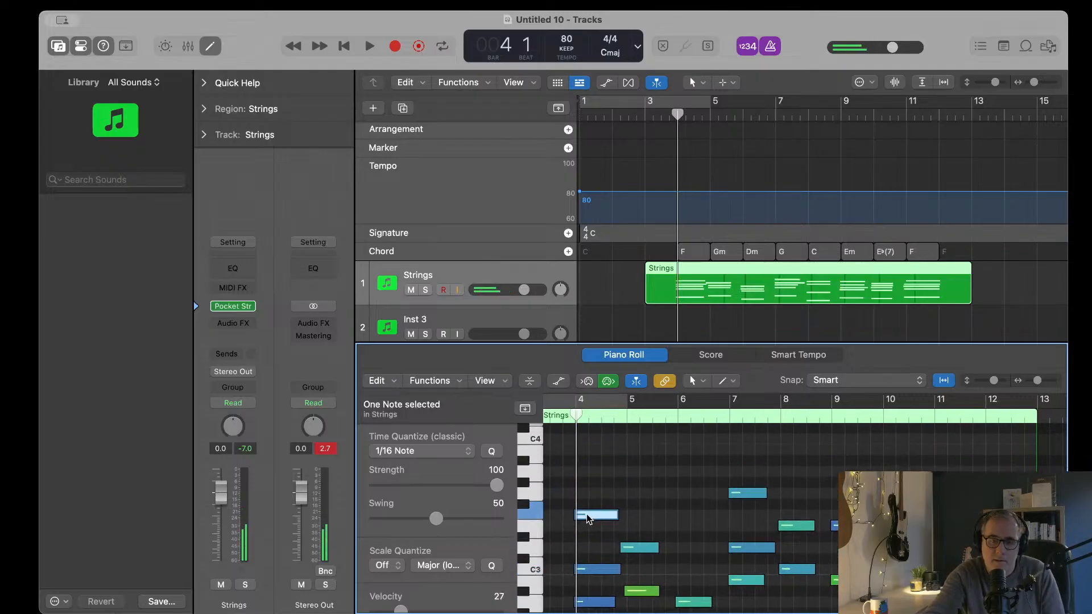
pyautogui.hotkey('alt', 'shift', 'Up')
pyautogui.hscroll(-1, 588, 518)
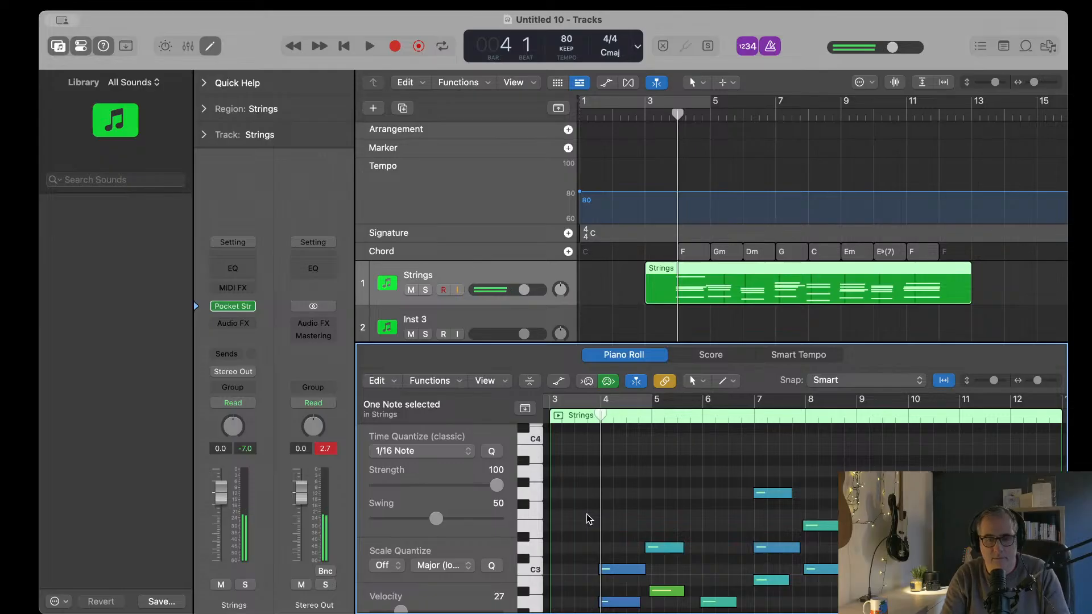
pyautogui.scroll(4, 588, 519)
pyautogui.hotkey('alt', 'Up')
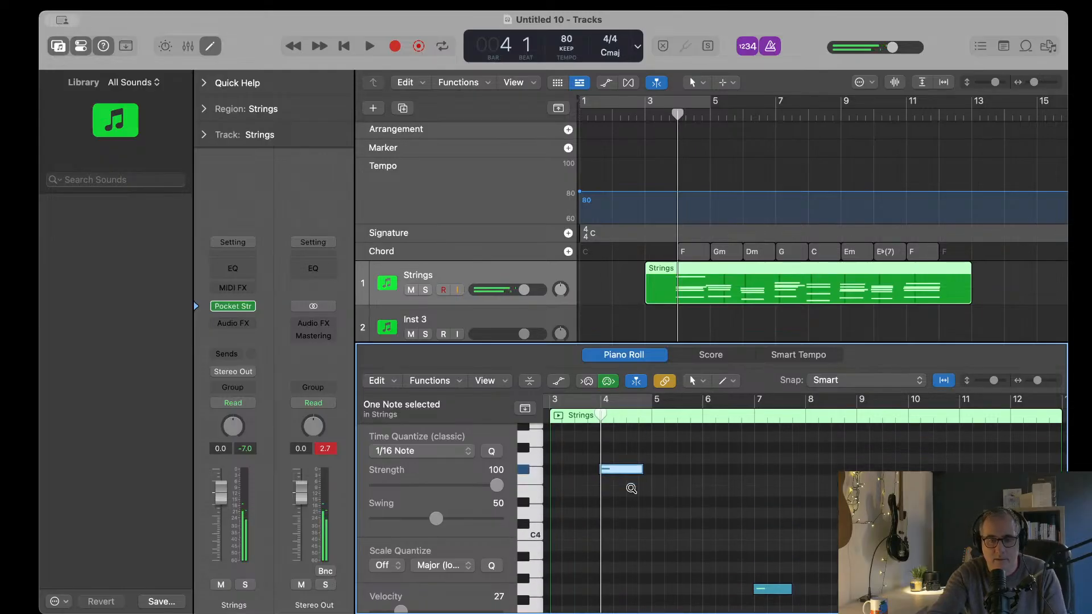
# Step: Transpose the C3 note of the first chord at bar 4 up an octave and down three semitones, to A3
pyautogui.scroll(-4, 629, 489)
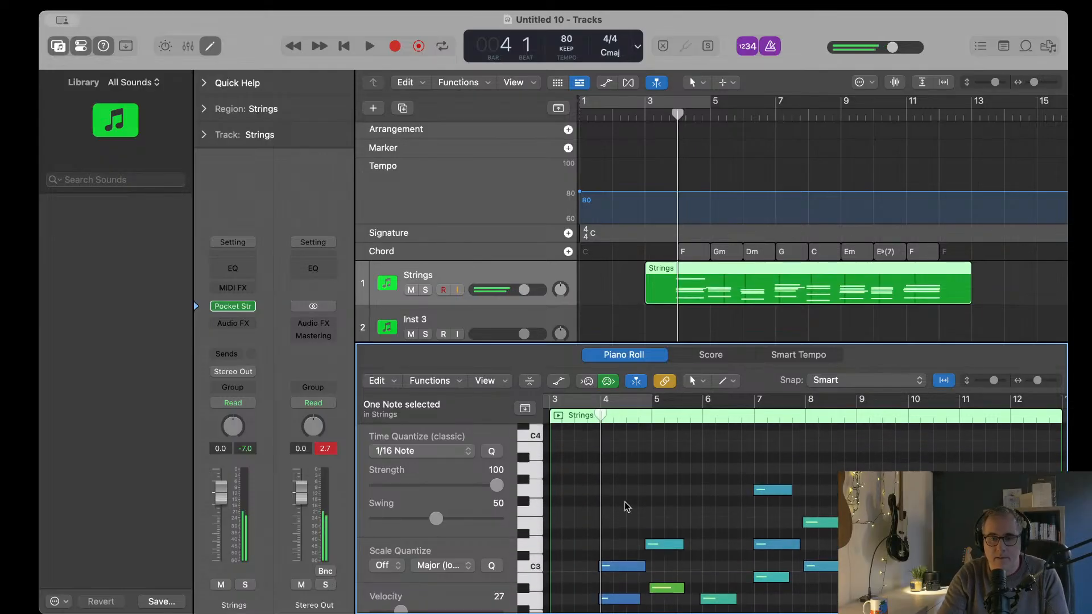
pyautogui.click(620, 567)
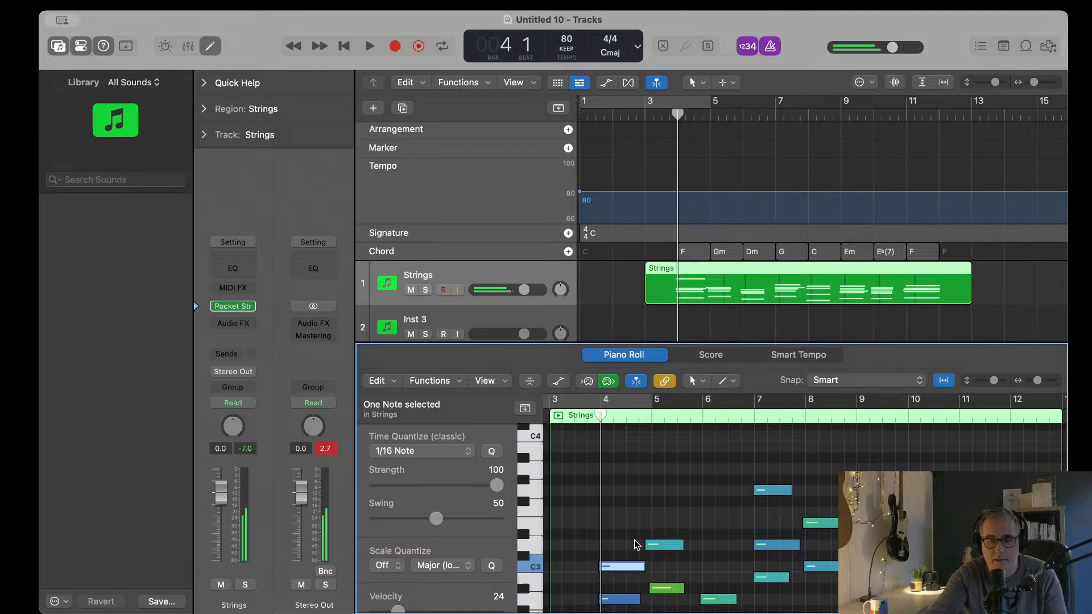
pyautogui.hotkey('alt', 'shift', 'Up')
pyautogui.hotkey('alt', 'Down')
pyautogui.hotkey('alt', 'Down')
pyautogui.hotkey('alt', 'Down')
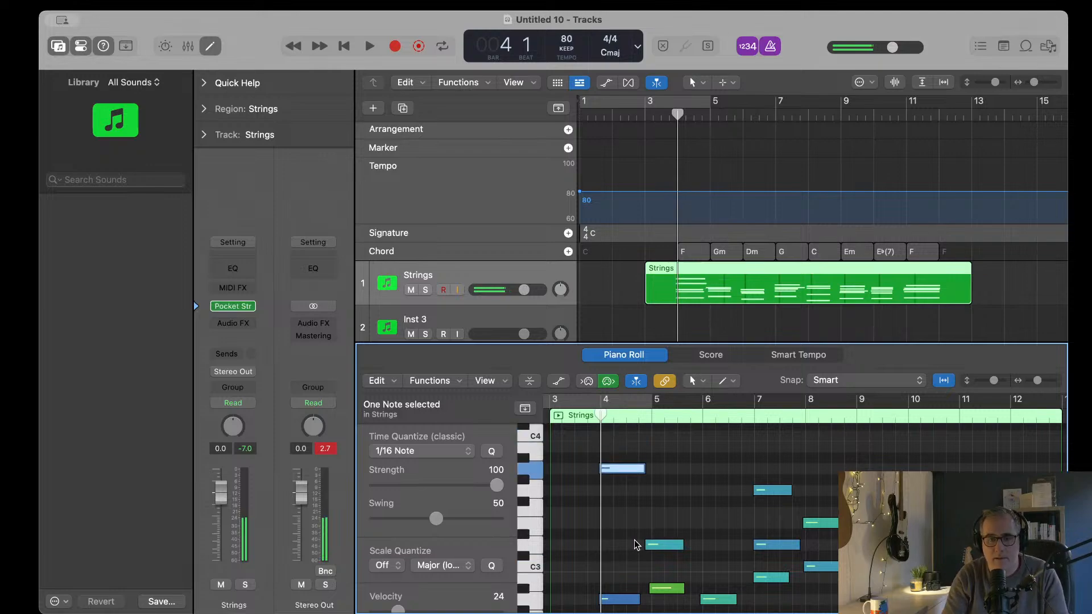
pyautogui.scroll(5, 635, 545)
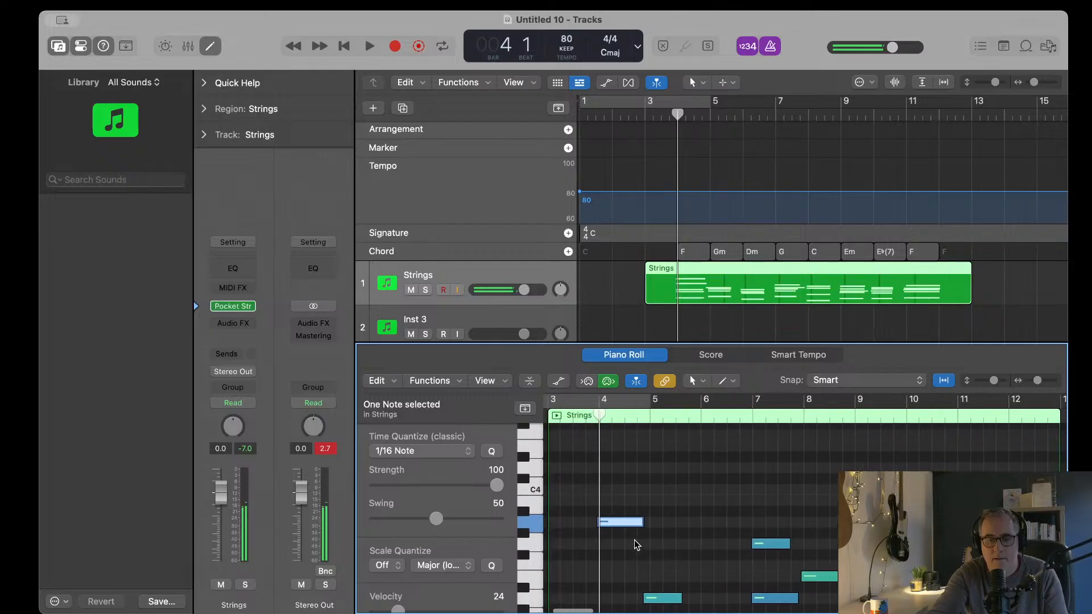
pyautogui.scroll(5, 716, 532)
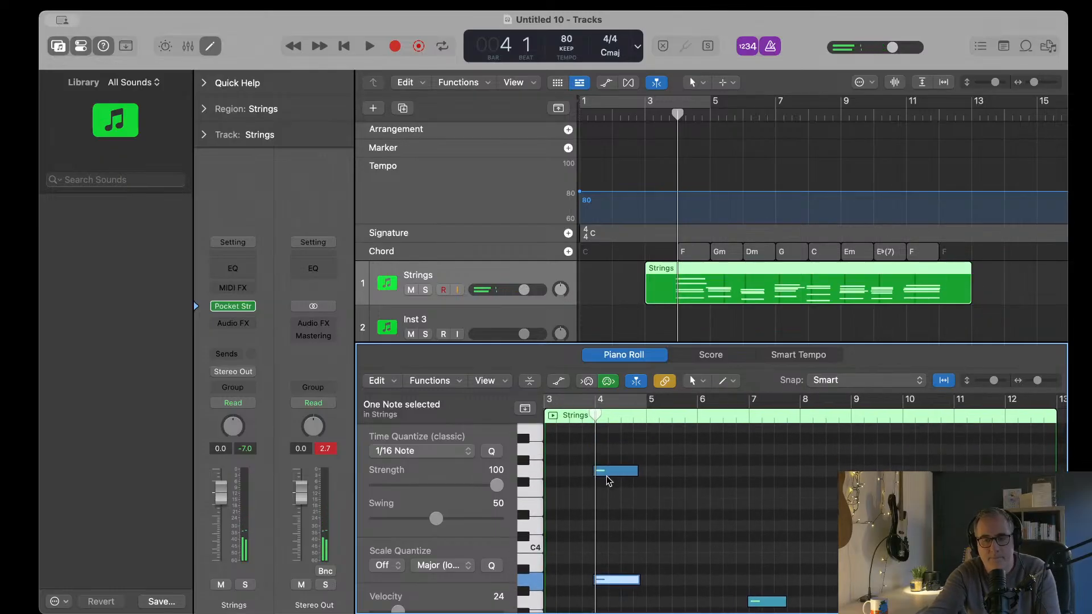
pyautogui.click(609, 471)
pyautogui.scroll(-3, 654, 517)
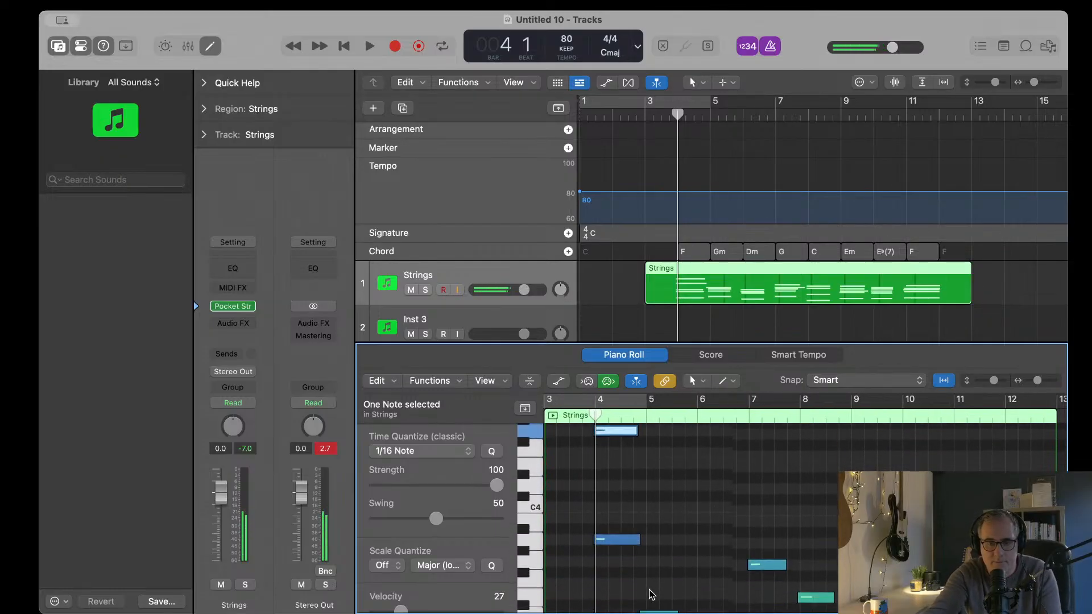
# Step: Transpose the top note of the second chord at bar 5 up two octaves, and lower it to G4
pyautogui.scroll(-5, 650, 590)
pyautogui.click(652, 564)
pyautogui.hotkey('alt', 'shift', 'Up')
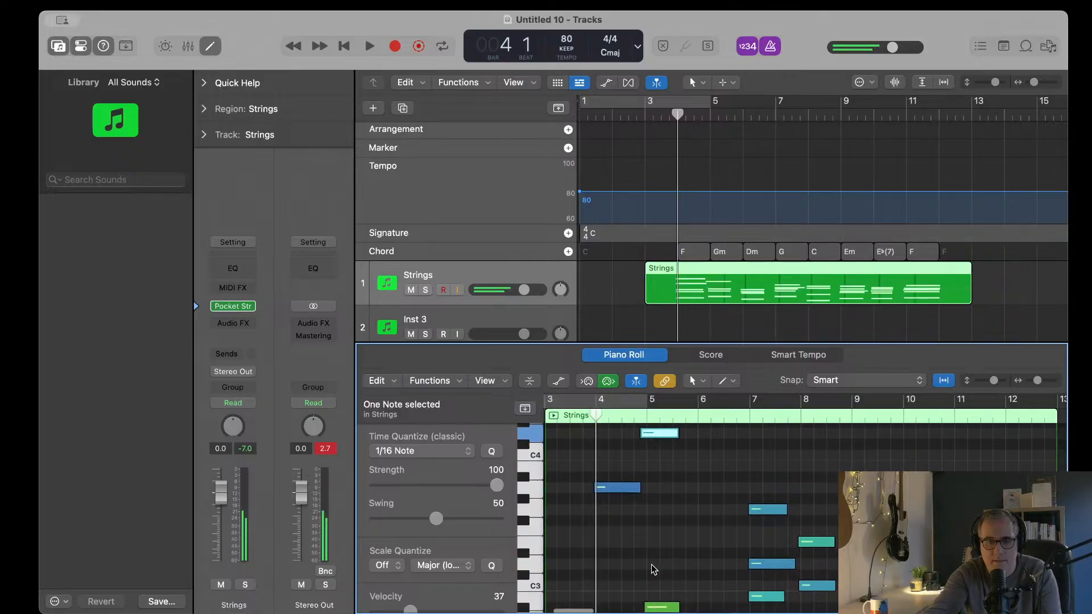
pyautogui.hotkey('alt', 'shift', 'Up')
pyautogui.scroll(15, 651, 568)
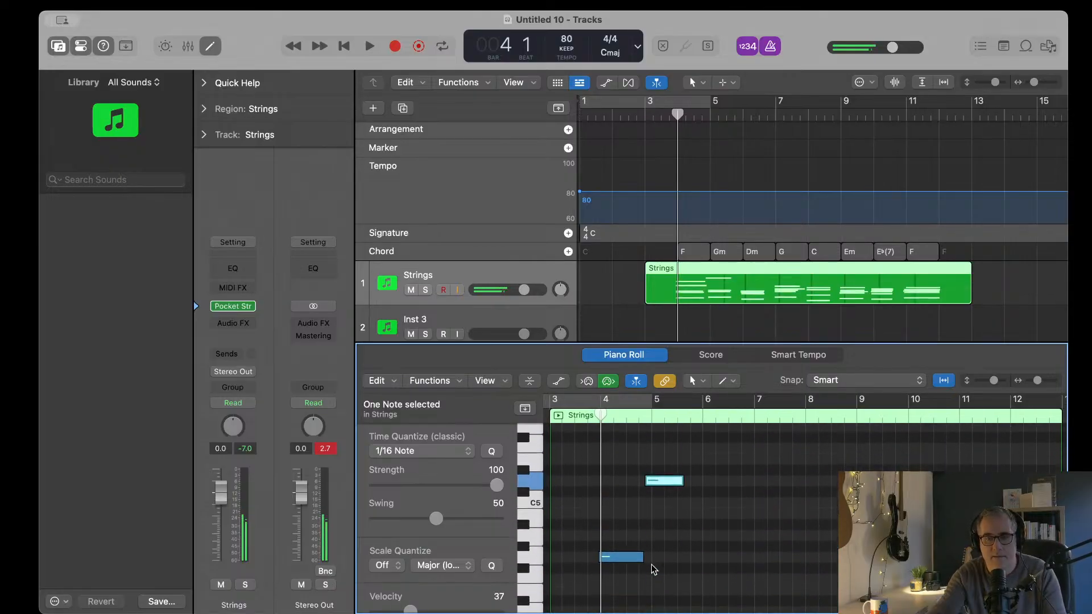
pyautogui.hotkey('alt', 'Down')
pyautogui.hotkey('alt', 'Down')
pyautogui.hotkey('alt', 'Down')
pyautogui.hotkey('alt', 'Down')
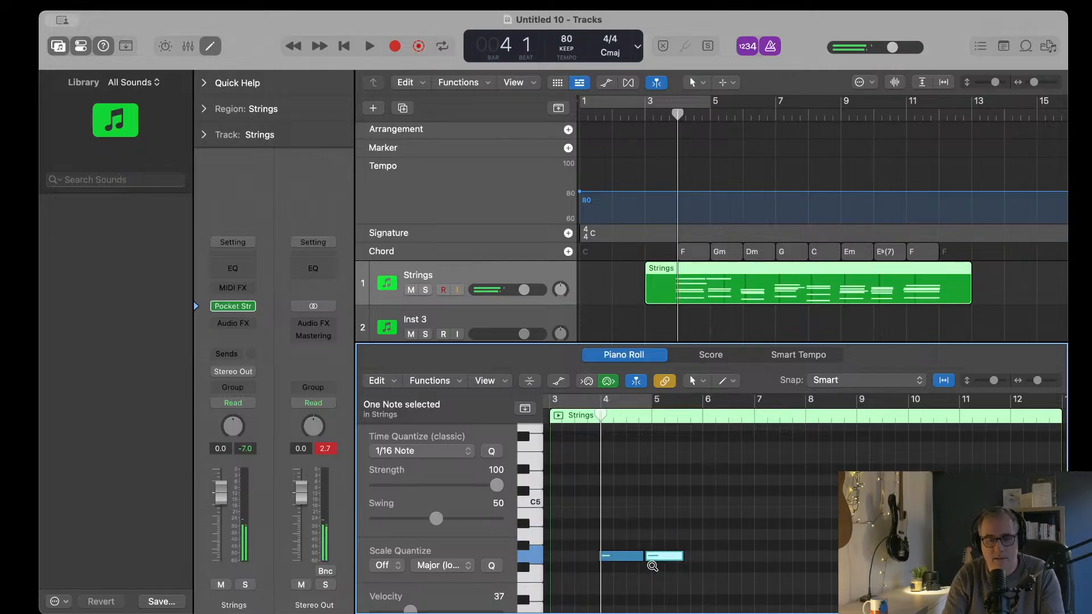
# Step: Audition the inner notes of the second chord and transpose its B♭2 note up an octave
pyautogui.scroll(-10, 660, 563)
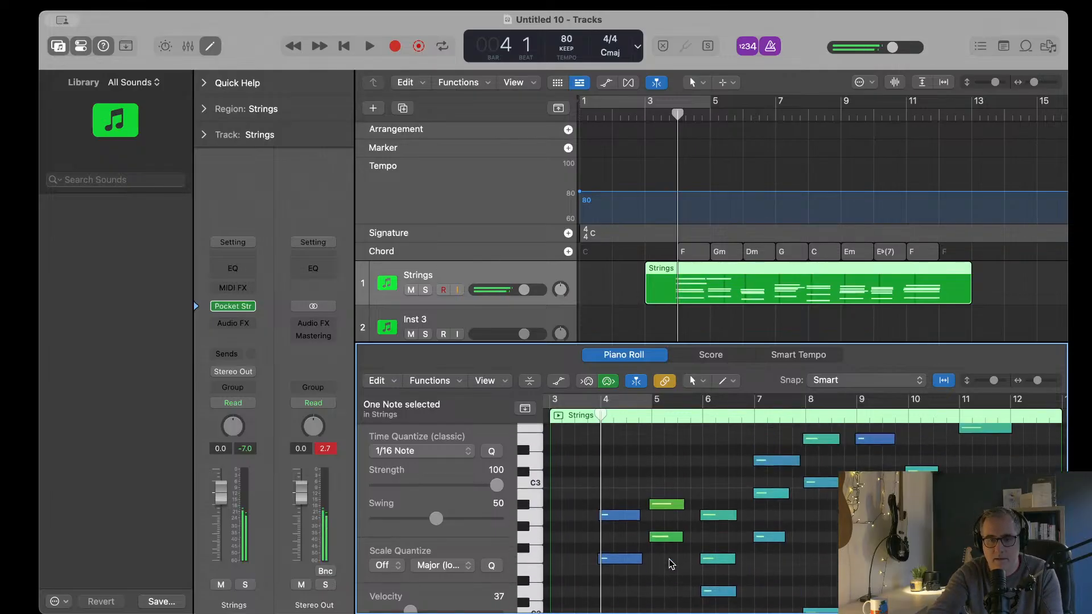
pyautogui.scroll(-4, 671, 553)
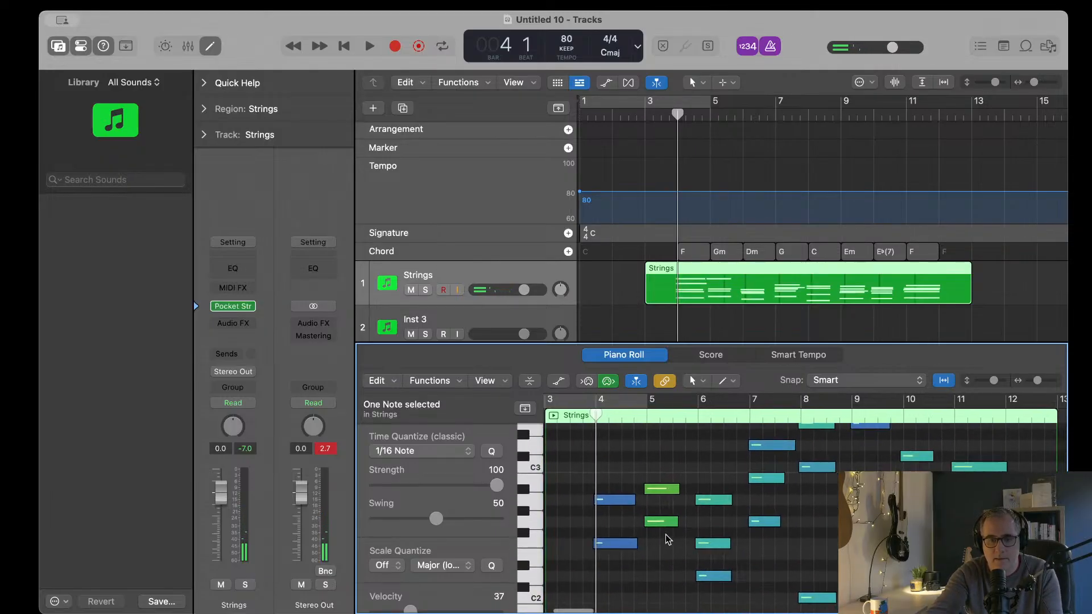
pyautogui.click(660, 520)
pyautogui.scroll(2, 657, 494)
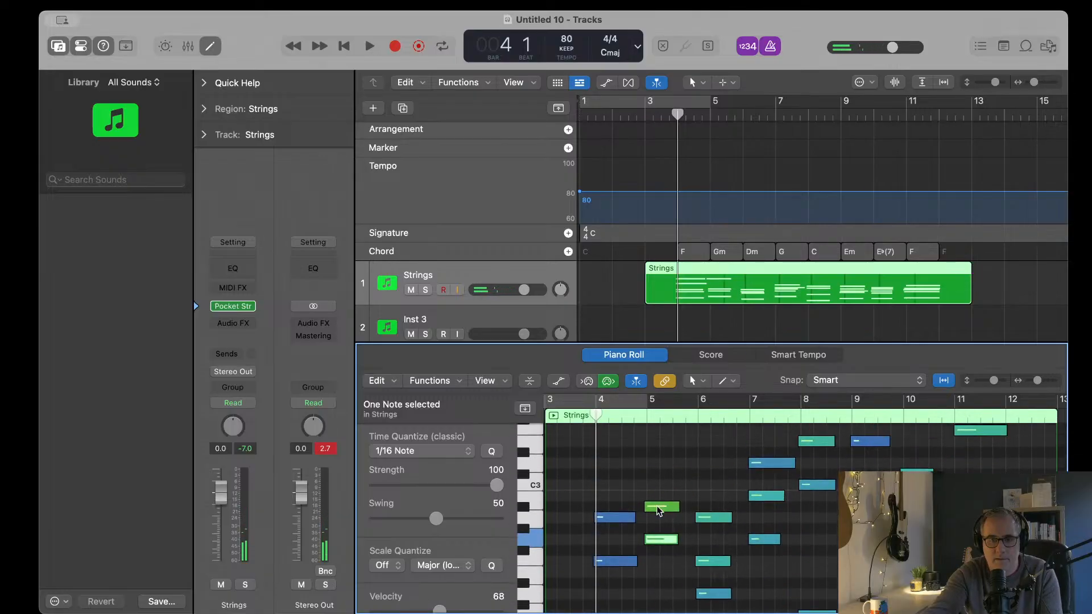
pyautogui.click(658, 508)
pyautogui.scroll(6, 665, 517)
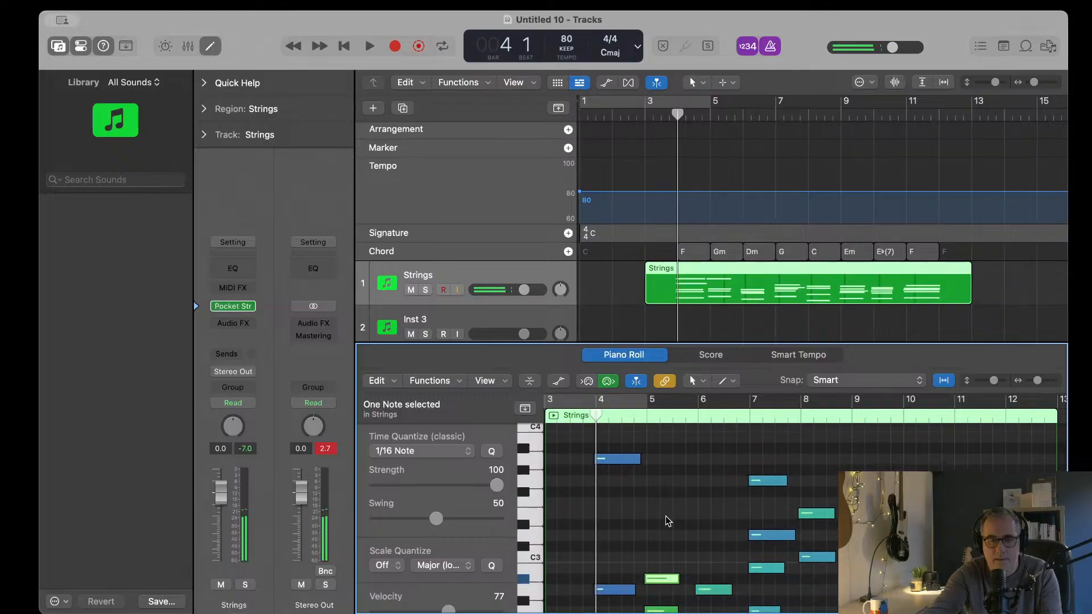
pyautogui.scroll(-1, 668, 521)
pyautogui.hotkey('alt', 'shift', 'Up')
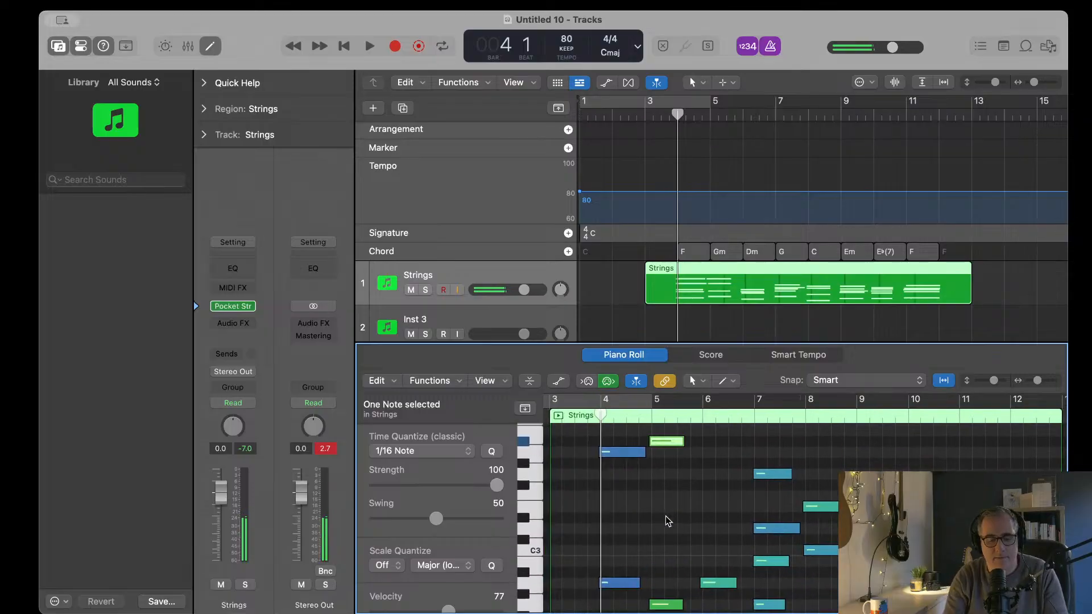
# Step: Play back the first two revoiced chords on the Strings region from around bar 4, and stop playback
pyautogui.press('space')
pyautogui.press('space')
pyautogui.press('space')
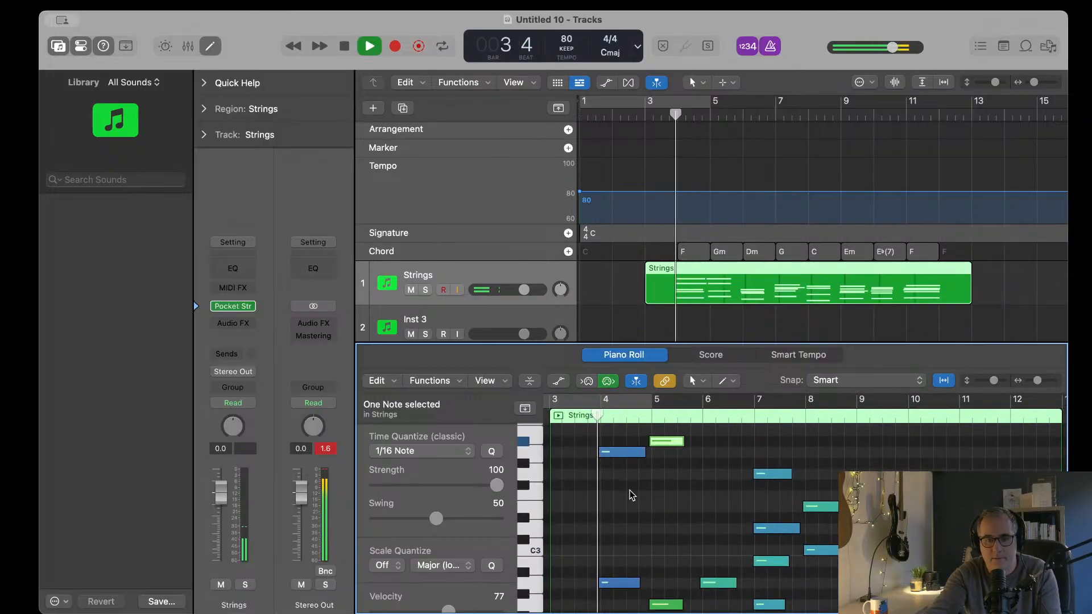
pyautogui.scroll(7, 685, 512)
pyautogui.scroll(11, 683, 507)
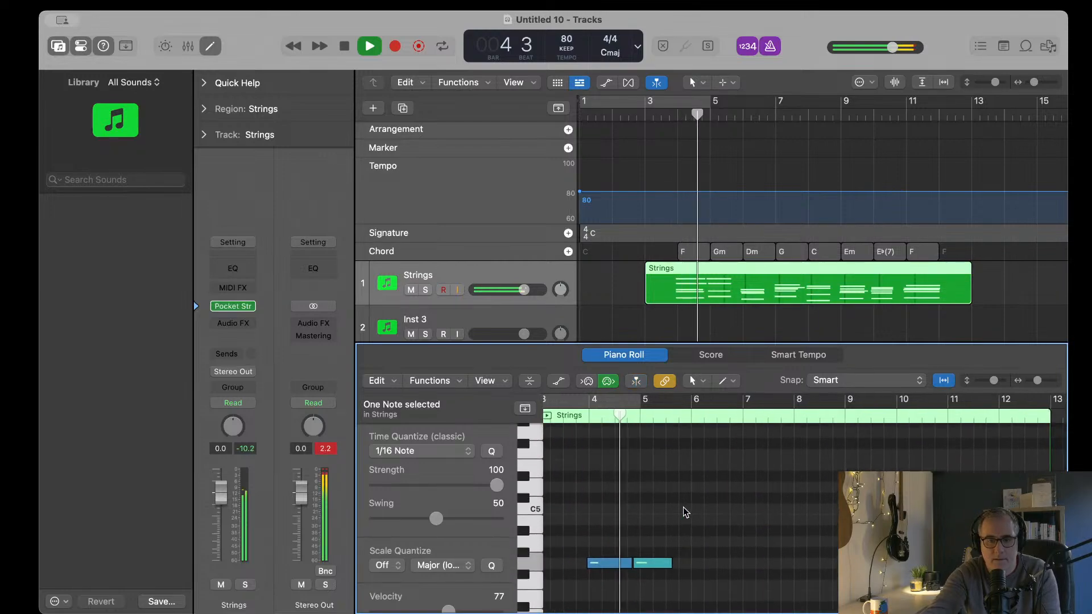
pyautogui.scroll(-15, 683, 506)
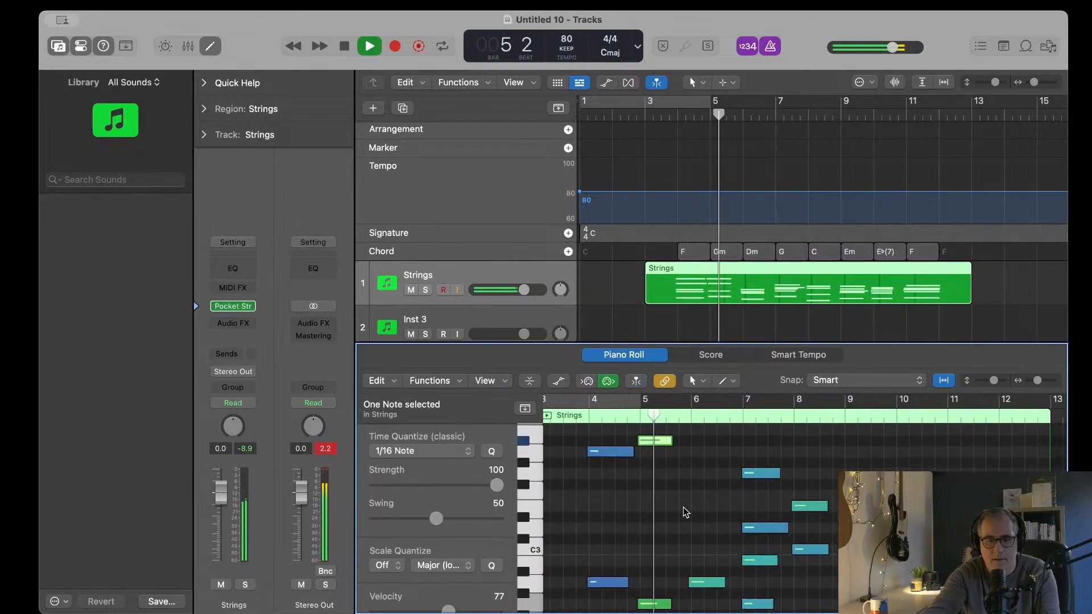
pyautogui.press('space')
# Step: Lengthen the low G1 note of the second chord at bar 5 so it ends at the playhead
pyautogui.scroll(-10, 683, 507)
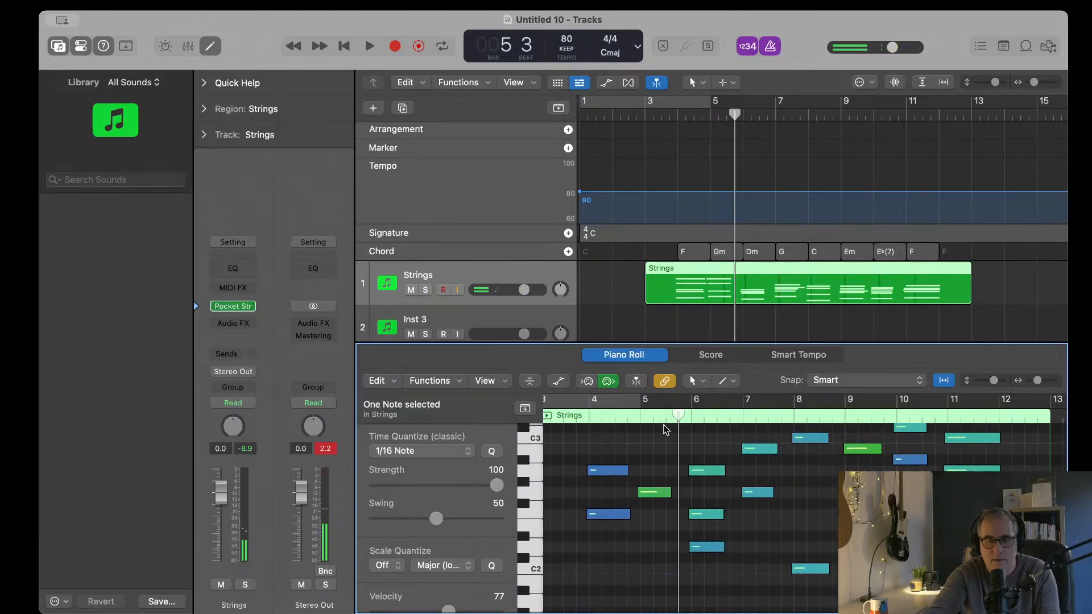
pyautogui.scroll(4, 664, 545)
pyautogui.scroll(-17, 664, 546)
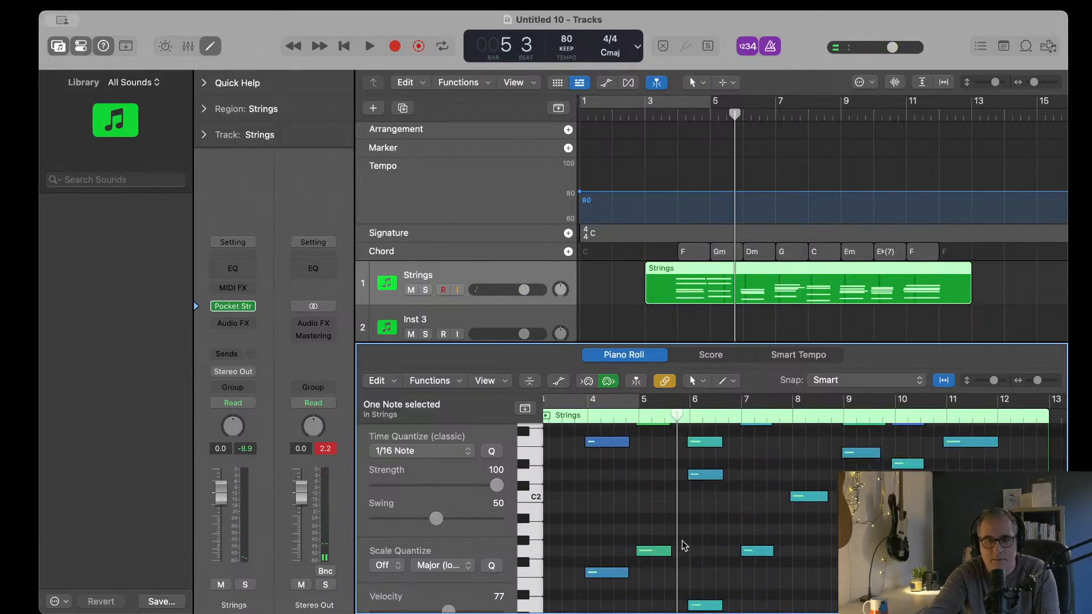
pyautogui.scroll(2, 681, 541)
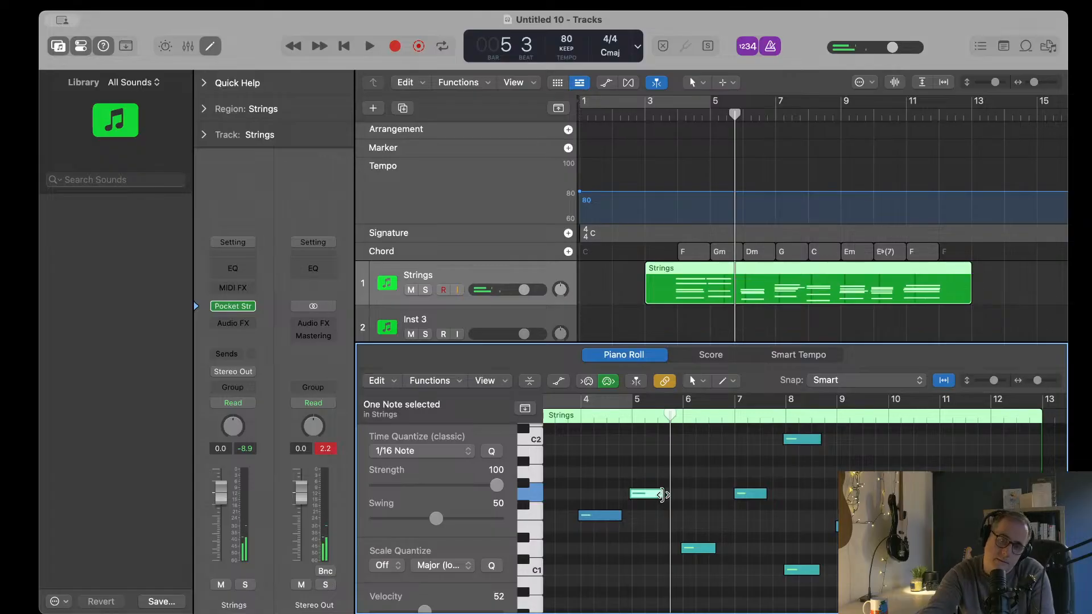
pyautogui.moveTo(657, 497); pyautogui.dragTo(672, 499)
# Step: Transpose the lowest note of the third chord at bar 6 up to A1
pyautogui.scroll(3, 682, 504)
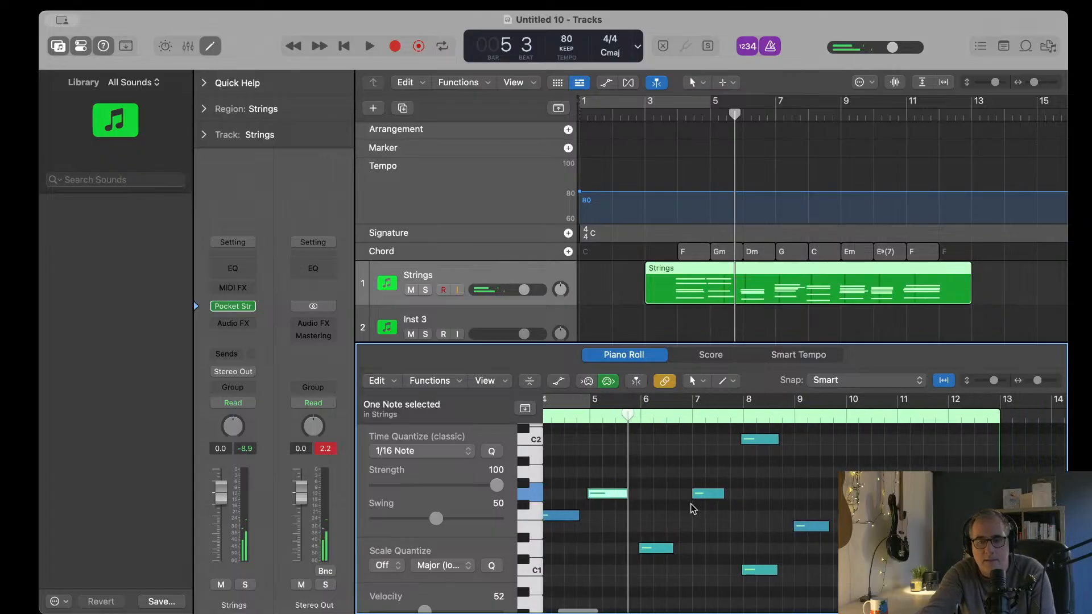
pyautogui.hscroll(3, 688, 506)
pyautogui.scroll(-2, 693, 509)
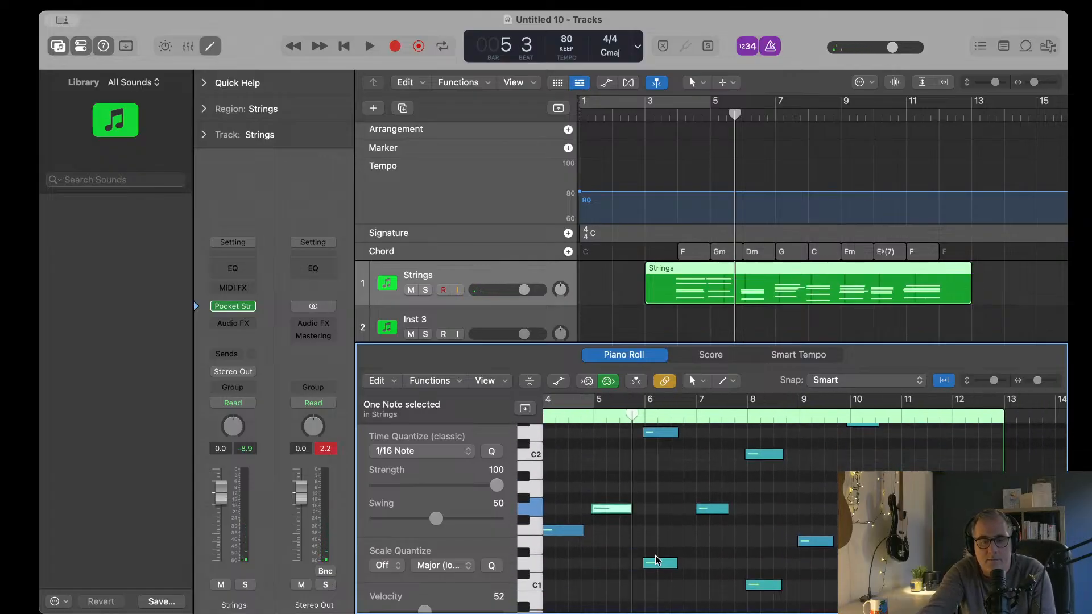
pyautogui.click(653, 562)
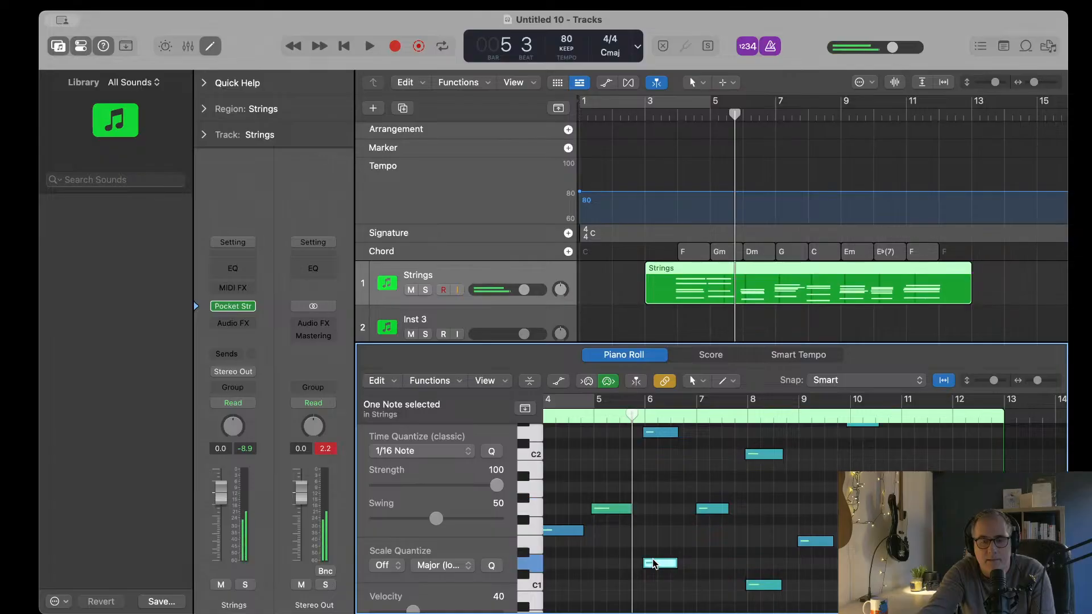
pyautogui.hotkey('alt', 'shift', 'Up')
pyautogui.hotkey('alt', 'Down')
pyautogui.hotkey('alt', 'Down')
pyautogui.hotkey('alt', 'Down')
pyautogui.hotkey('alt', 'Down')
pyautogui.hotkey('alt', 'Down')
pyautogui.hotkey('alt', 'Down')
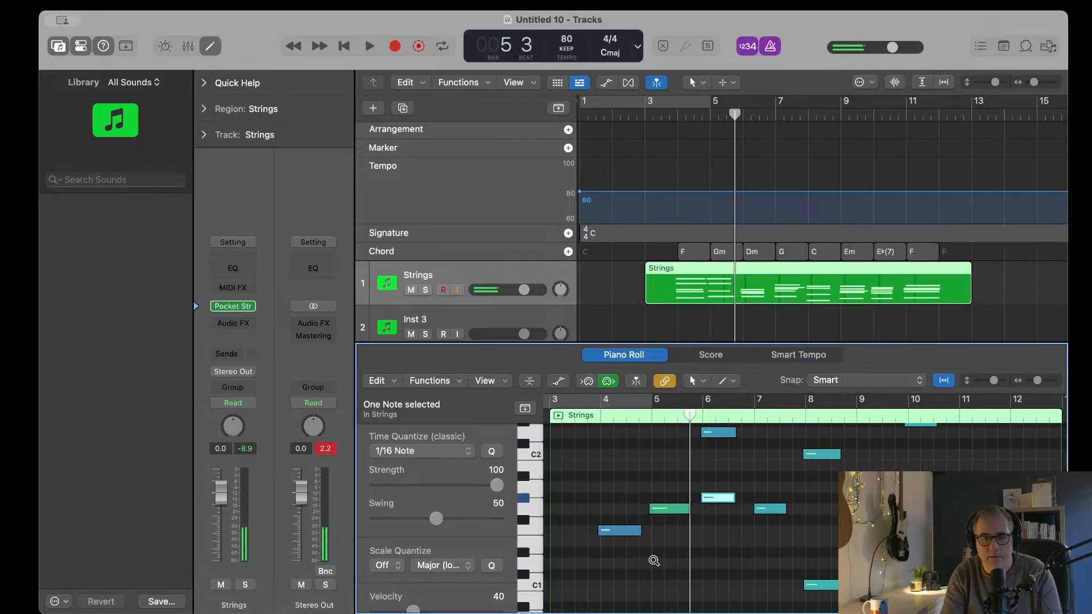
pyautogui.hotkey('alt', 'Up')
# Step: Audition the lower notes of the third chord at bar 6 and transpose its F2 note up an octave
pyautogui.scroll(4, 698, 566)
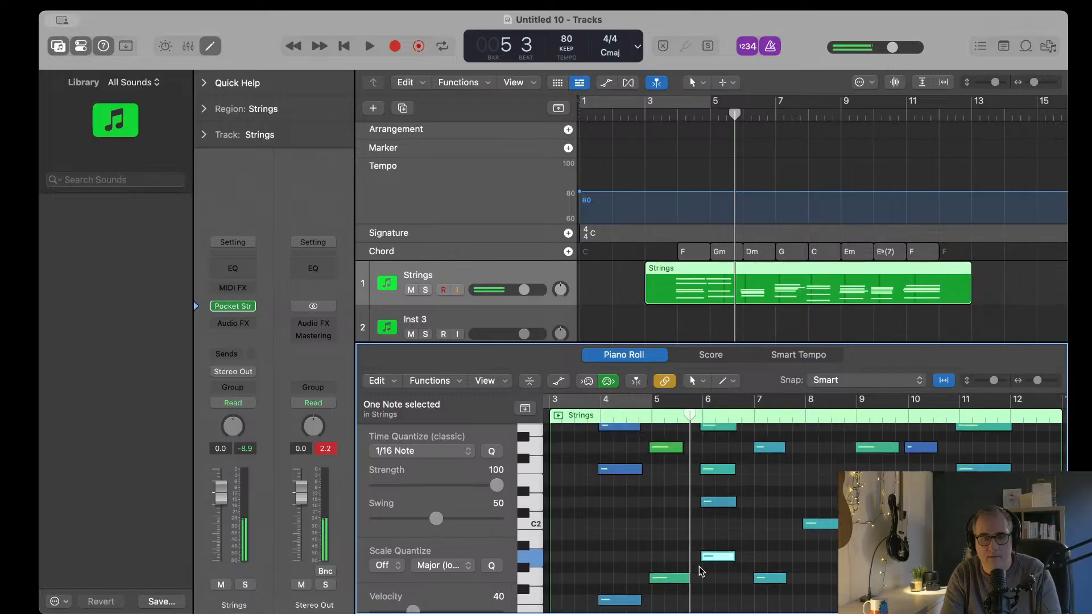
pyautogui.click(716, 514)
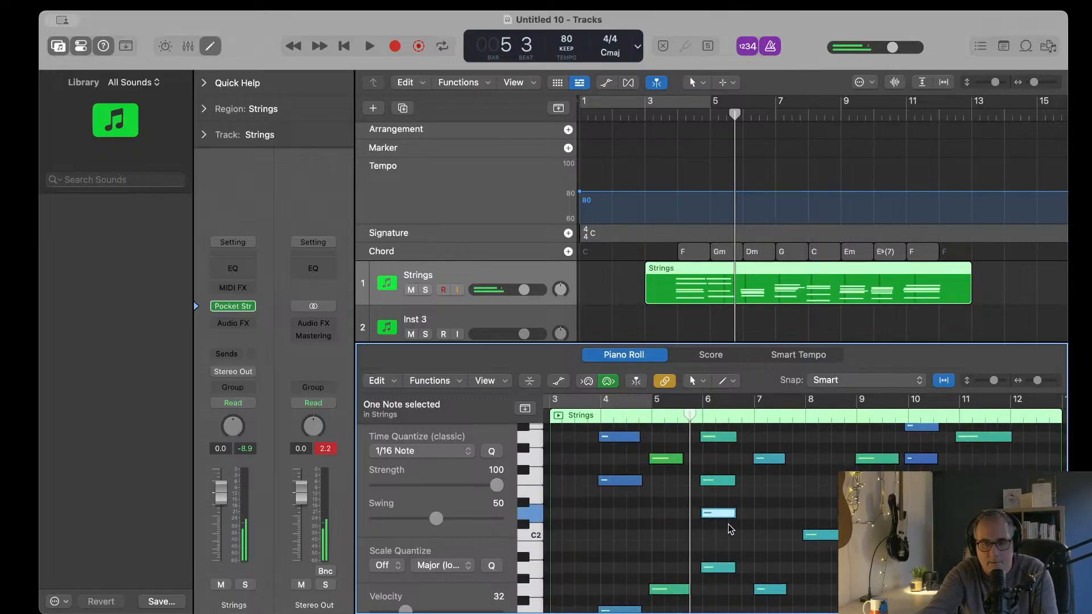
pyautogui.click(717, 569)
pyautogui.scroll(2, 716, 509)
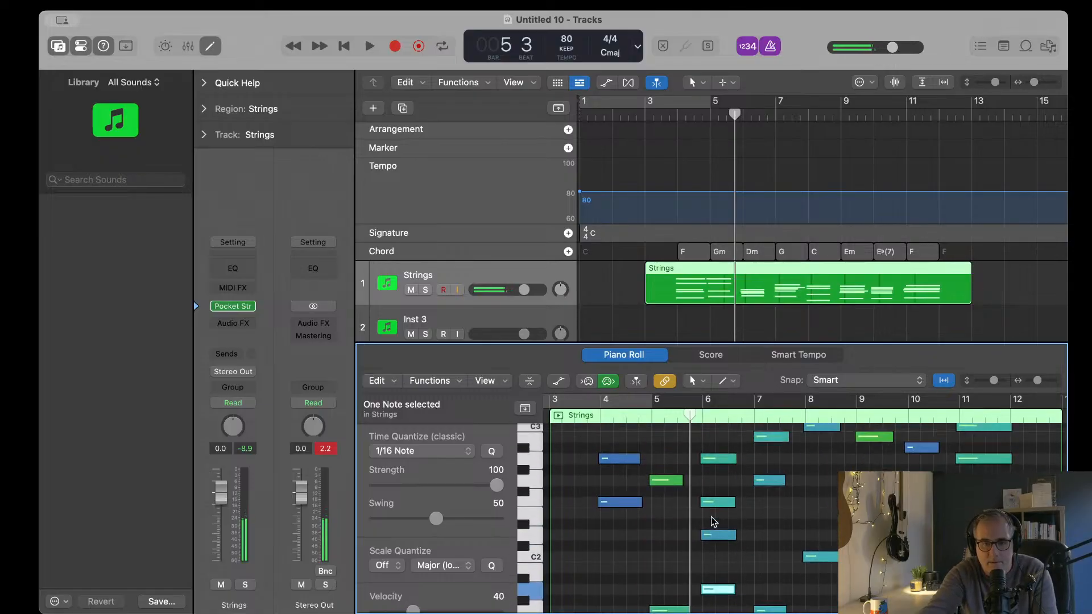
pyautogui.click(715, 515)
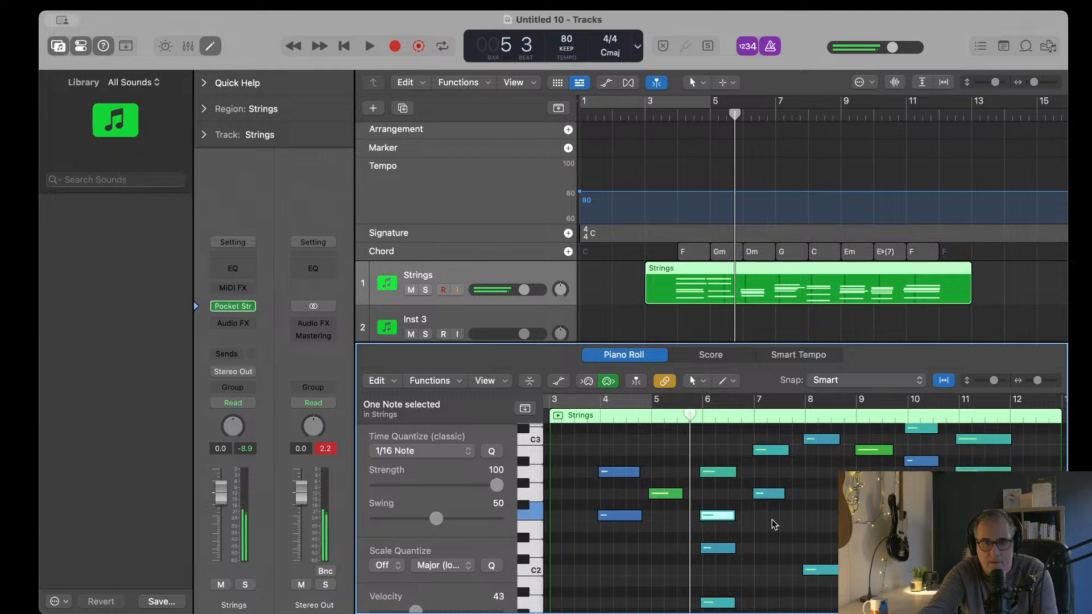
pyautogui.scroll(2, 772, 520)
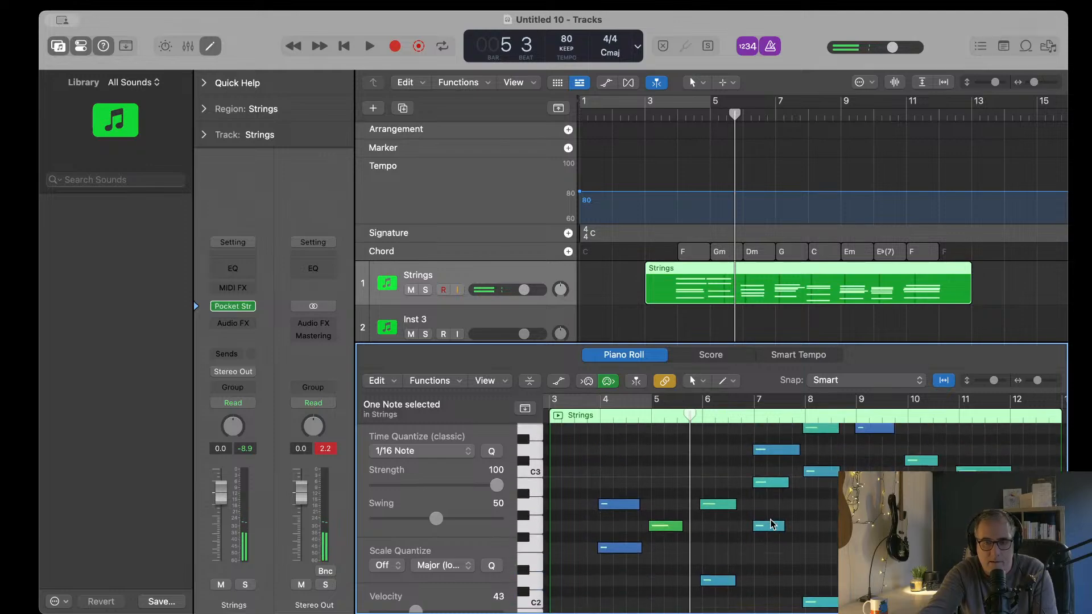
# Step: Move the A2 note of the third chord at bar 6 up to a higher octave
pyautogui.click(716, 503)
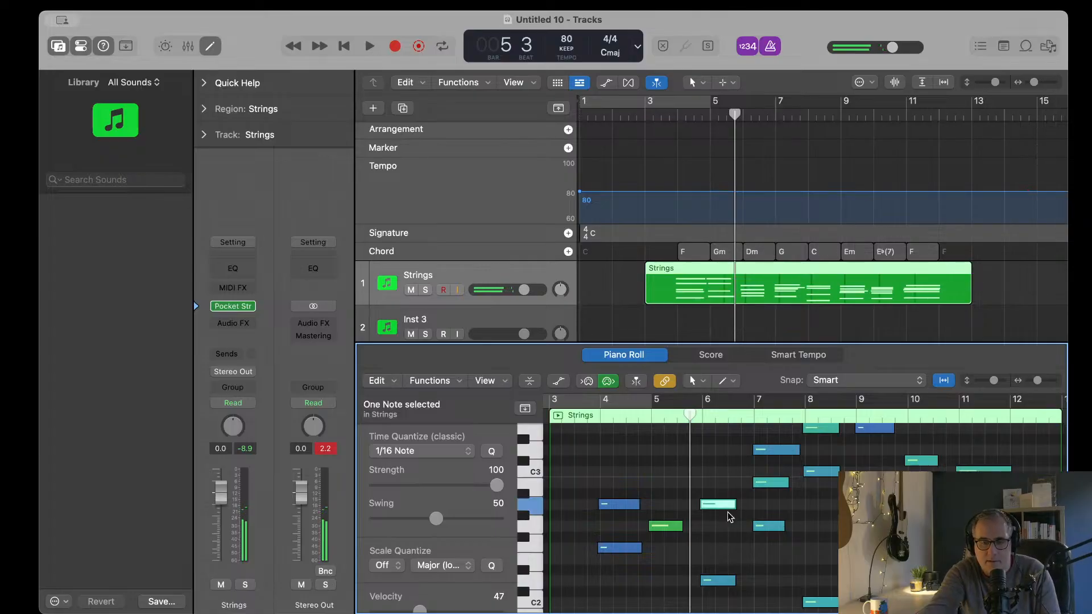
pyautogui.scroll(-1, 728, 516)
pyautogui.hscroll(1, 718, 512)
pyautogui.press('BackSpace')
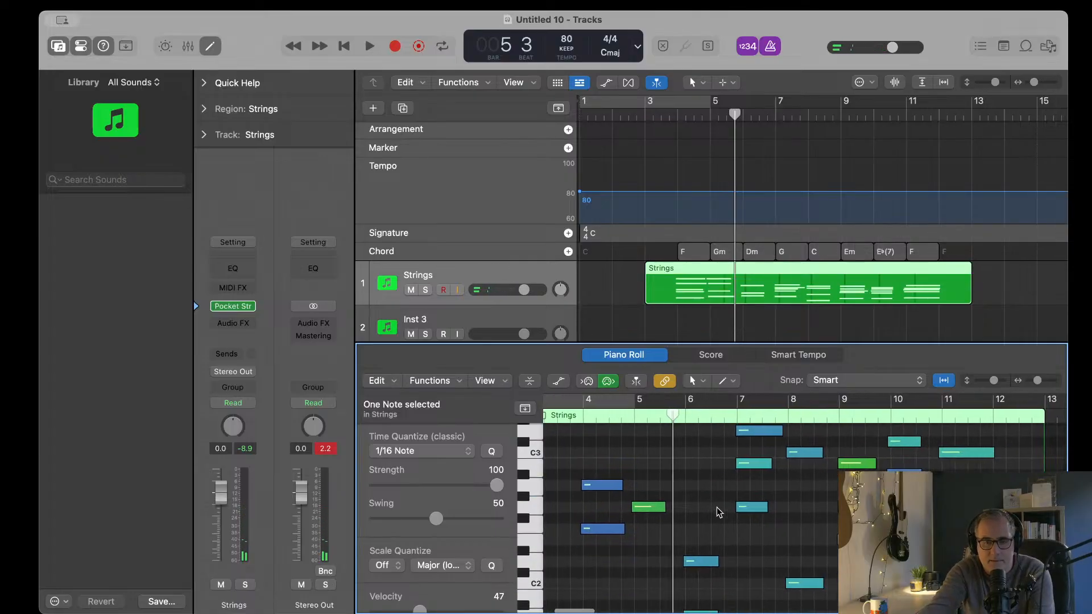
# Step: Transpose the D2 note of the third chord at bar 6 up an octave to D3
pyautogui.hscroll(-1, 716, 507)
pyautogui.scroll(-3, 735, 517)
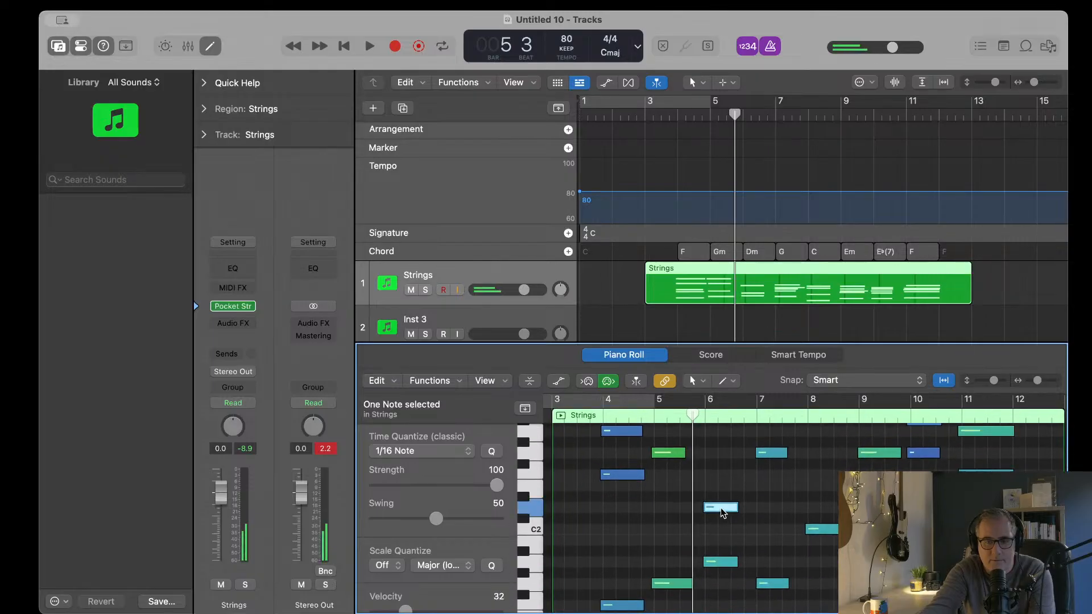
pyautogui.scroll(5, 721, 510)
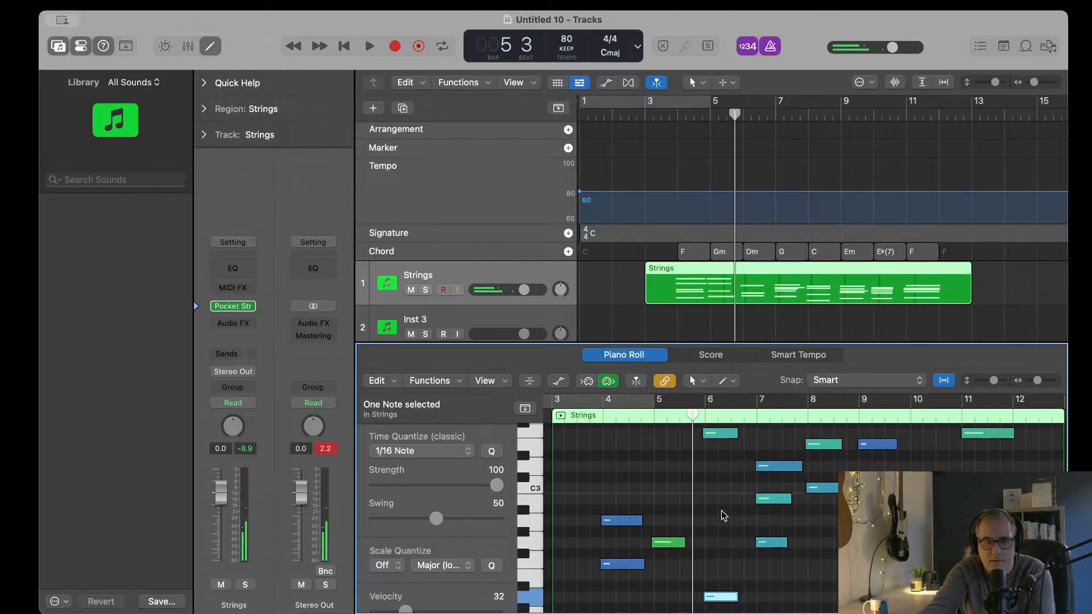
pyautogui.hotkey('alt', 'shift', 'Up')
pyautogui.scroll(-1, 721, 510)
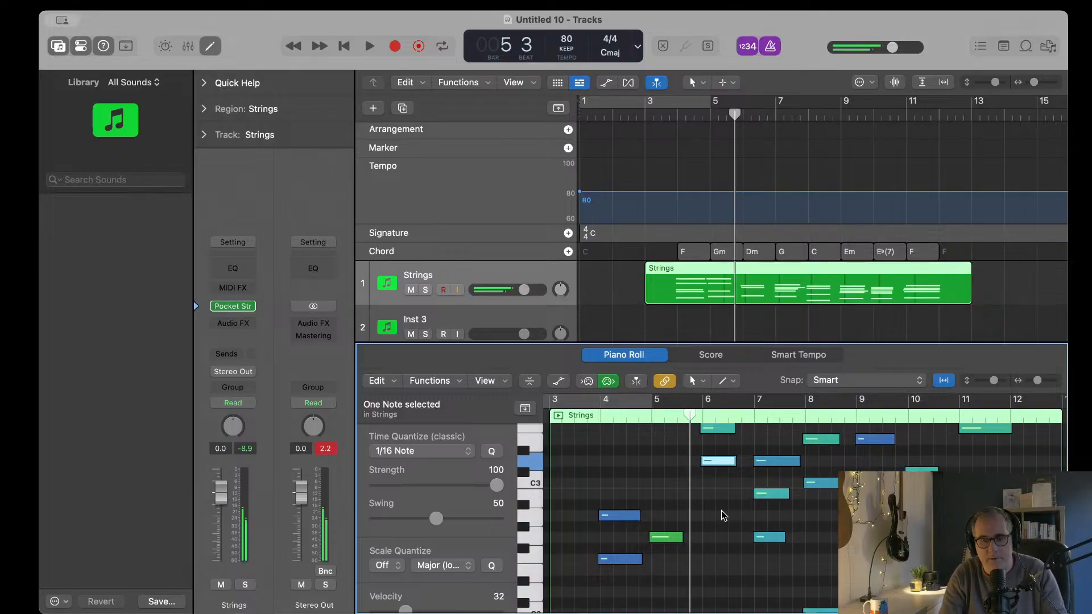
# Step: Play back the first three chords from bar 4 into bar 6 while viewing their notes in the piano roll
pyautogui.click(592, 415)
pyautogui.press('space')
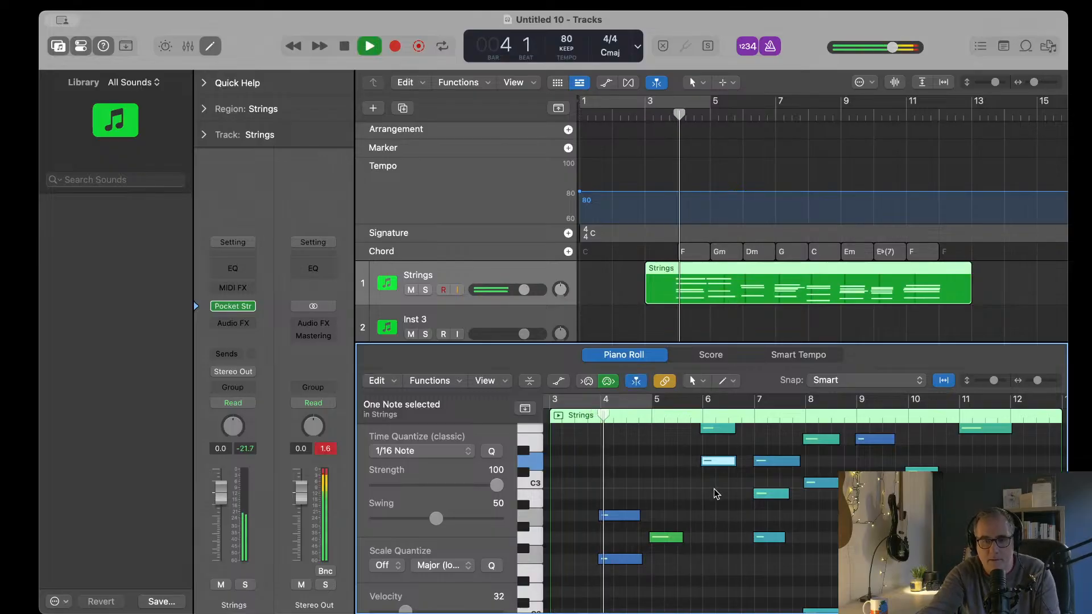
pyautogui.scroll(7, 728, 506)
pyautogui.scroll(5, 738, 524)
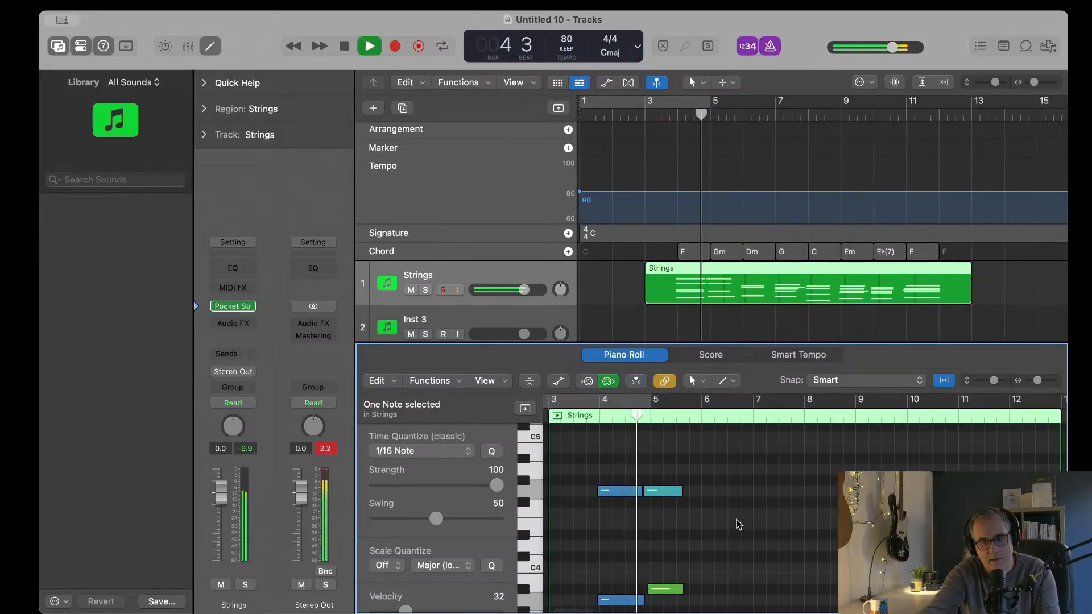
pyautogui.scroll(-9, 739, 523)
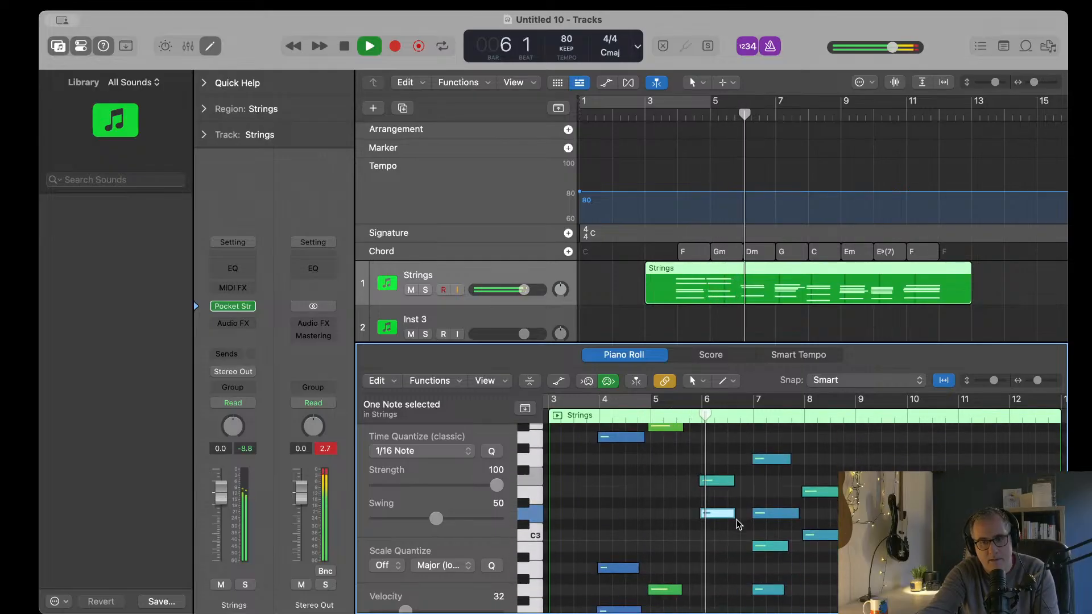
pyautogui.scroll(3, 738, 524)
pyautogui.scroll(1, 738, 524)
pyautogui.press('space')
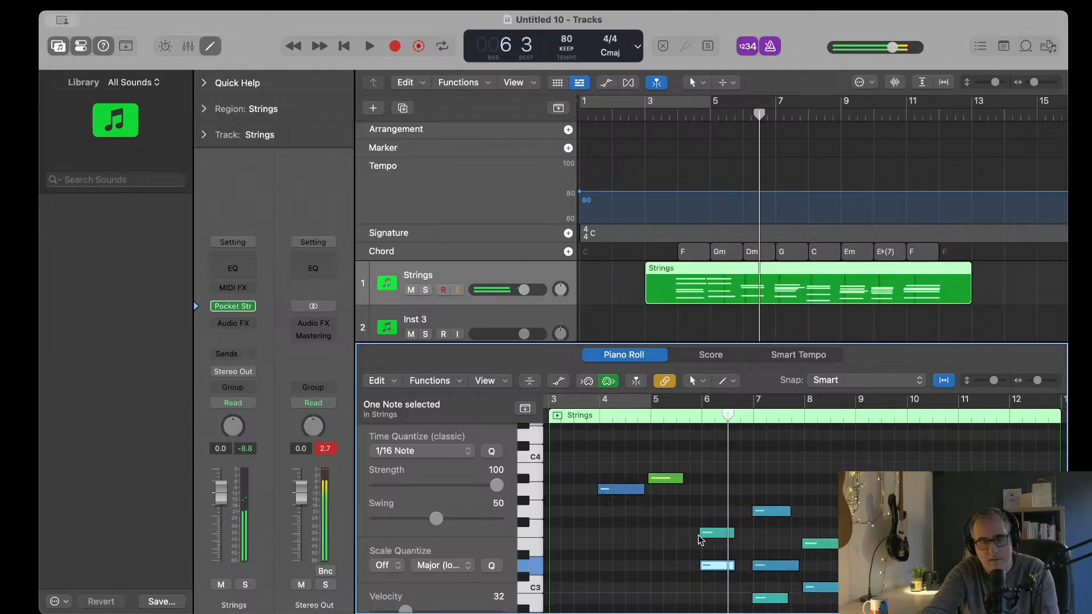
# Step: Transpose the F3 and D3 notes of the third chord at bar 6 up an octave to F4 and D4
pyautogui.click(712, 537)
pyautogui.press('Delete')
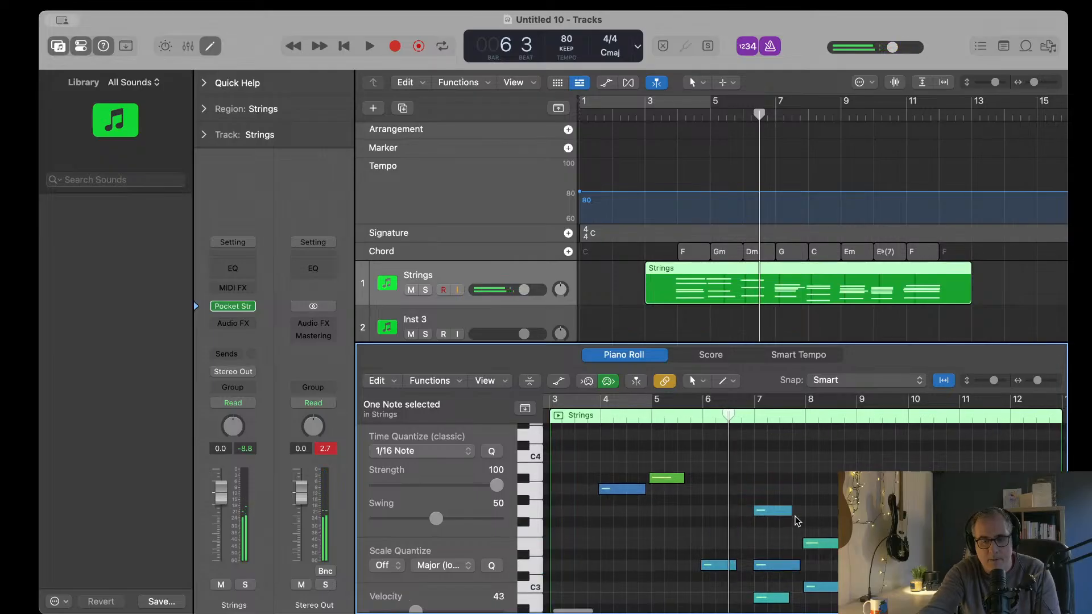
pyautogui.scroll(-4, 796, 520)
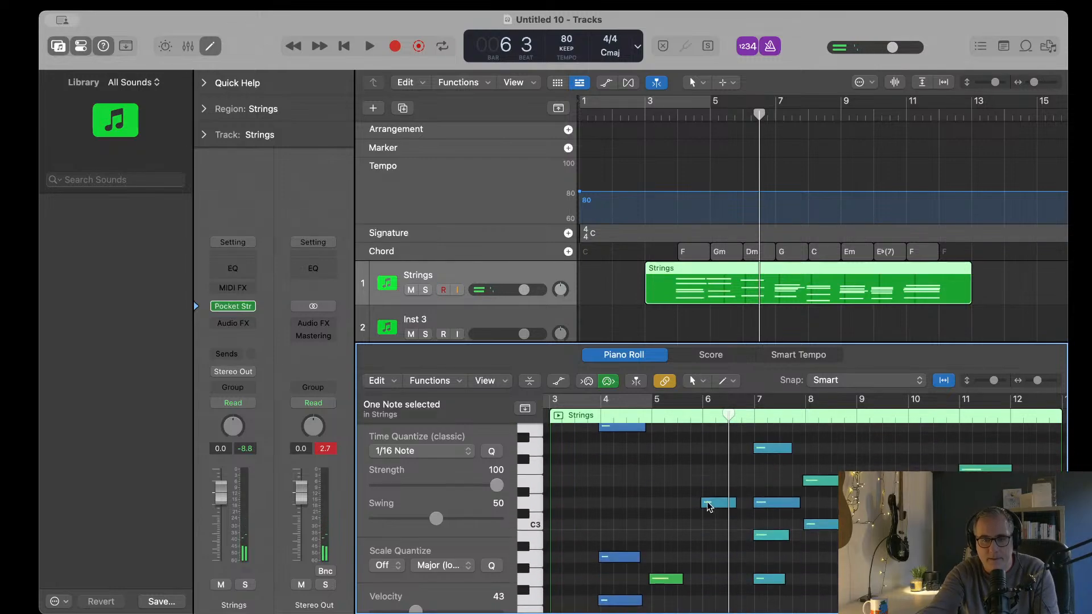
pyautogui.click(708, 504)
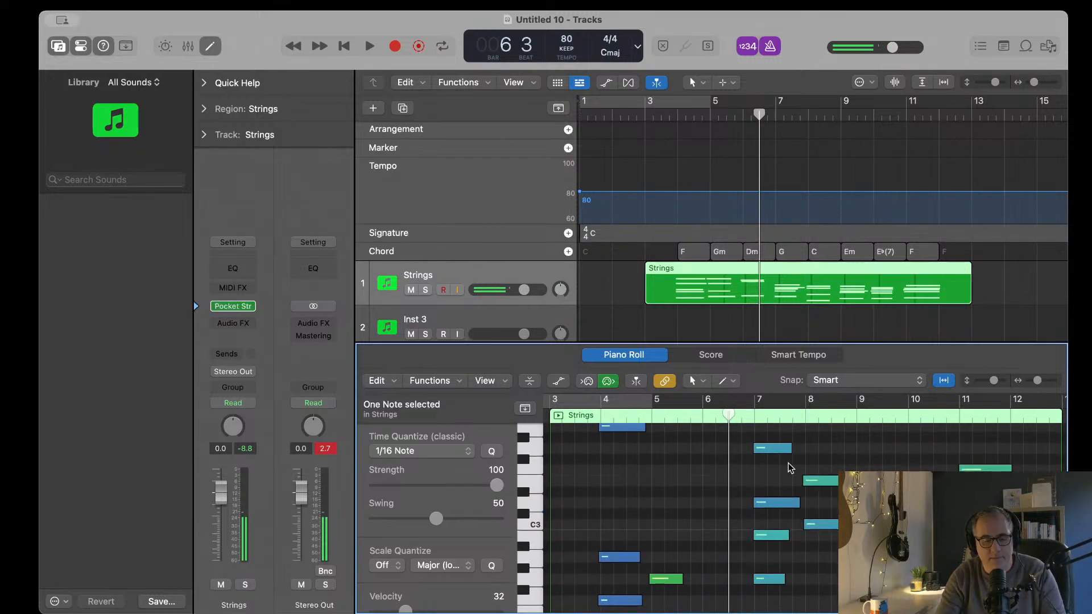
pyautogui.scroll(8, 789, 466)
# Step: Try lowering the D4 note of the third chord at bar 6 to B3 and bring it back to D4
pyautogui.hotkey('alt', 'Down')
pyautogui.hotkey('alt', 'Down')
pyautogui.hotkey('alt', 'Down')
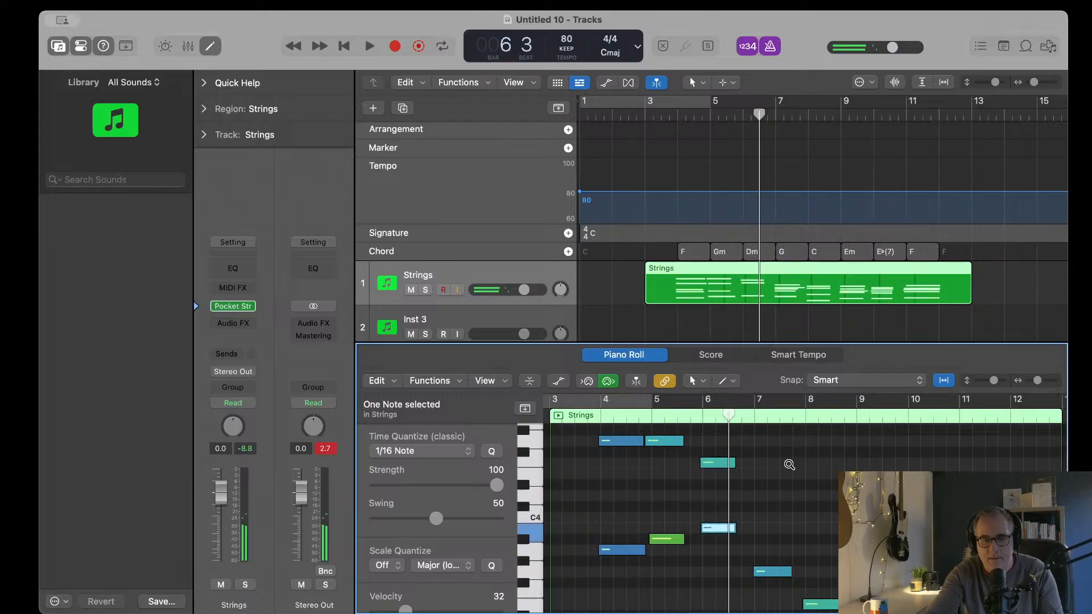
pyautogui.hotkey('alt', 'Up')
pyautogui.hotkey('alt', 'Up')
pyautogui.hotkey('alt', 'Up')
pyautogui.hotkey('alt', 'Up')
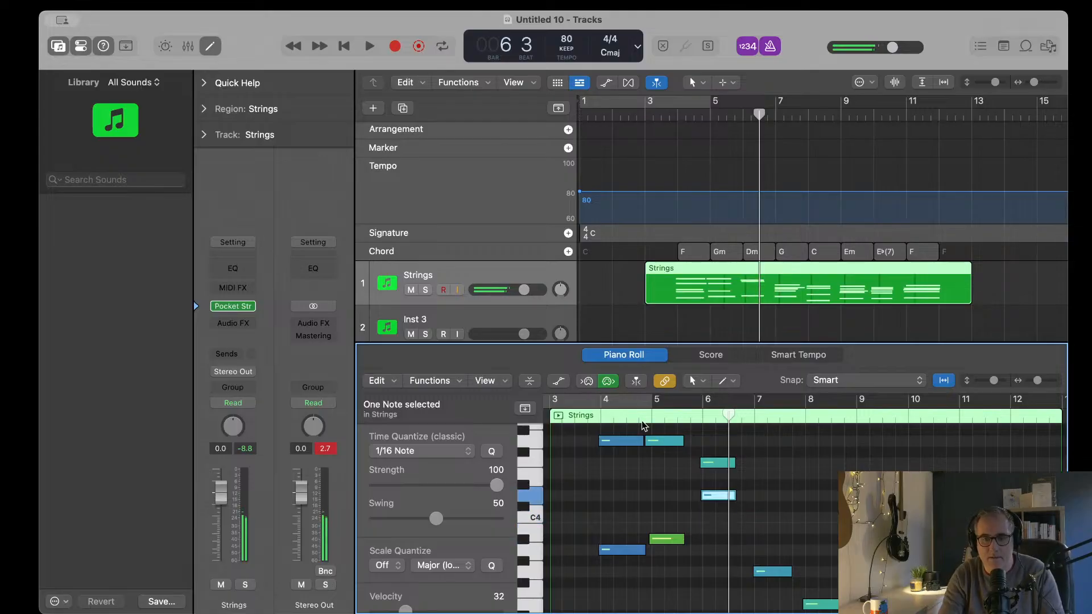
# Step: Play the progression from the middle of bar 3 into bar 7 to check the revoiced third chord against its neighbours
pyautogui.scroll(-10, 589, 419)
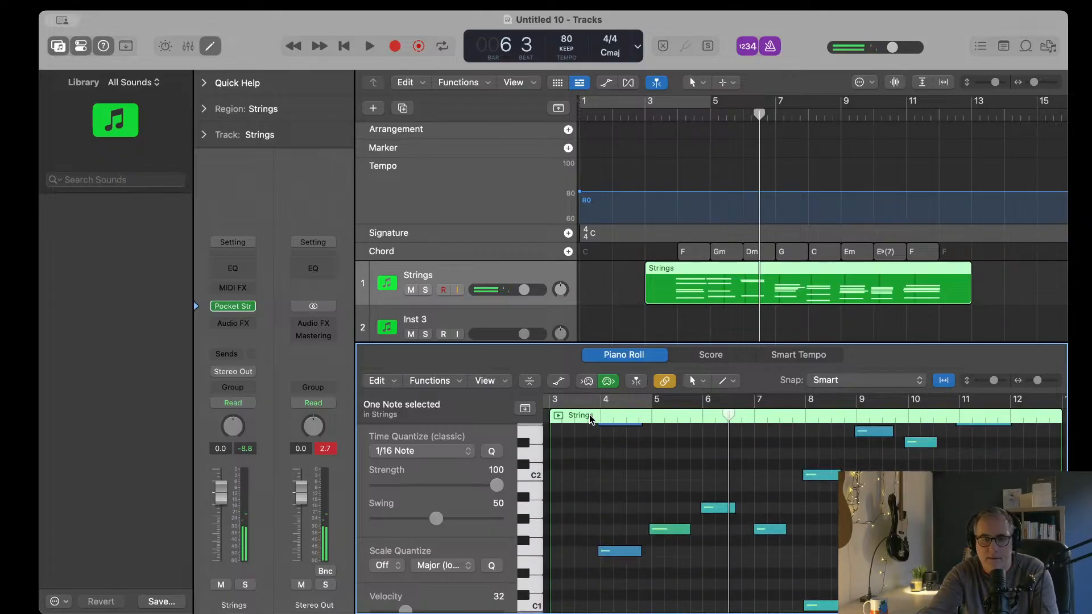
pyautogui.scroll(5, 590, 419)
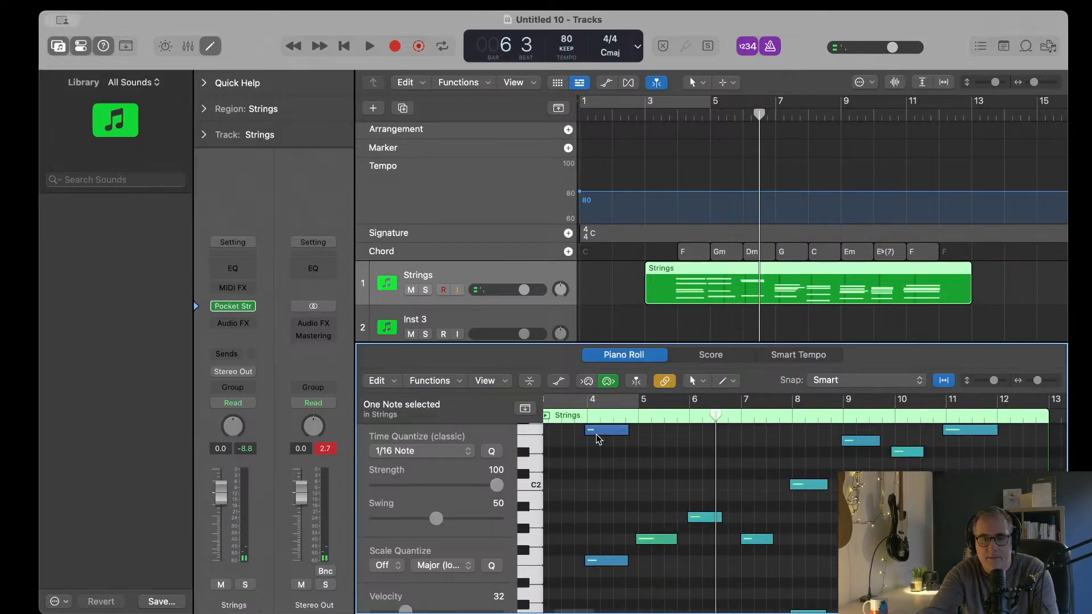
pyautogui.click(566, 418)
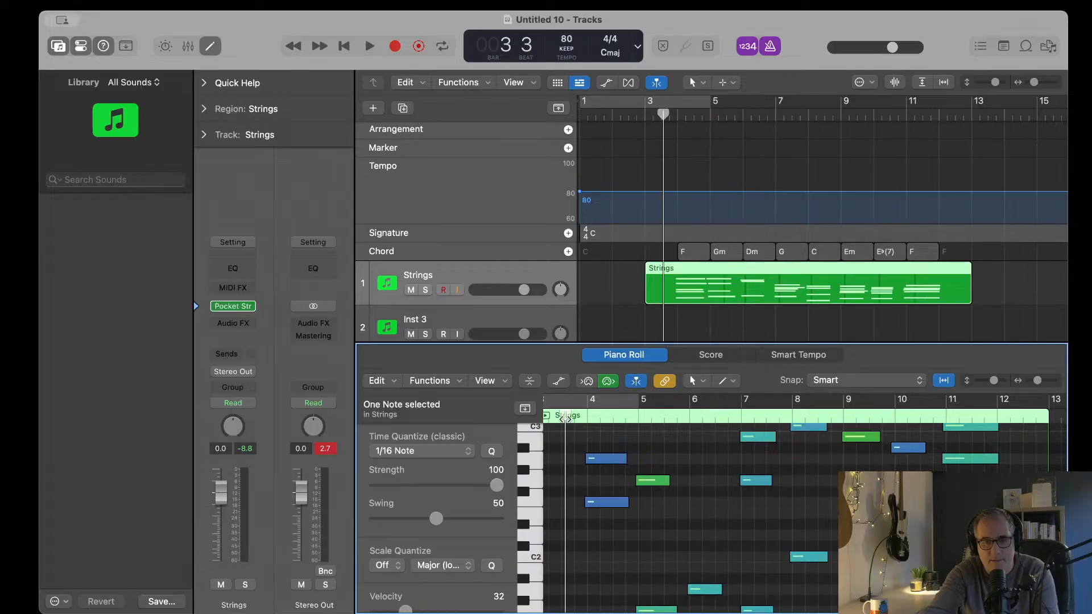
pyautogui.press('space')
pyautogui.scroll(7, 790, 494)
pyautogui.scroll(-6, 790, 493)
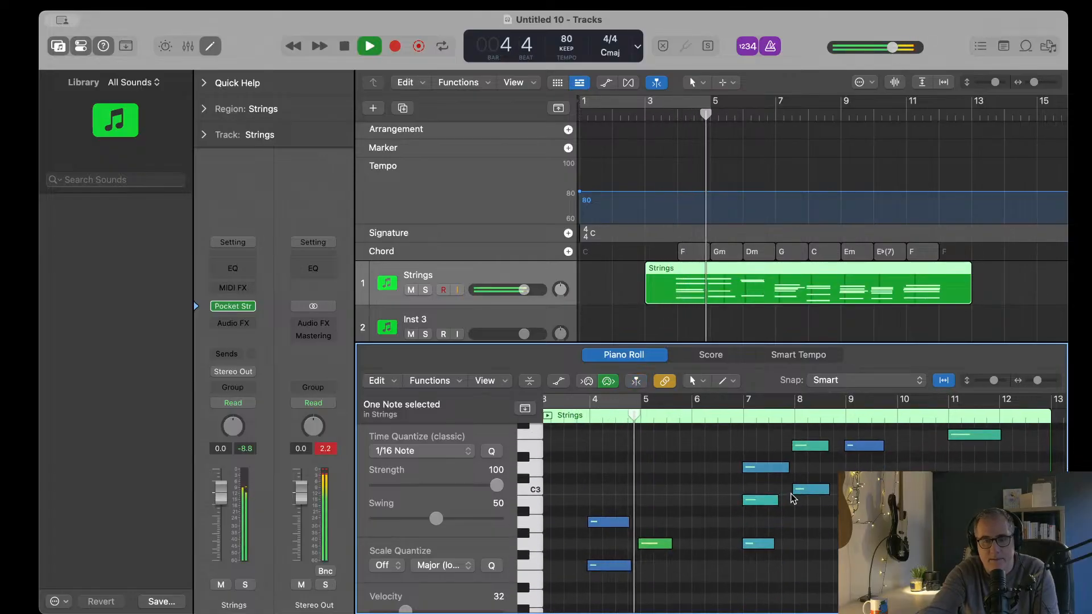
pyautogui.scroll(8, 794, 498)
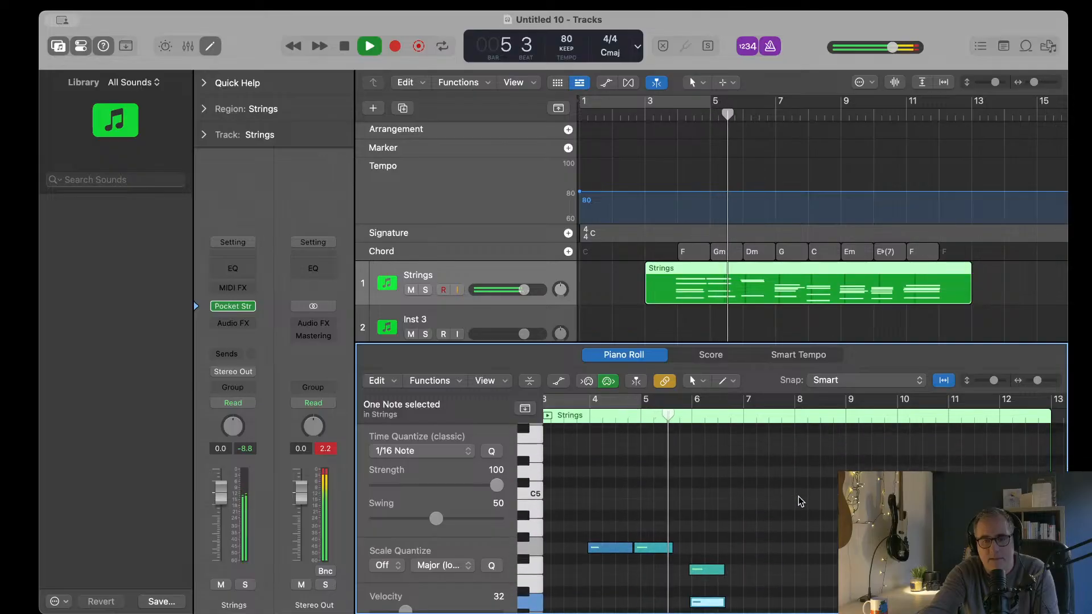
pyautogui.scroll(-8, 794, 499)
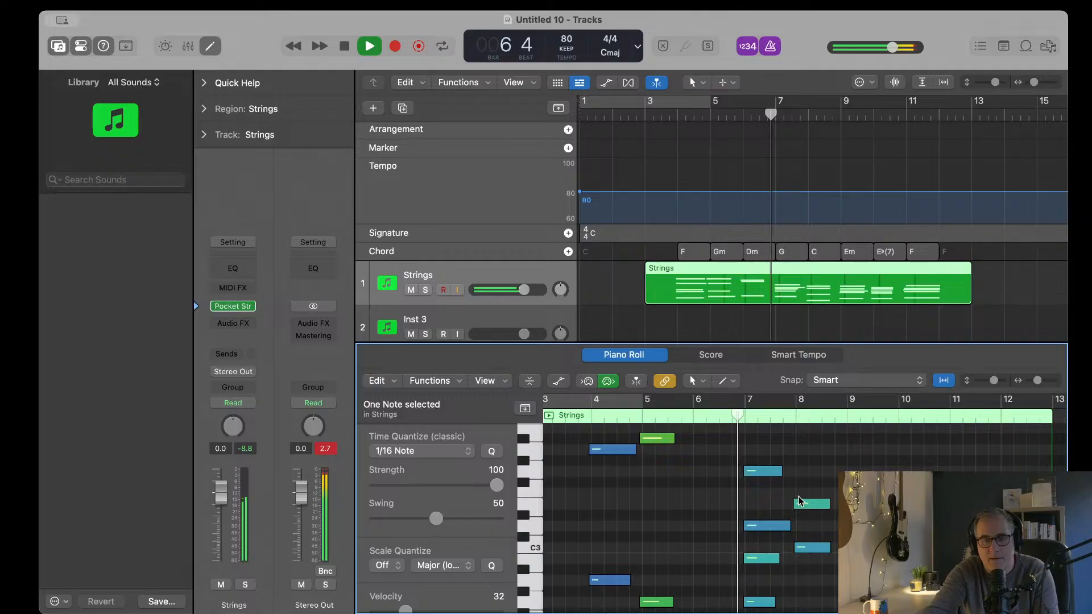
pyautogui.scroll(6, 799, 500)
pyautogui.scroll(-4, 801, 501)
pyautogui.press('space')
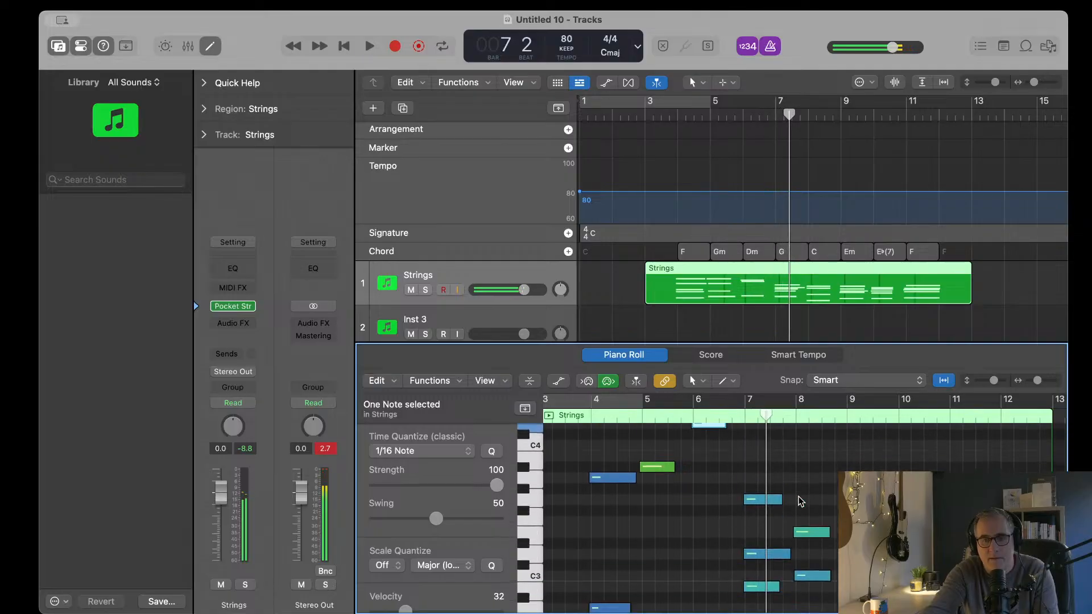
# Step: Transpose the G3, D3 and B2 notes of the fourth chord at bar 7 up an octave each
pyautogui.hotkey('alt', 'shift', 'Up')
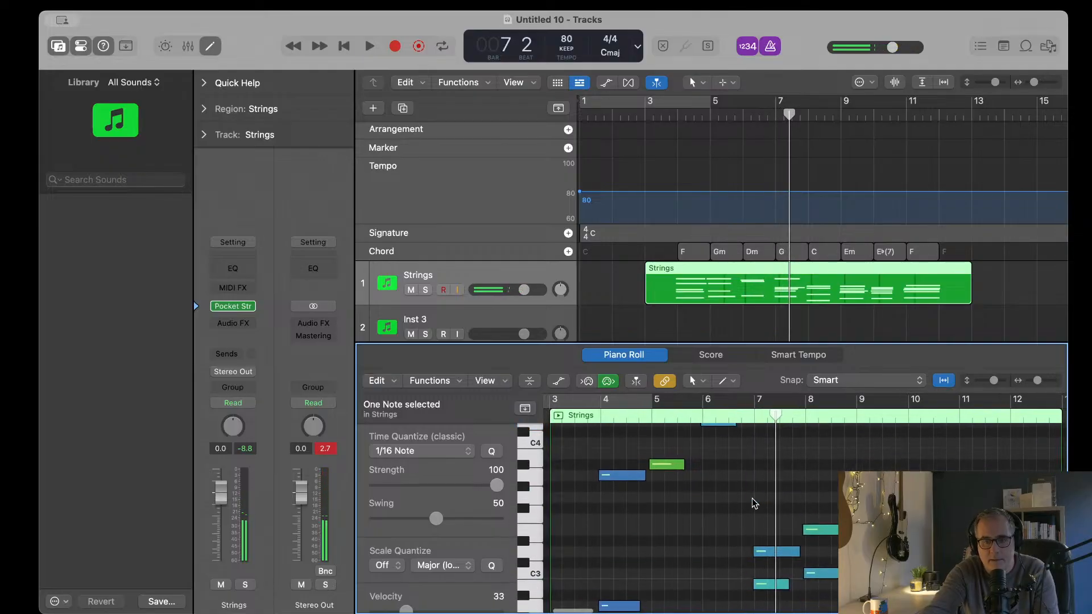
pyautogui.scroll(5, 759, 502)
pyautogui.scroll(-7, 808, 526)
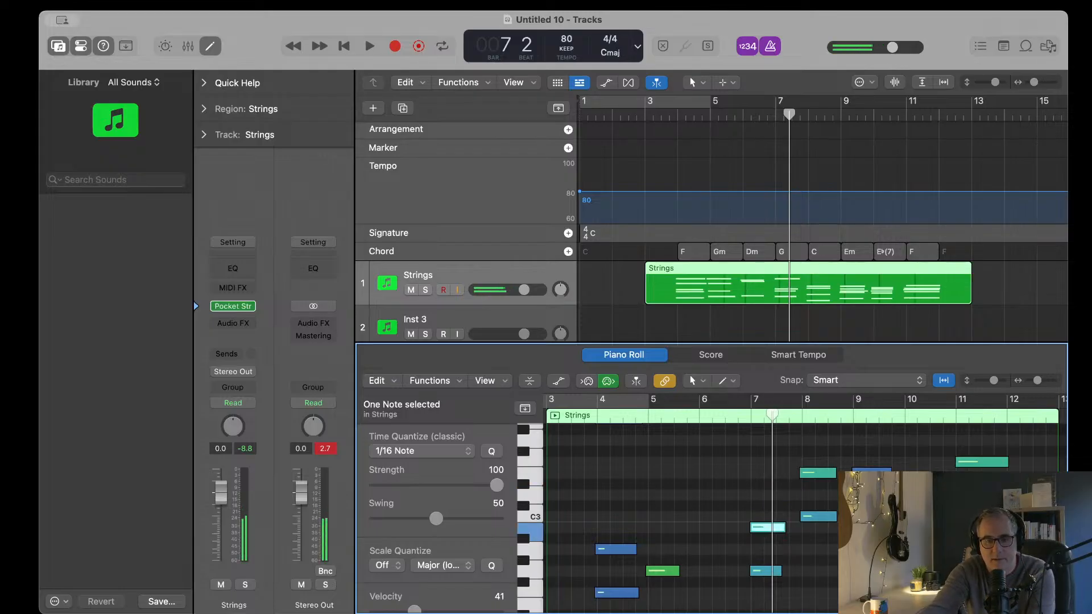
pyautogui.scroll(-3, 827, 532)
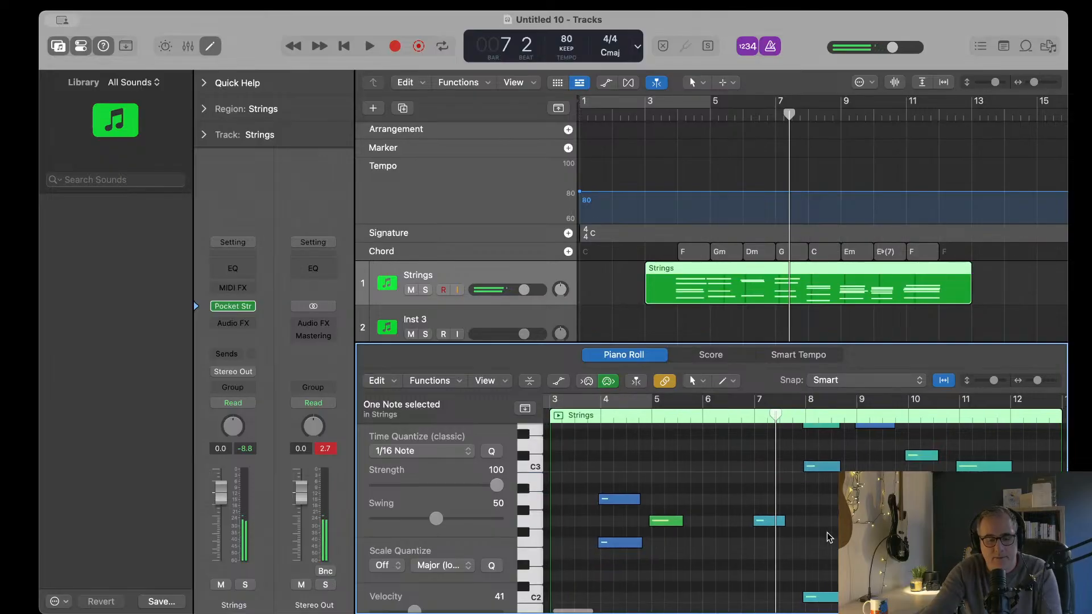
# Step: Play the progression from just before bar 4 and stop in bar 8 to hear the revoiced fourth chord
pyautogui.scroll(9, 826, 532)
pyautogui.scroll(-10, 827, 532)
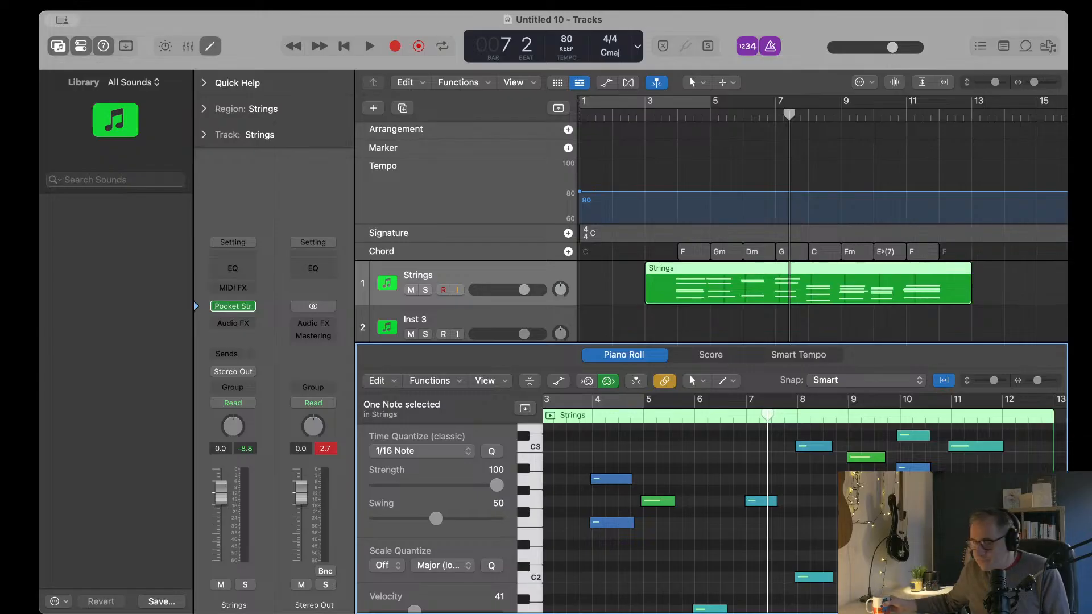
pyautogui.click(584, 419)
pyautogui.press('space')
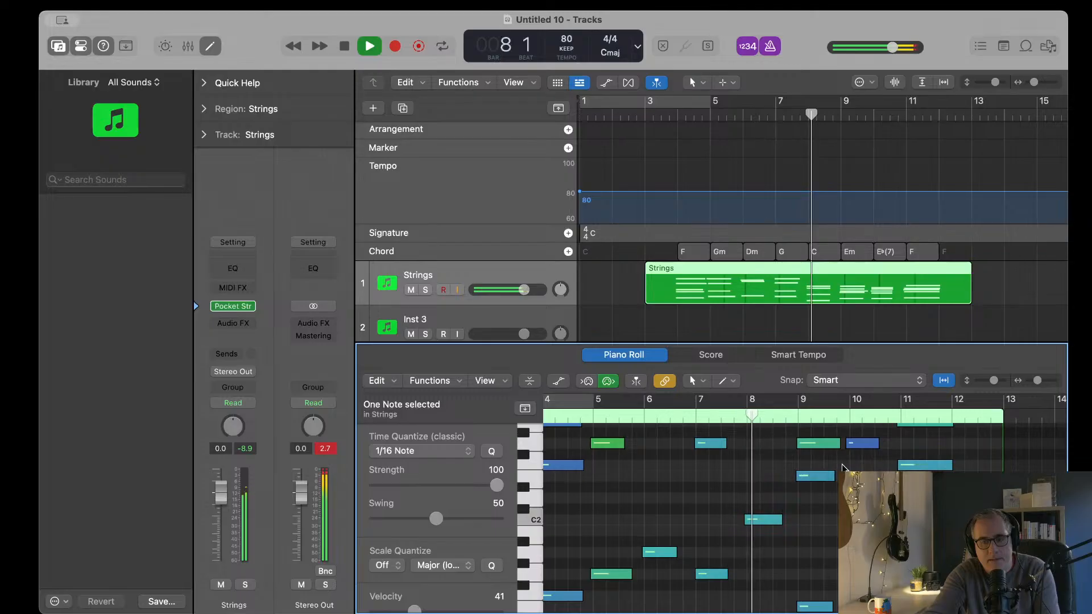
pyautogui.press('space')
# Step: Change the C chord at bar 8 in the Chord track to a minor chord
pyautogui.scroll(5, 822, 476)
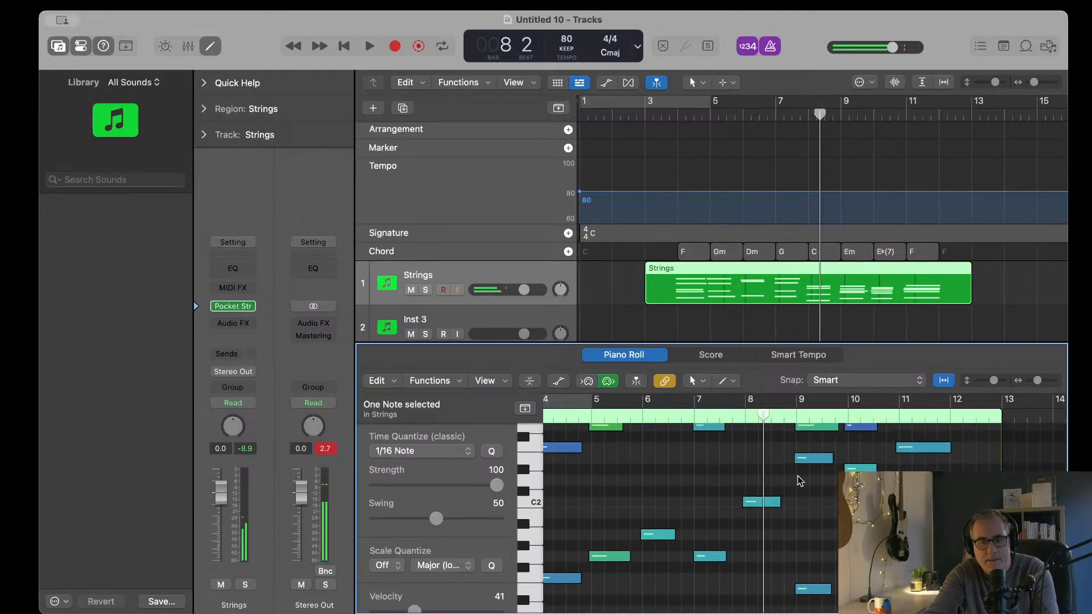
pyautogui.scroll(3, 773, 535)
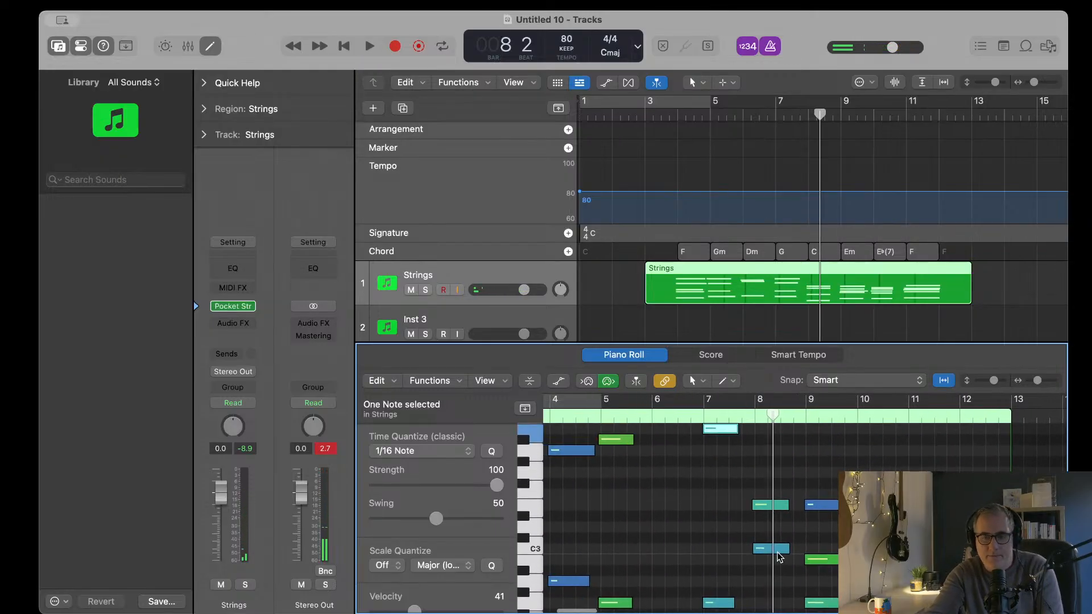
pyautogui.scroll(-5, 761, 512)
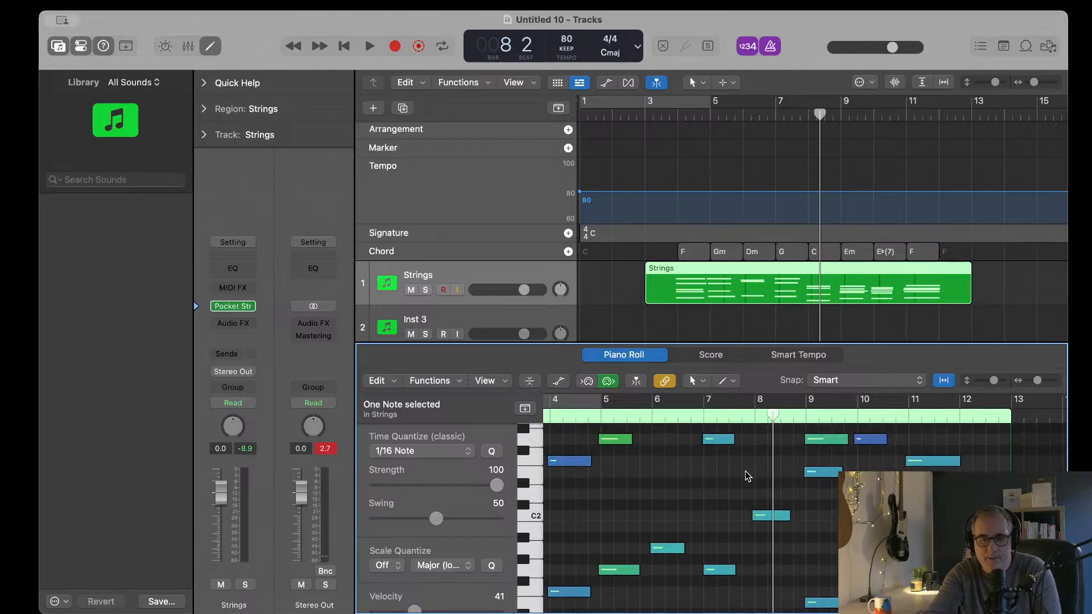
pyautogui.scroll(3, 765, 546)
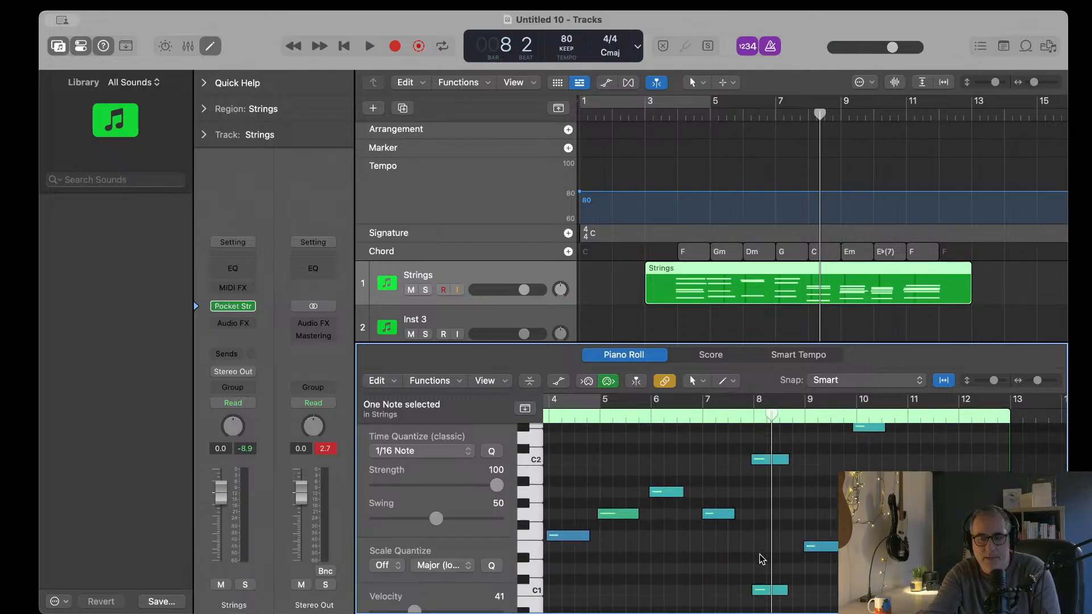
pyautogui.scroll(1, 762, 559)
pyautogui.click(817, 254)
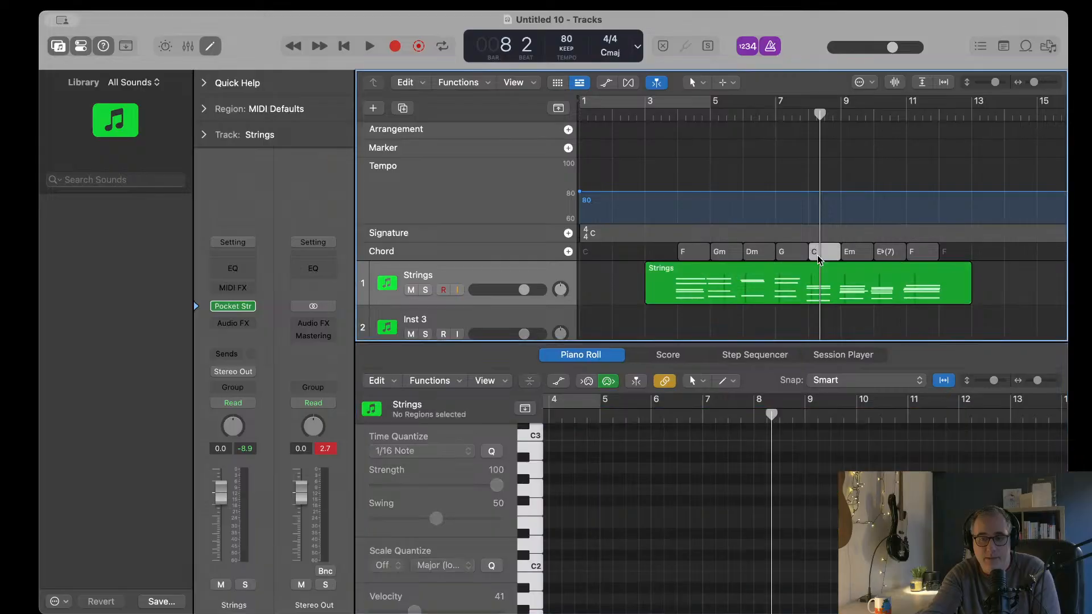
pyautogui.doubleClick(818, 255)
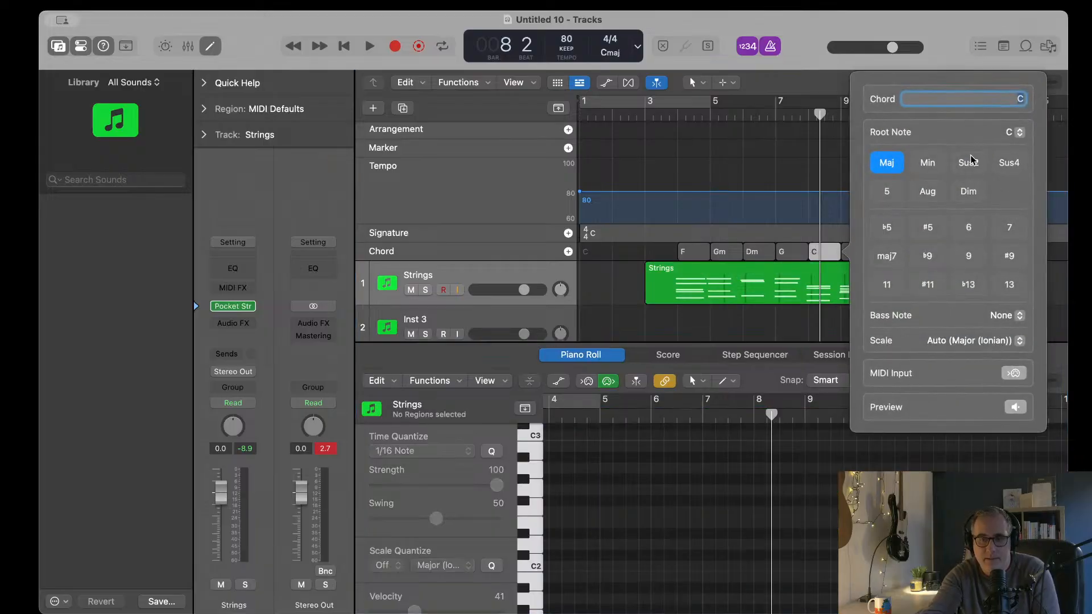
pyautogui.click(931, 164)
pyautogui.press('Return')
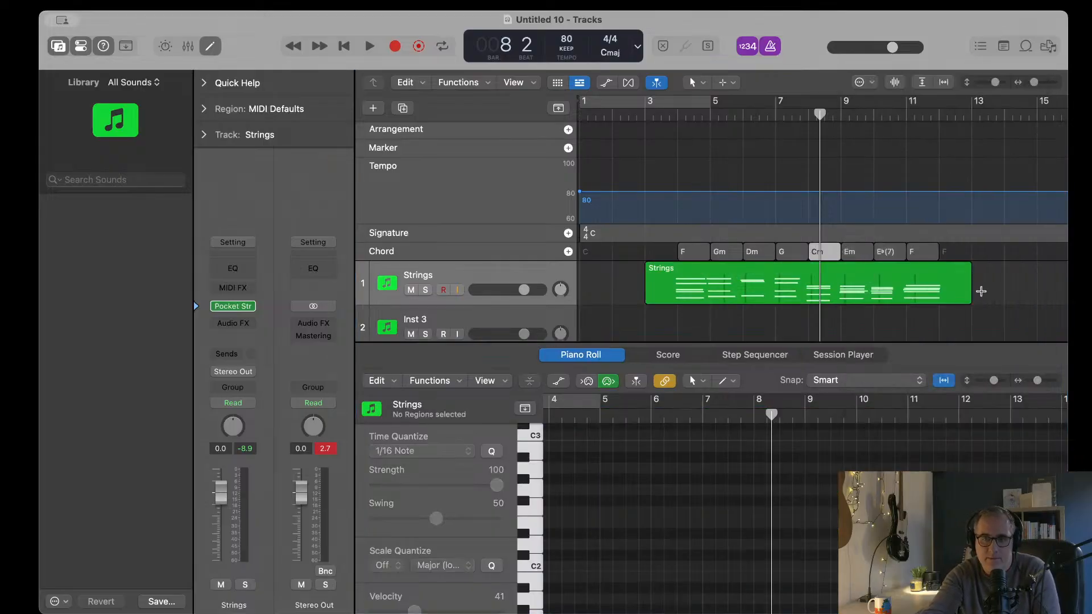
# Step: Move the playhead to the start of bar 8 and reselect the Strings region to show its notes in the piano roll
pyautogui.moveTo(817, 110); pyautogui.dragTo(807, 112)
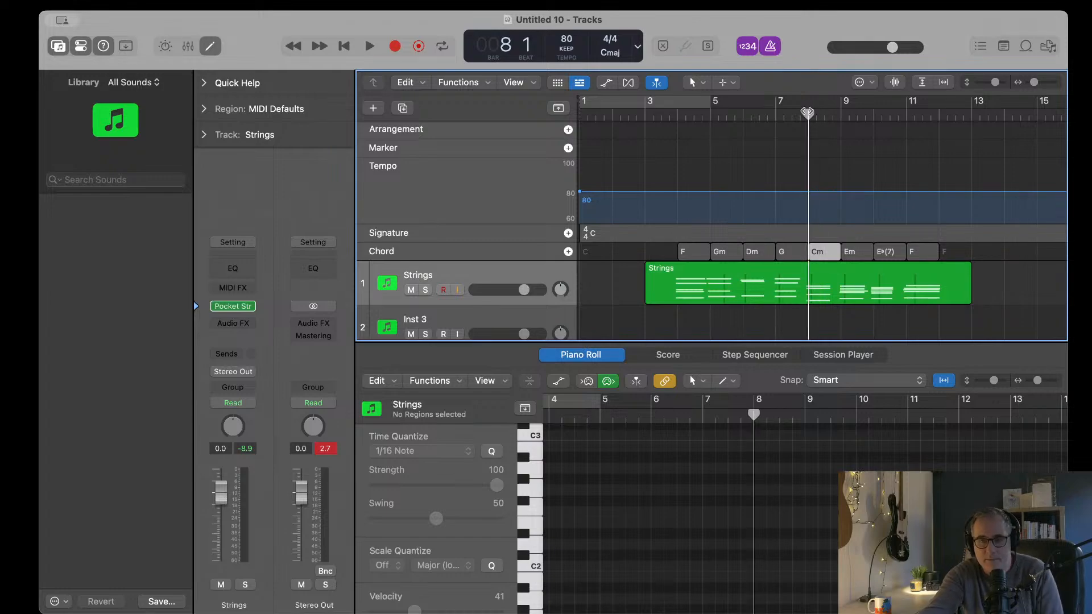
pyautogui.click(820, 267)
pyautogui.scroll(2, 751, 602)
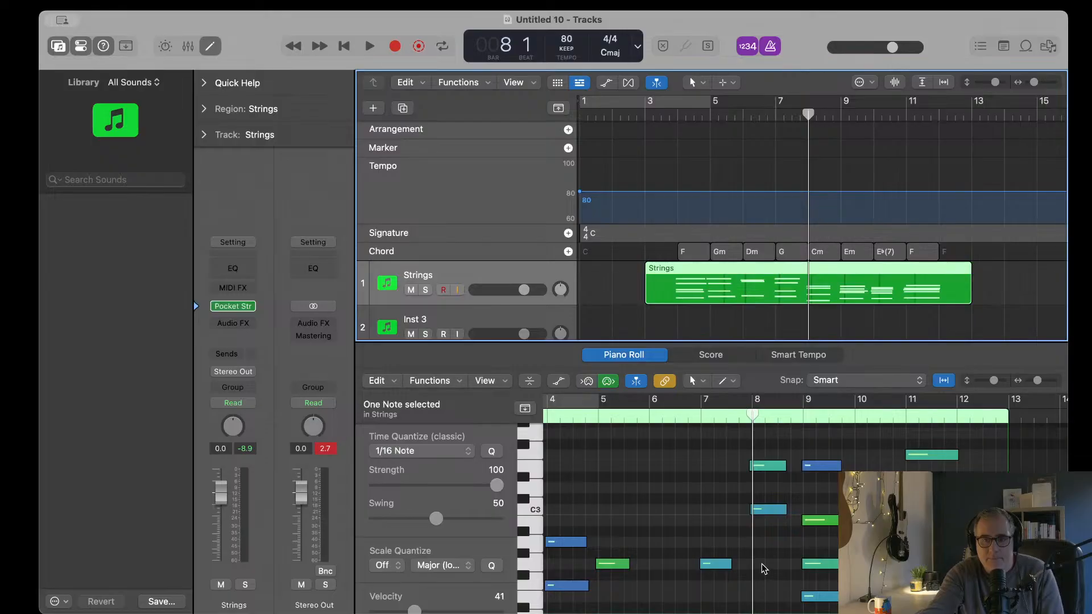
pyautogui.scroll(2, 763, 568)
pyautogui.scroll(-10, 754, 549)
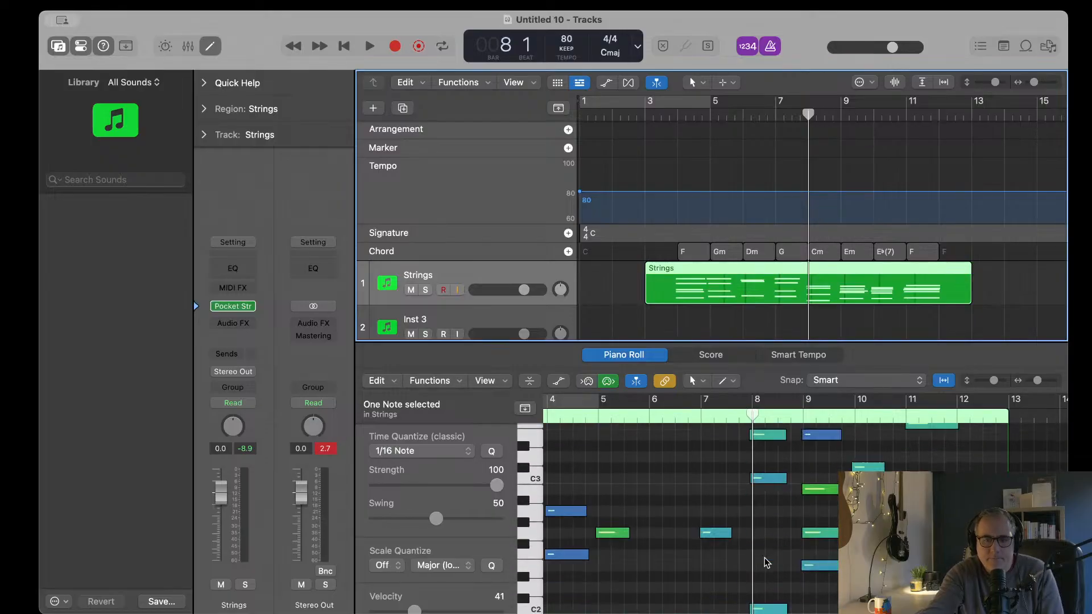
# Step: Lower the E3 note of the bar 8 chord one semitone to E♭3 and transpose it up an octave to E♭4
pyautogui.click(758, 586)
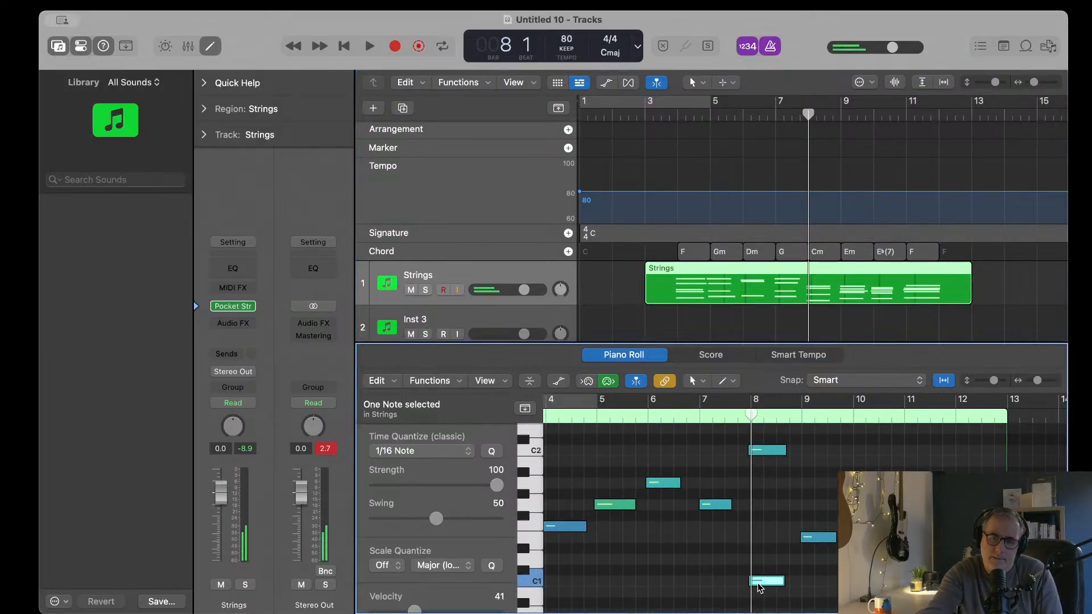
pyautogui.click(762, 453)
pyautogui.scroll(9, 773, 500)
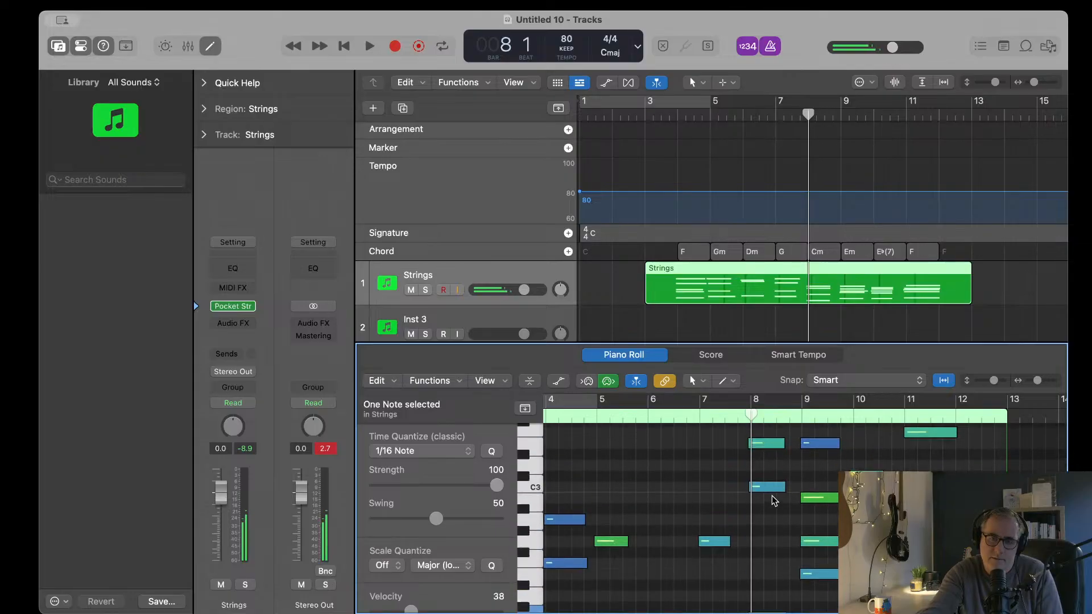
pyautogui.hscroll(1, 759, 531)
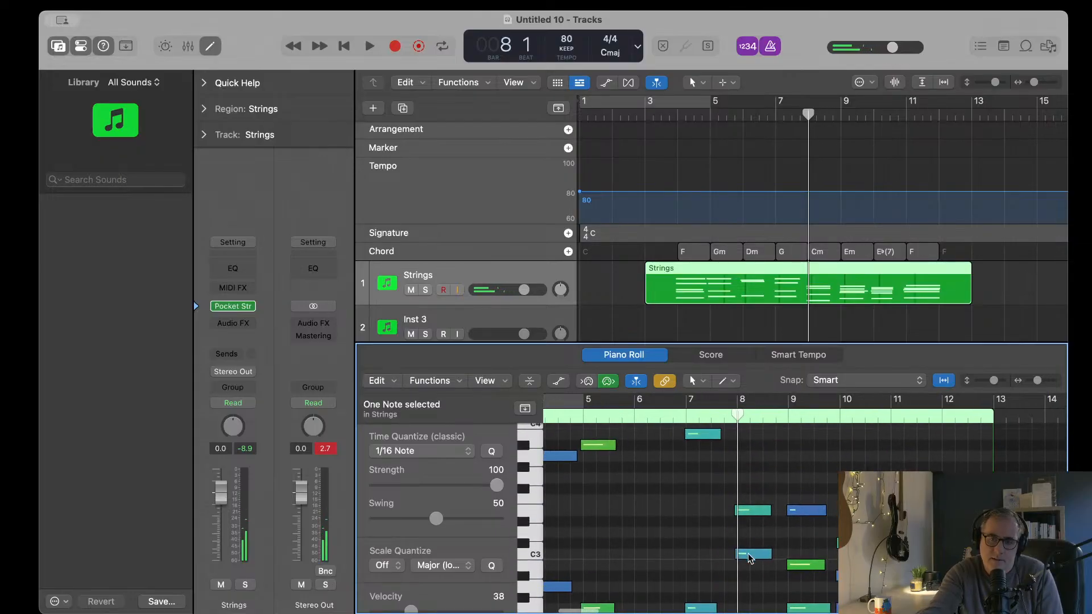
pyautogui.click(743, 511)
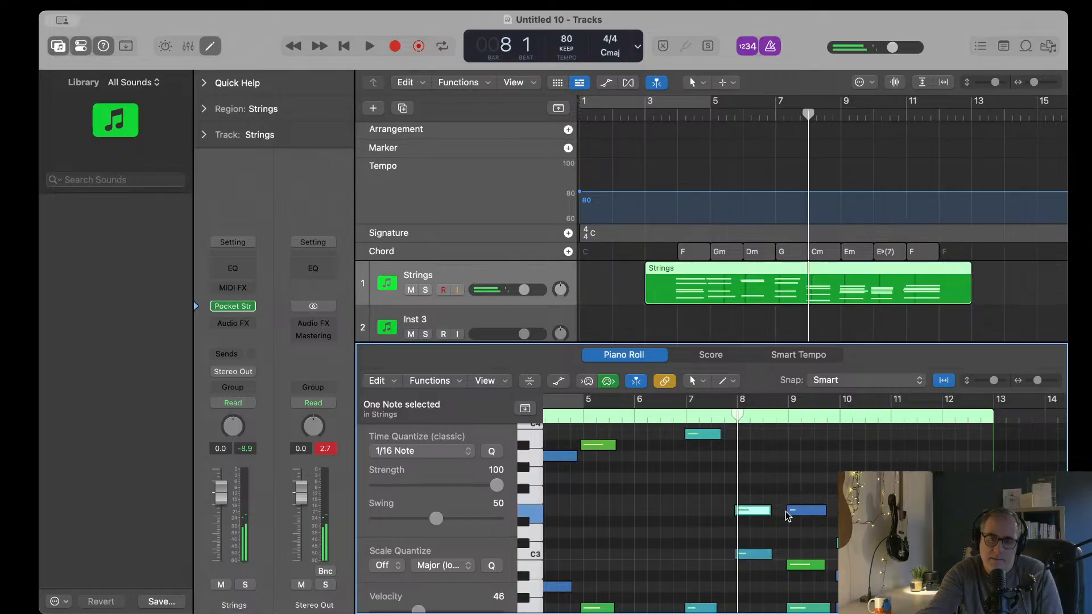
pyautogui.hotkey('alt', 'Down')
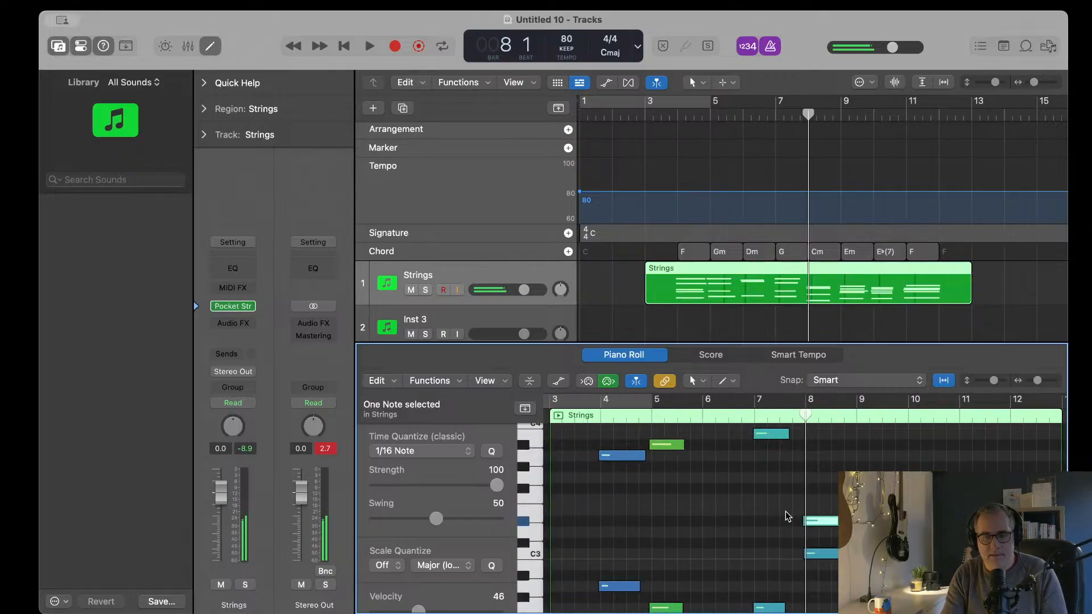
pyautogui.hotkey('alt', 'shift', 'Up')
# Step: Transpose the C3 note of the bar 8 chord up an octave and a further two semitones to D4
pyautogui.scroll(4, 787, 515)
pyautogui.scroll(-3, 787, 515)
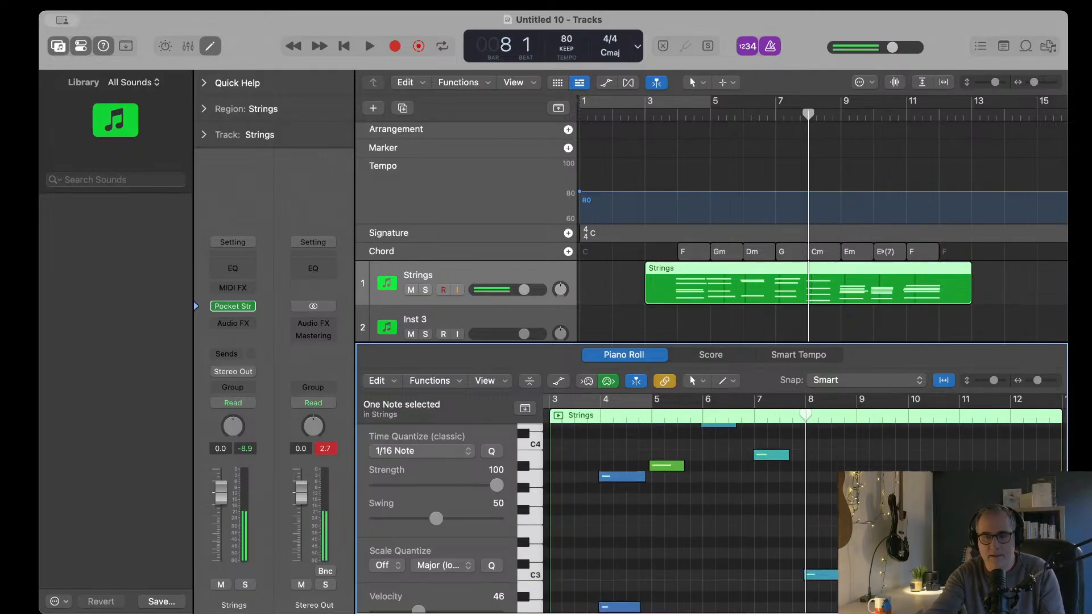
pyautogui.scroll(-4, 826, 443)
pyautogui.scroll(5, 828, 460)
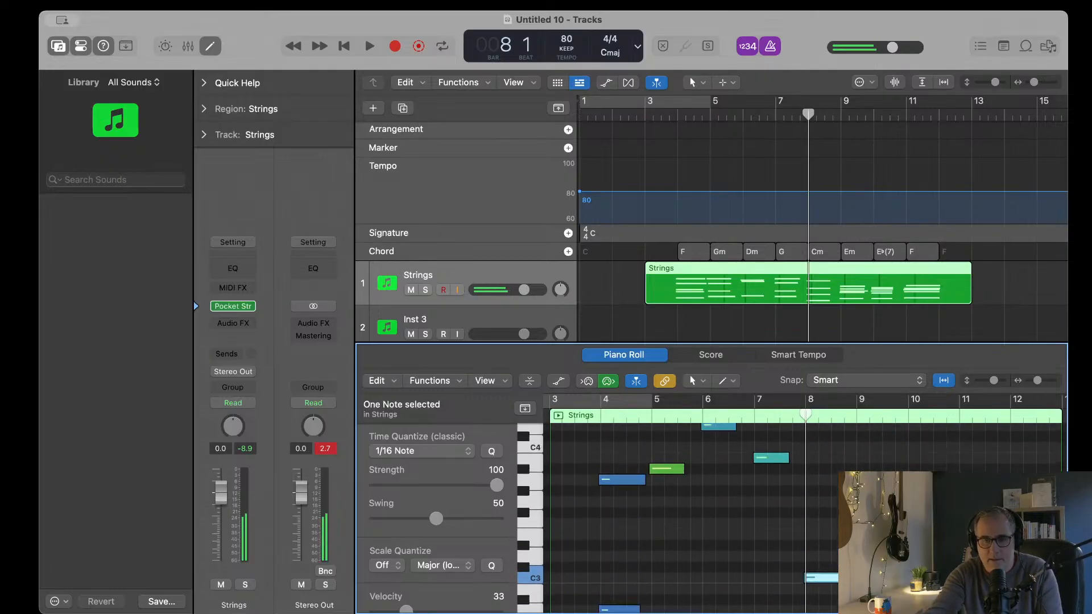
pyautogui.hotkey('alt', 'shift', 'Up')
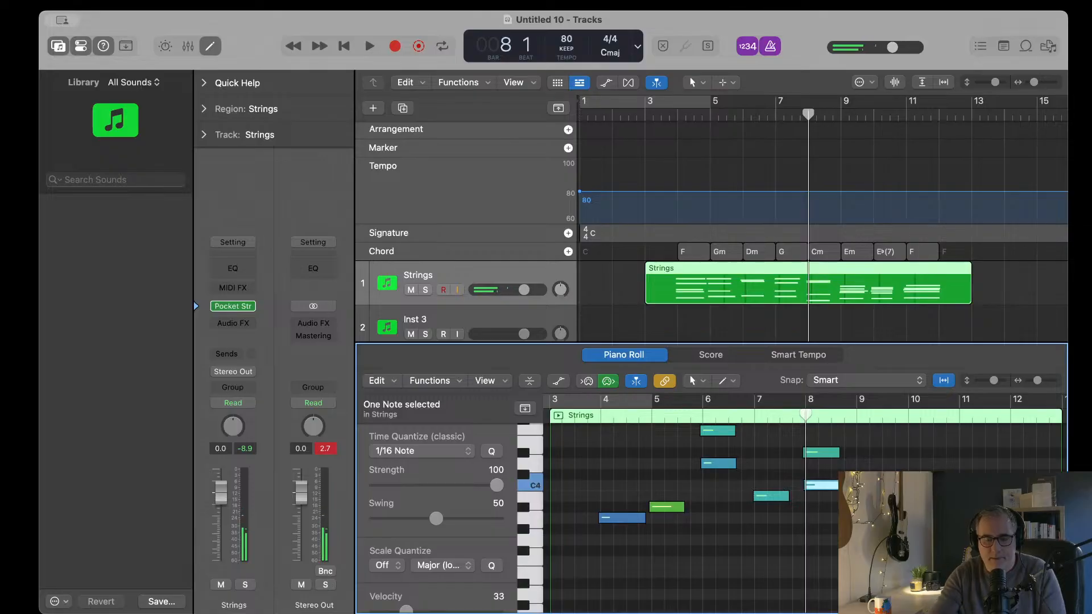
pyautogui.hotkey('alt', 'Up')
pyautogui.hotkey('alt', 'Up')
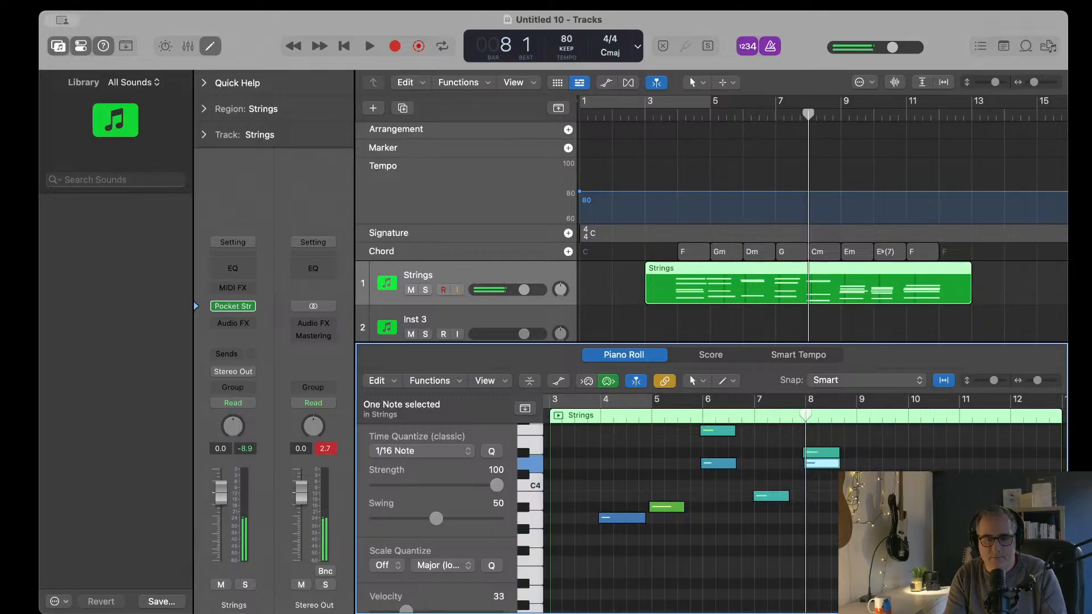
# Step: Play the progression from beat 4 of bar 5 and stop in bar 9 to hear the revoiced chord at bar 8
pyautogui.click(697, 415)
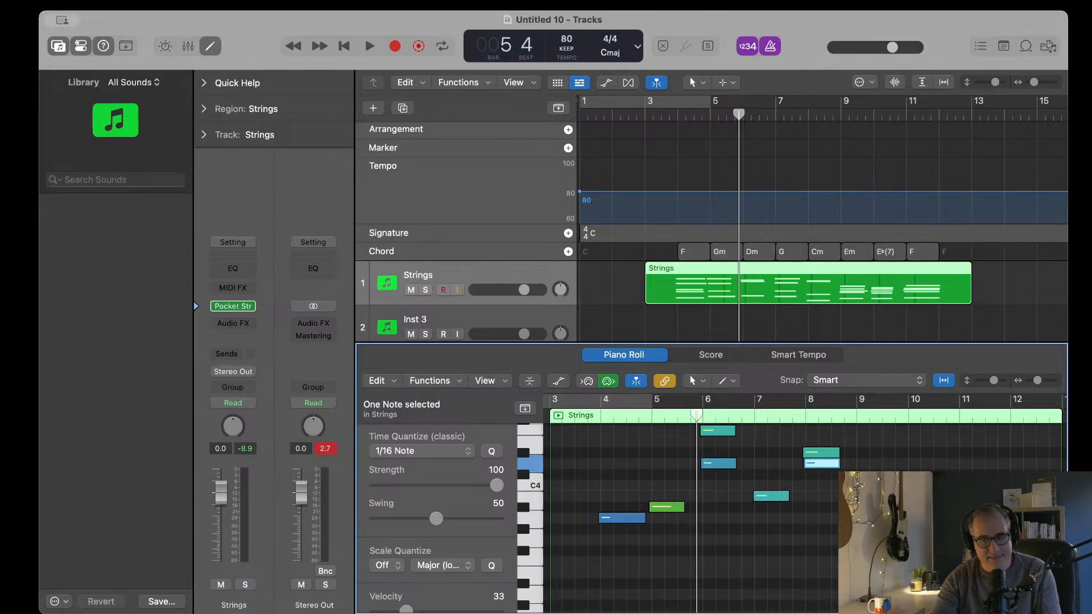
pyautogui.scroll(3, 802, 506)
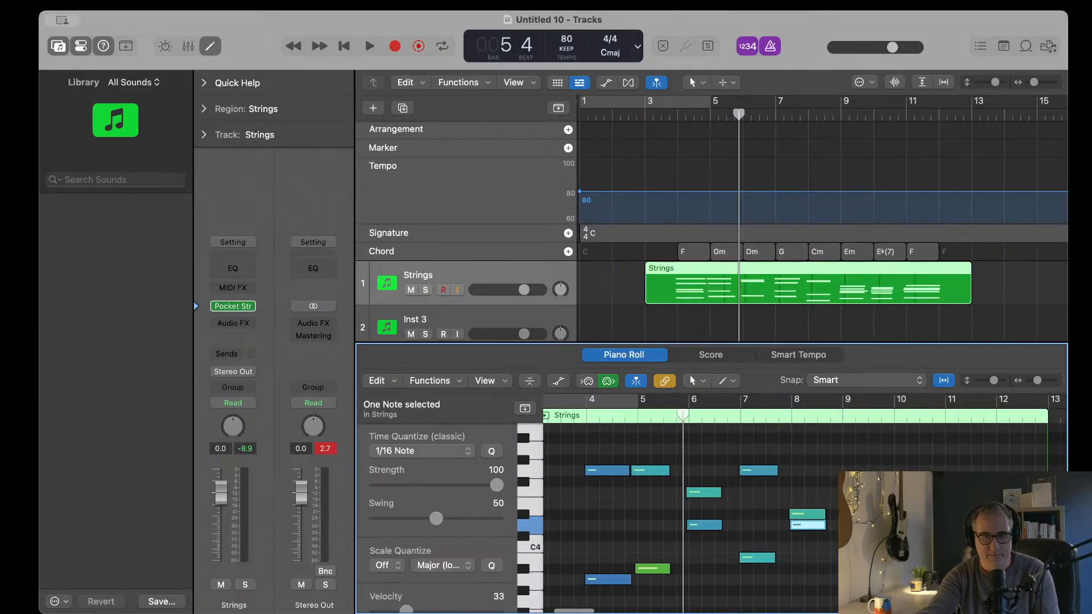
pyautogui.press('space')
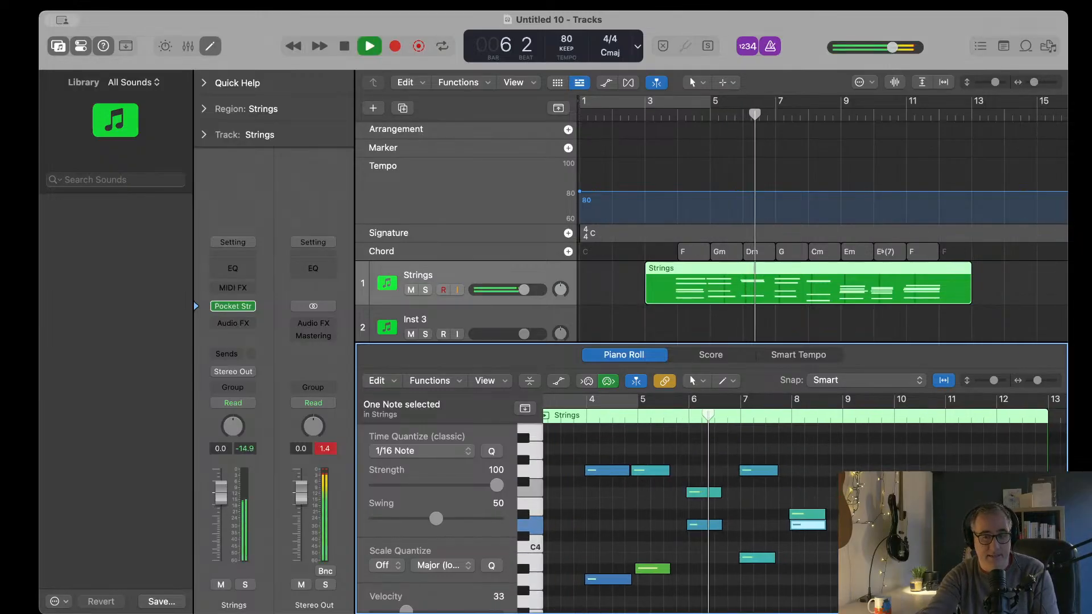
pyautogui.scroll(2, 796, 512)
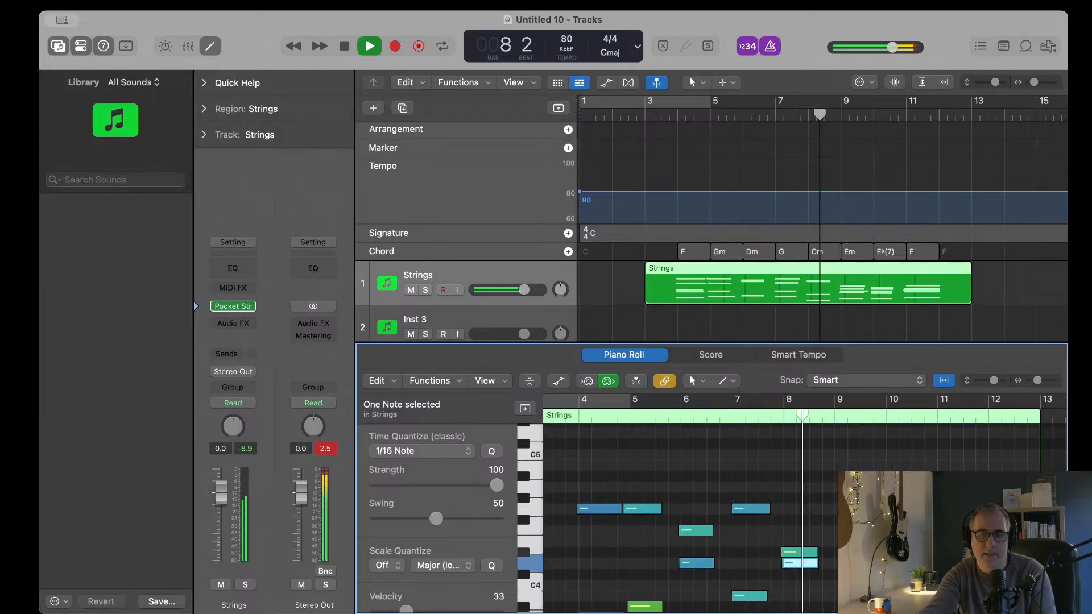
pyautogui.scroll(-10, 796, 512)
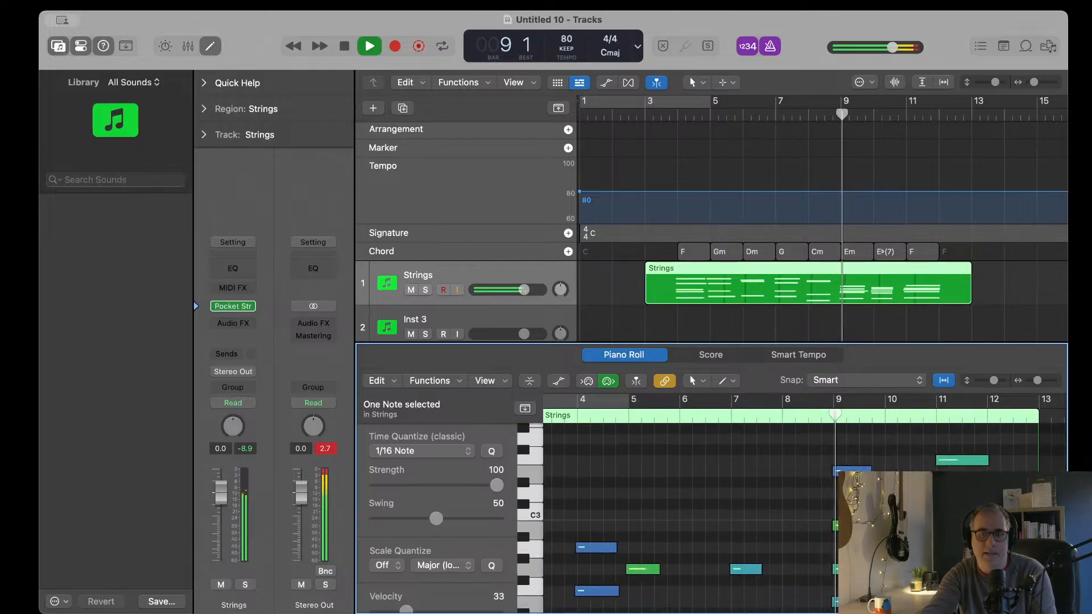
pyautogui.scroll(3, 796, 512)
pyautogui.press('space')
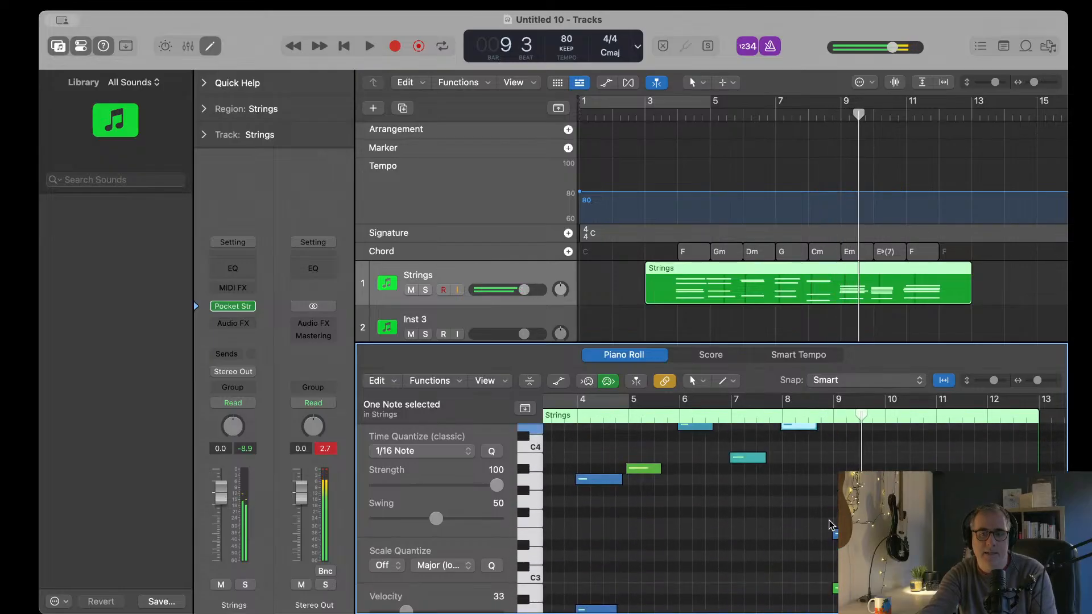
# Step: Examine the chord at bar 9 in the piano roll, auditioning its E1 and E2 notes
pyautogui.scroll(-12, 796, 512)
pyautogui.scroll(10, 796, 512)
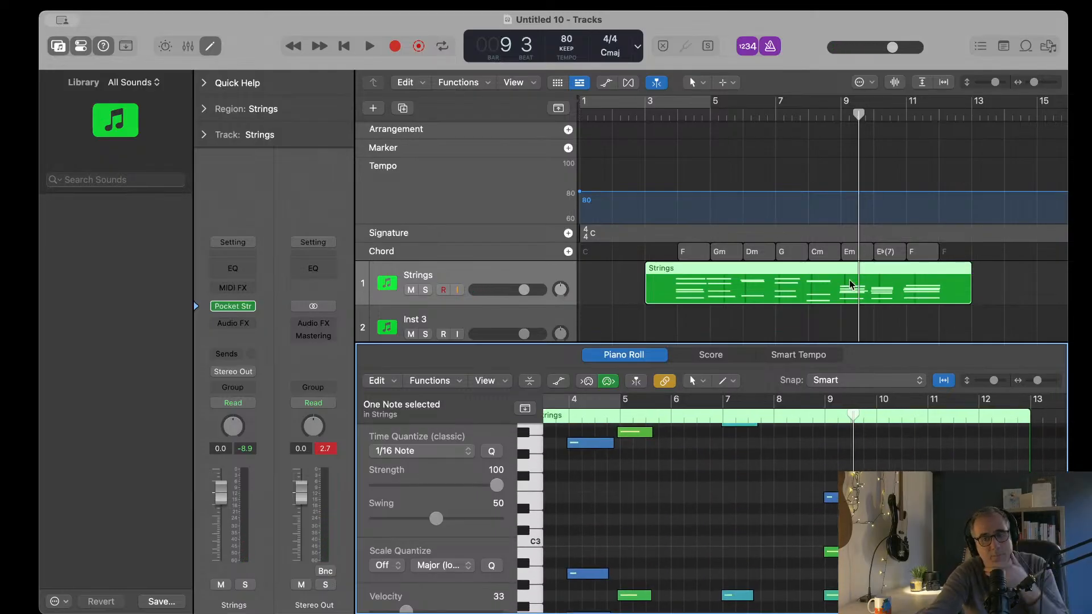
pyautogui.scroll(3, 946, 419)
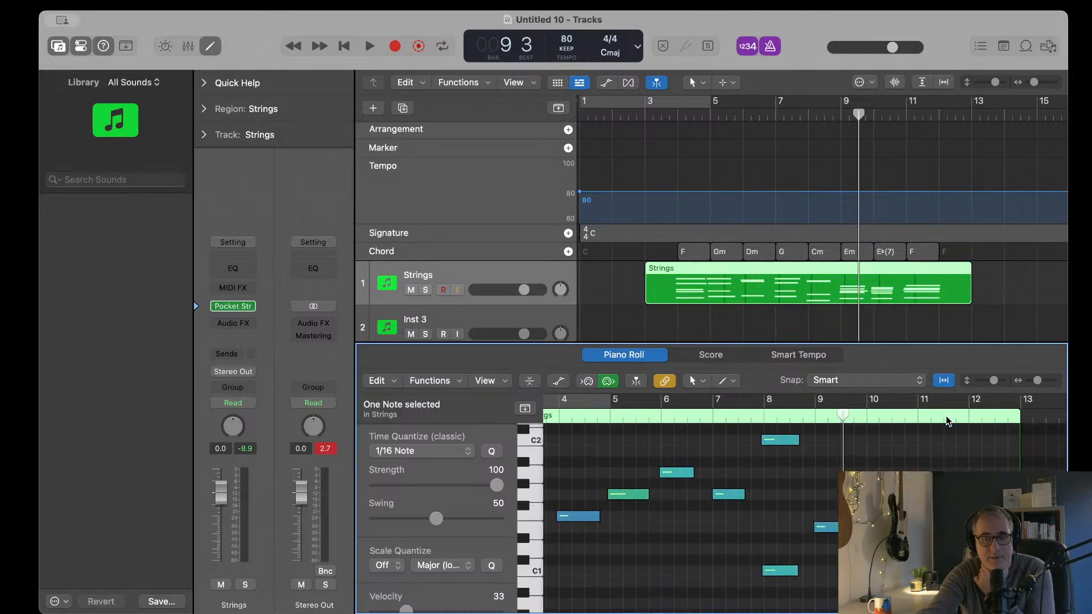
pyautogui.scroll(1, 946, 415)
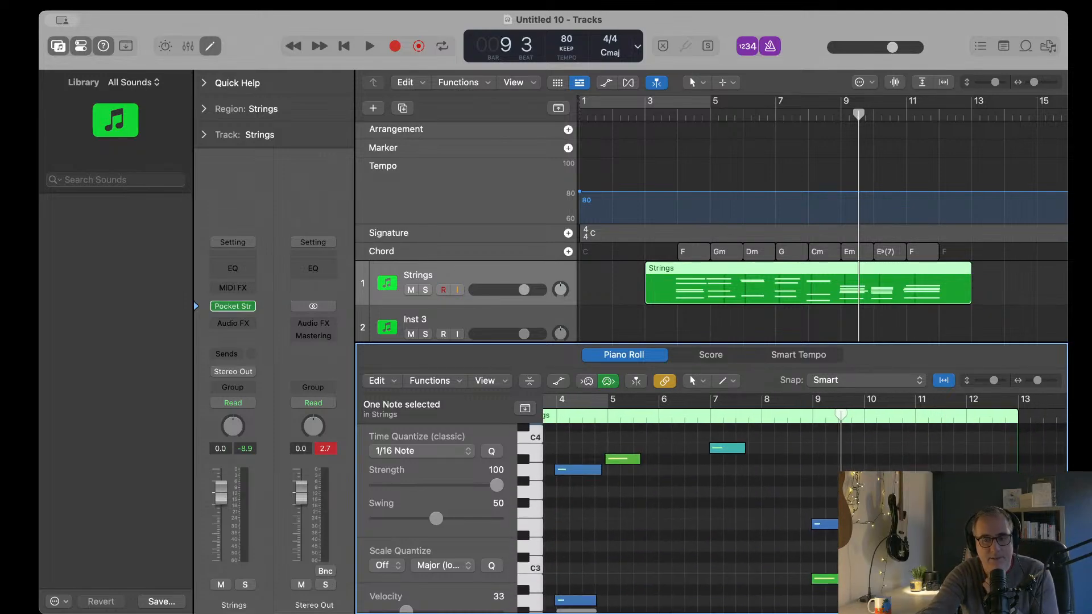
pyautogui.scroll(-15, 828, 529)
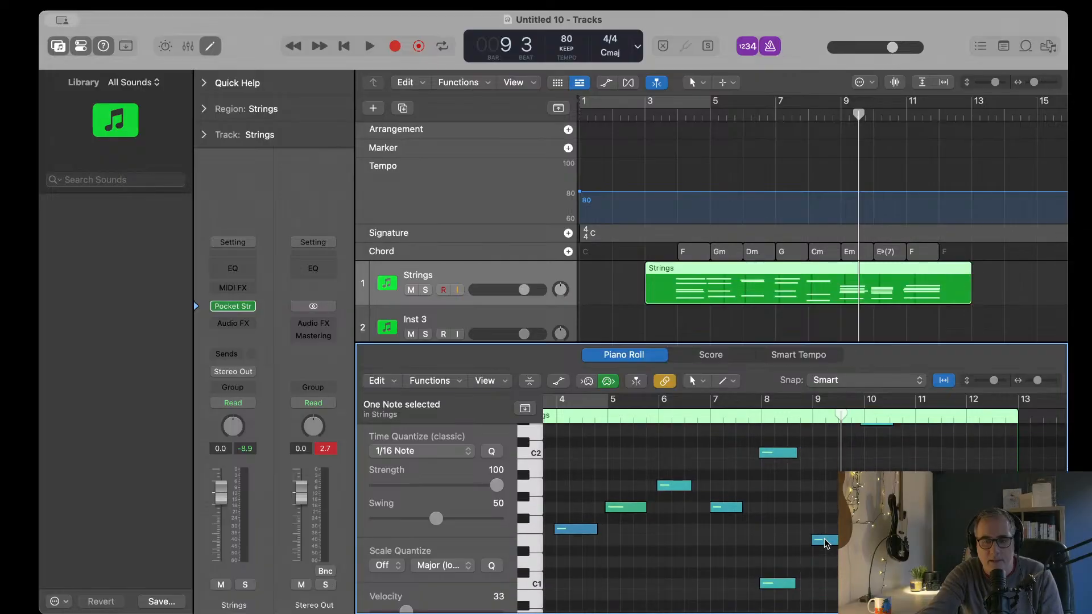
pyautogui.click(825, 540)
pyautogui.scroll(5, 808, 512)
pyautogui.hscroll(2, 807, 500)
pyautogui.click(800, 490)
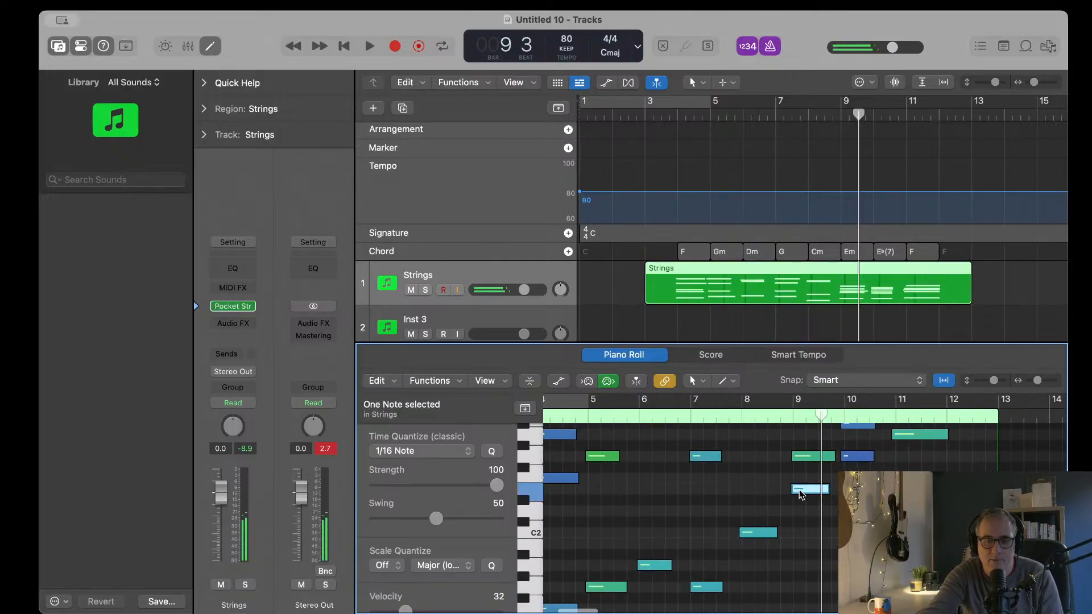
pyautogui.scroll(5, 800, 500)
# Step: Transpose the G2 note of the bar 9 chord up an octave to G3
pyautogui.click(798, 561)
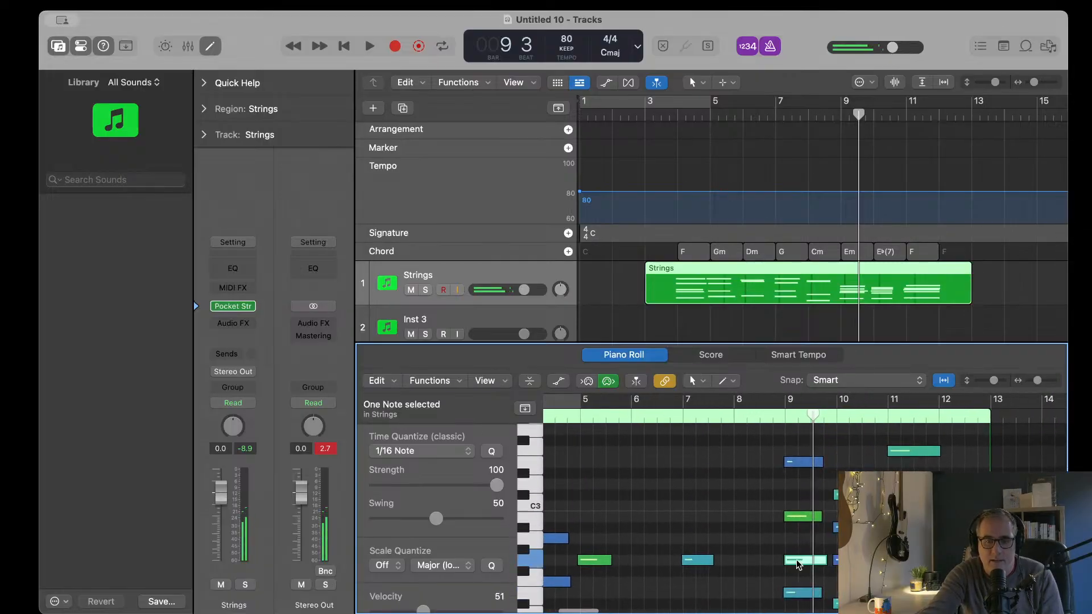
pyautogui.scroll(6, 777, 532)
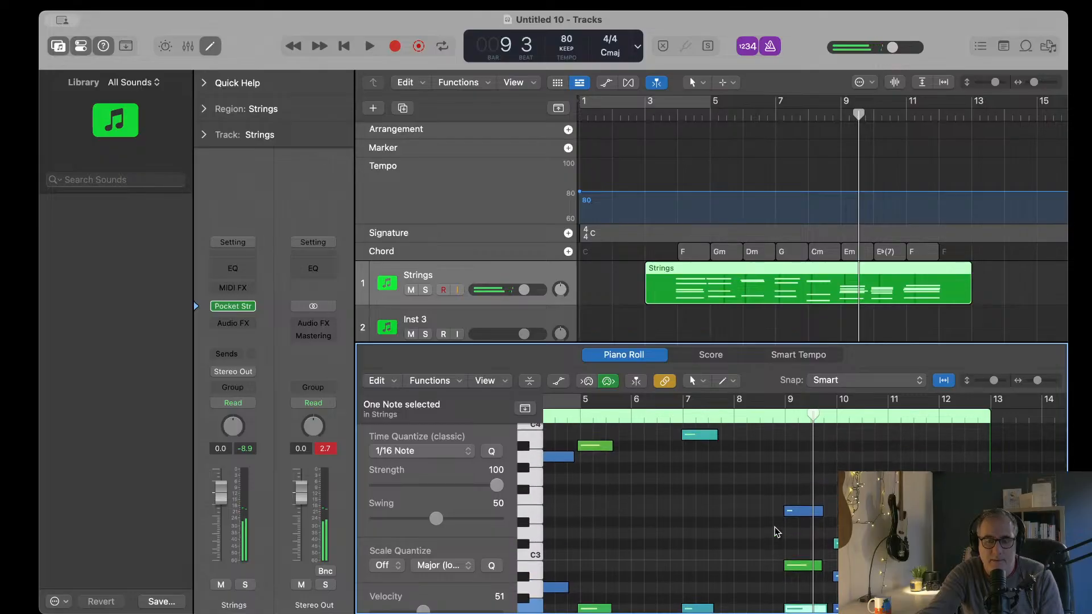
pyautogui.hscroll(-2, 776, 532)
pyautogui.hscroll(-1, 776, 532)
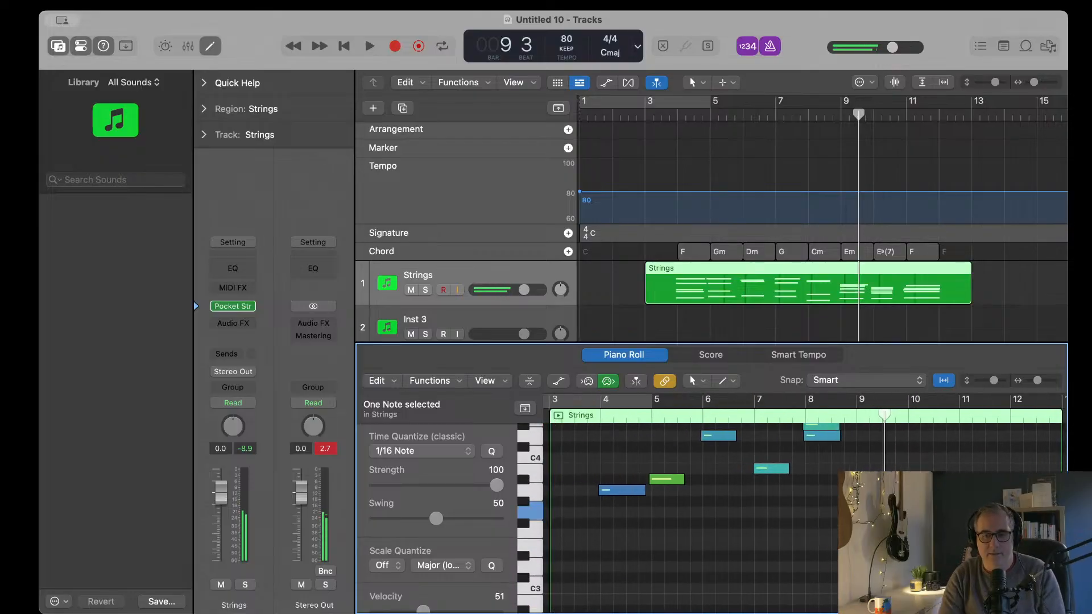
pyautogui.scroll(-8, 777, 532)
pyautogui.scroll(5, 776, 532)
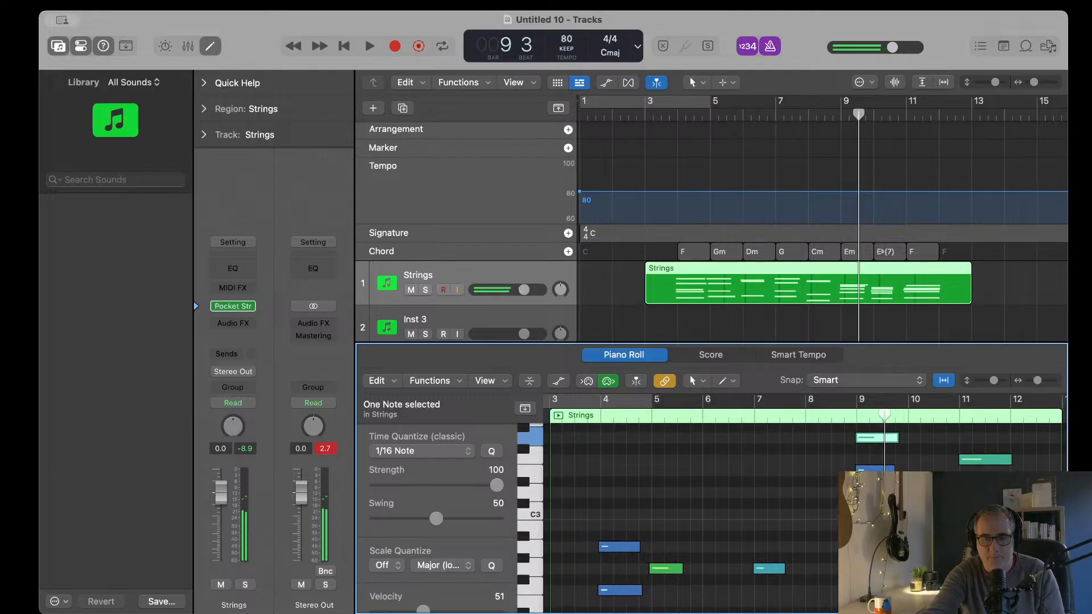
# Step: Audition the B2, E2, E3 and G3 notes of the bar 9 chord one by one to check its voicing
pyautogui.press('Left')
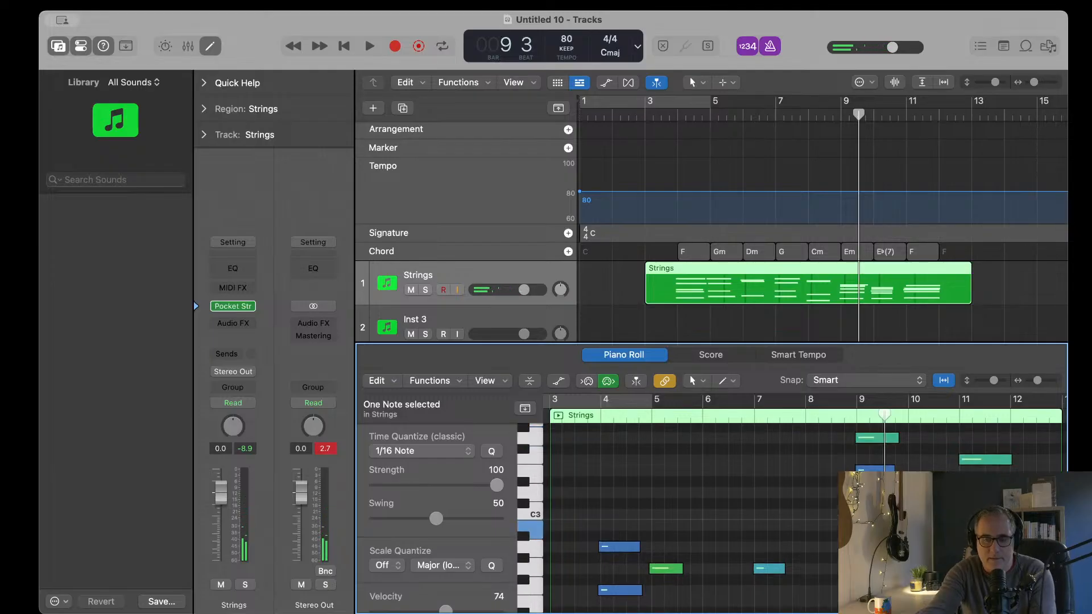
pyautogui.scroll(-1, 776, 531)
pyautogui.scroll(-3, 873, 517)
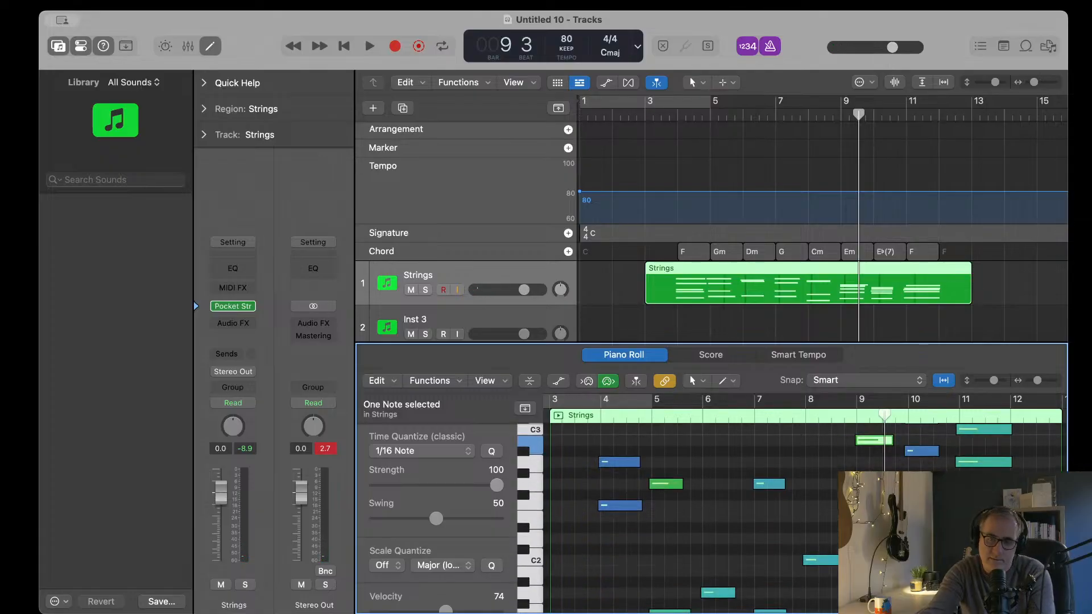
pyautogui.click(873, 517)
pyautogui.scroll(-5, 873, 516)
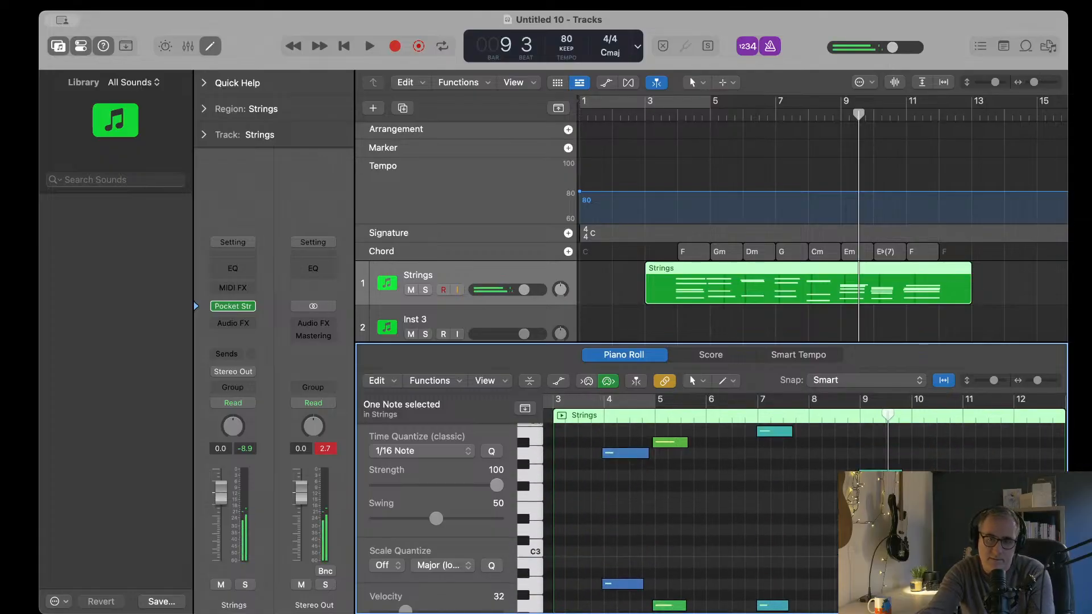
pyautogui.scroll(9, 872, 516)
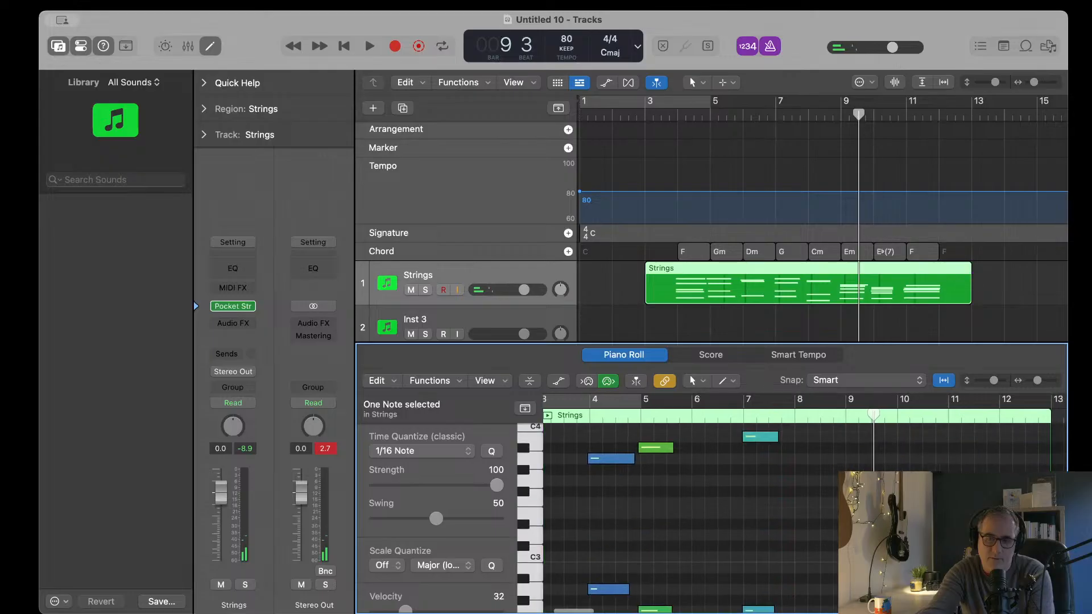
pyautogui.click(873, 567)
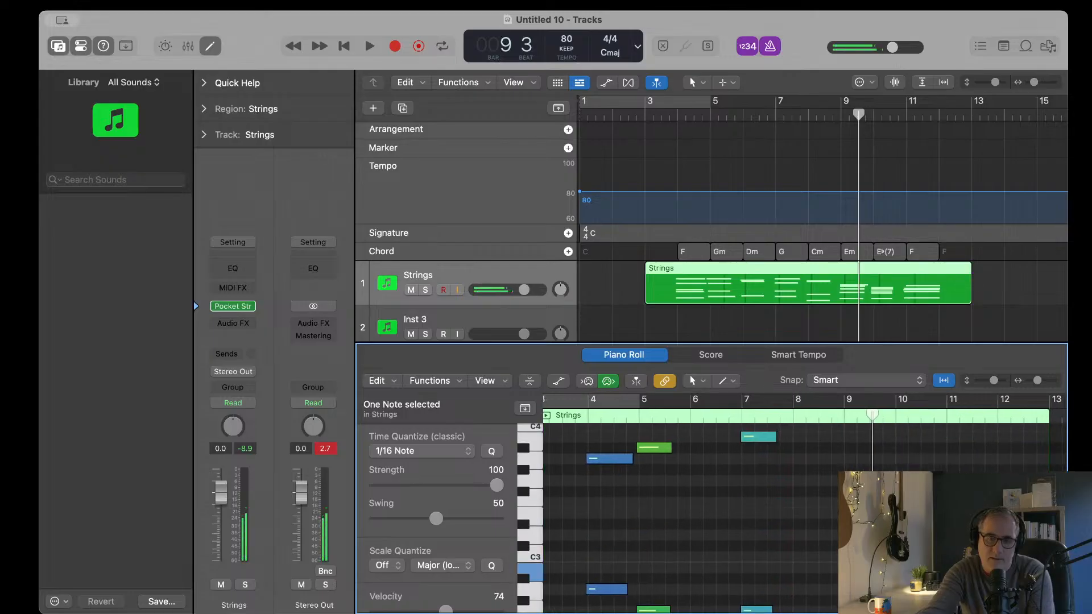
pyautogui.scroll(1, 796, 512)
pyautogui.click(869, 541)
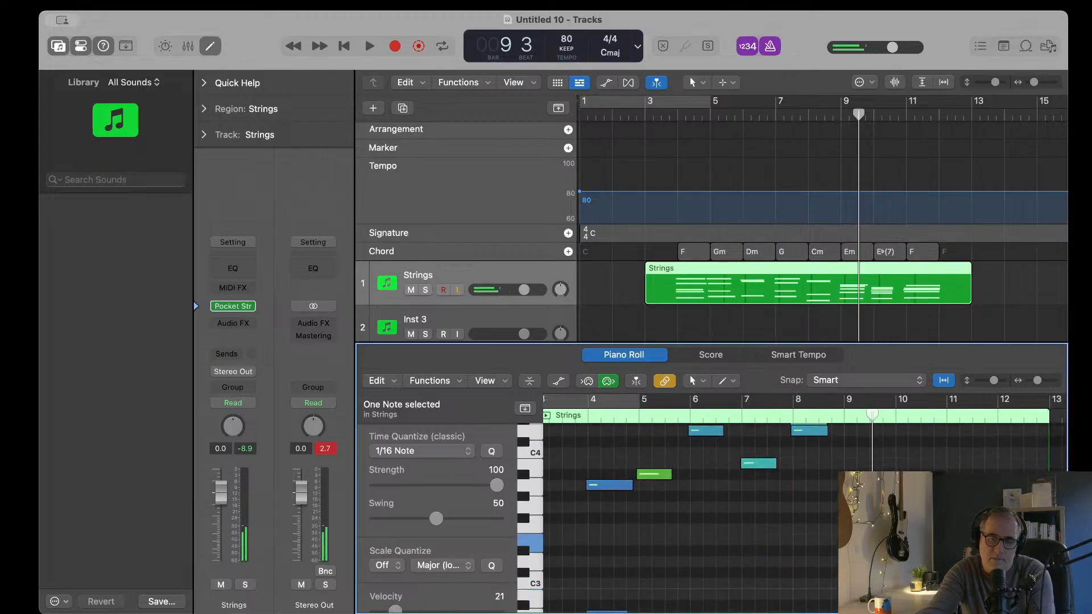
pyautogui.scroll(1, 870, 534)
pyautogui.scroll(-1, 711, 512)
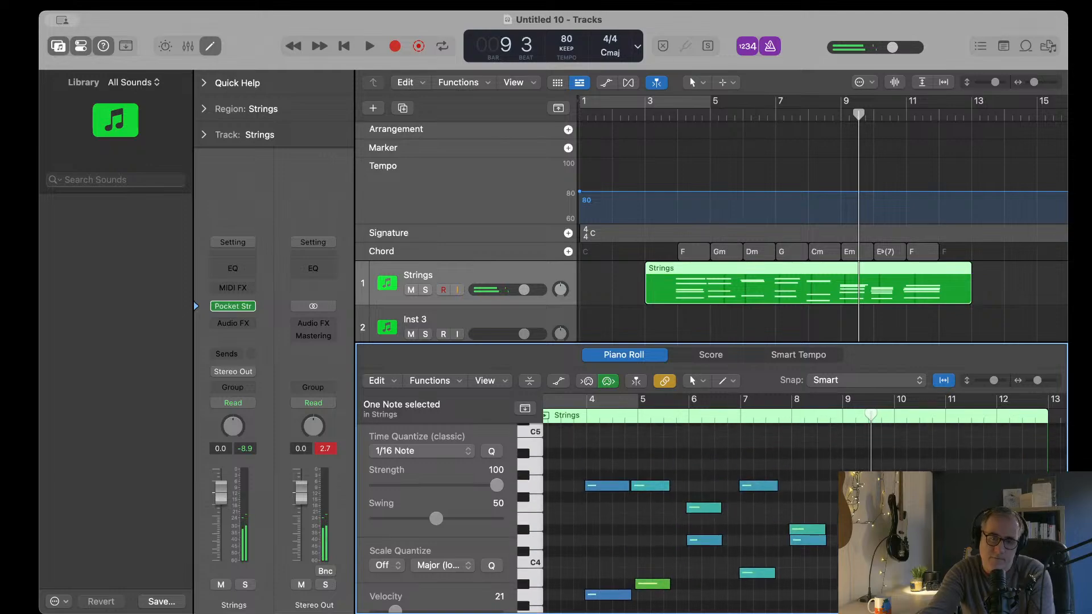
pyautogui.click(870, 516)
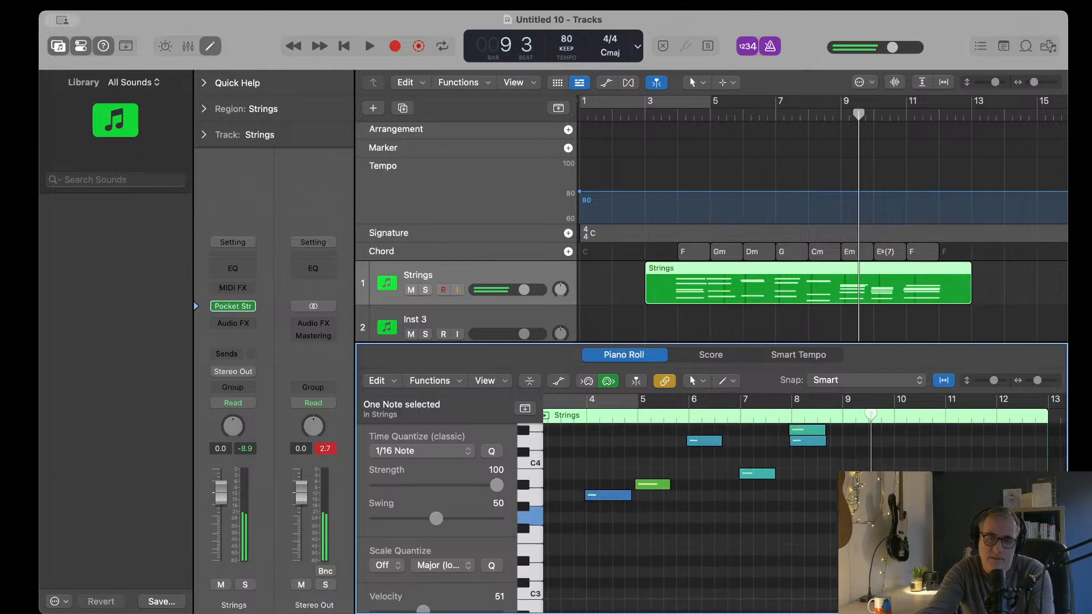
# Step: Audition the E1, E2 and B2 notes of the bar 9 chord one by one
pyautogui.scroll(-10, 711, 512)
pyautogui.hscroll(1, 711, 512)
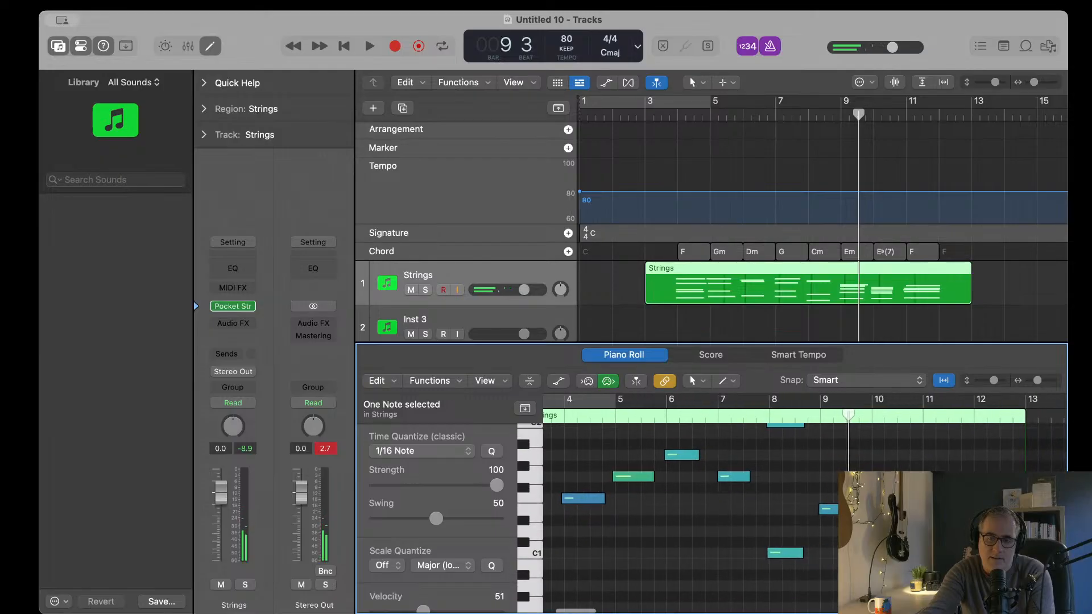
pyautogui.click(827, 510)
pyautogui.scroll(5, 824, 518)
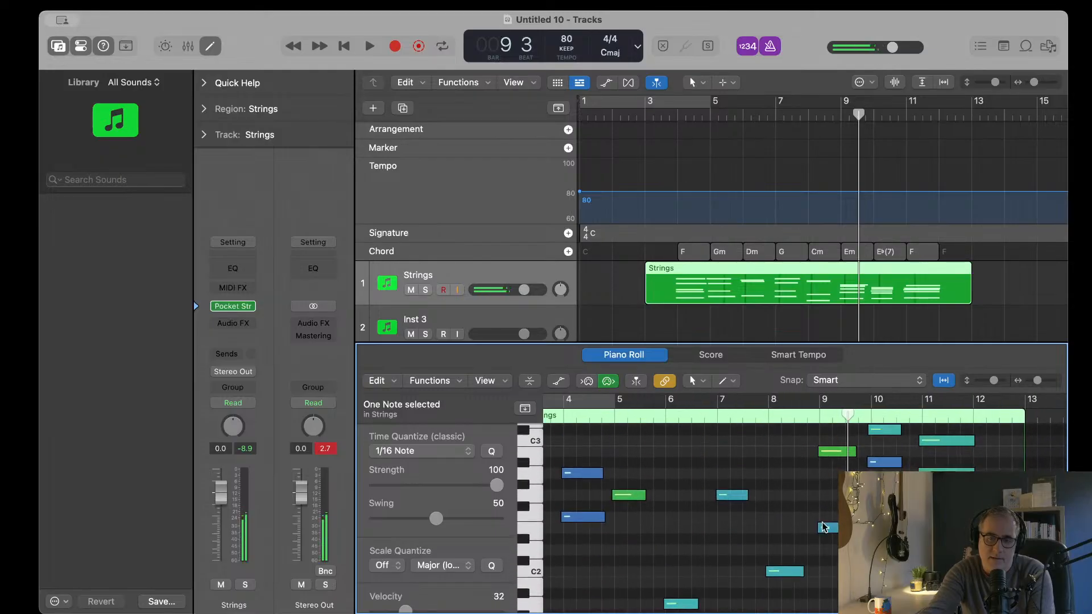
pyautogui.click(829, 528)
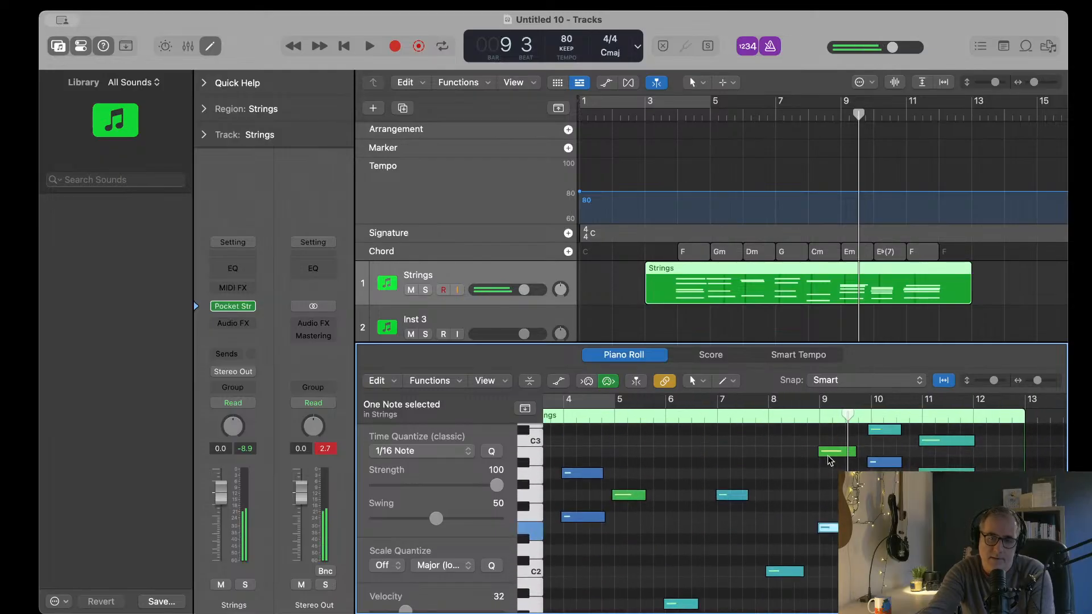
pyautogui.click(829, 453)
pyautogui.scroll(3, 832, 456)
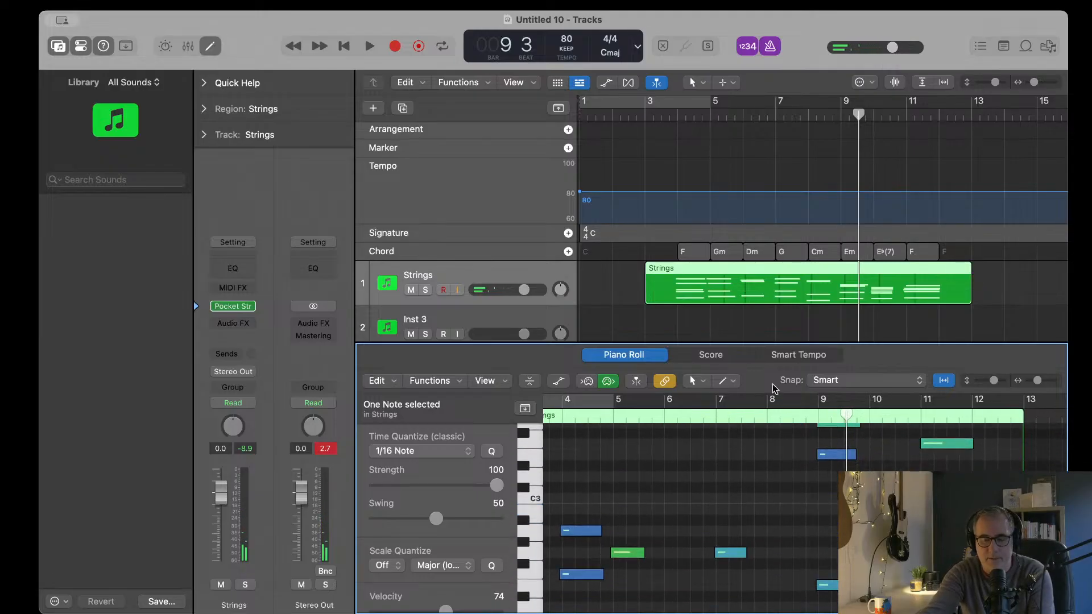
pyautogui.scroll(5, 796, 427)
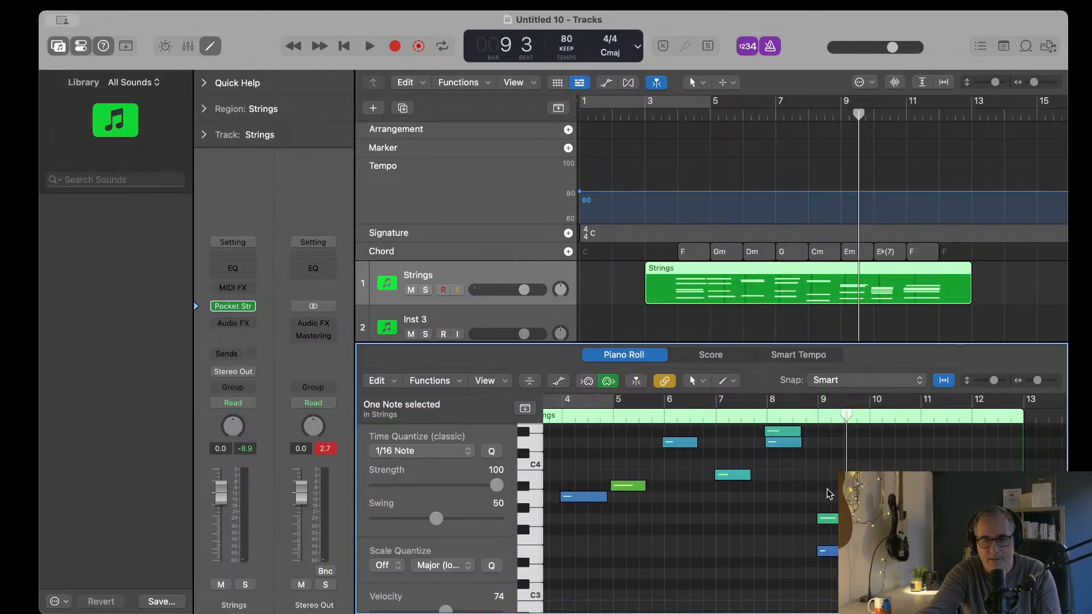
# Step: Transpose the E3 and G3 notes of the bar 9 chord together up an octave to E4 and G4
pyautogui.moveTo(828, 490); pyautogui.dragTo(844, 560)
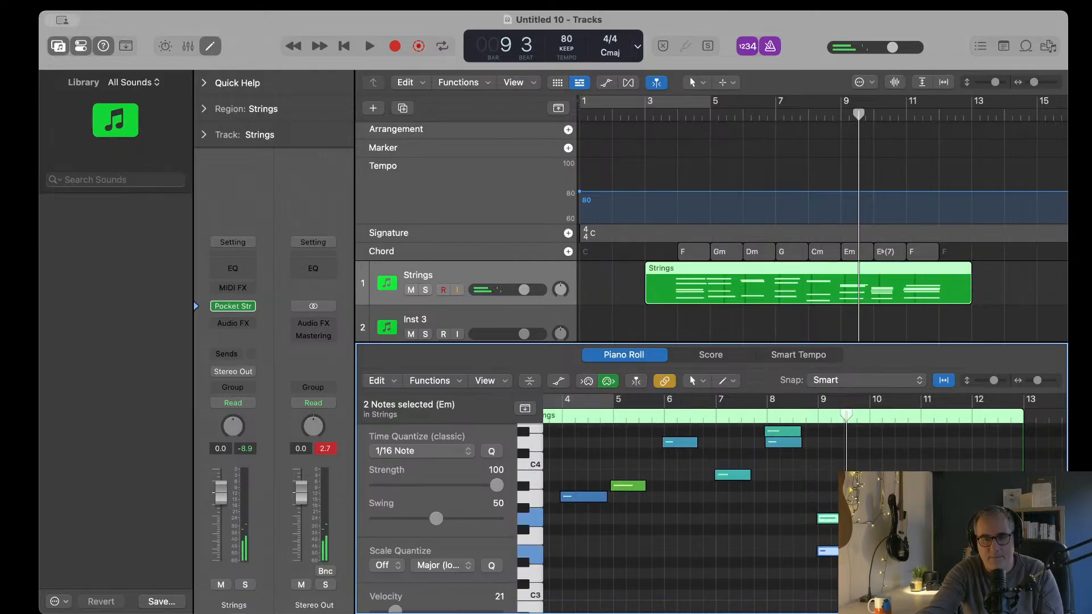
pyautogui.hscroll(-2, 803, 512)
pyautogui.hotkey('alt', 'shift', 'Up')
pyautogui.scroll(-5, 682, 540)
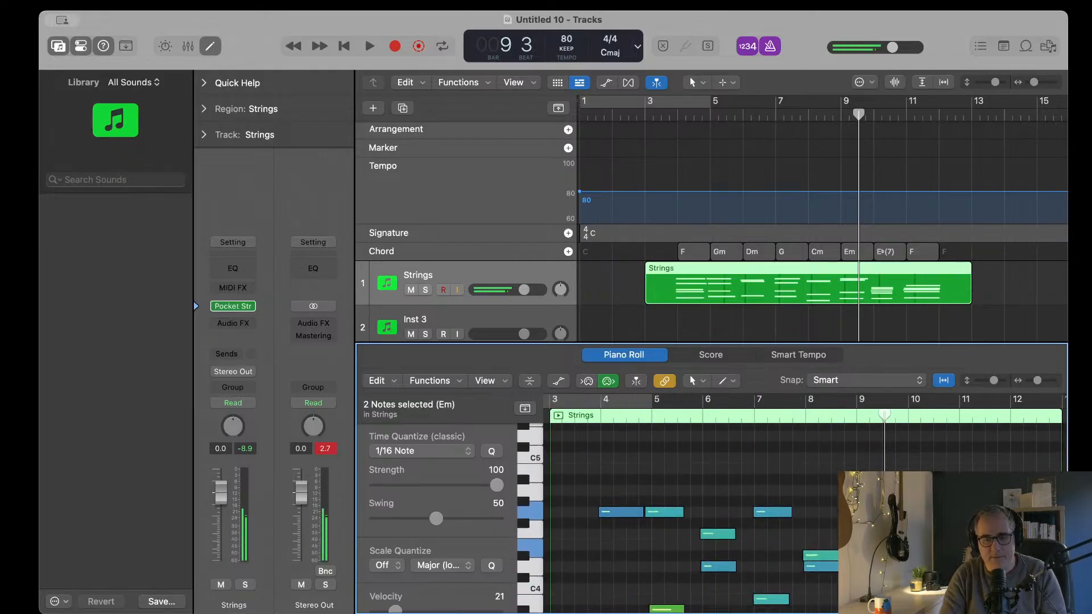
# Step: Play the progression from bar 3 and stop in bar 10 to hear the revoiced bar 9 chord
pyautogui.click(586, 417)
pyautogui.press('space')
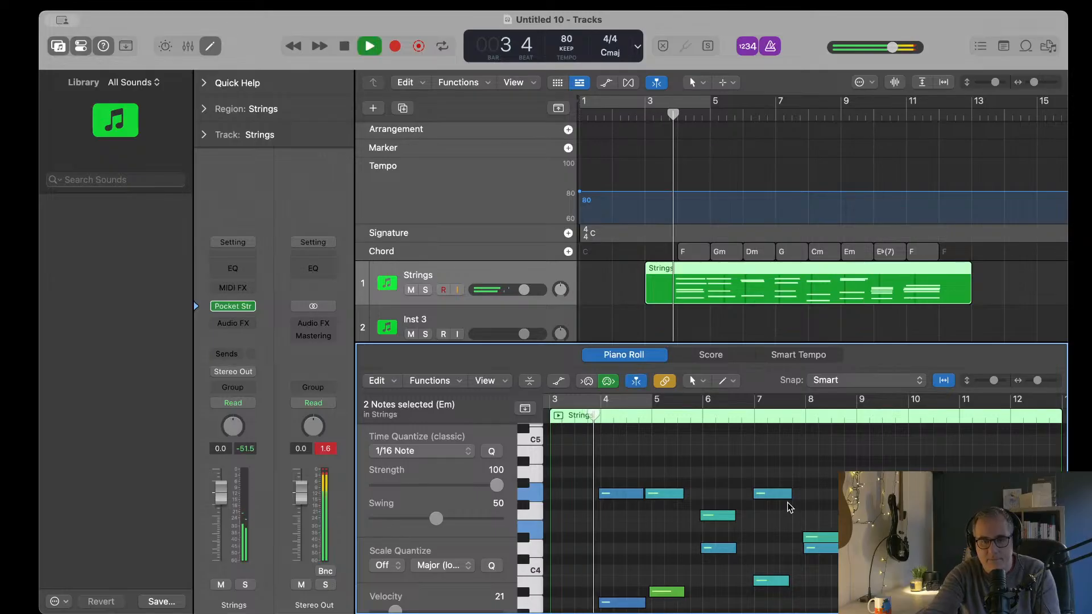
pyautogui.scroll(2, 772, 535)
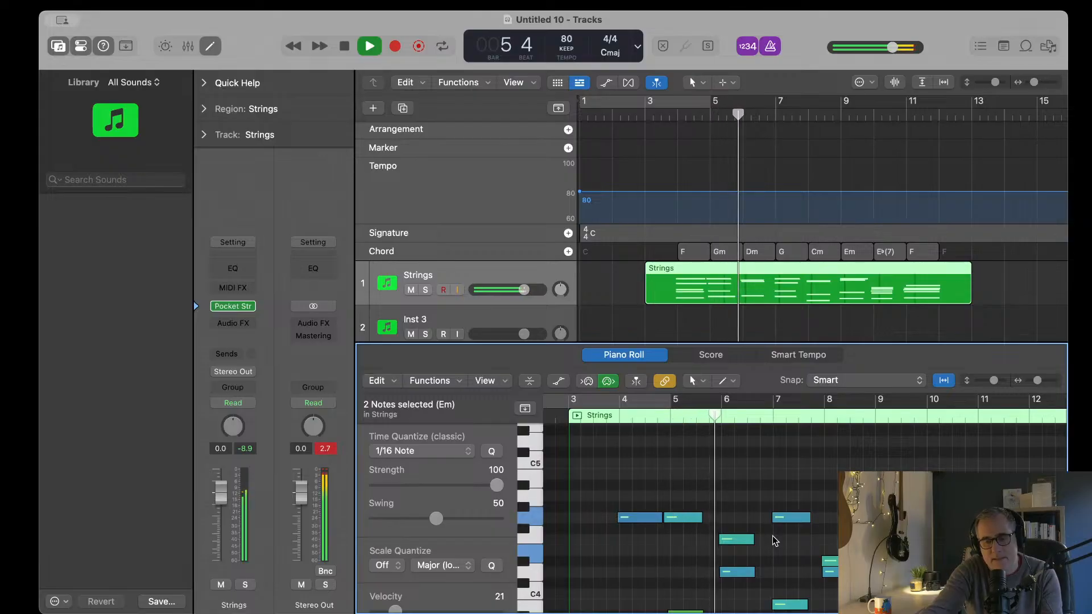
pyautogui.scroll(-5, 772, 535)
pyautogui.scroll(-1, 772, 535)
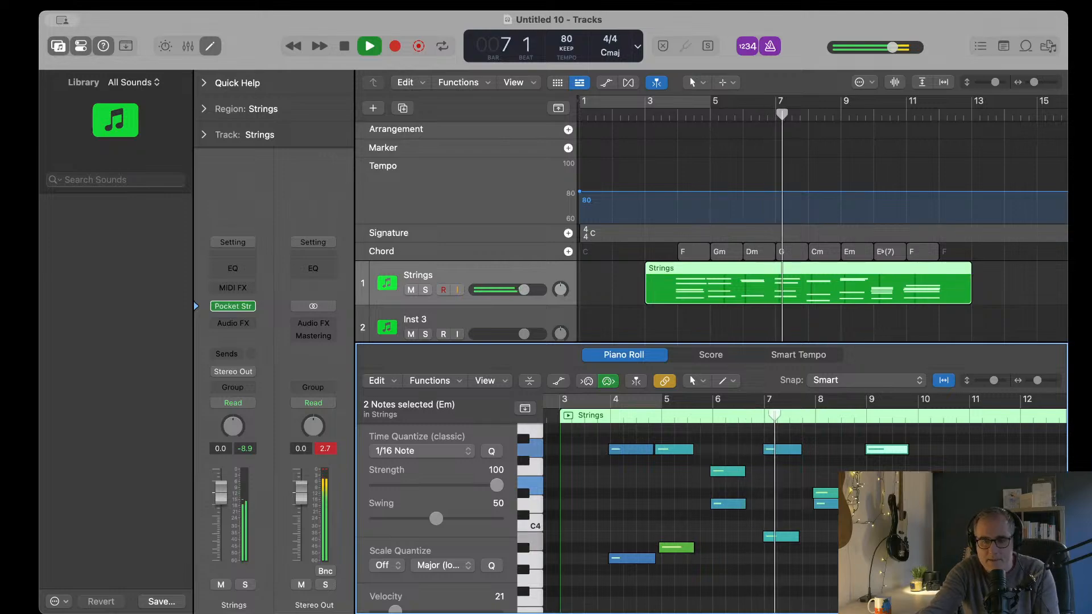
pyautogui.scroll(3, 805, 518)
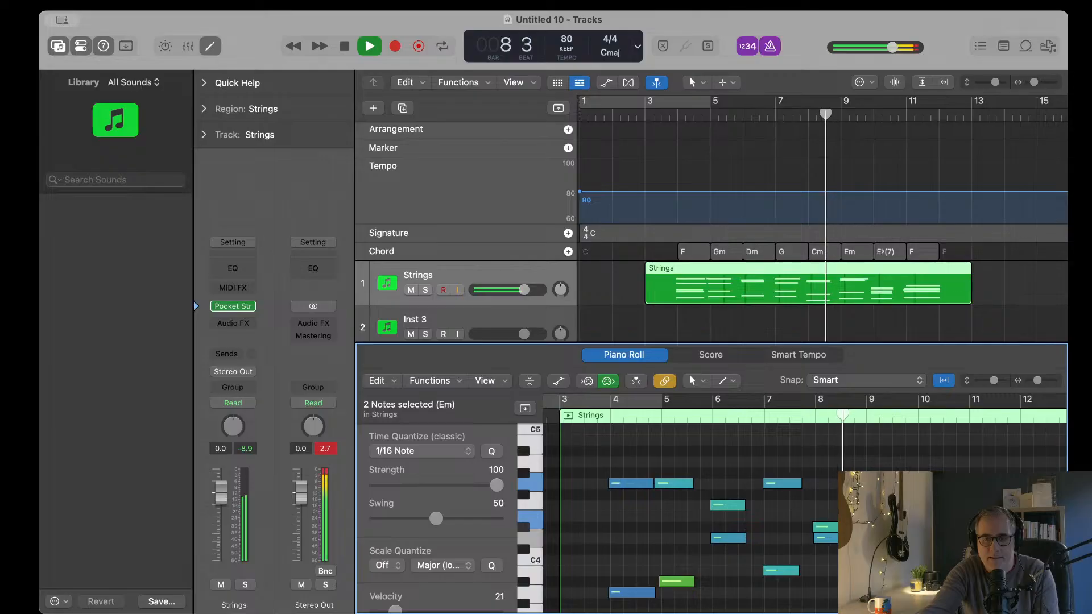
pyautogui.hscroll(4, 805, 517)
pyautogui.scroll(6, 805, 517)
pyautogui.scroll(-9, 805, 517)
pyautogui.scroll(-6, 804, 518)
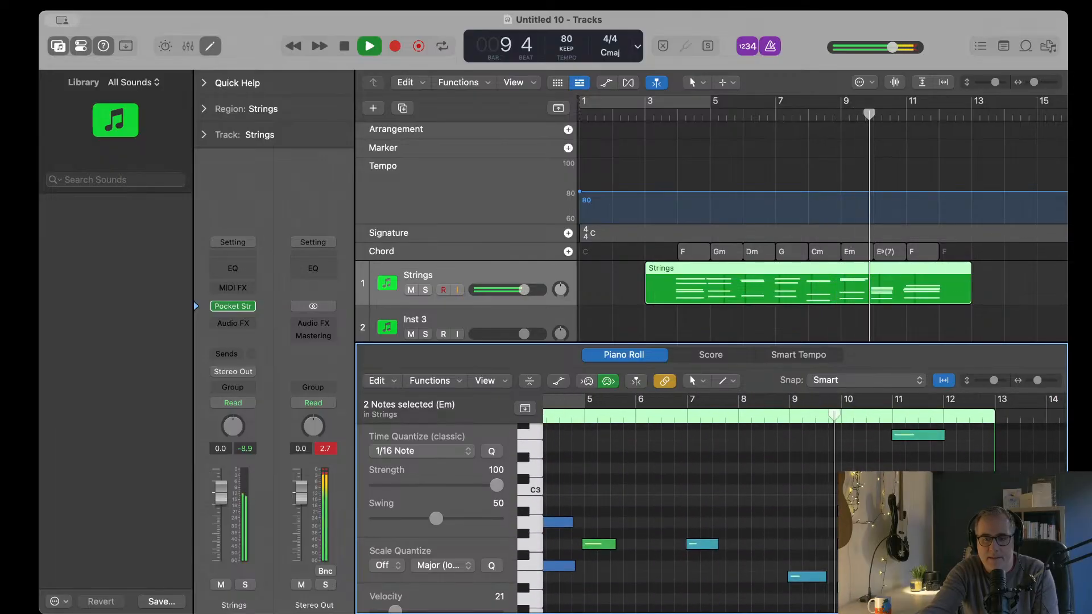
pyautogui.press('space')
# Step: Find the chord at bar 10 in the piano roll and select its lowest note, E♭1
pyautogui.scroll(3, 786, 538)
pyautogui.scroll(-8, 786, 538)
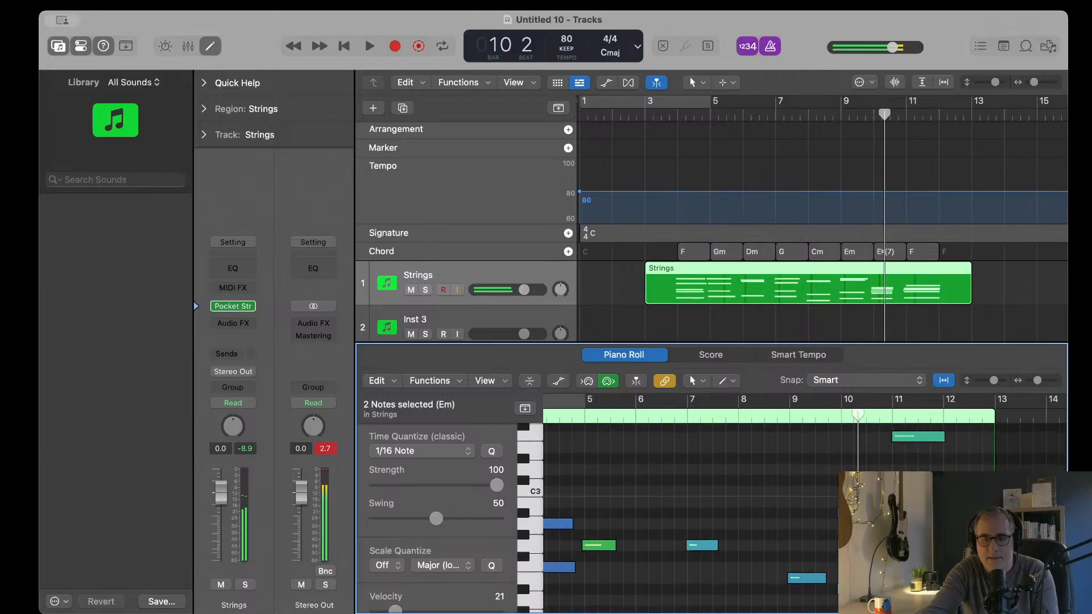
pyautogui.scroll(-4, 827, 516)
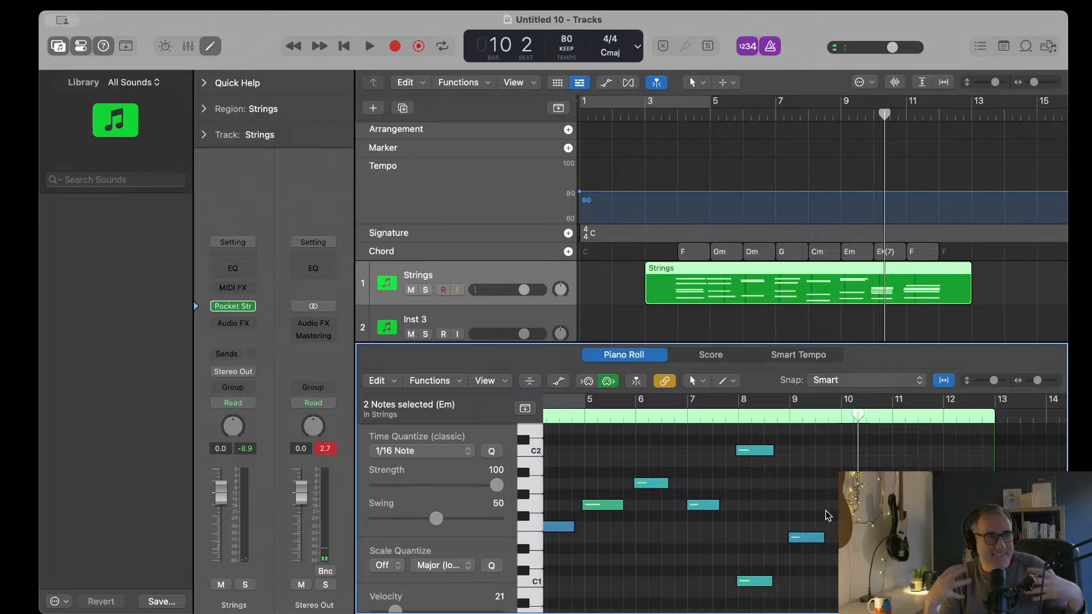
pyautogui.scroll(8, 827, 515)
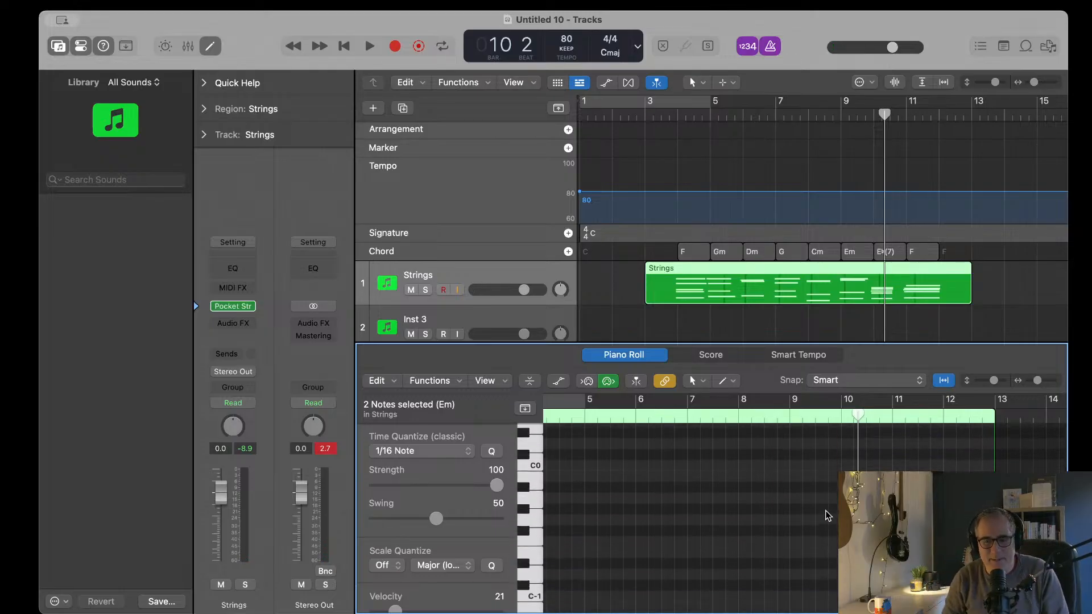
pyautogui.scroll(-4, 827, 515)
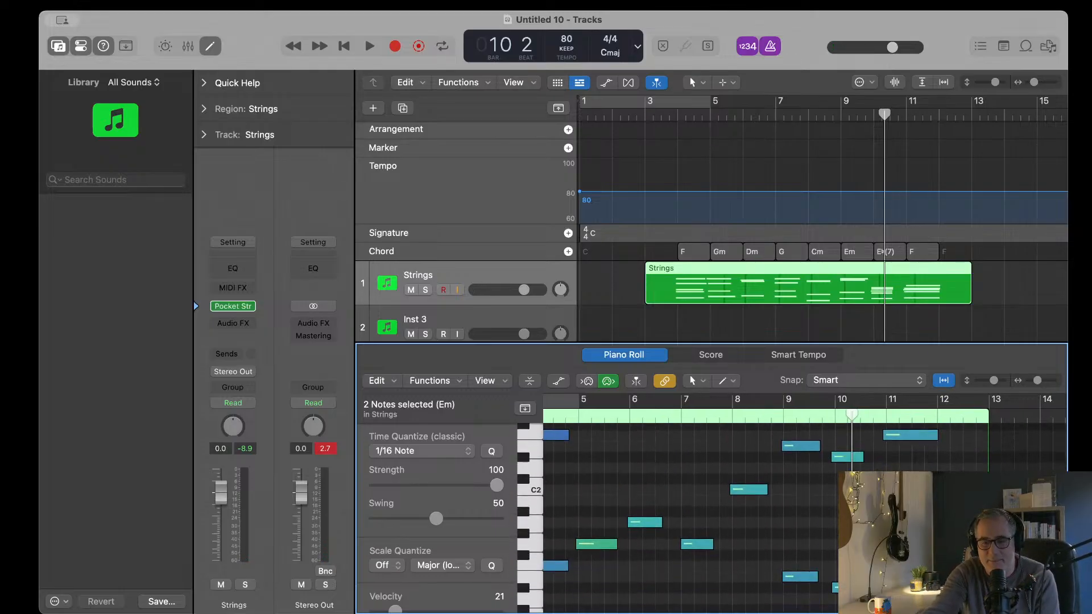
pyautogui.click(827, 516)
pyautogui.click(847, 588)
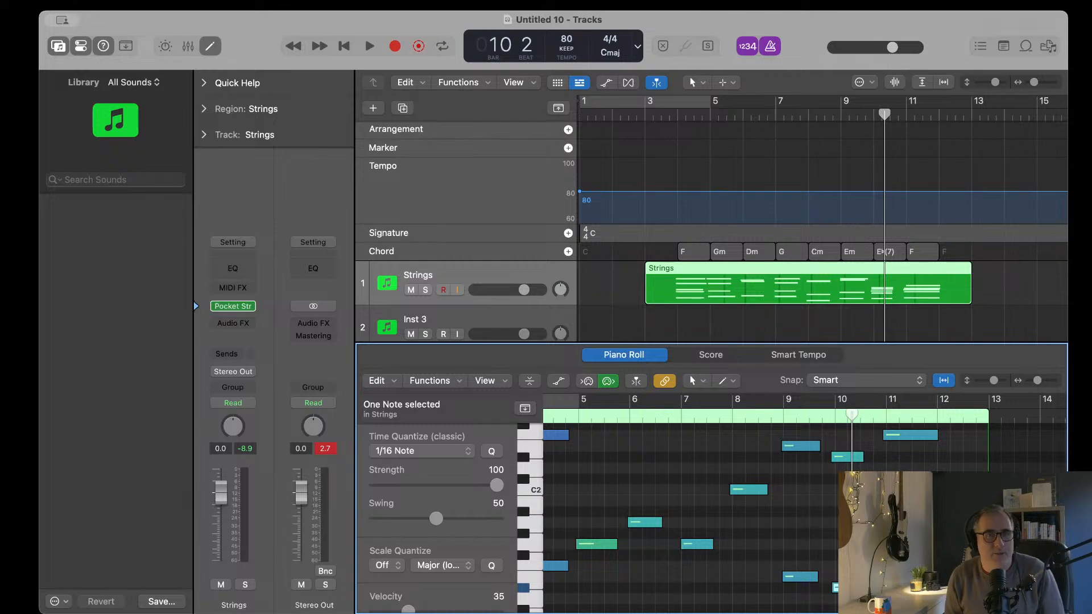
# Step: Examine the voicing of the bar 10 chord from its lowest to its highest note
pyautogui.scroll(5, 811, 539)
pyautogui.scroll(-1, 811, 539)
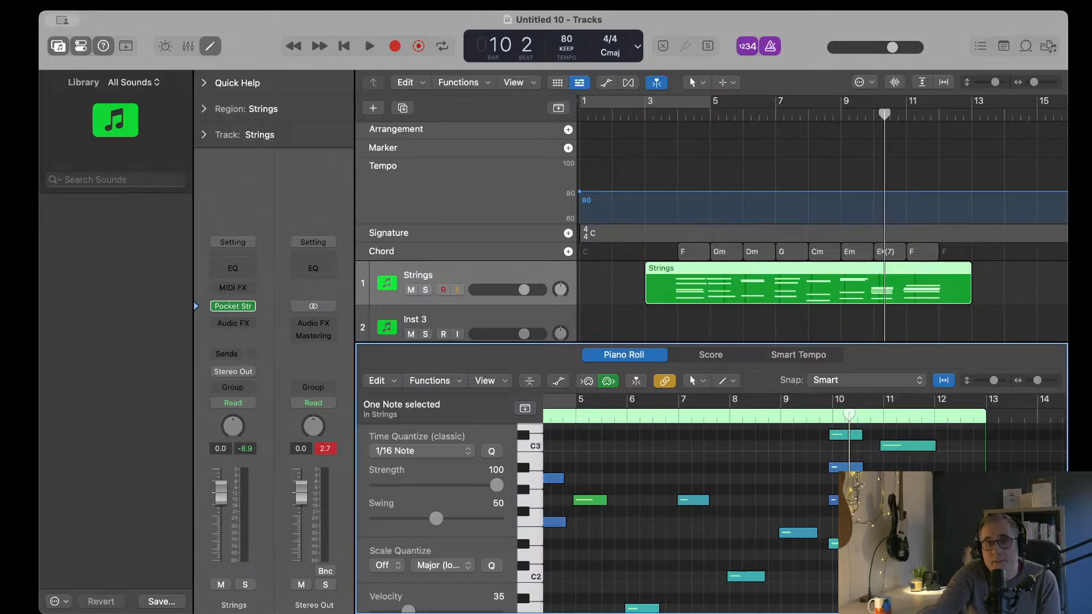
pyautogui.scroll(-1, 682, 512)
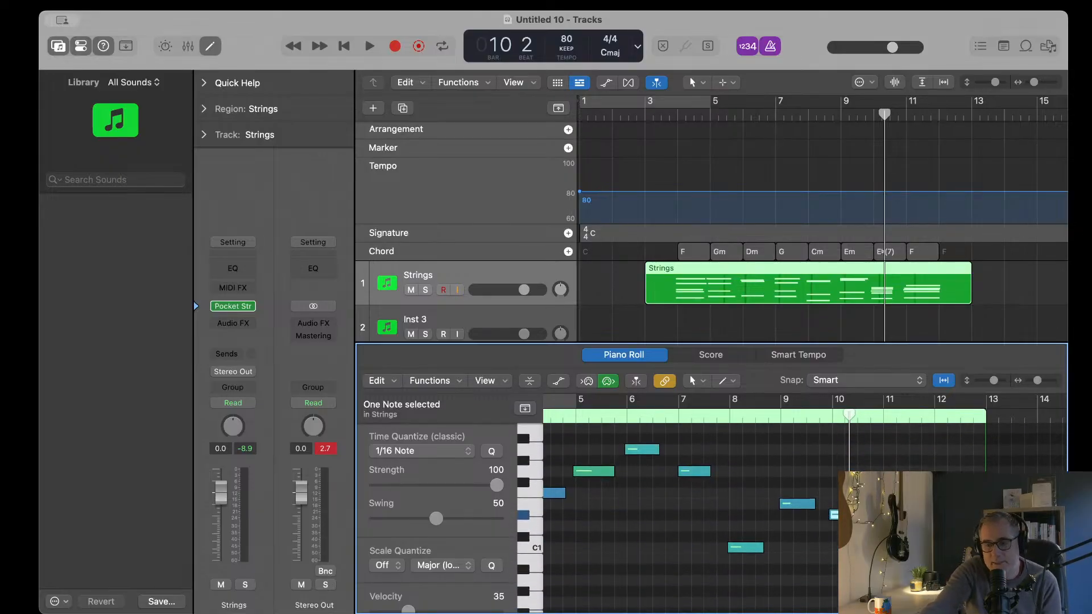
pyautogui.scroll(4, 682, 511)
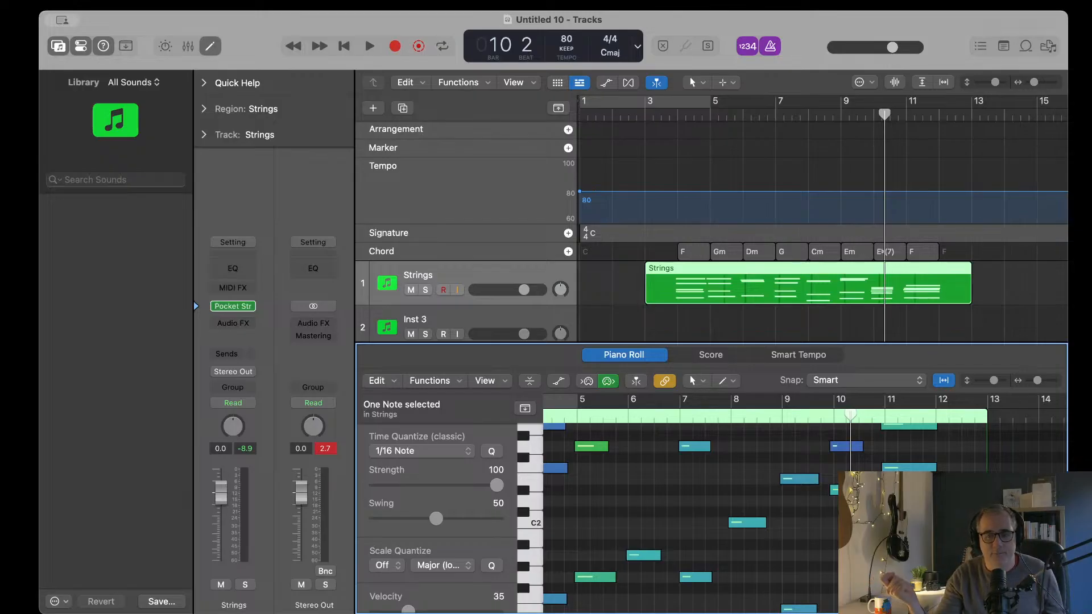
pyautogui.scroll(3, 768, 511)
pyautogui.scroll(1, 768, 500)
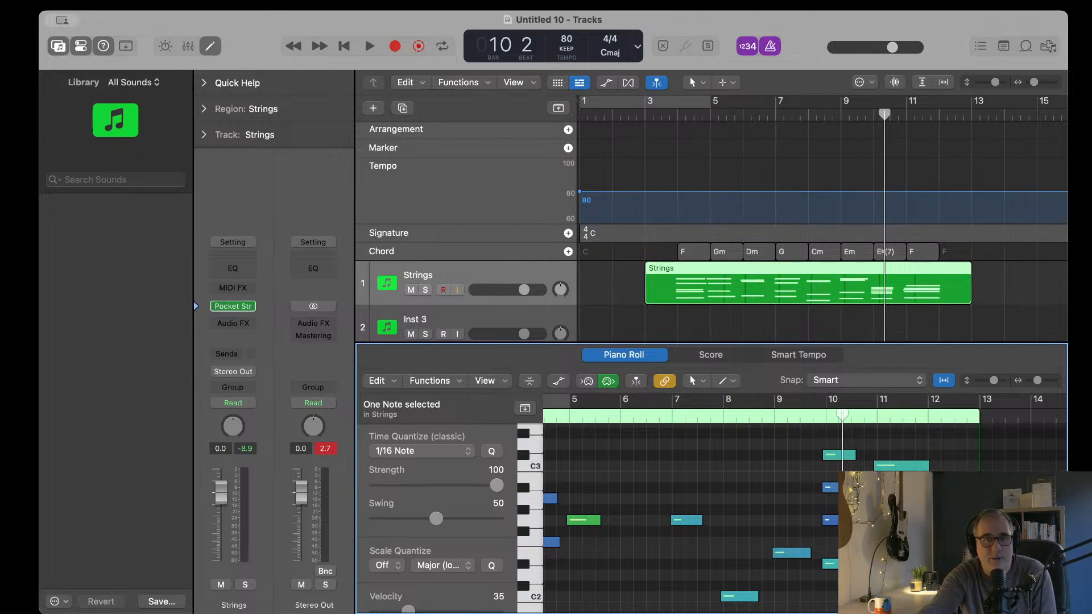
pyautogui.scroll(8, 682, 512)
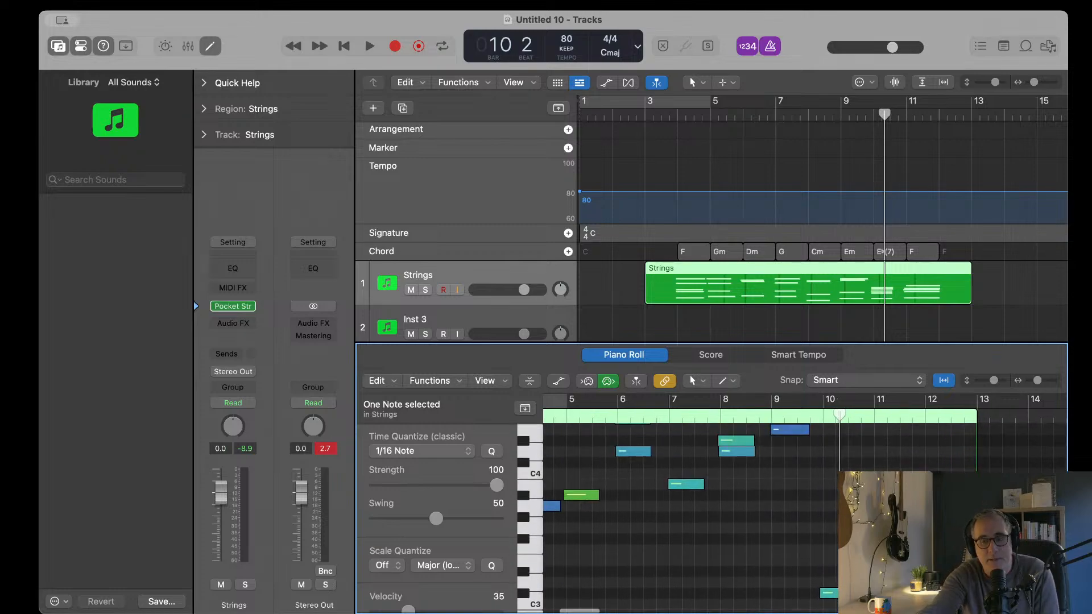
# Step: Compare the voicings of the chords from bar 4 onward with the chord at bar 10
pyautogui.hscroll(-5, 796, 511)
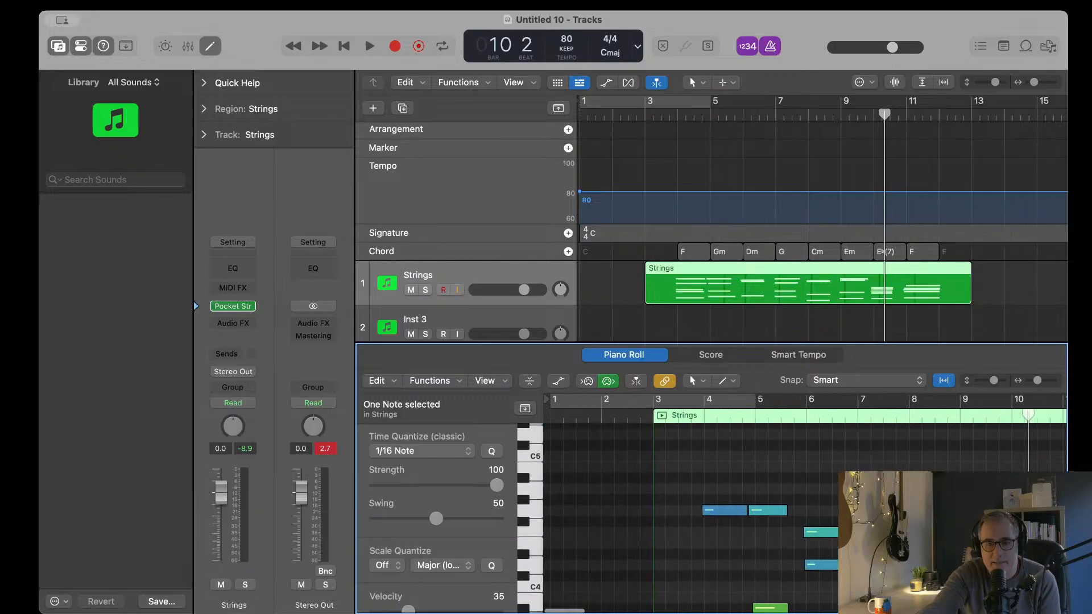
pyautogui.scroll(-2, 797, 512)
pyautogui.scroll(2, 796, 512)
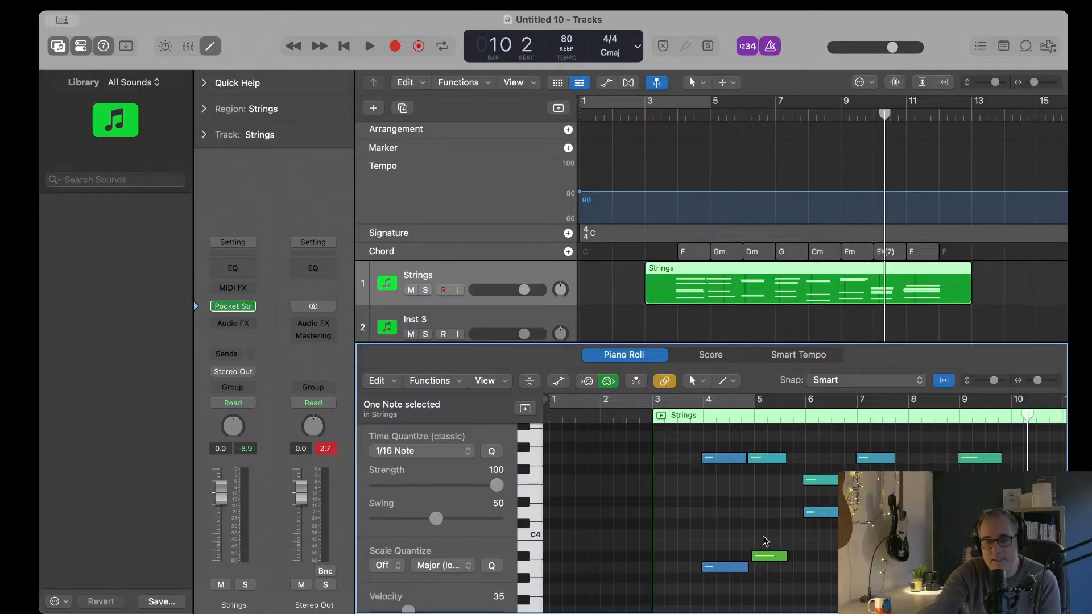
pyautogui.scroll(-10, 729, 546)
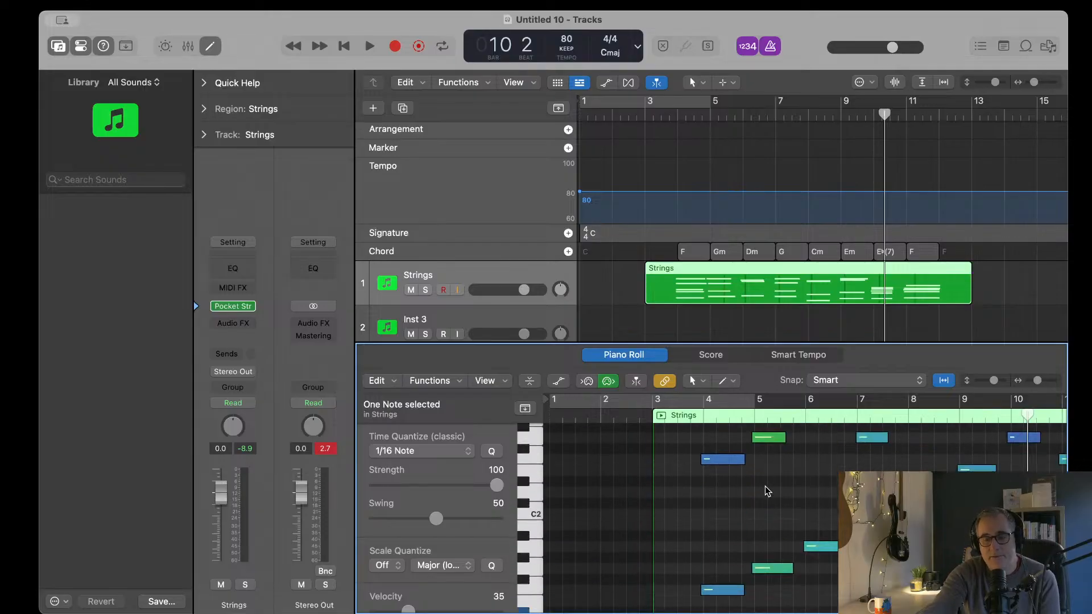
pyautogui.scroll(-2, 768, 490)
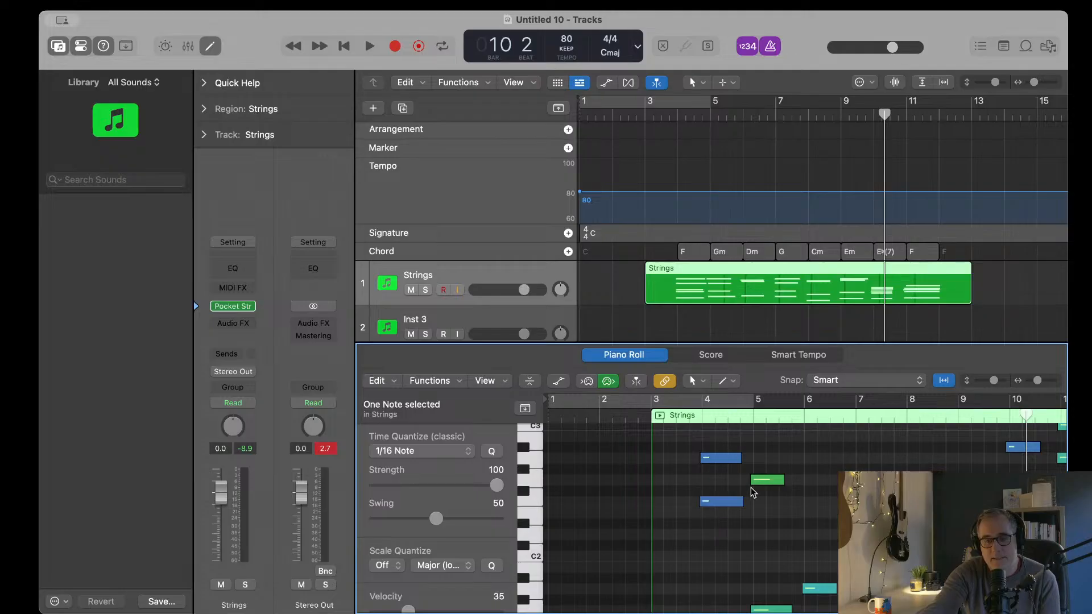
pyautogui.scroll(6, 739, 501)
pyautogui.hscroll(5, 740, 500)
pyautogui.scroll(3, 739, 500)
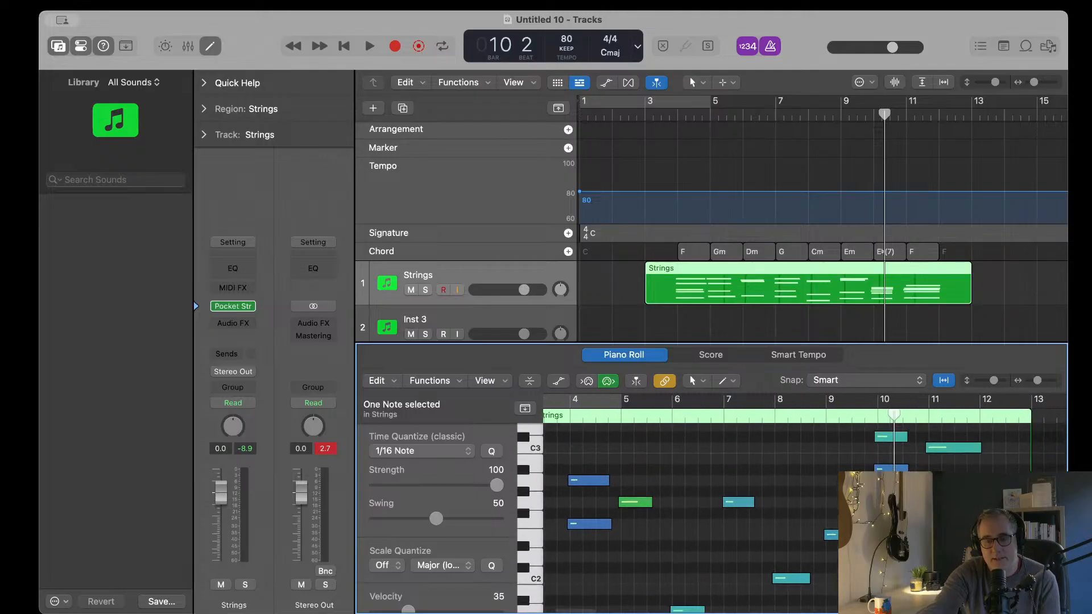
pyautogui.scroll(-2, 739, 512)
pyautogui.hscroll(2, 740, 512)
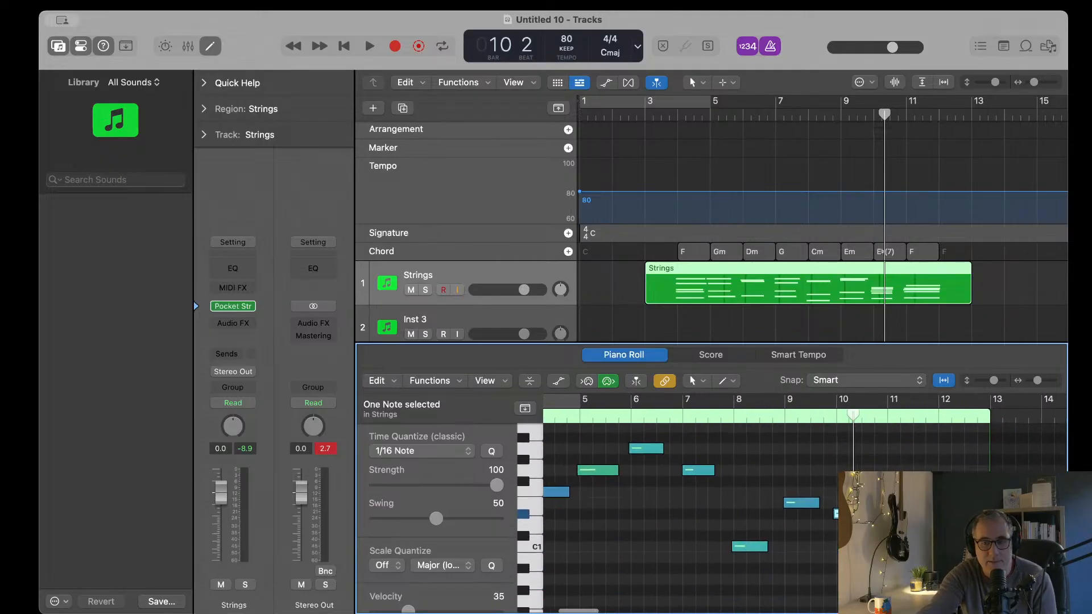
# Step: Audition the low E♭1 and E♭2 notes of the bar 10 chord and transpose its B♭2 note up an octave
pyautogui.scroll(3, 851, 447)
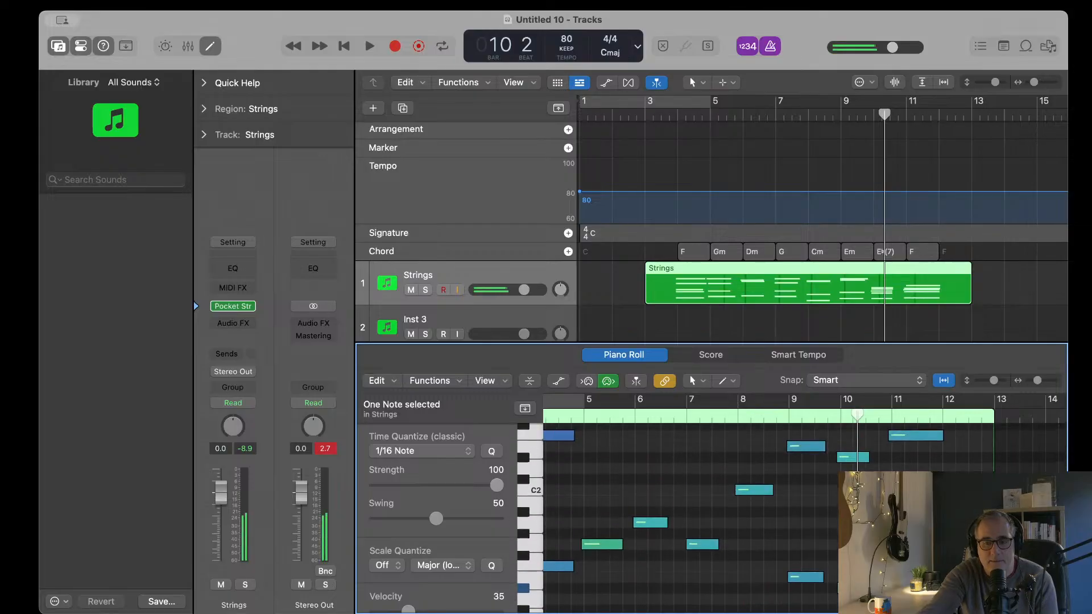
pyautogui.click(851, 446)
pyautogui.scroll(6, 852, 447)
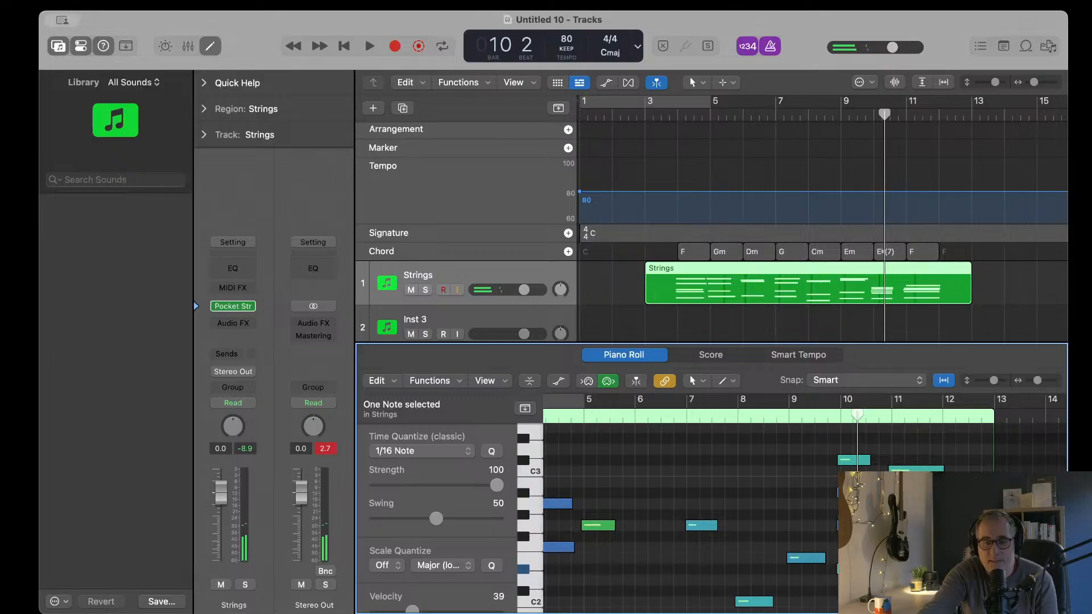
pyautogui.hscroll(-2, 796, 512)
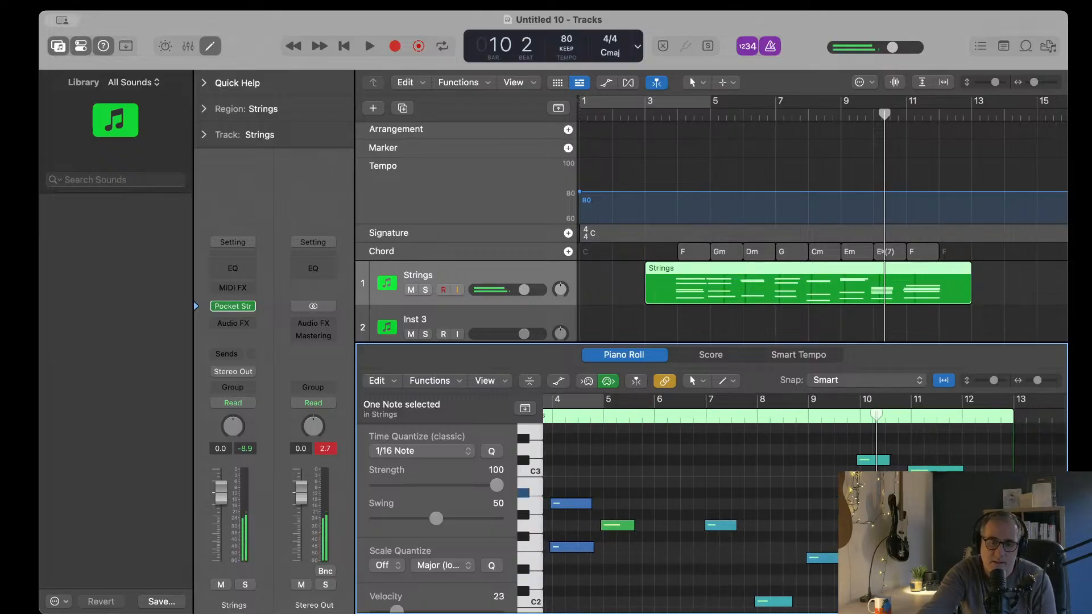
pyautogui.scroll(-6, 683, 512)
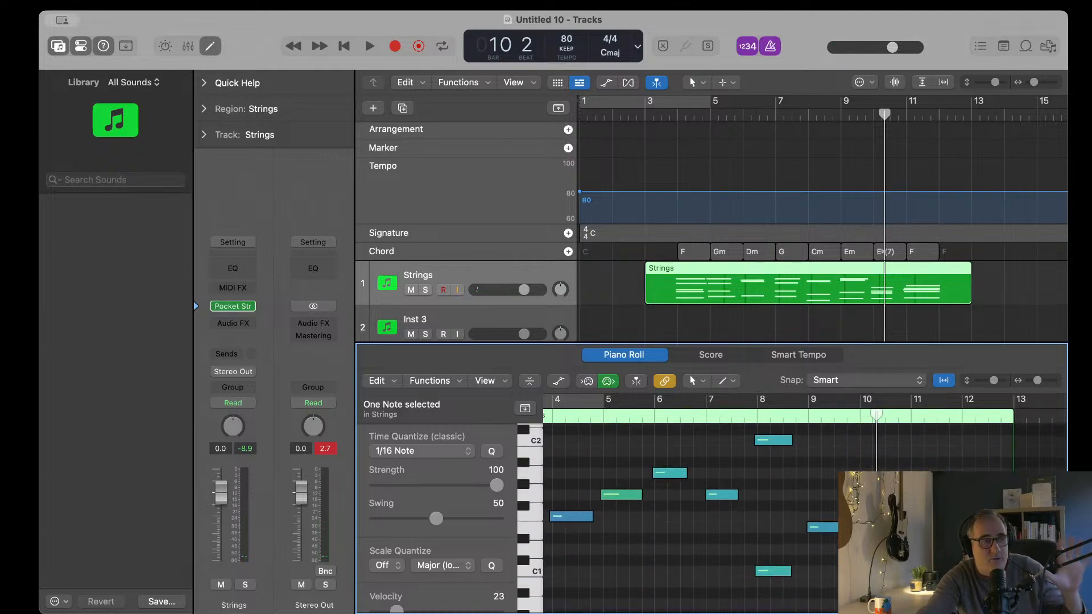
pyautogui.scroll(7, 682, 512)
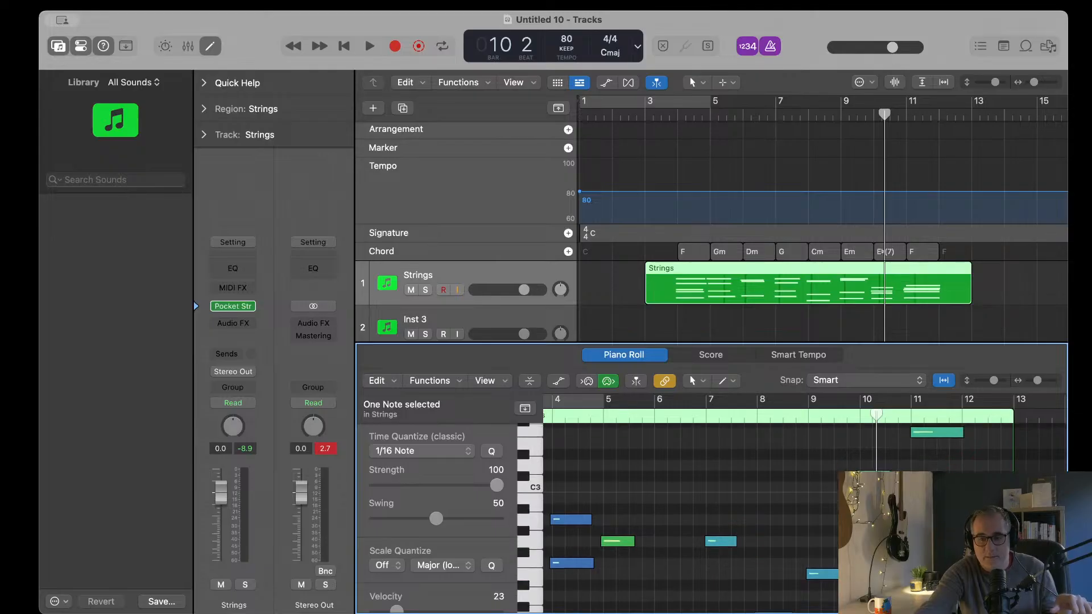
pyautogui.scroll(1, 682, 511)
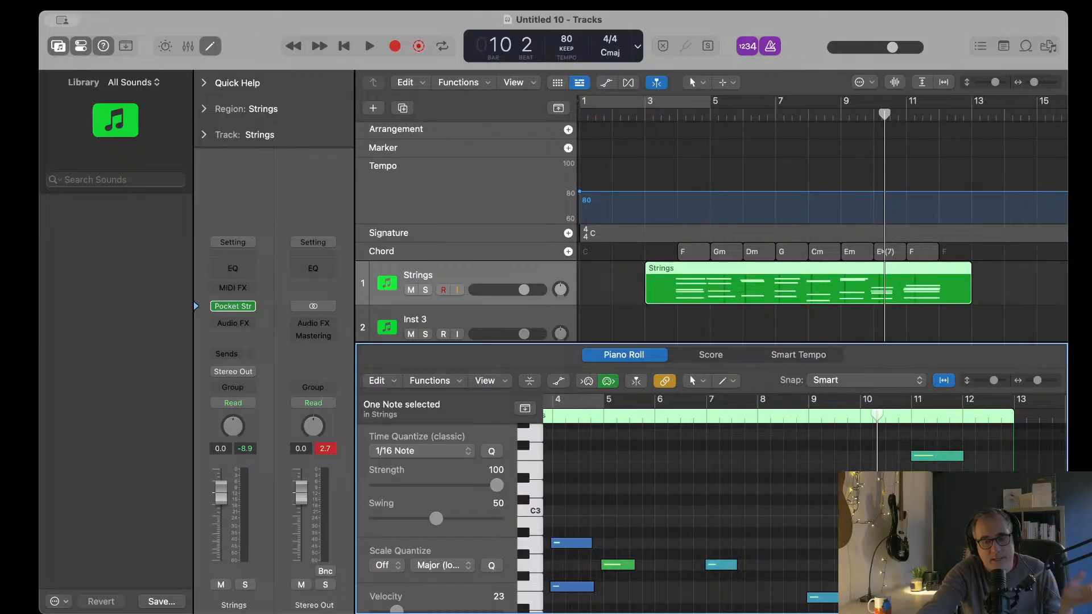
pyautogui.scroll(-2, 683, 512)
pyautogui.hscroll(1, 682, 512)
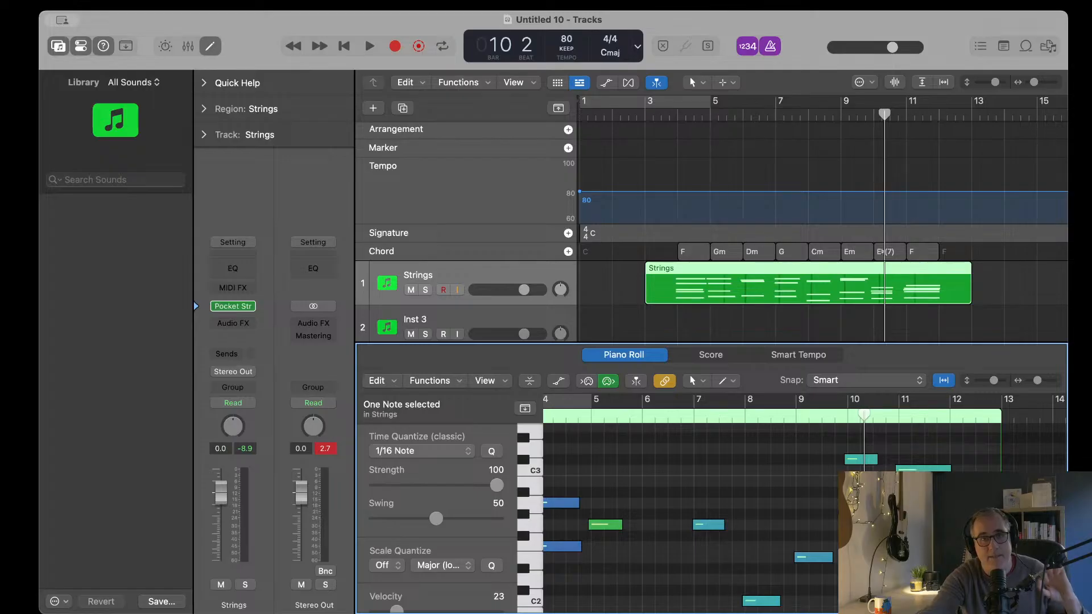
# Step: Transpose the D♭3 and G2 notes of the bar 10 chord up an octave to D♭4 and G3
pyautogui.scroll(2, 682, 512)
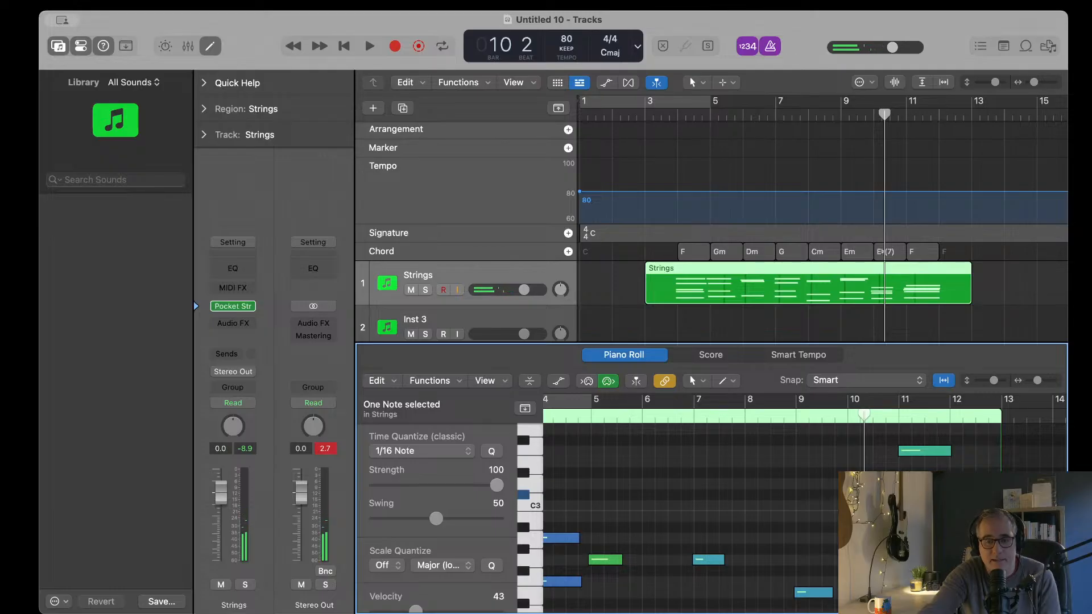
pyautogui.hscroll(-2, 796, 500)
pyautogui.scroll(2, 796, 512)
pyautogui.hscroll(1, 796, 512)
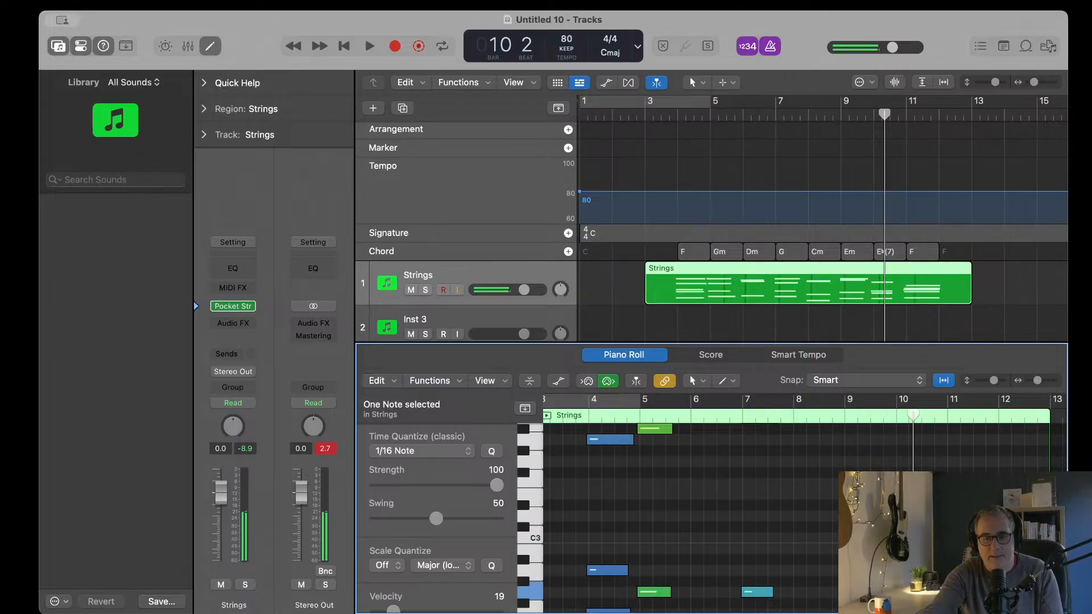
pyautogui.hotkey('alt', 'shift', 'Up')
pyautogui.scroll(4, 796, 512)
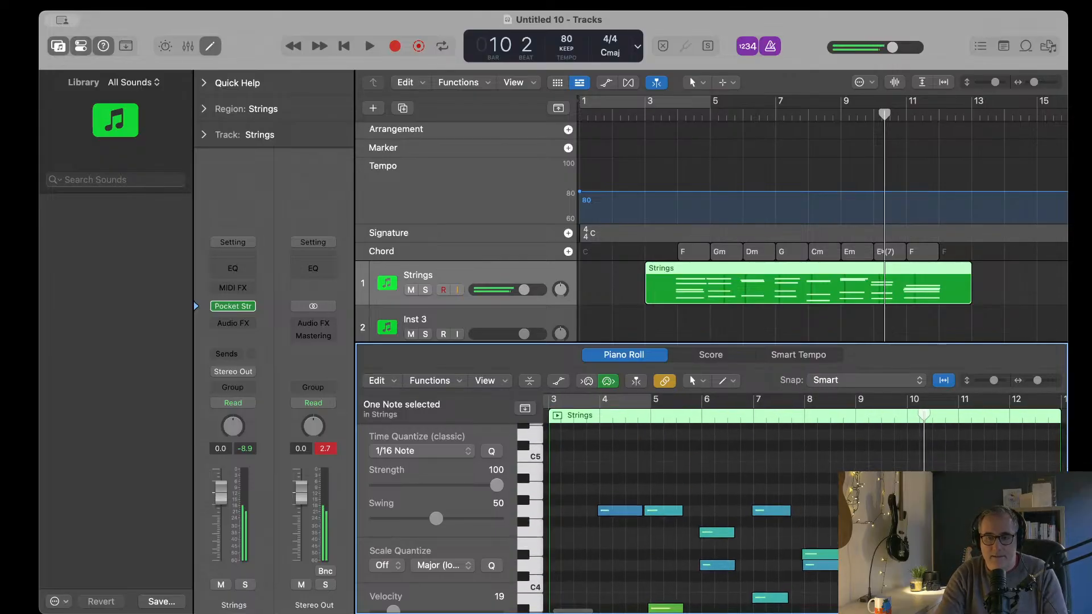
pyautogui.scroll(5, 797, 512)
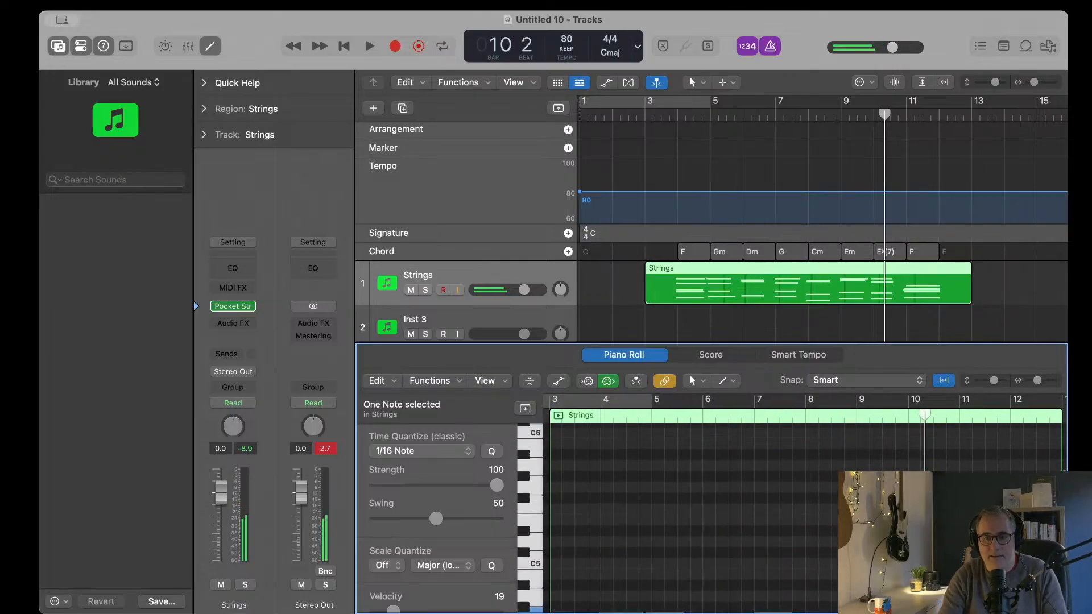
pyautogui.hscroll(1, 796, 512)
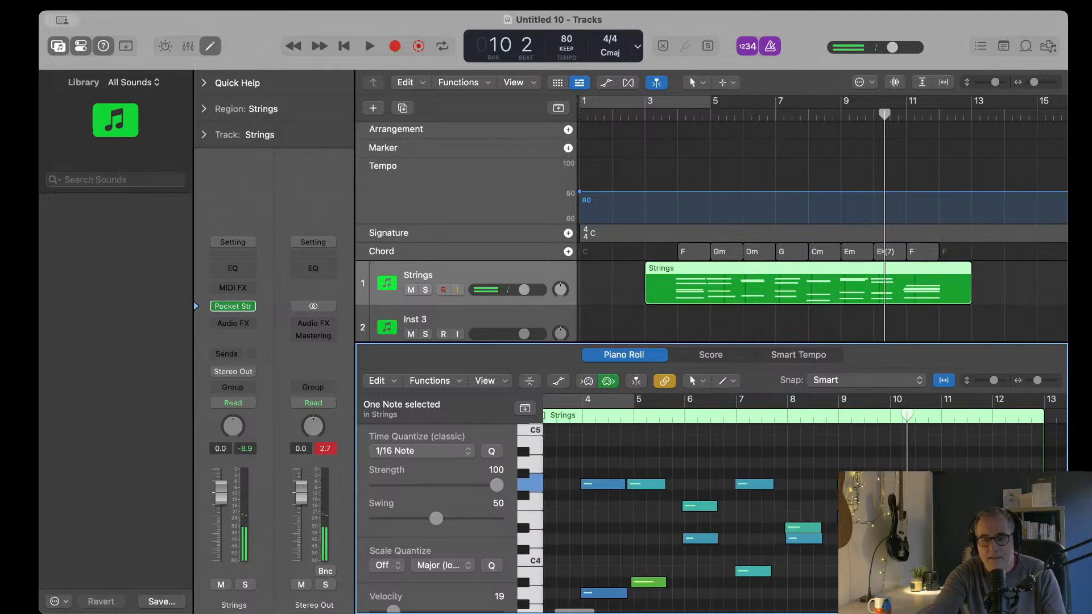
pyautogui.hscroll(-1, 796, 512)
pyautogui.scroll(-4, 541, 465)
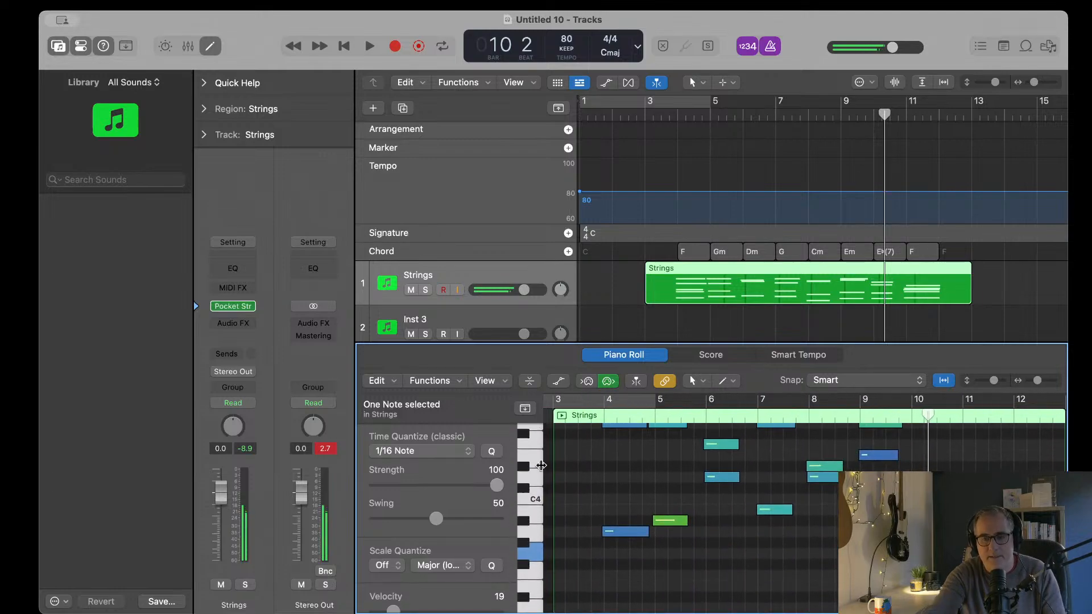
# Step: Play the progression from just before bar 7 into bar 11 to hear the chord at bar 10
pyautogui.click(591, 415)
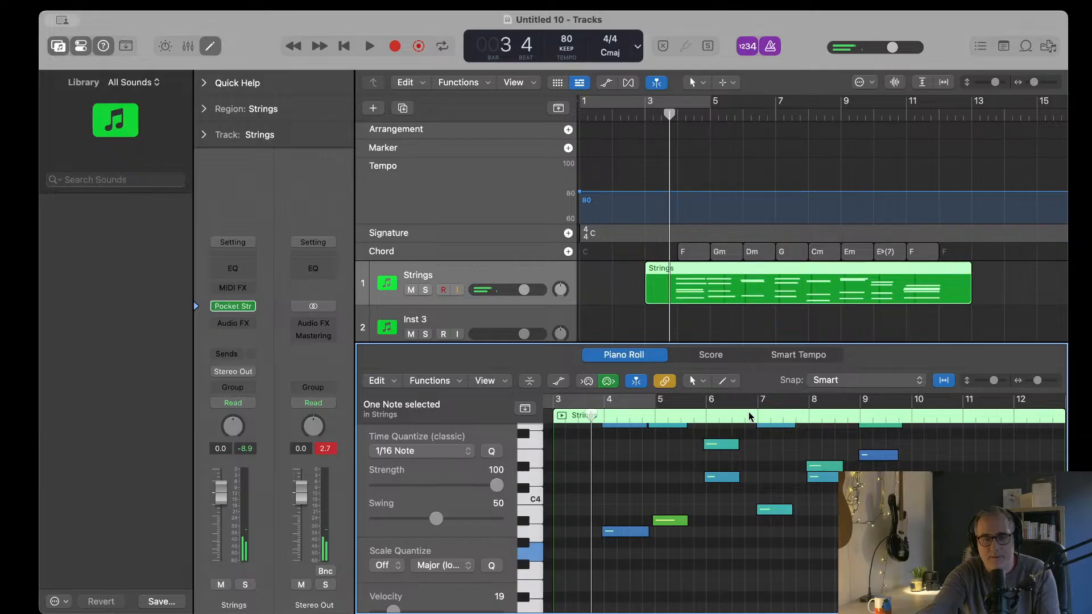
pyautogui.click(748, 416)
pyautogui.press('space')
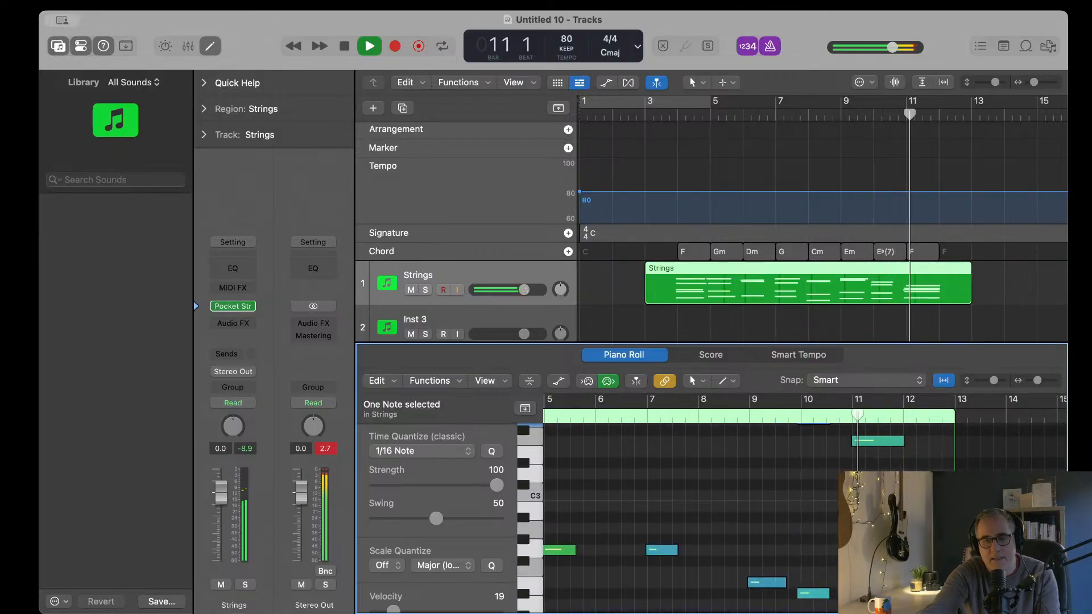
pyautogui.press('space')
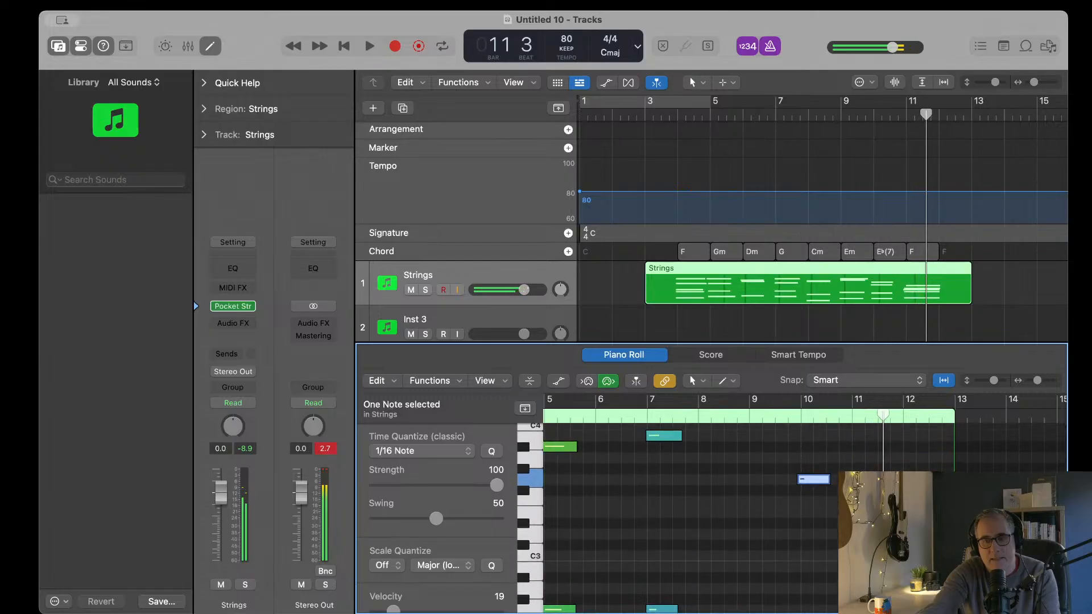
# Step: Select the D♭4 and G3 notes of the bar 10 chord together and transpose them up an octave
pyautogui.scroll(3, 811, 473)
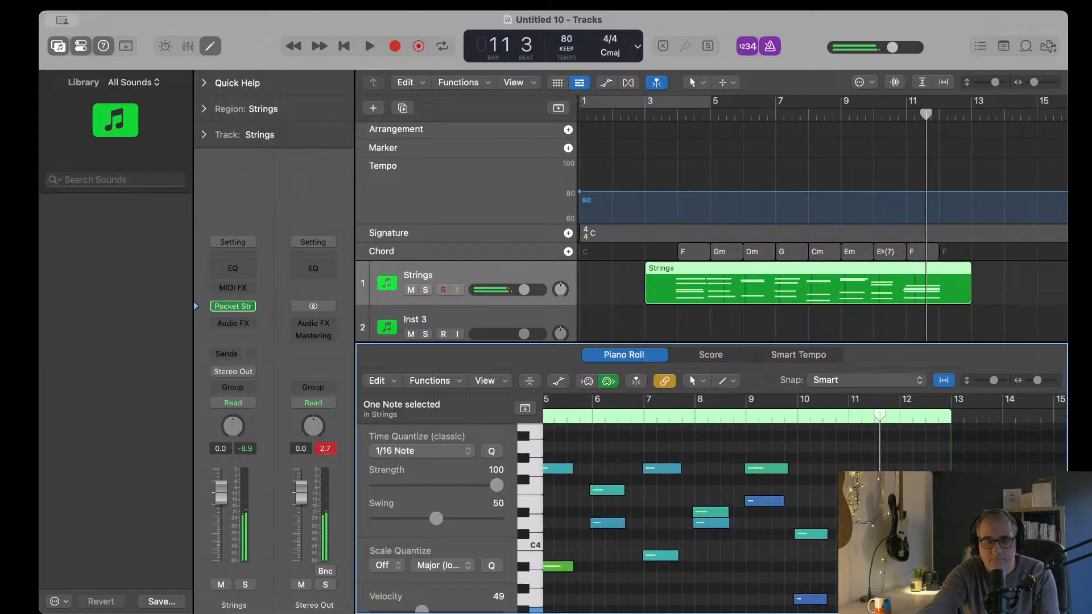
pyautogui.moveTo(810, 473); pyautogui.dragTo(813, 586)
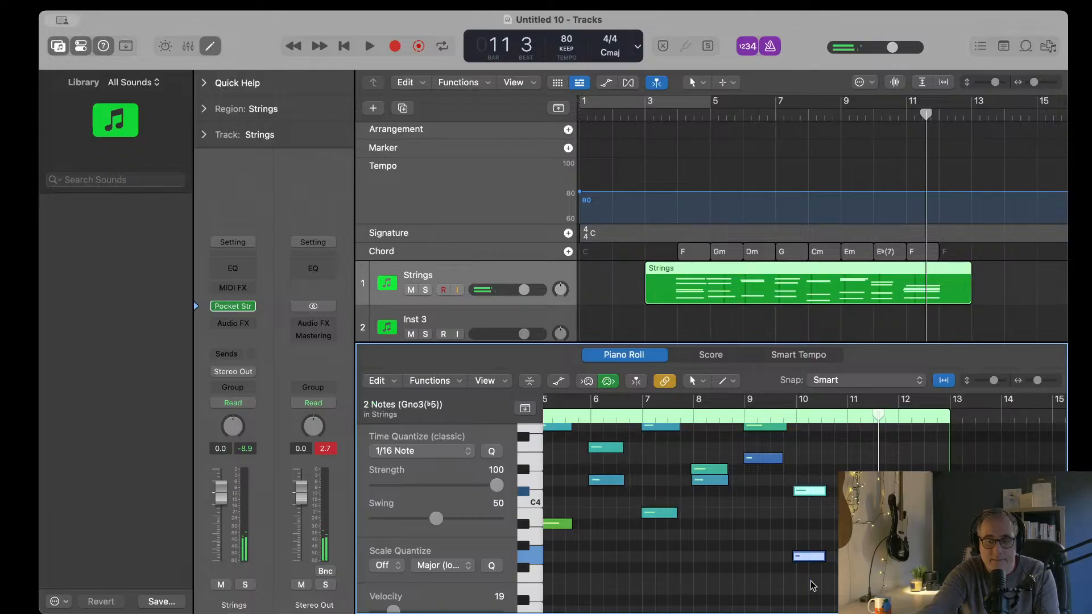
pyautogui.hotkey('alt', 'shift', 'Up')
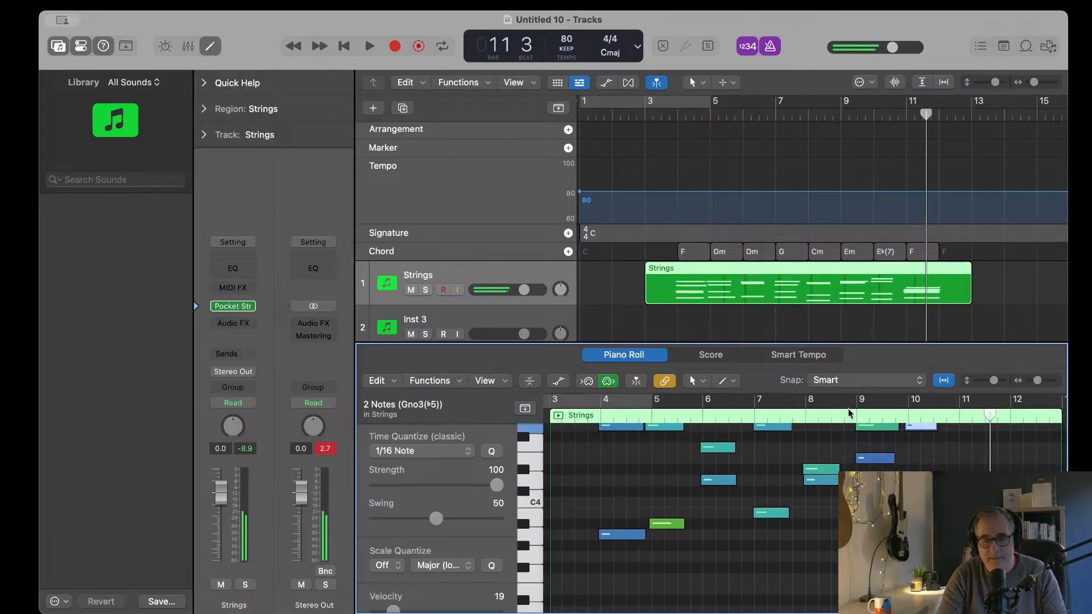
# Step: Audition the bar 10 chord by playing from just before bar 8 to bar 11, and clear the note selection
pyautogui.click(794, 418)
pyautogui.press('space')
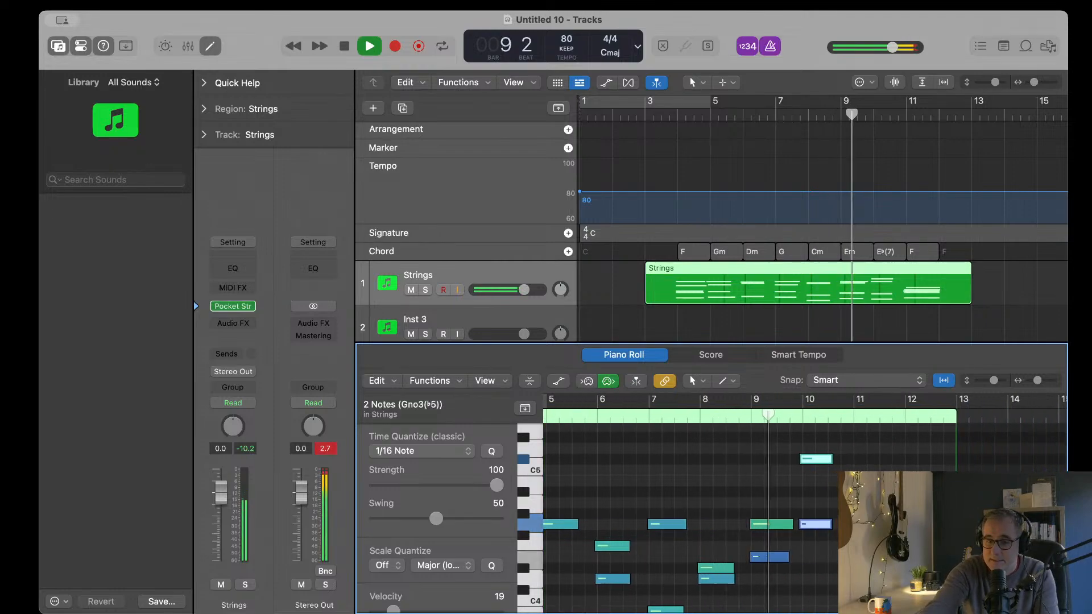
pyautogui.press('space')
pyautogui.click(824, 499)
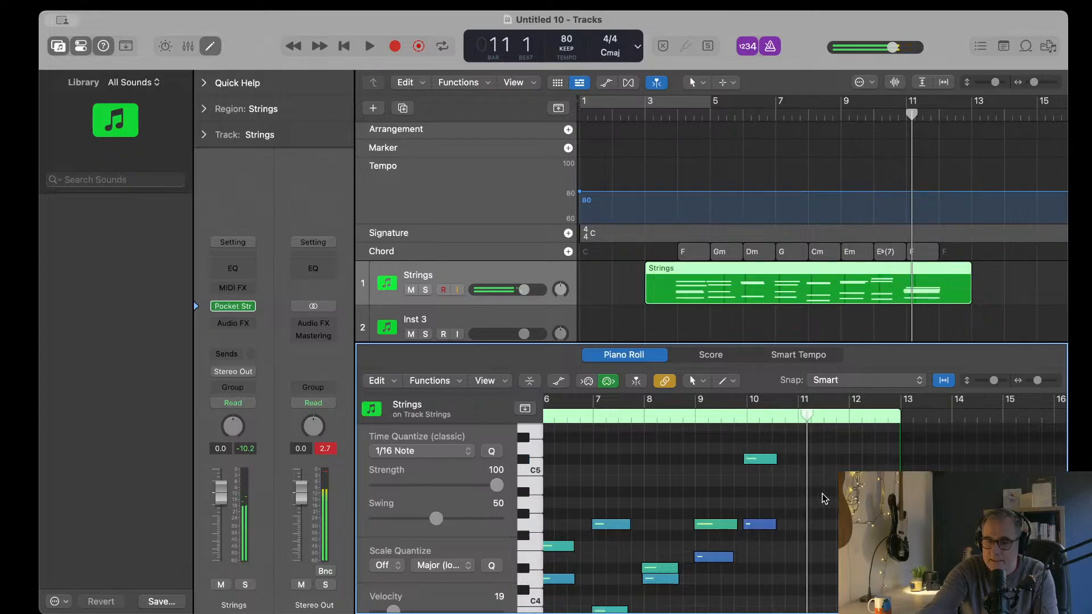
# Step: Transpose the top D♭5 note of the bar 10 chord down an octave to D♭4
pyautogui.click(762, 459)
pyautogui.hotkey('alt', 'shift', 'Down')
pyautogui.hscroll(-5, 762, 459)
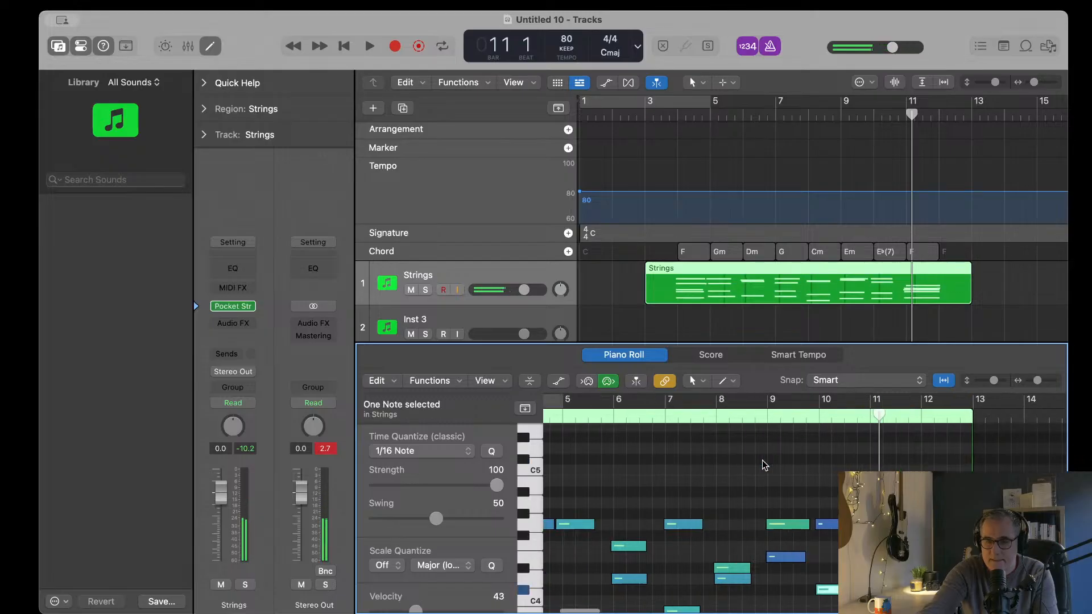
pyautogui.hscroll(3, 930, 456)
pyautogui.scroll(-3, 929, 456)
pyautogui.scroll(2, 930, 456)
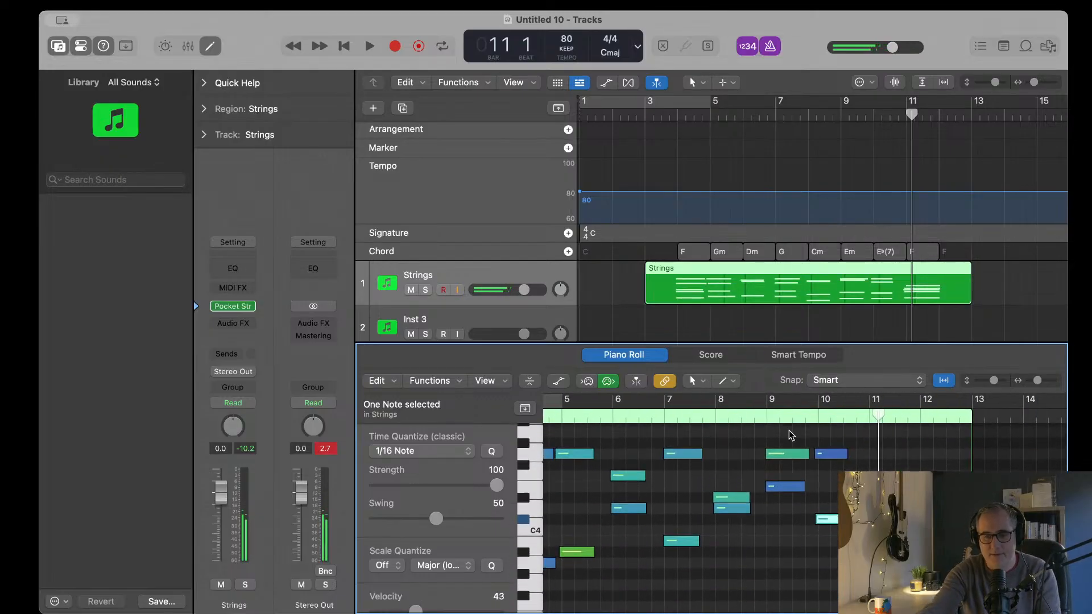
# Step: Play from just before bar 9 into bar 11 while examining the chords' upper and lower notes
pyautogui.doubleClick(759, 415)
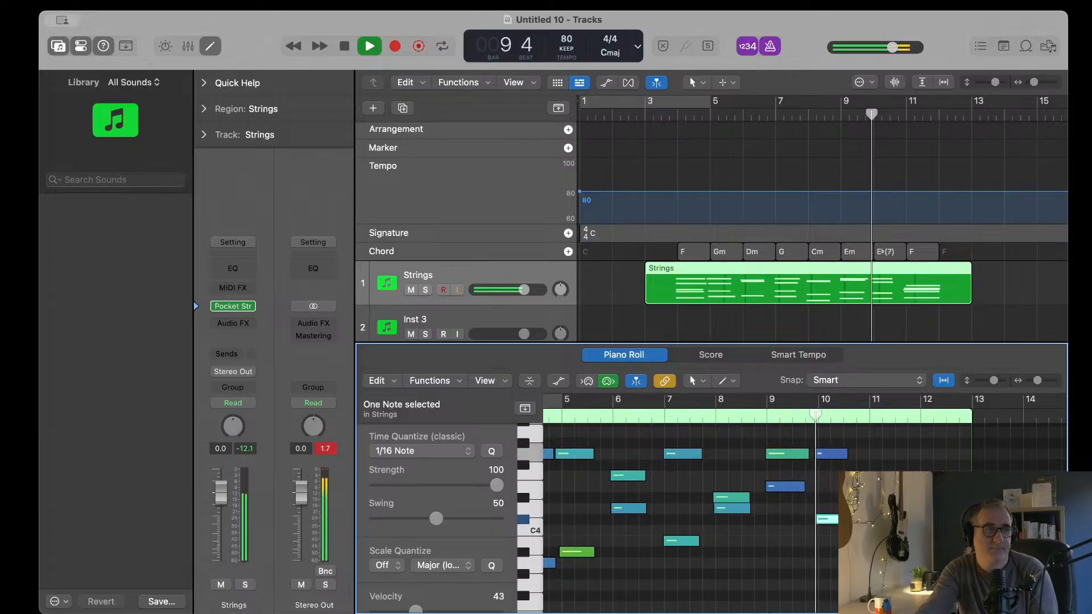
pyautogui.scroll(-3, 843, 433)
pyautogui.scroll(-10, 842, 434)
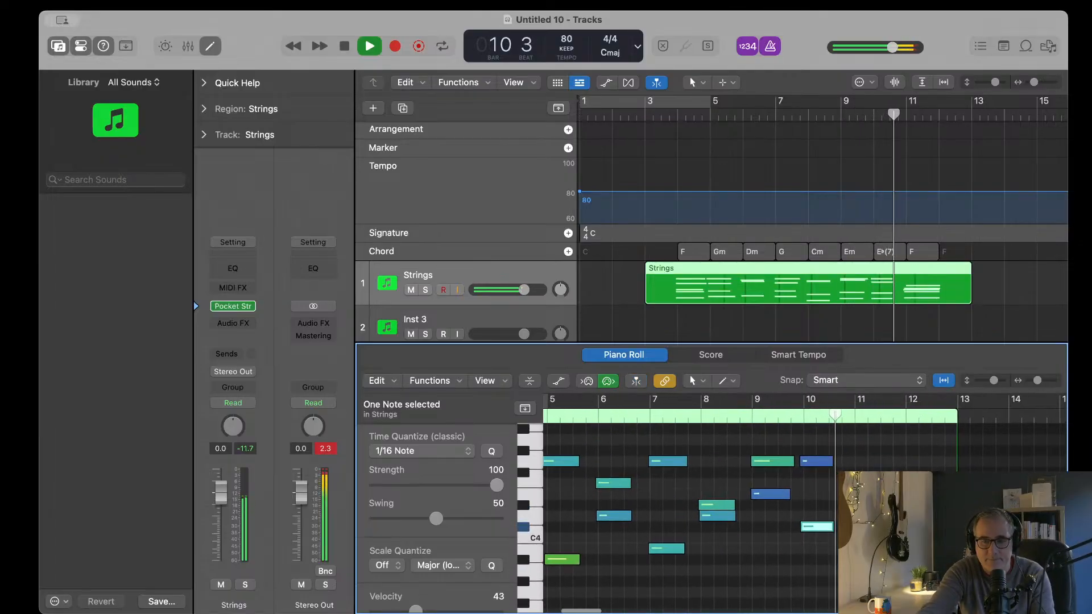
pyautogui.scroll(-9, 843, 434)
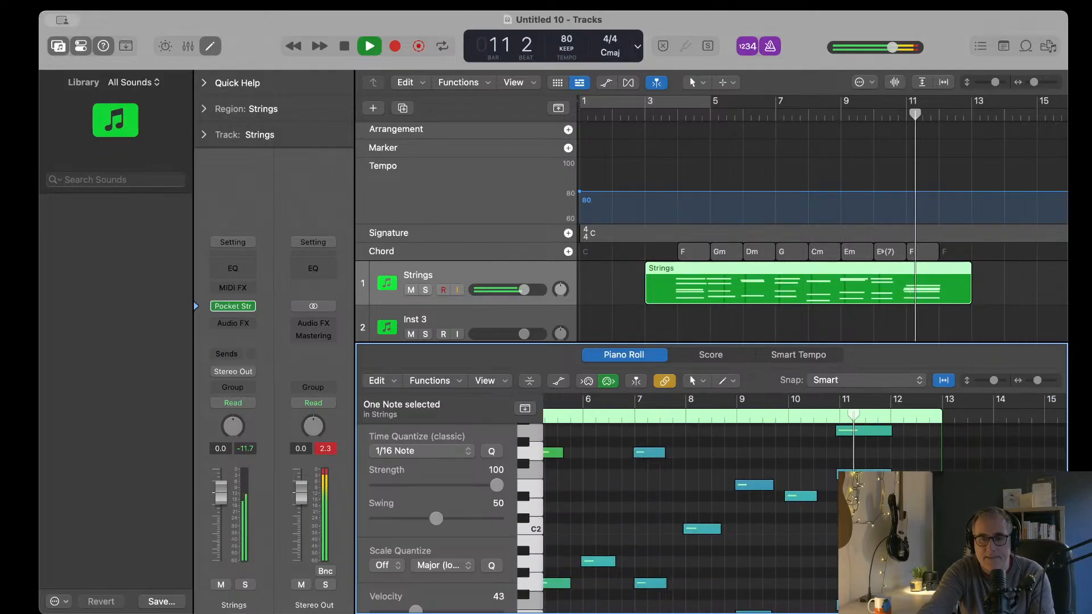
pyautogui.press('space')
# Step: Transpose the A2 and F3 notes of the bar 11 chord up an octave and play the result from mid bar 8
pyautogui.scroll(6, 688, 512)
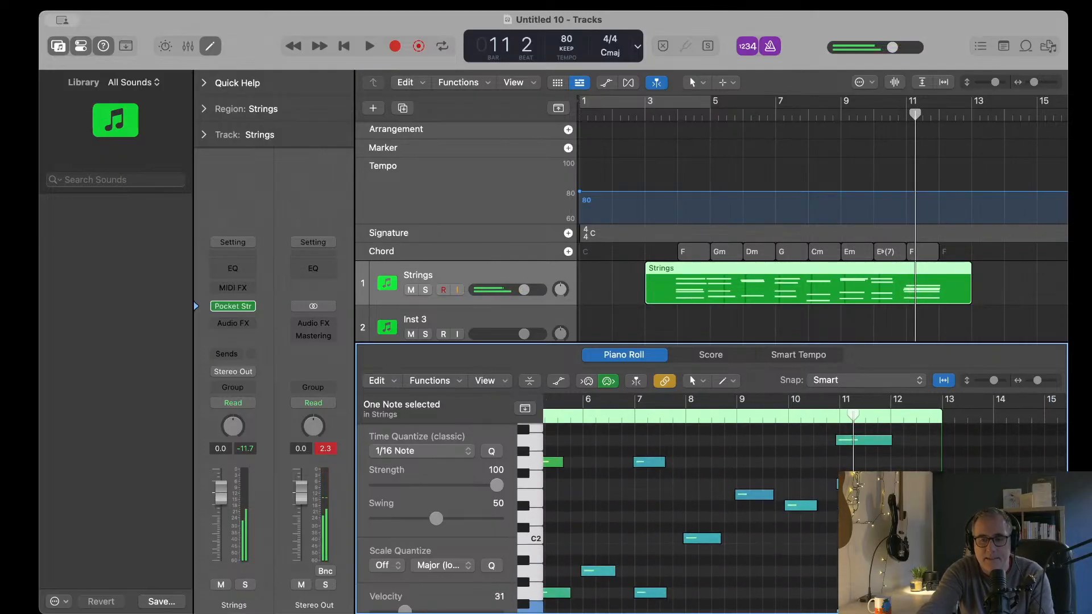
pyautogui.scroll(4, 836, 502)
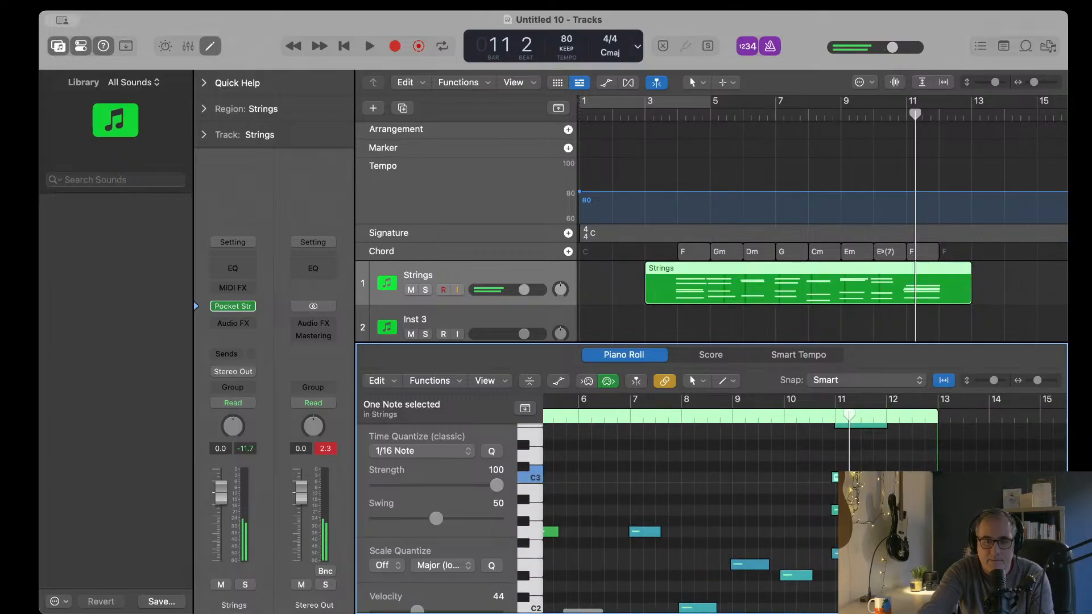
pyautogui.scroll(4, 688, 511)
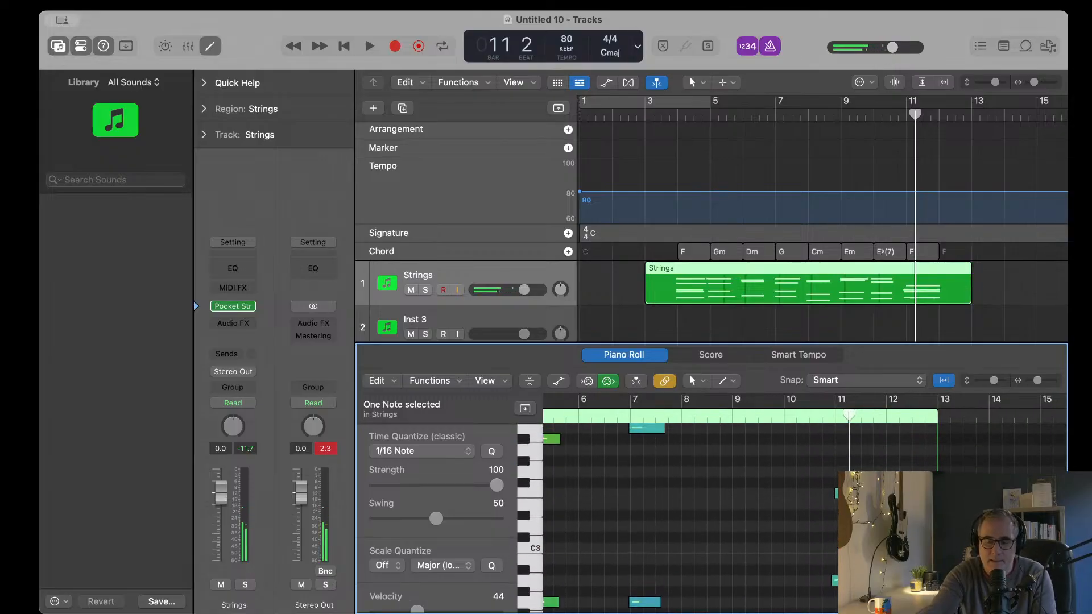
pyautogui.keyDown('shift'); pyautogui.click(847, 494); pyautogui.keyUp('shift')
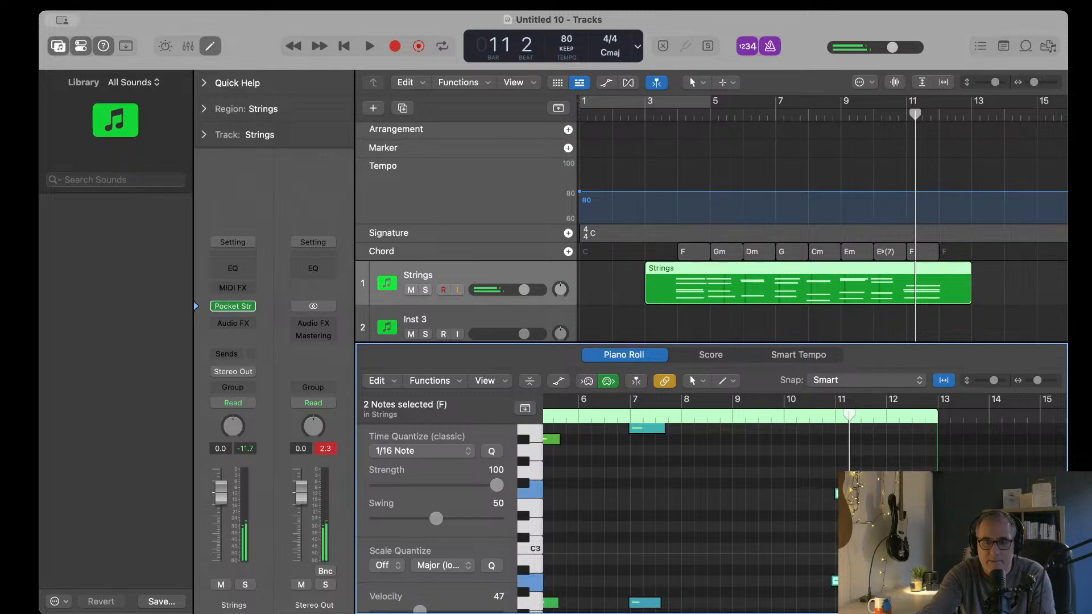
pyautogui.hscroll(-5, 802, 512)
pyautogui.scroll(8, 802, 512)
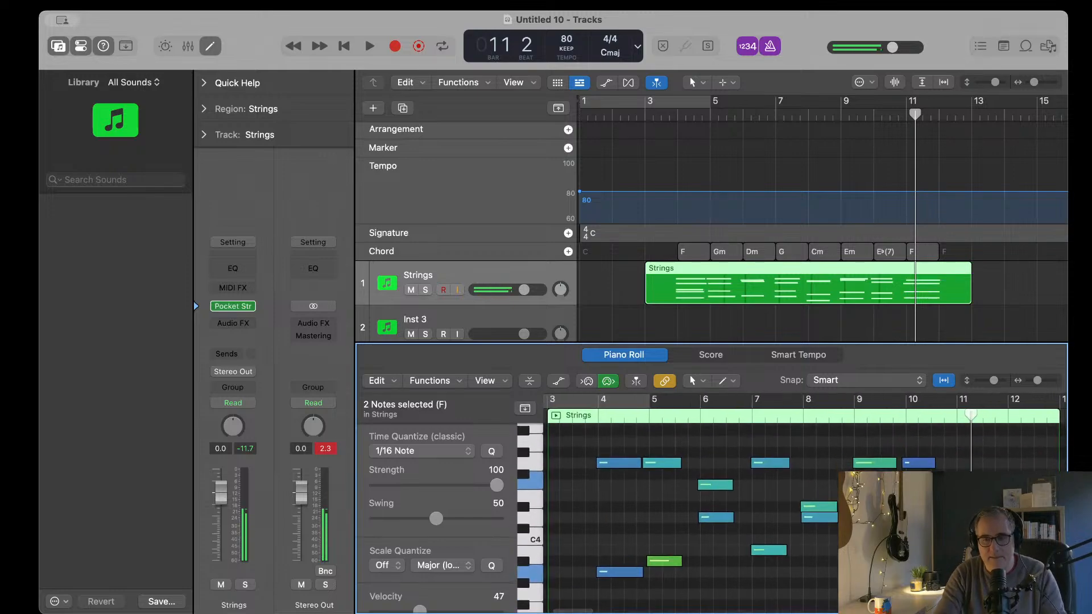
pyautogui.click(838, 415)
pyautogui.press('space')
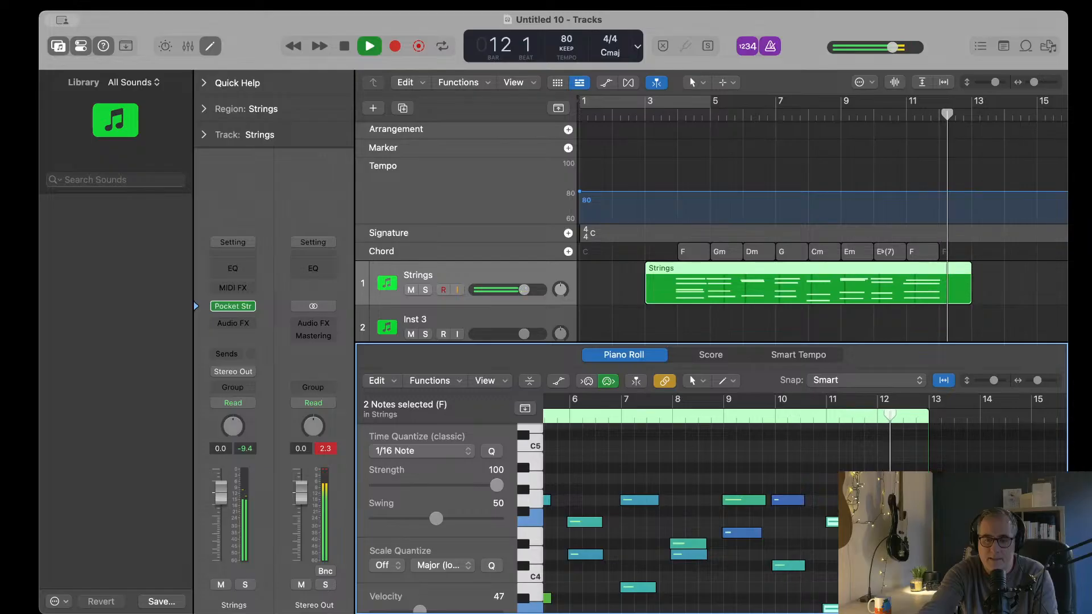
# Step: Play the whole progression from just before bar 4 to bar 12, switching the metronome off, and review all chord voicings
pyautogui.click(668, 118)
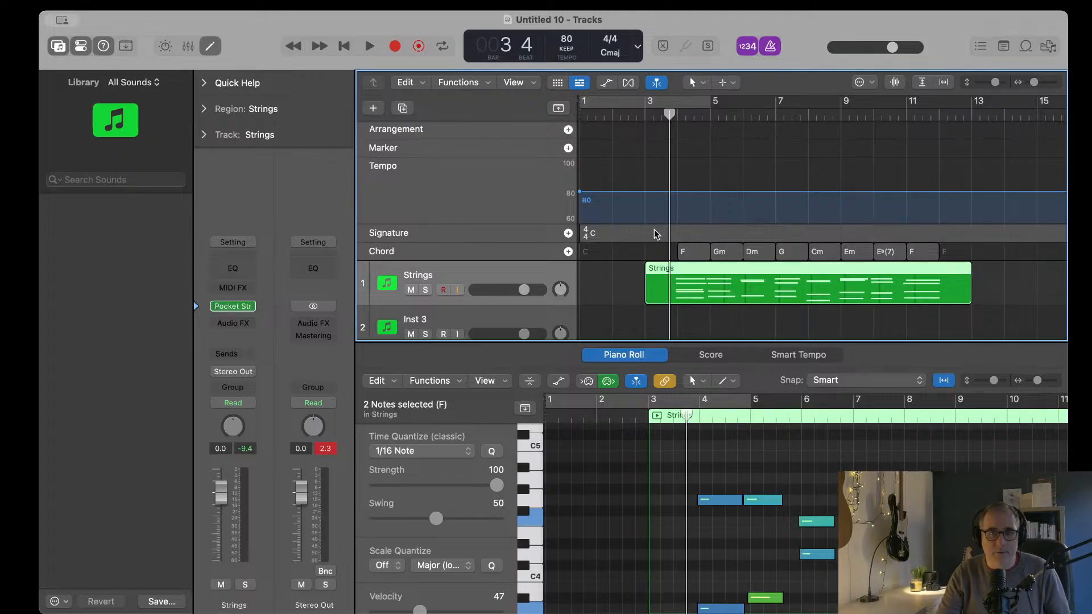
pyautogui.press('space')
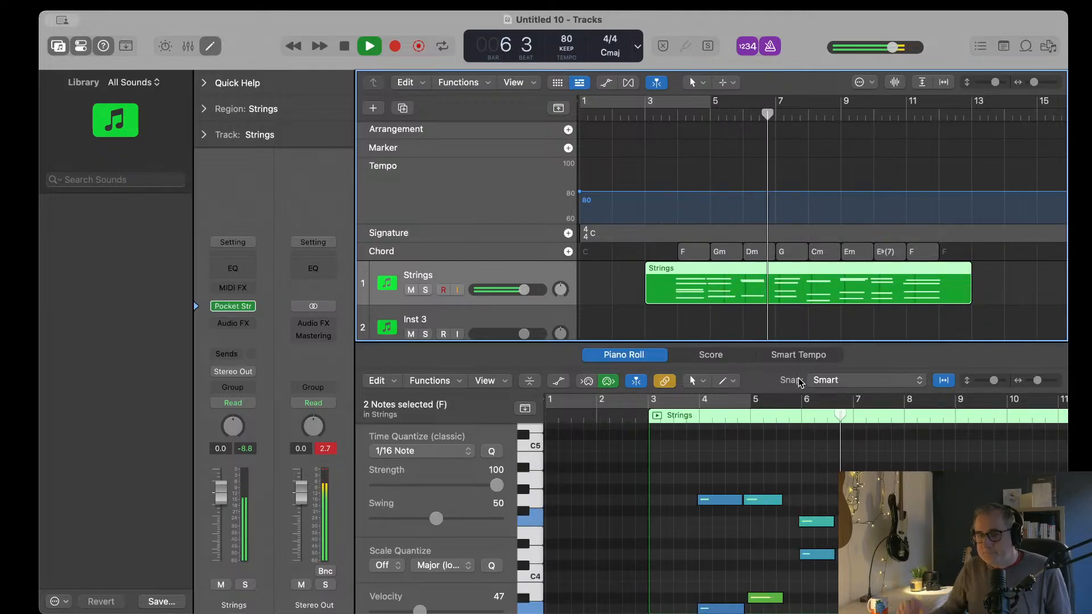
pyautogui.hscroll(5, 821, 515)
pyautogui.scroll(-3, 821, 514)
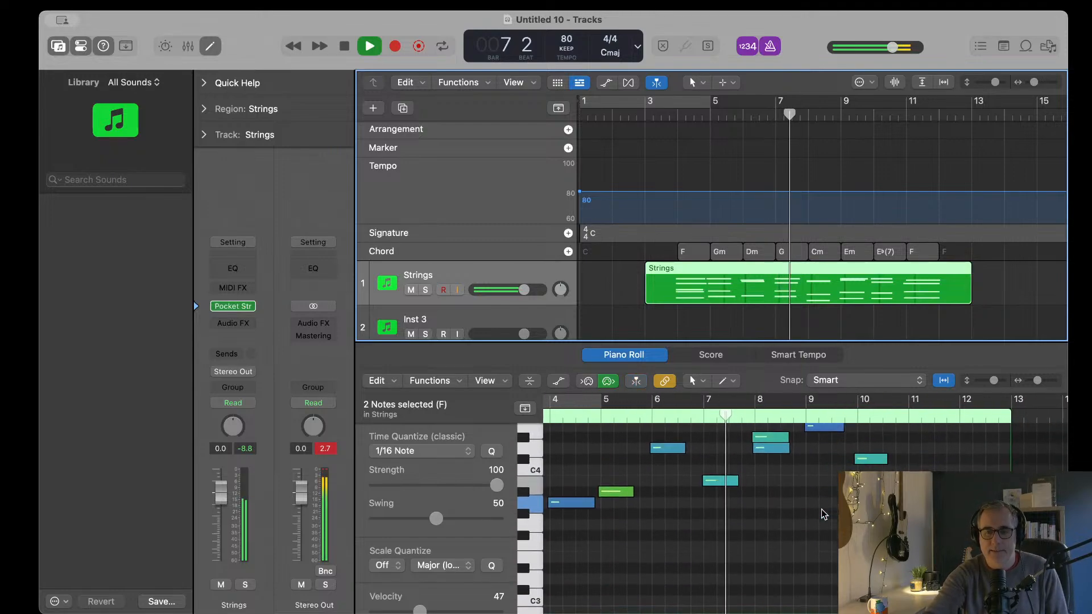
pyautogui.scroll(-2, 821, 509)
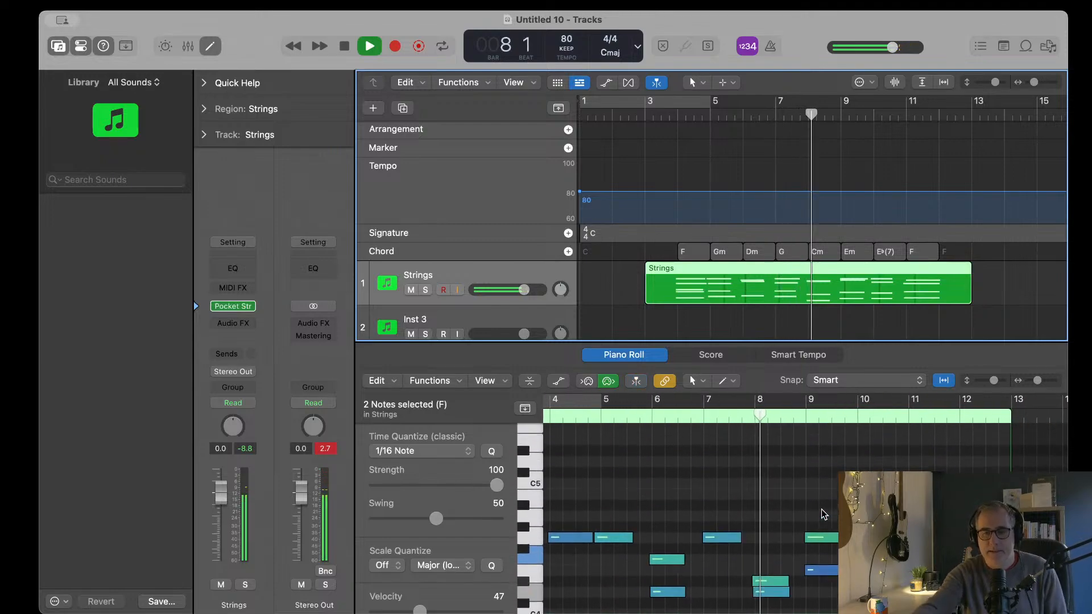
pyautogui.scroll(8, 821, 509)
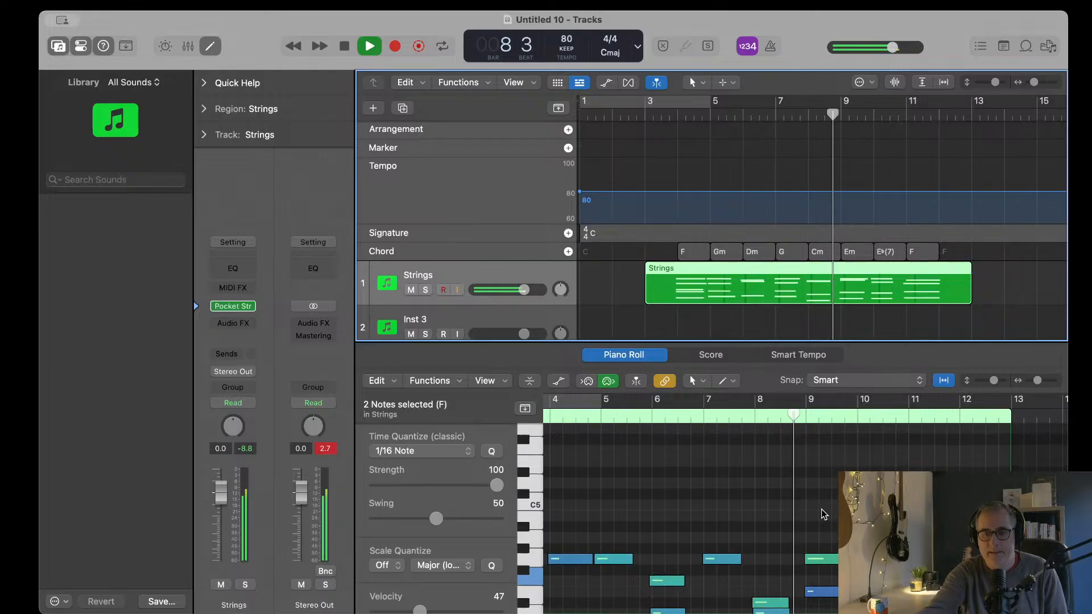
pyautogui.scroll(-8, 821, 509)
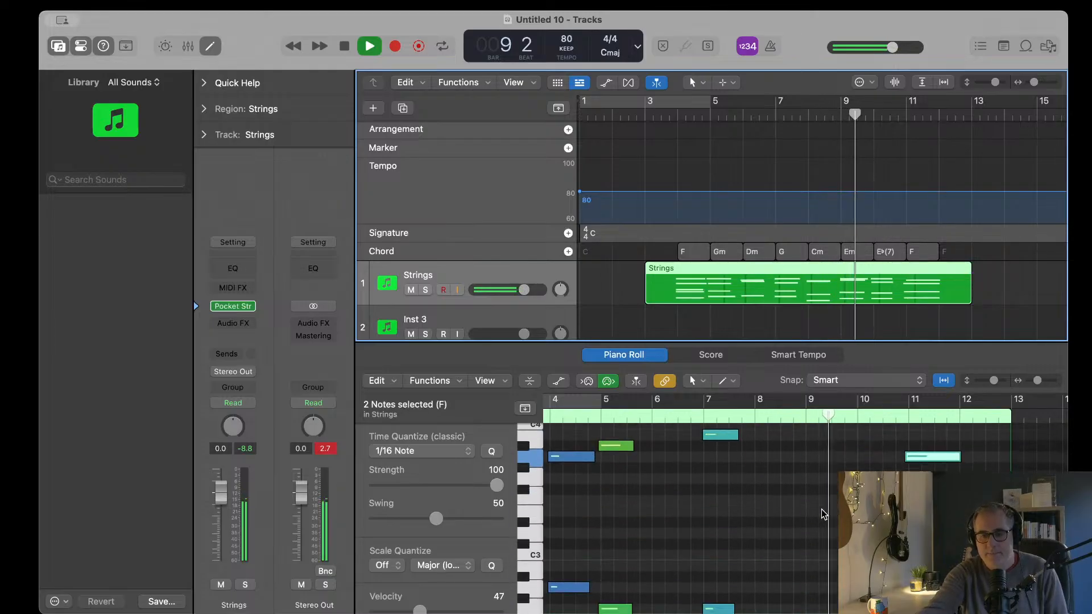
pyautogui.scroll(12, 821, 510)
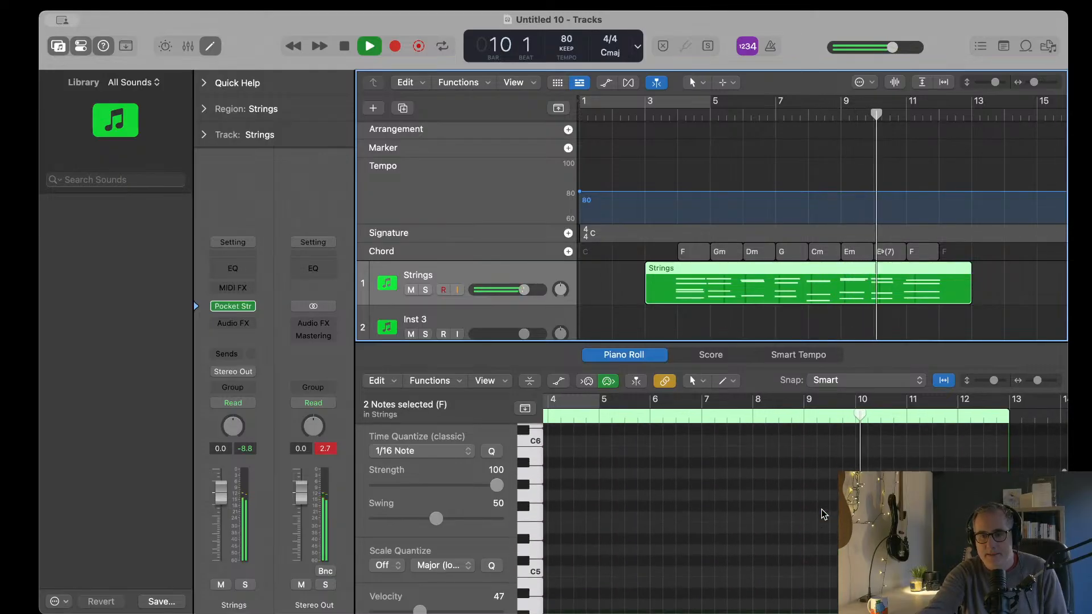
pyautogui.scroll(-12, 821, 509)
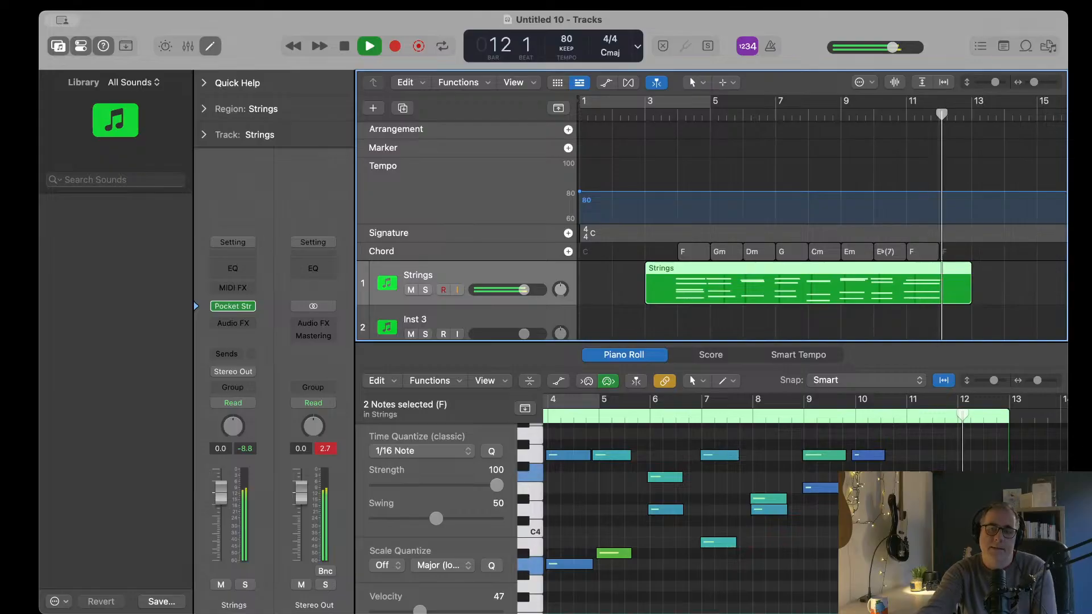
pyautogui.press('space')
# Step: Return the playhead to the start of bar 3, where the Strings region begins
pyautogui.click(645, 112)
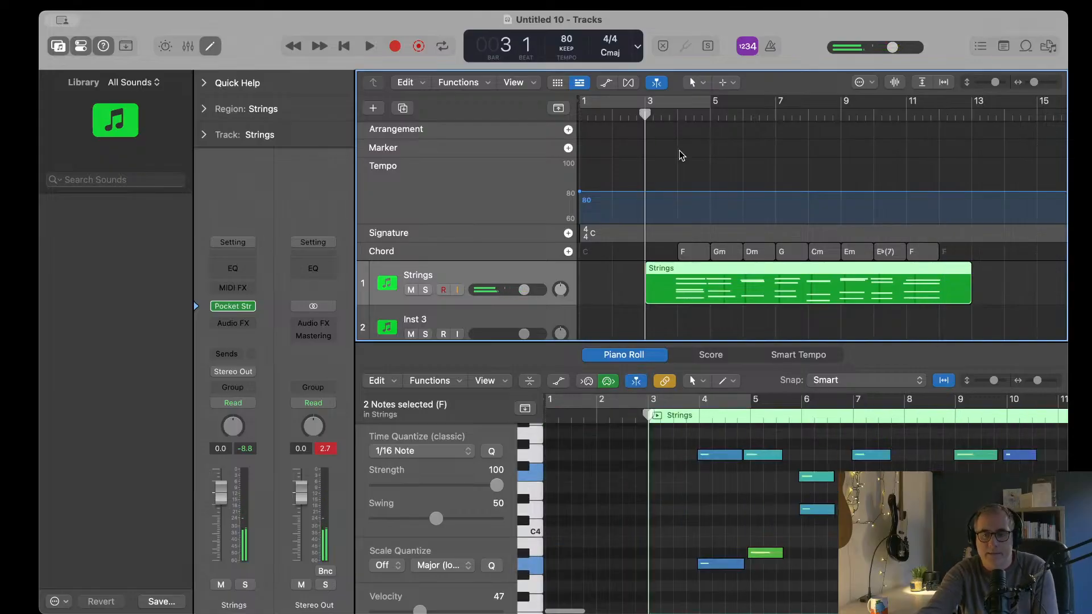
pyautogui.scroll(-2, 656, 302)
pyautogui.scroll(2, 656, 309)
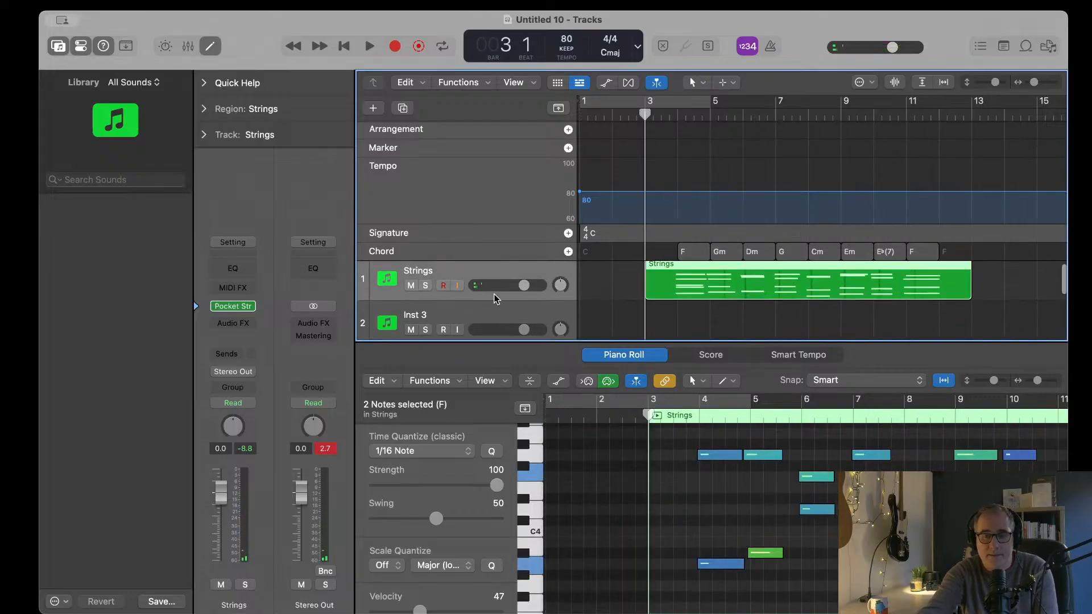
# Step: Select the Flutes track and insert the UADx Galaxy Tape Echo as an audio effect on it
pyautogui.click(503, 317)
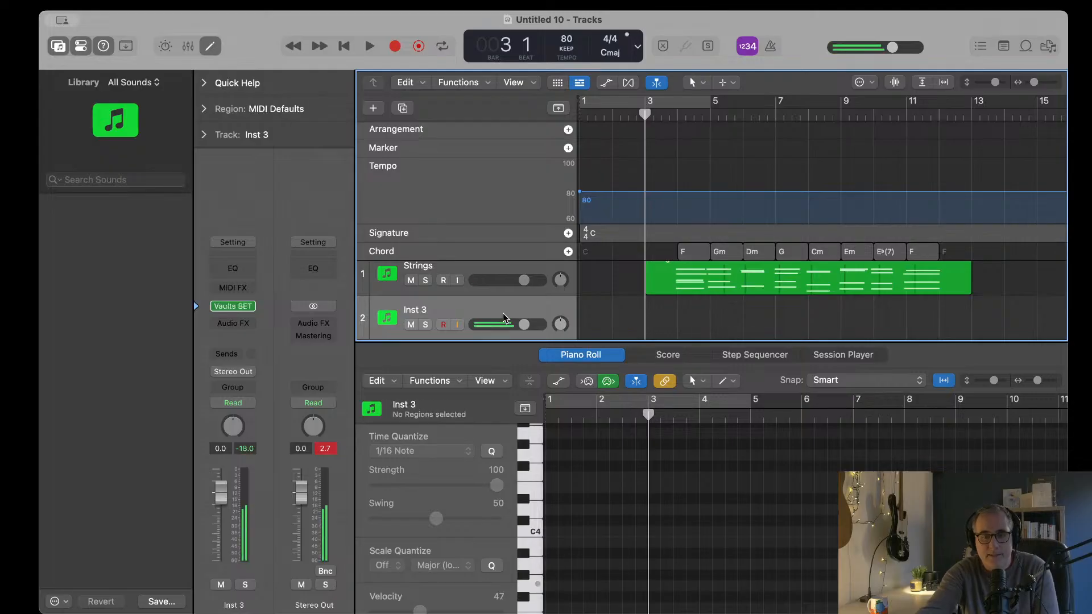
pyautogui.scroll(-2, 503, 313)
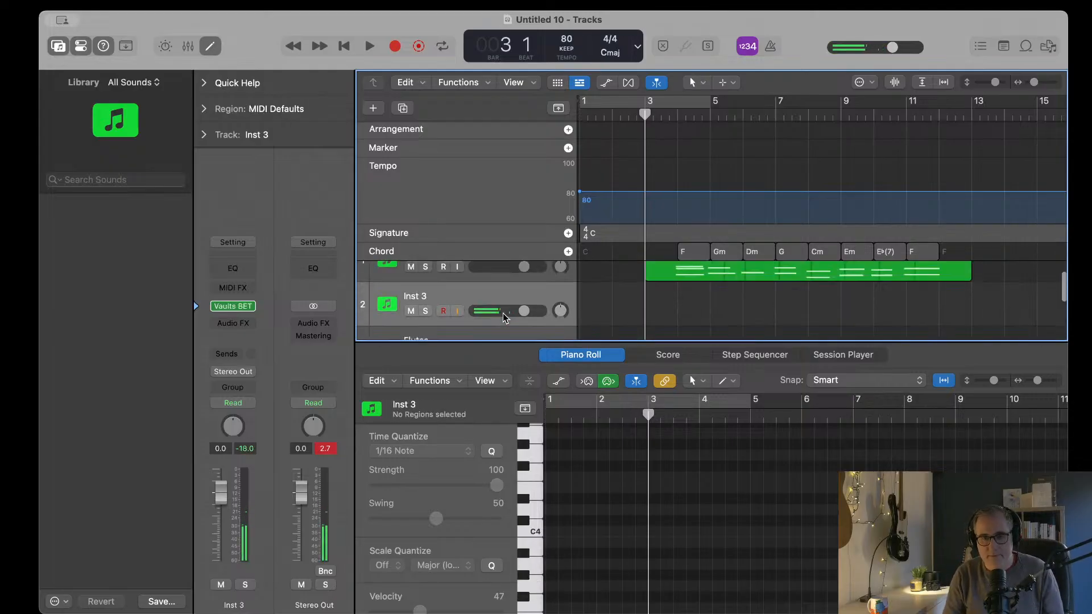
pyautogui.click(500, 305)
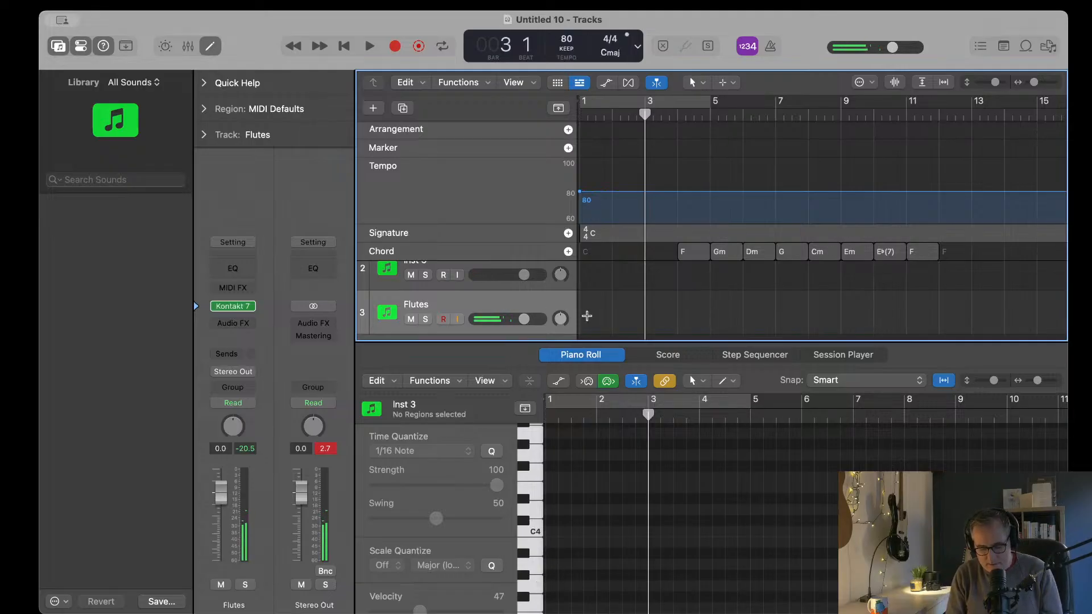
pyautogui.click(238, 325)
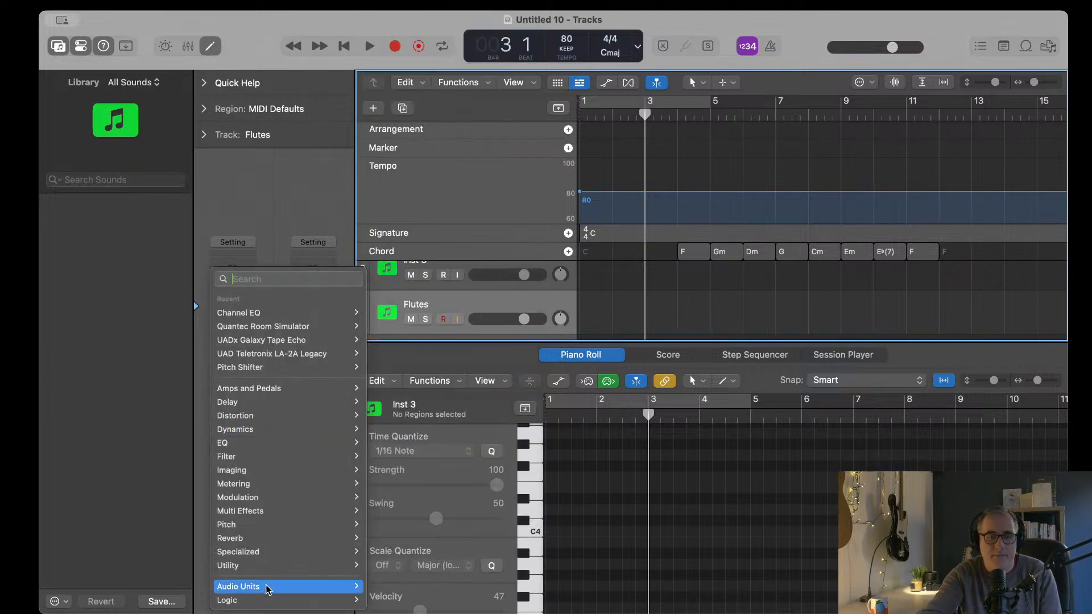
pyautogui.moveTo(268, 586)
pyautogui.moveTo(439, 589)
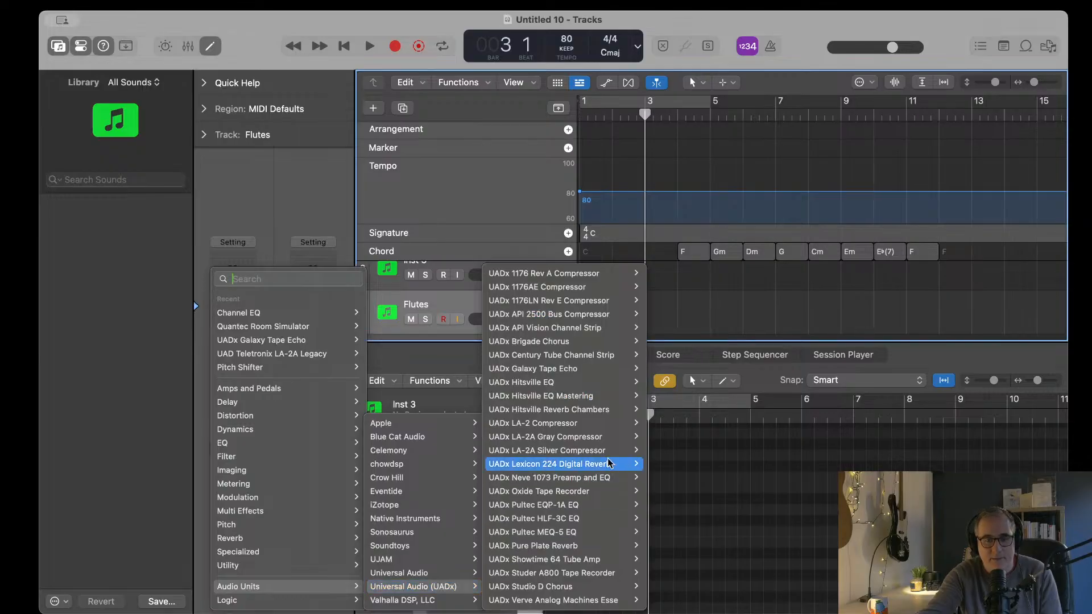
pyautogui.moveTo(597, 368)
pyautogui.click(668, 370)
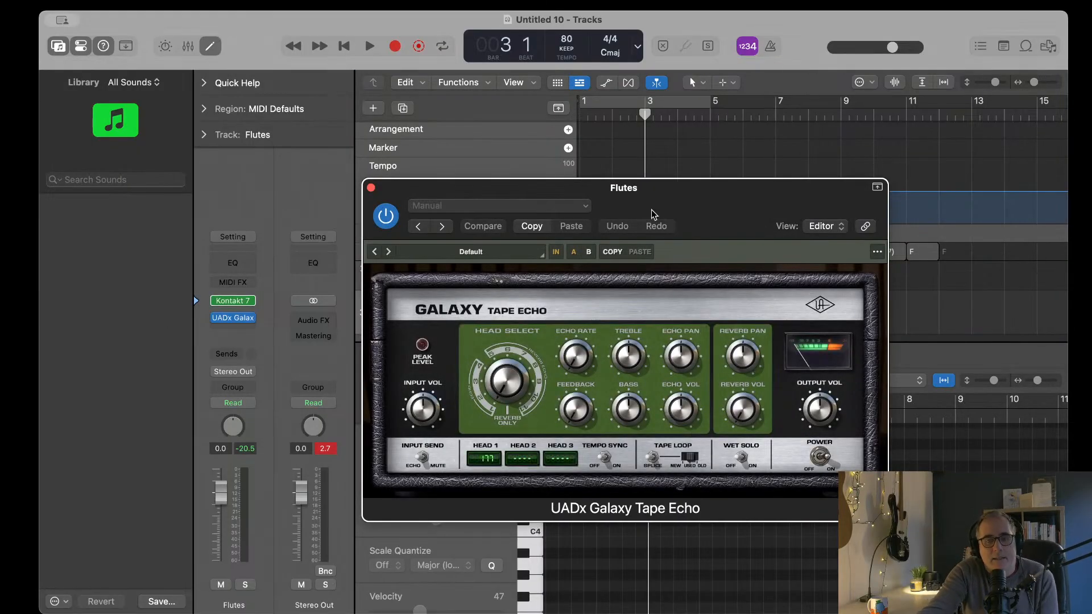
# Step: Filter the Galaxy Tape Echo presets by the Long tag and load Not So Ok Computer Vocal
pyautogui.moveTo(675, 202); pyautogui.dragTo(482, 138)
pyautogui.moveTo(473, 133); pyautogui.dragTo(467, 124)
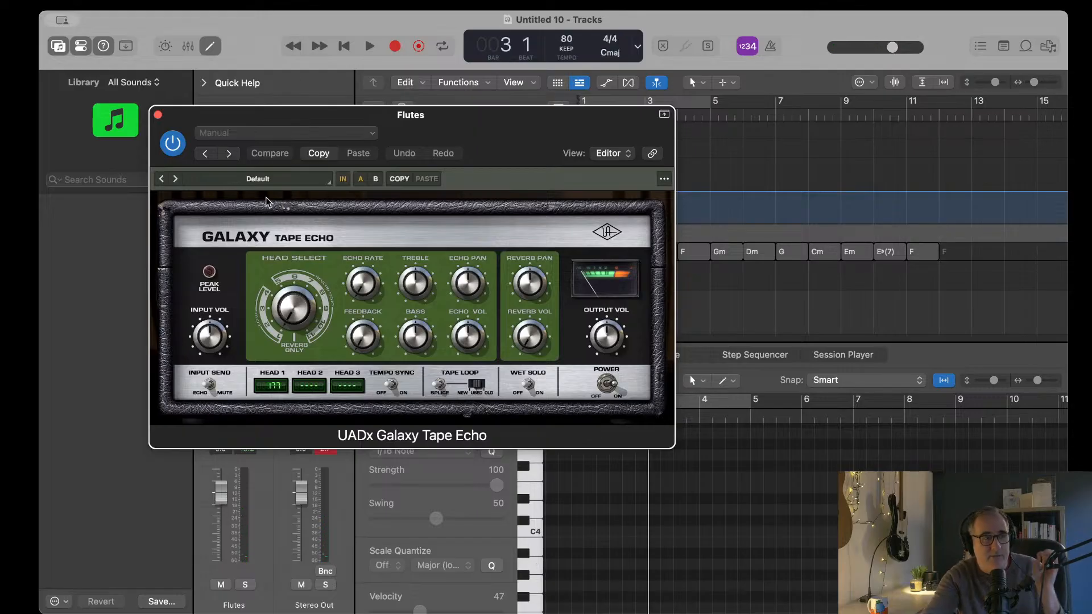
pyautogui.click(298, 175)
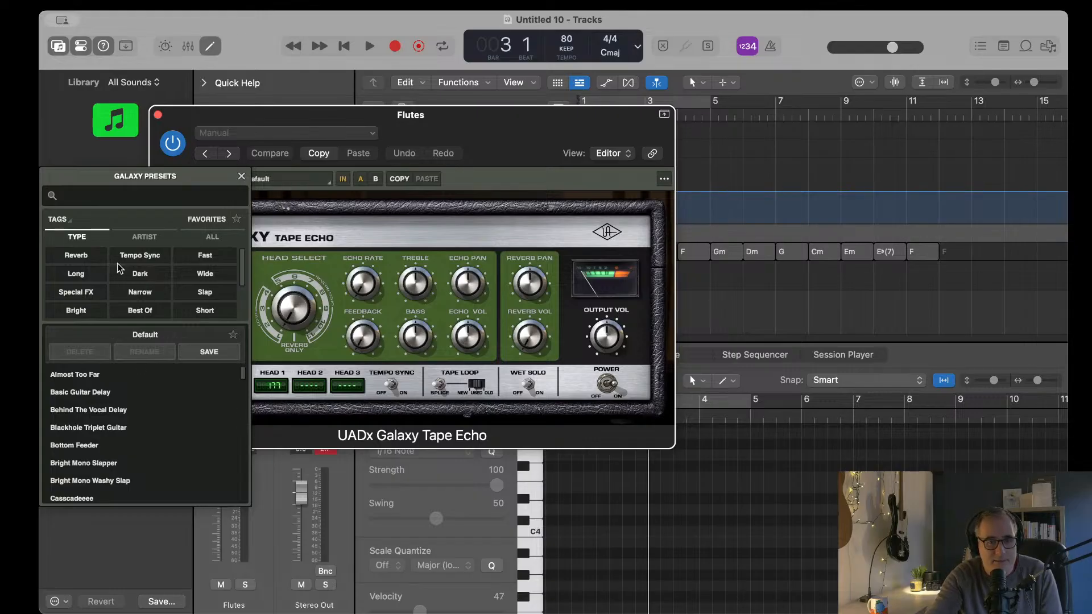
pyautogui.click(74, 272)
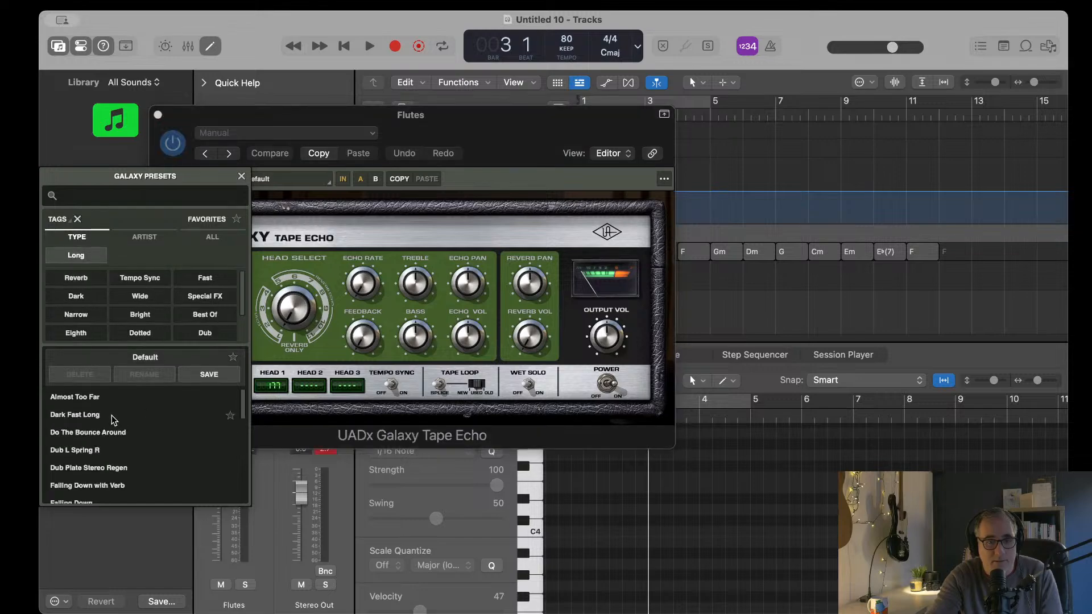
pyautogui.scroll(-5, 120, 424)
pyautogui.scroll(-5, 119, 424)
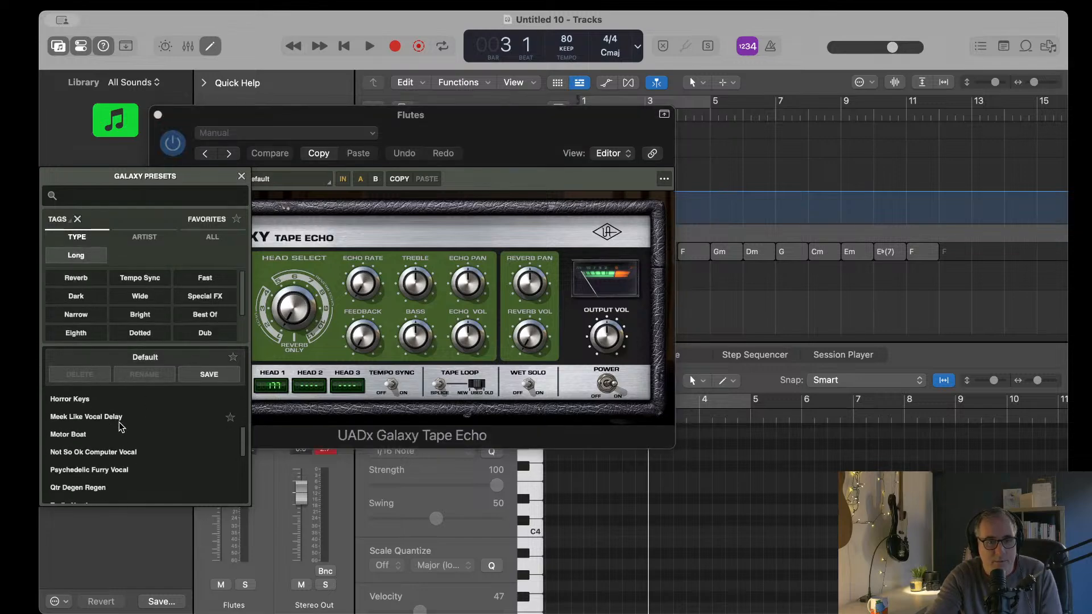
pyautogui.scroll(2, 109, 417)
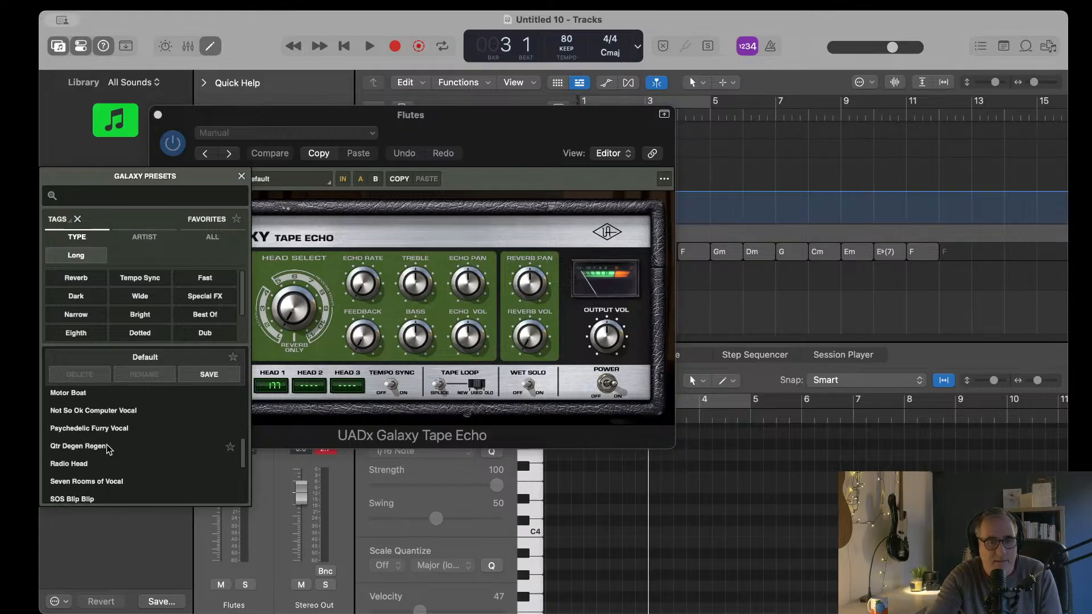
pyautogui.click(110, 413)
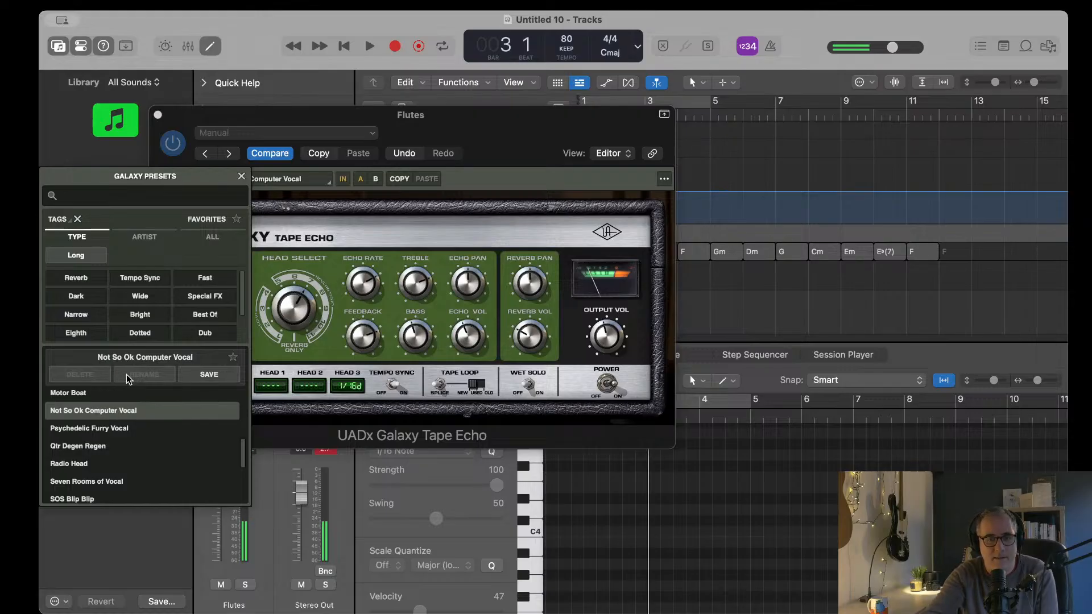
# Step: Load the Psychedelic Furry Vocal preset in the tape echo and close the preset browser
pyautogui.scroll(-2, 162, 401)
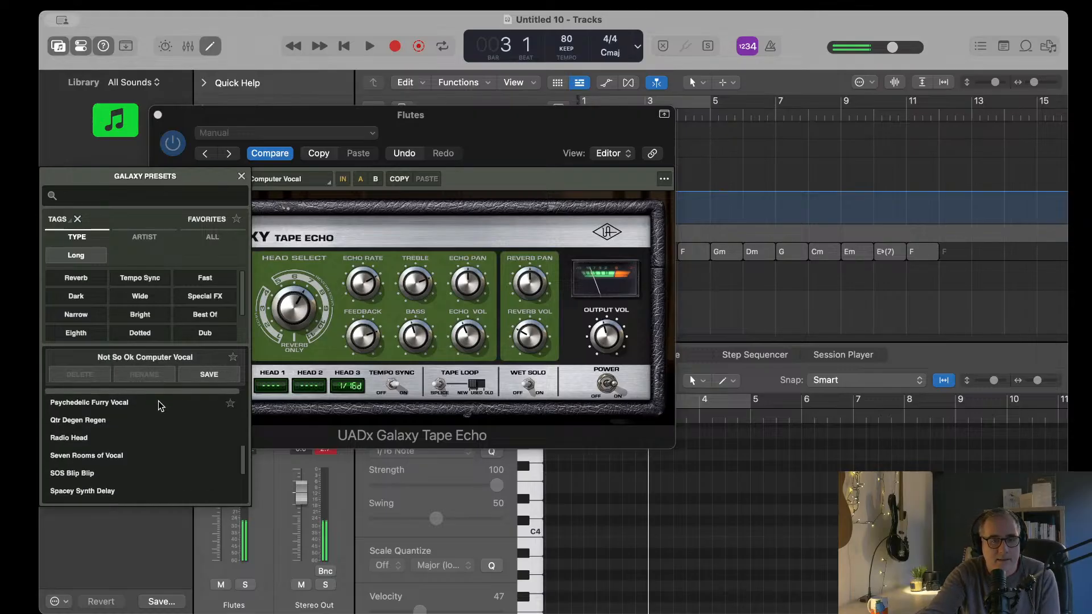
pyautogui.click(114, 407)
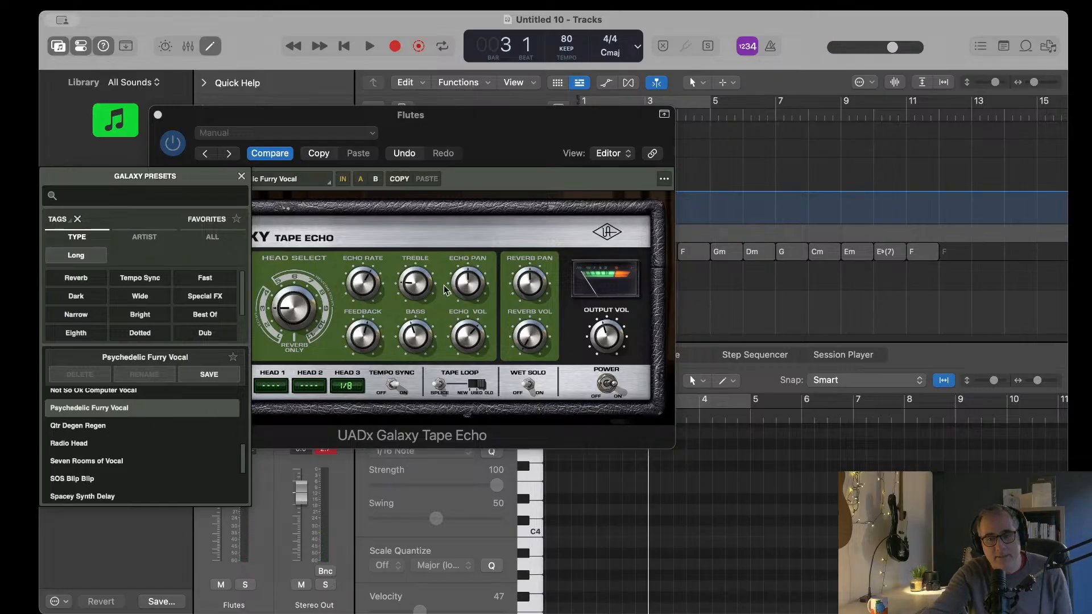
pyautogui.moveTo(471, 133); pyautogui.dragTo(590, 64)
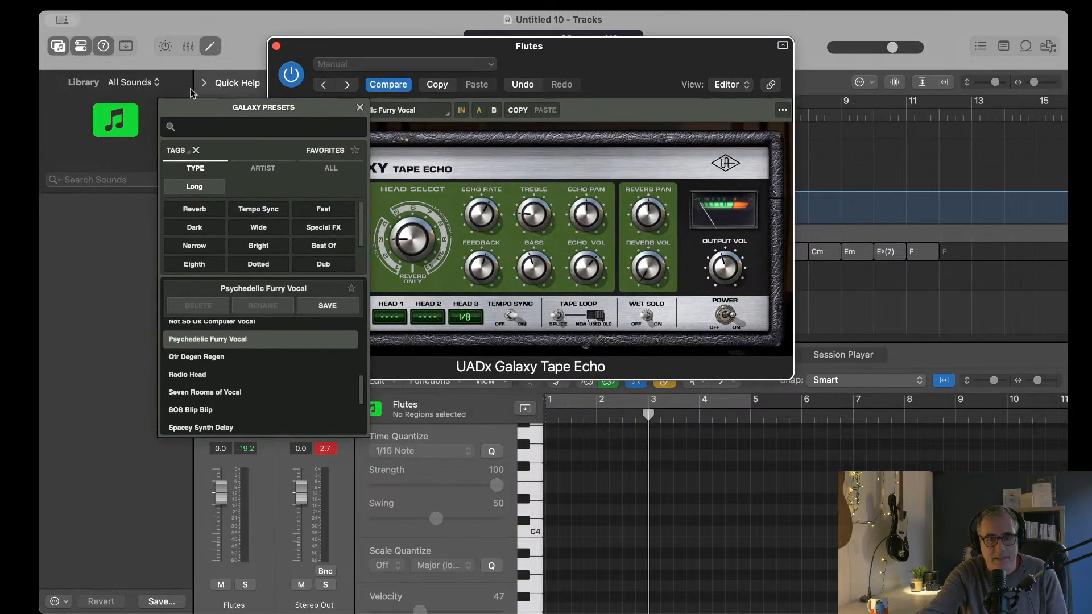
pyautogui.click(360, 107)
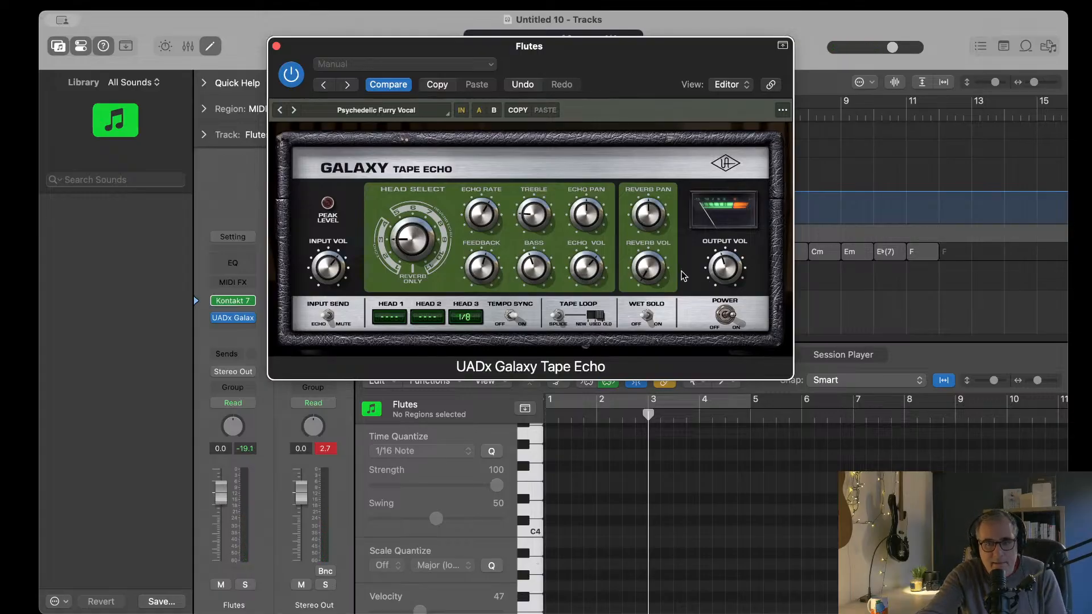
# Step: Raise the tape echo's output volume slightly and its treble, fine-tune the feedback, and close the plug-in window
pyautogui.moveTo(720, 266); pyautogui.dragTo(718, 251)
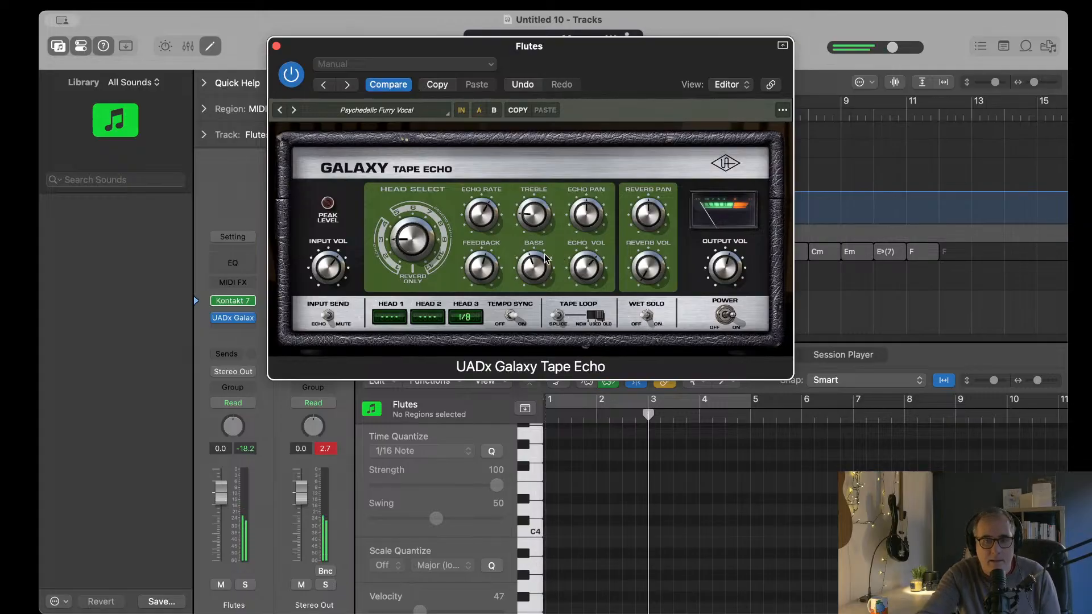
pyautogui.moveTo(477, 265); pyautogui.dragTo(473, 248)
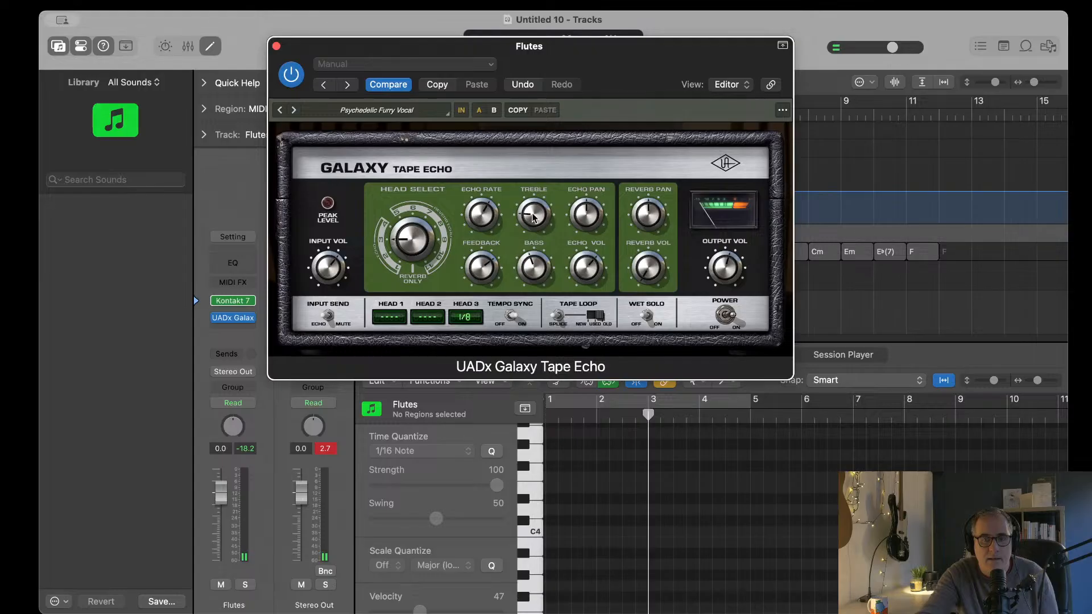
pyautogui.moveTo(534, 219); pyautogui.dragTo(532, 162)
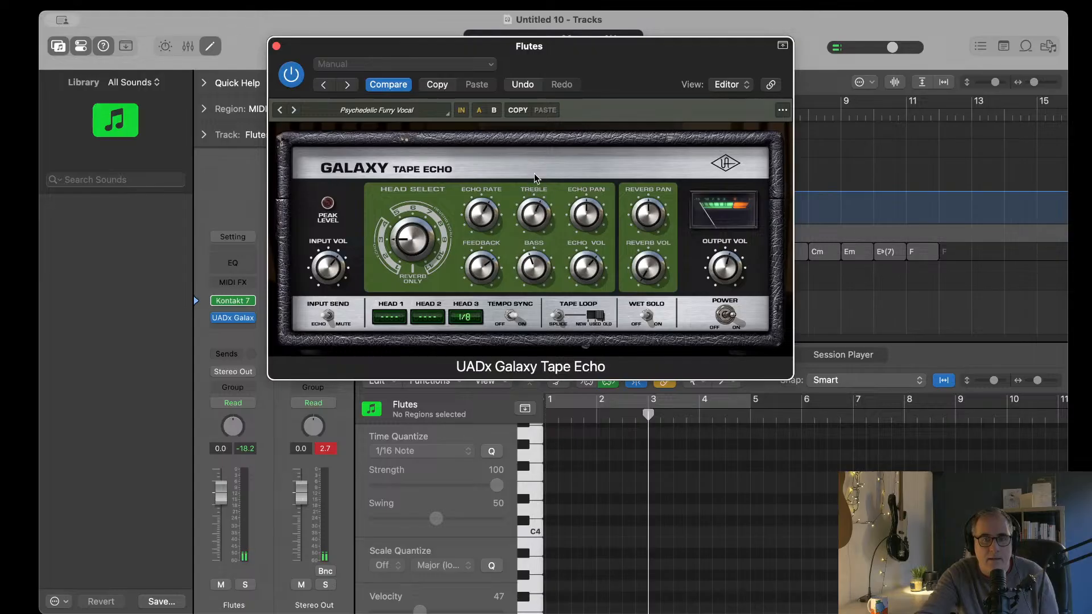
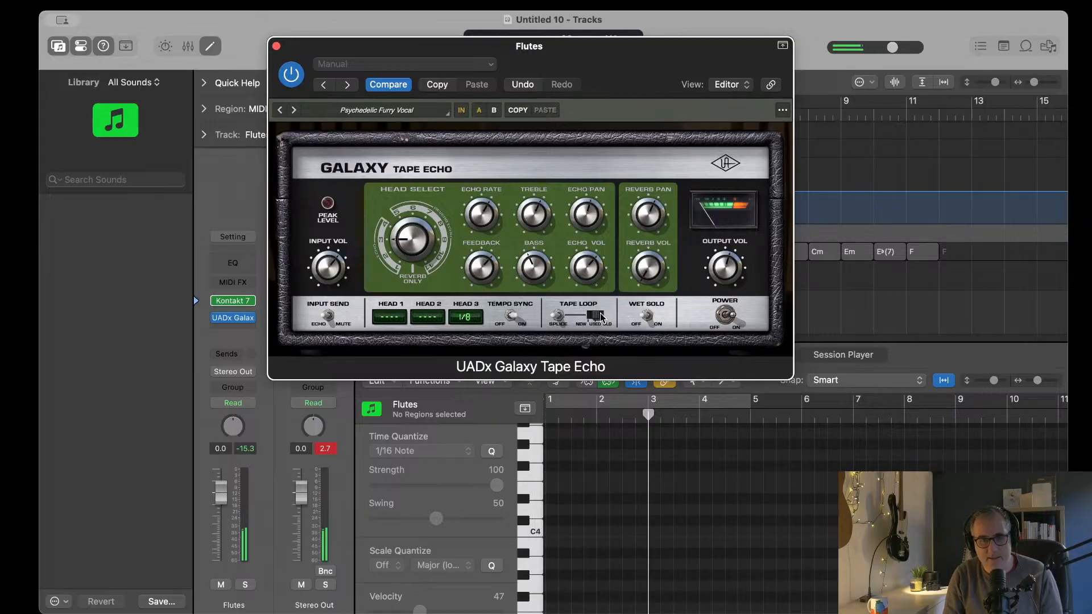
pyautogui.moveTo(471, 268); pyautogui.dragTo(472, 280)
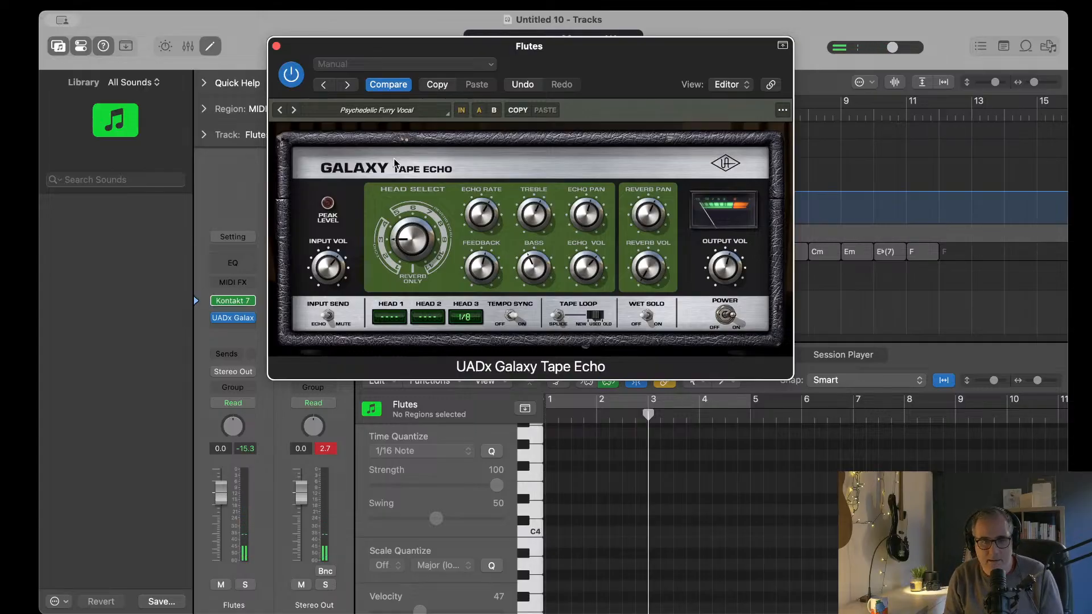
pyautogui.click(276, 46)
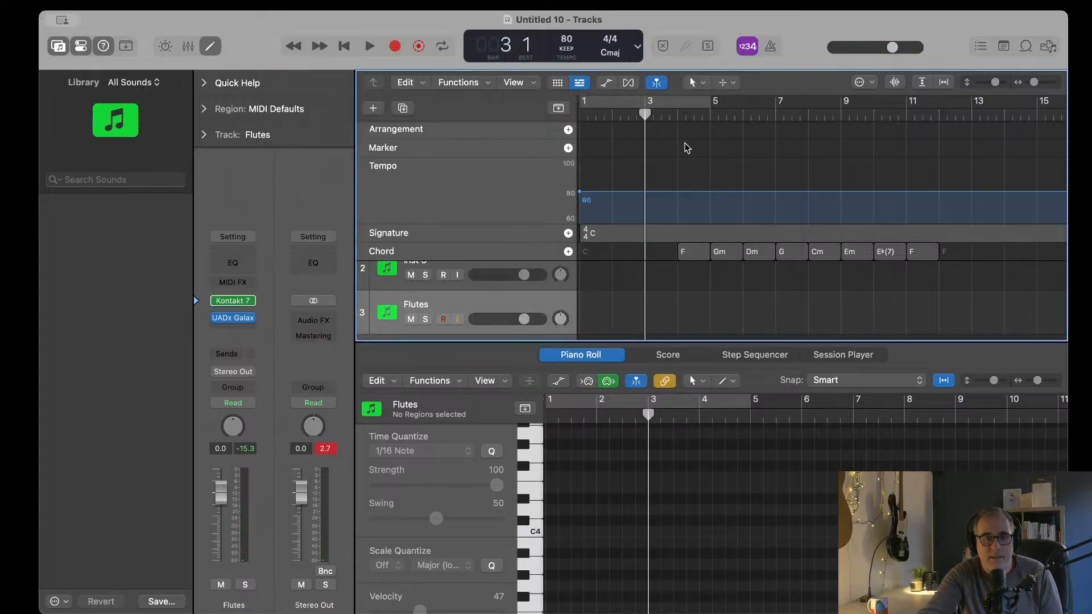
# Step: Switch the metronome on and play the Strings chords briefly from bar 4
pyautogui.moveTo(643, 116); pyautogui.dragTo(675, 119)
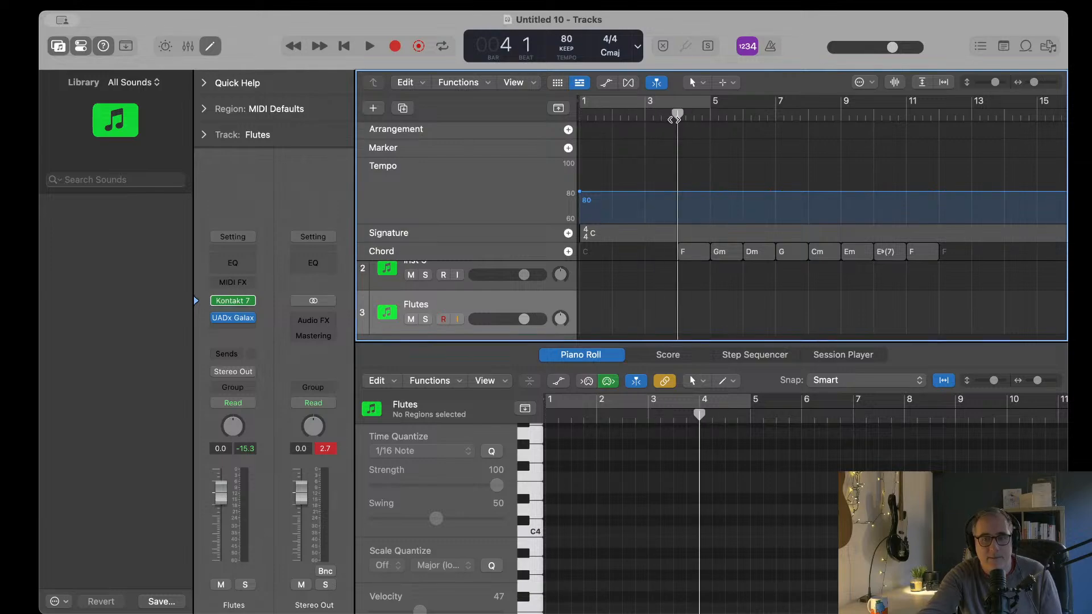
pyautogui.press('k')
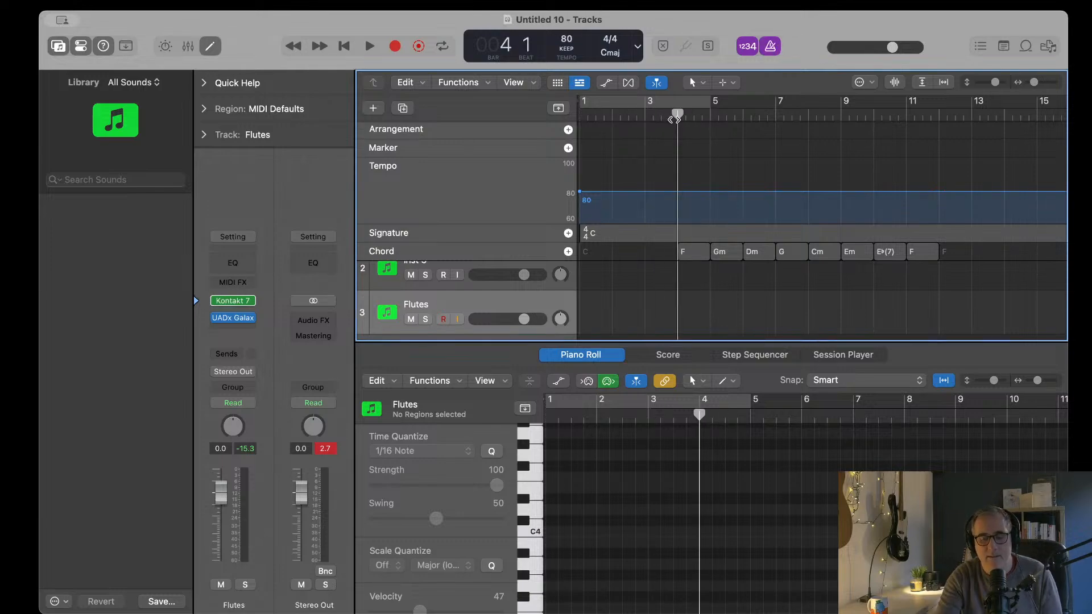
pyautogui.press('space')
pyautogui.scroll(2, 674, 119)
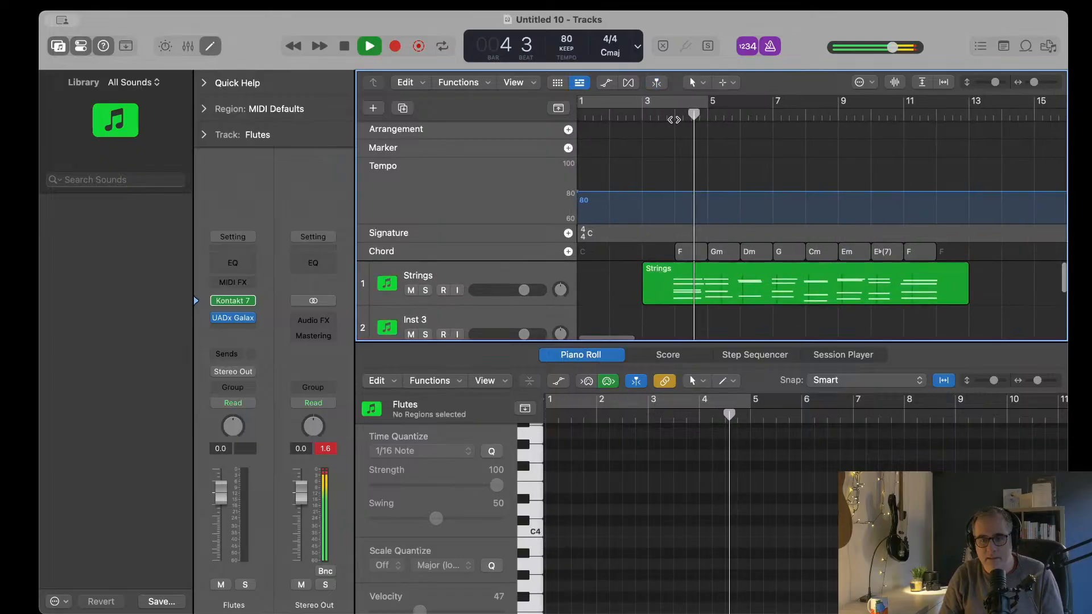
pyautogui.press('space')
# Step: Try recording the Flutes part from bar 3 through bar 5
pyautogui.click(642, 114)
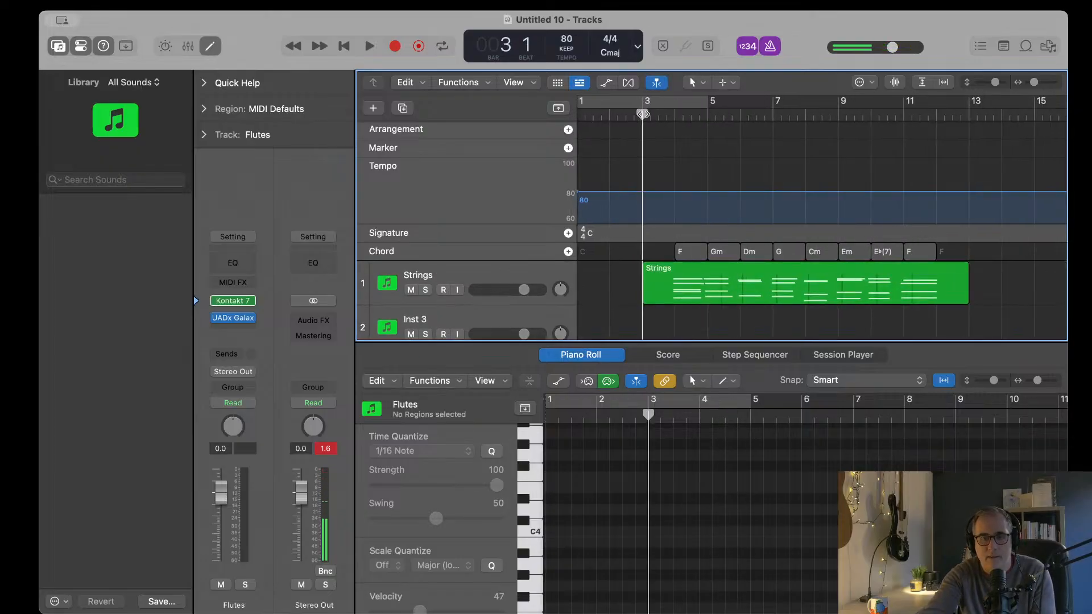
pyautogui.press('r')
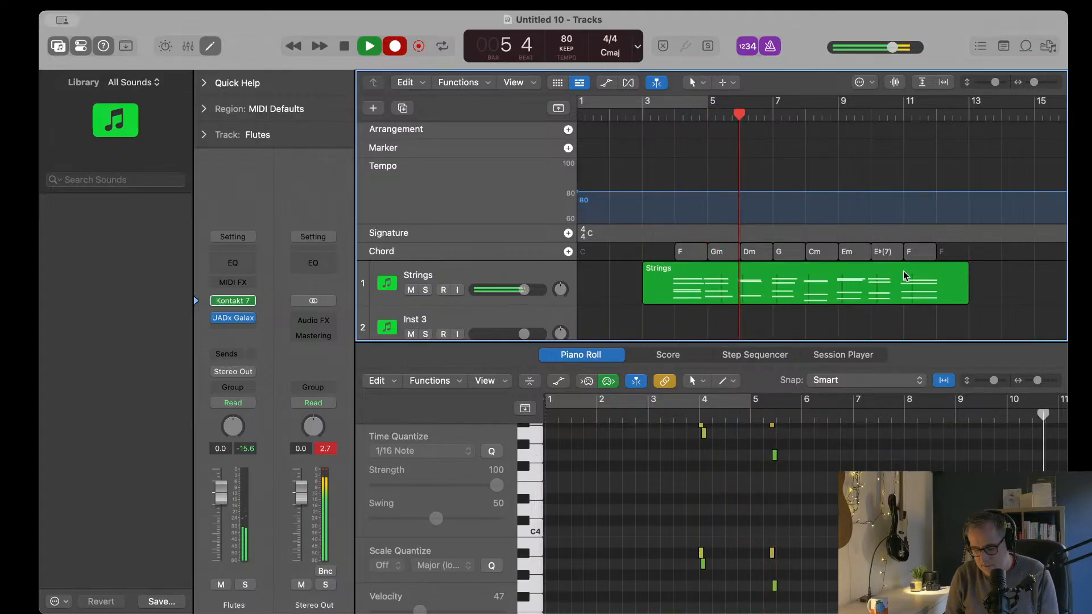
pyautogui.press('space')
# Step: Move the playhead to bar 4 and lower the Strings track's volume
pyautogui.click(674, 114)
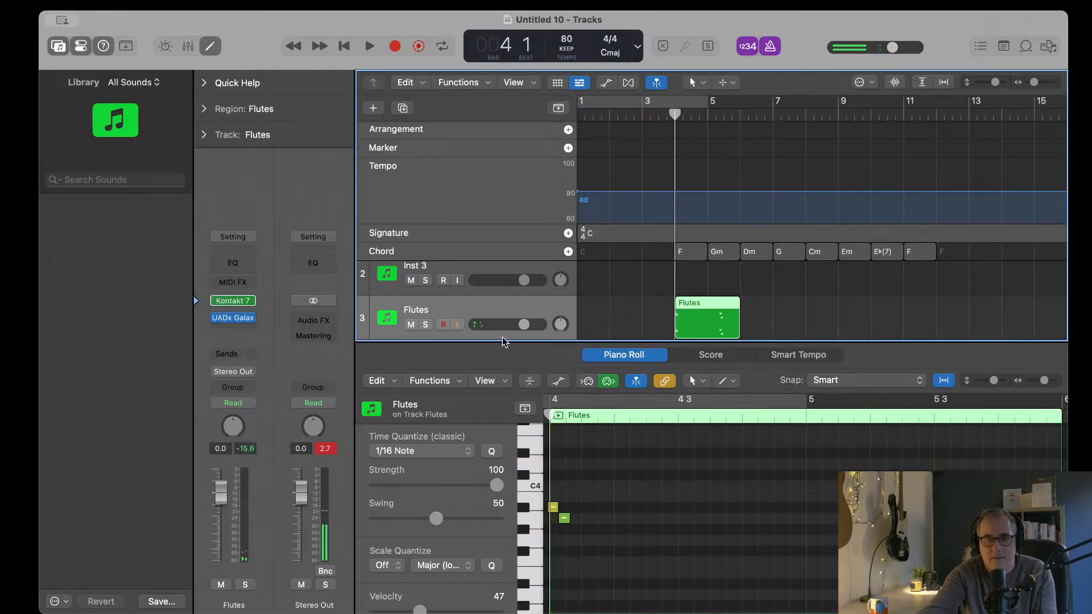
pyautogui.scroll(2, 501, 319)
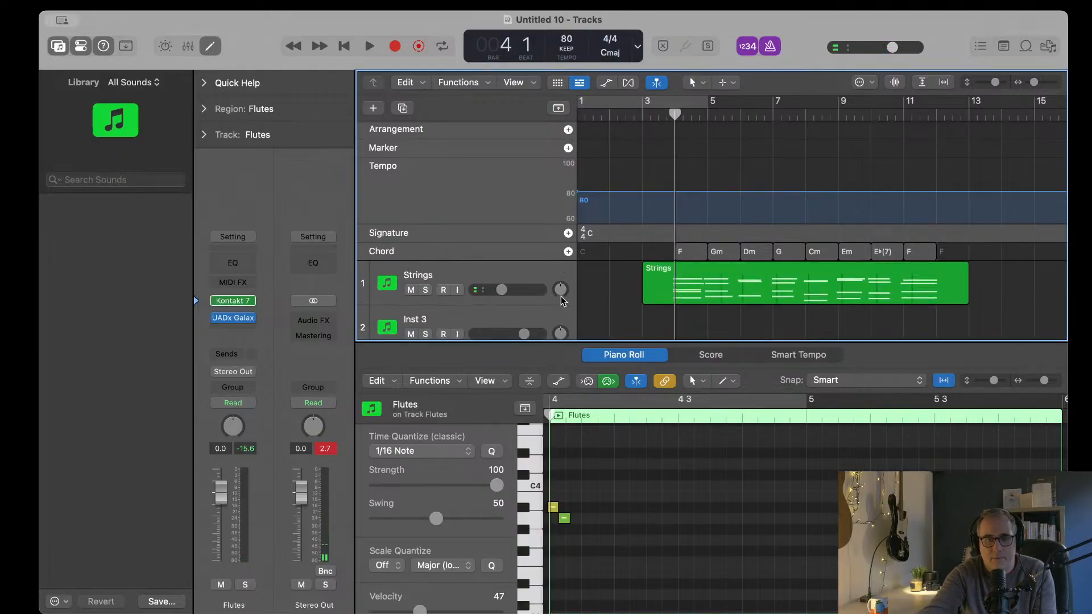
pyautogui.scroll(-3, 780, 308)
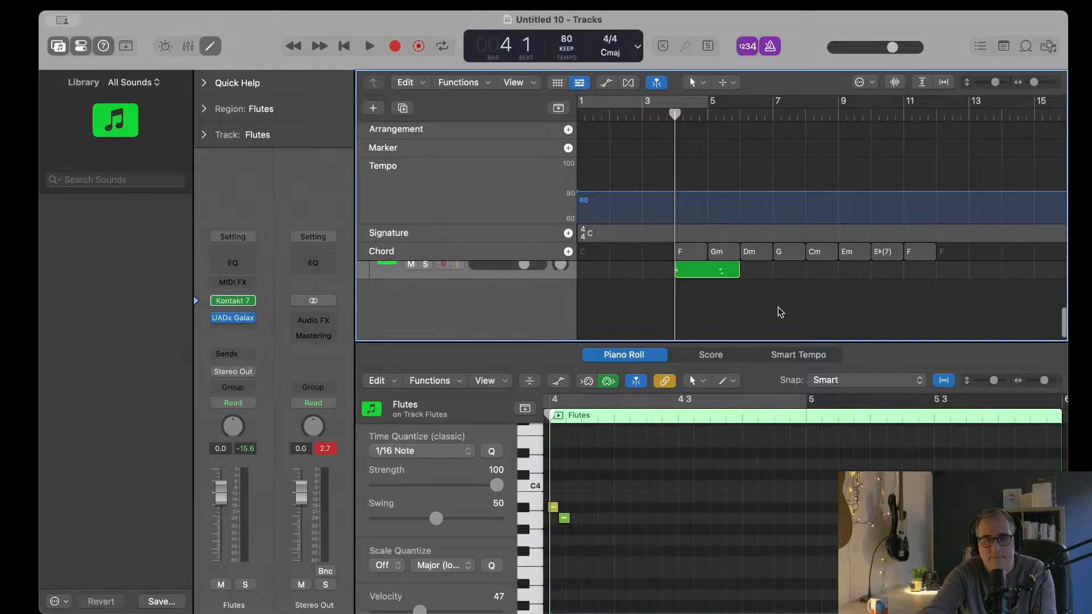
# Step: Start another Flutes recording, stop it before bar 4, and delete the short Flutes region from the first take
pyautogui.press('r')
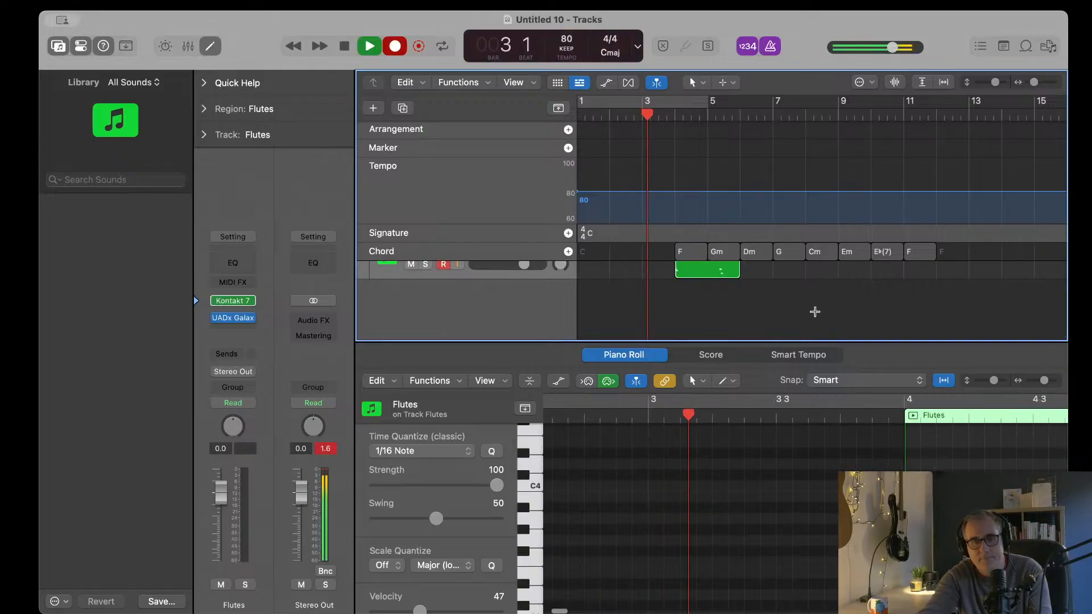
pyautogui.press('space')
pyautogui.scroll(2, 742, 304)
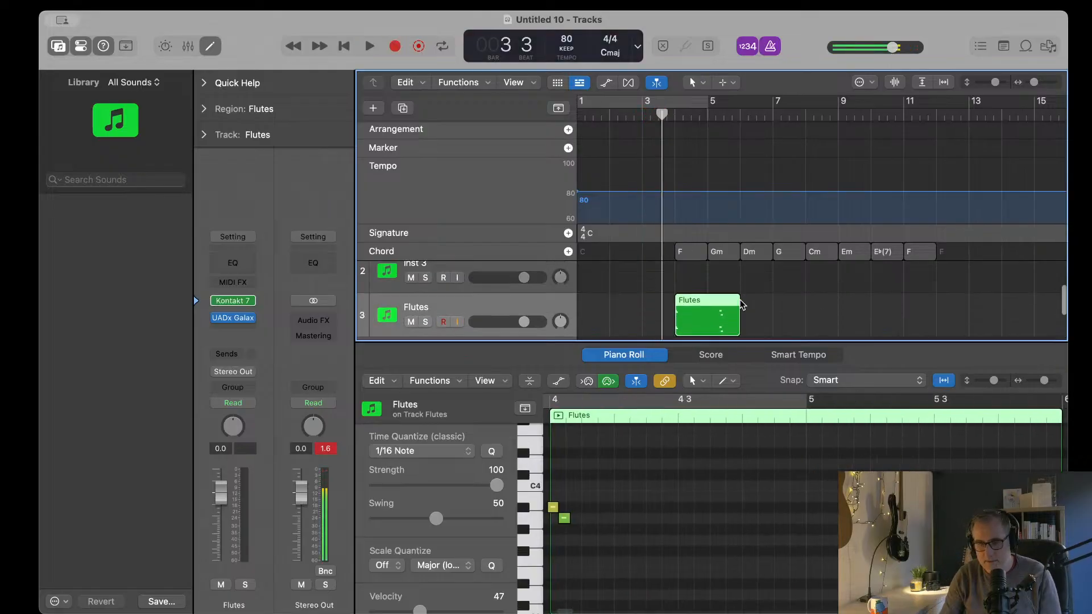
pyautogui.press('Delete')
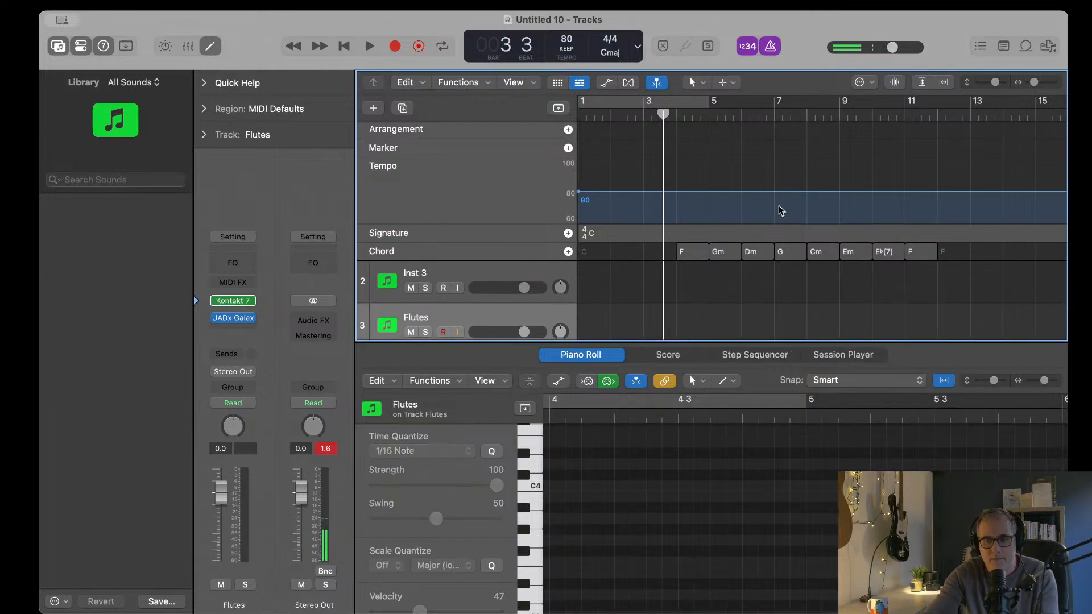
# Step: Try a Flutes take over the Strings chords, recording from bar 4 into bar 12
pyautogui.click(676, 115)
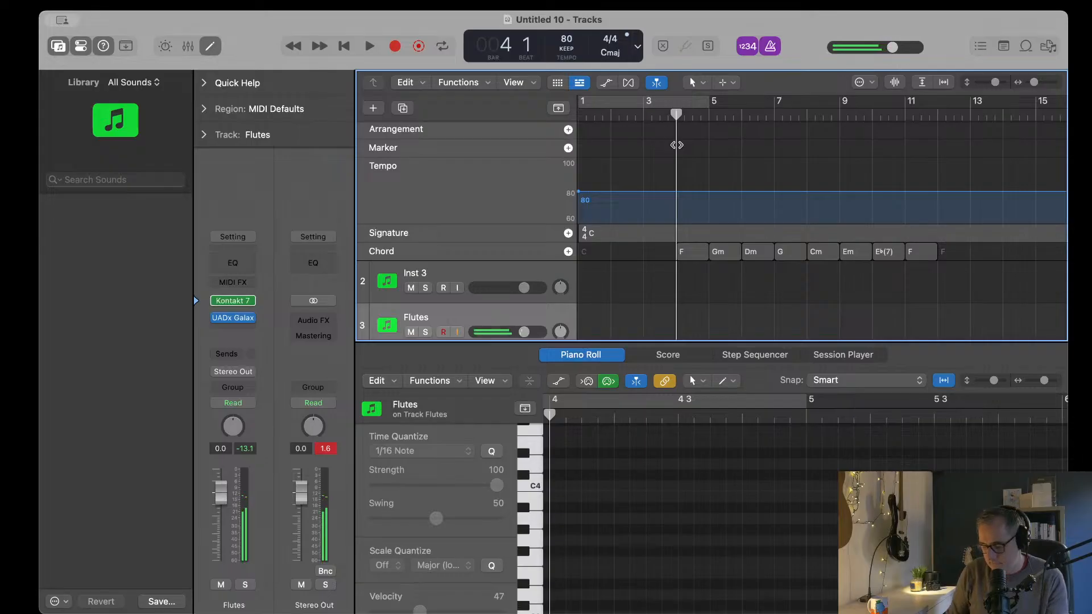
pyautogui.press('r')
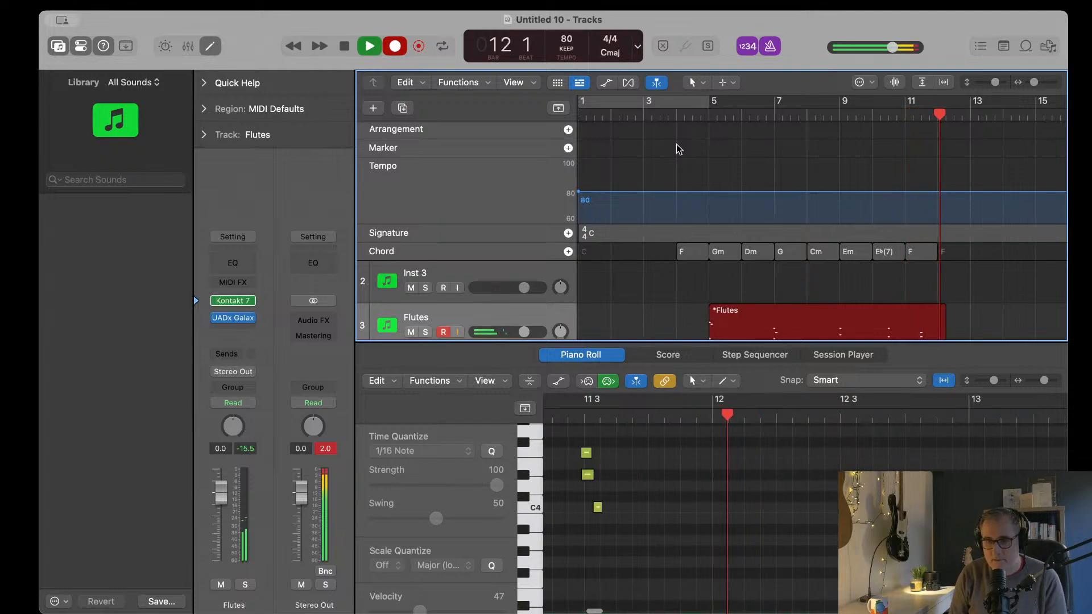
pyautogui.press('space')
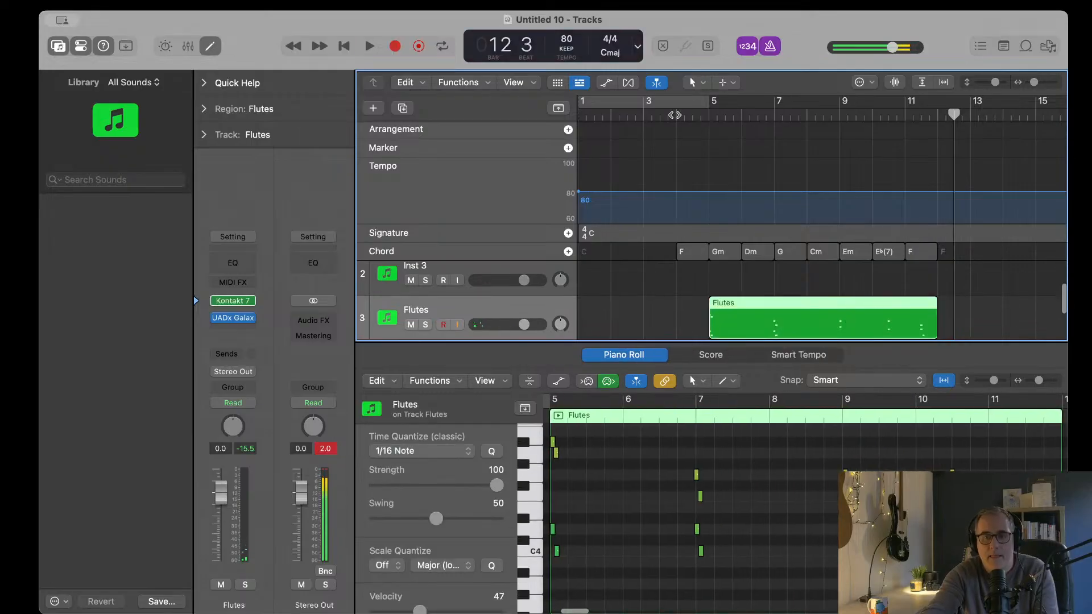
# Step: Play back the recorded Flutes take with the chords from bar 4 to bar 6
pyautogui.scroll(-1, 838, 263)
pyautogui.press('space')
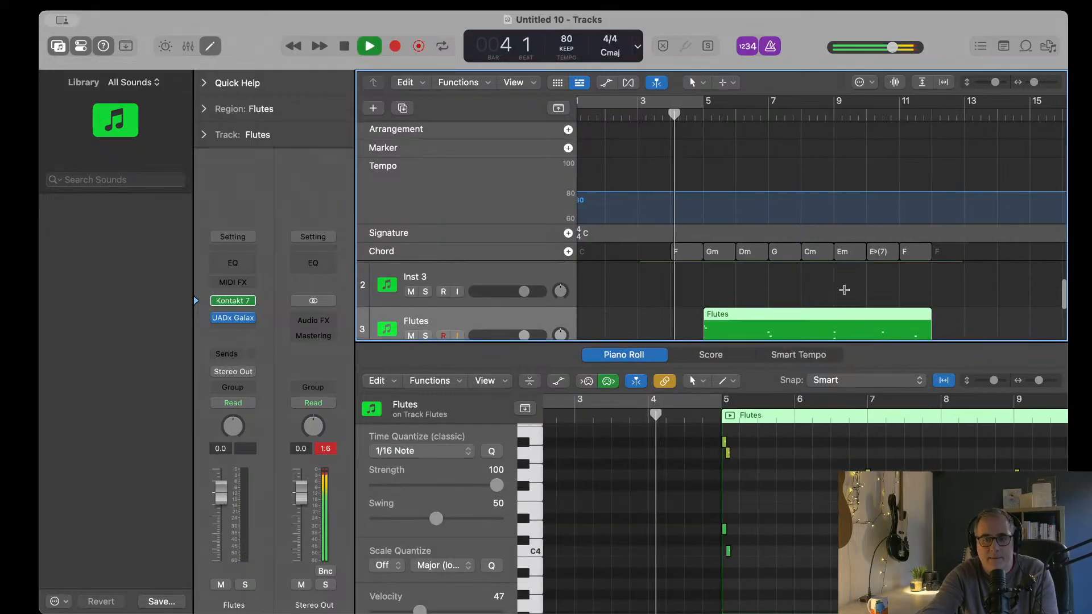
pyautogui.scroll(-3, 794, 282)
pyautogui.scroll(1, 794, 282)
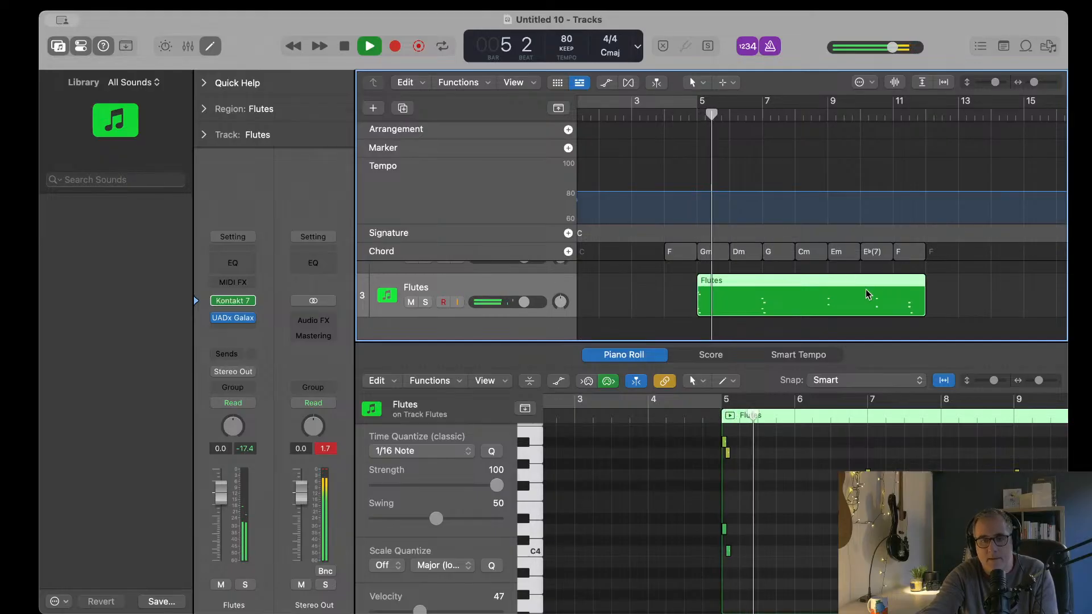
pyautogui.scroll(2, 866, 290)
pyautogui.scroll(-3, 865, 290)
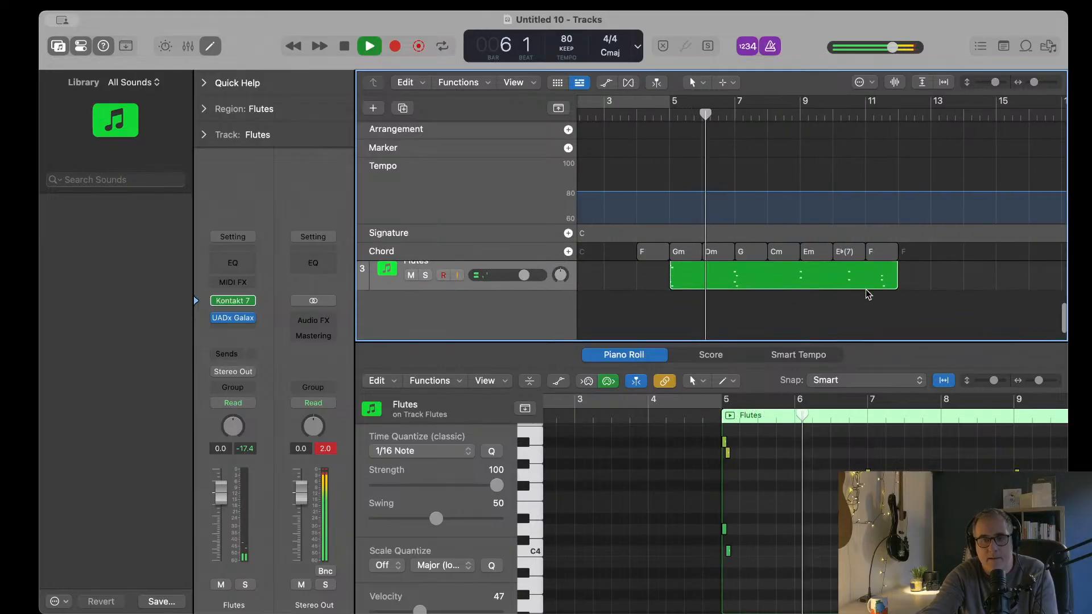
pyautogui.press('space')
# Step: Try a second Flutes pass over the existing take from bar 4 to about bar 11, and delete the combined region
pyautogui.click(640, 116)
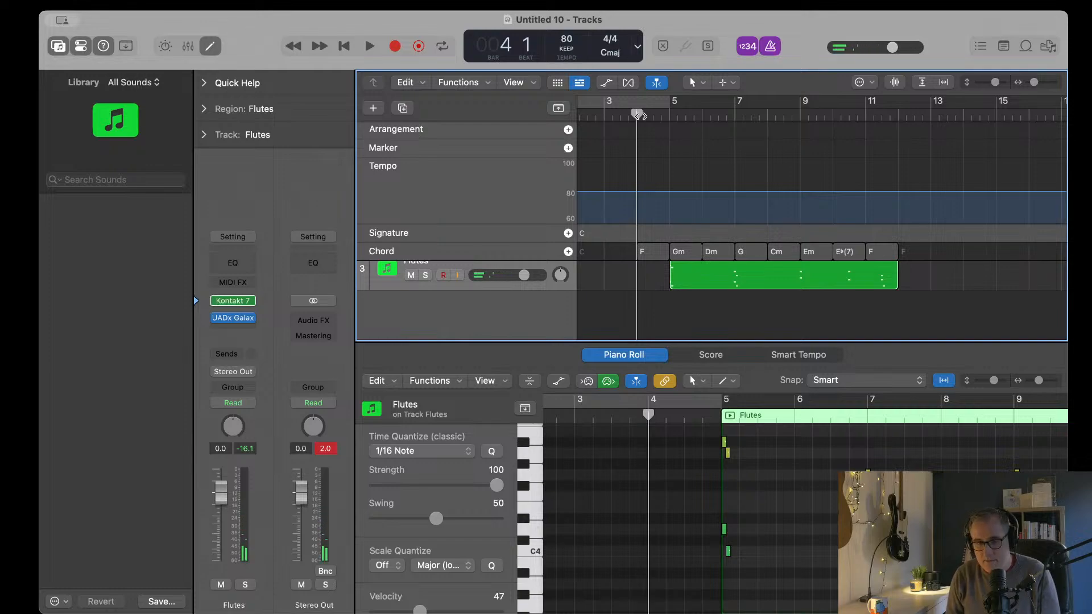
pyautogui.hscroll(1, 510, 304)
pyautogui.scroll(3, 509, 304)
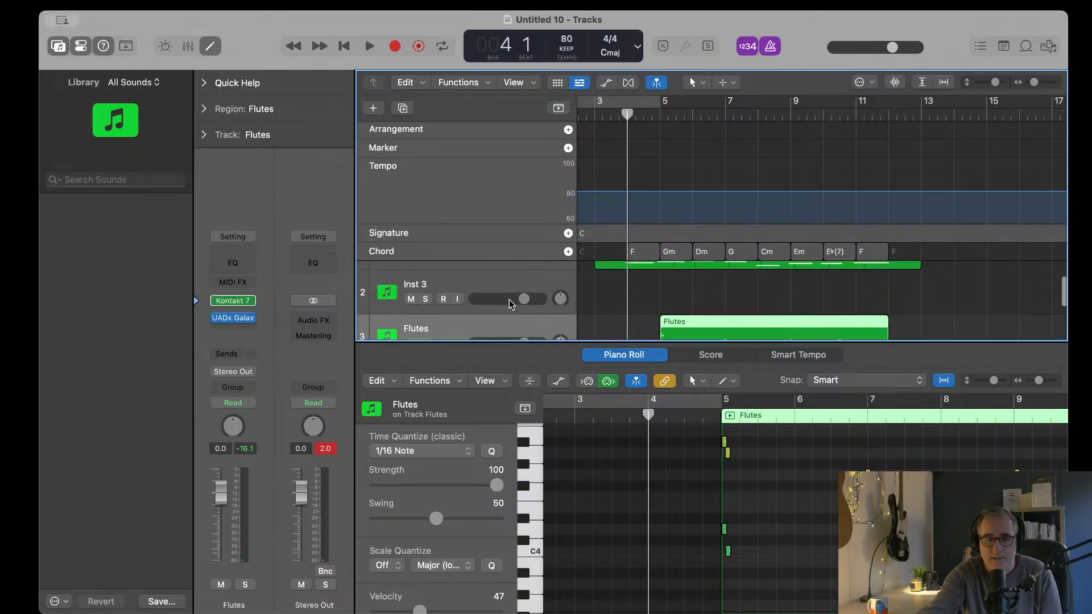
pyautogui.scroll(-2, 509, 304)
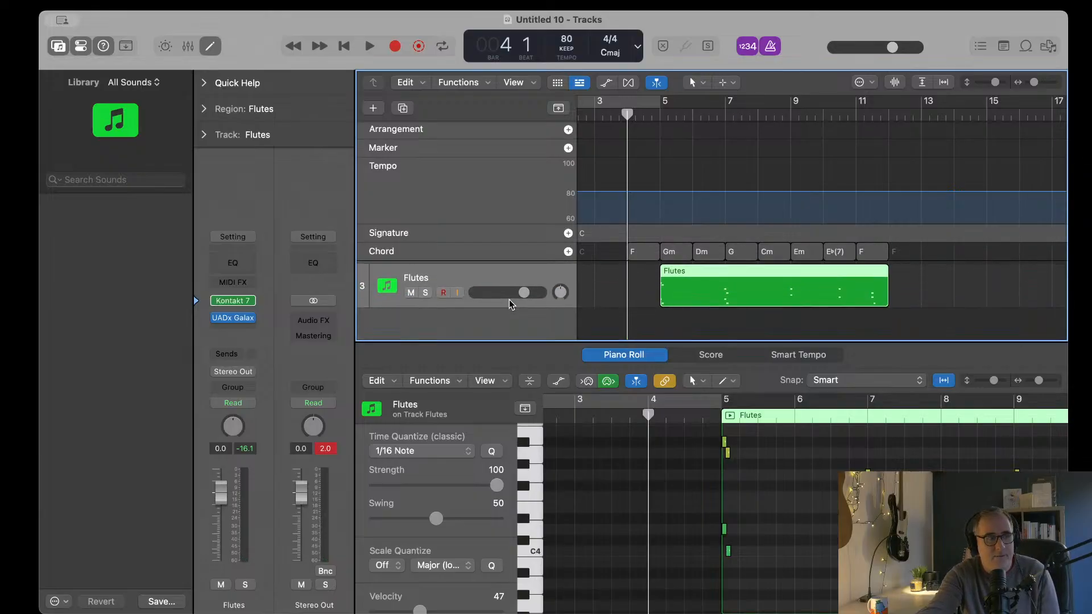
pyautogui.press('r')
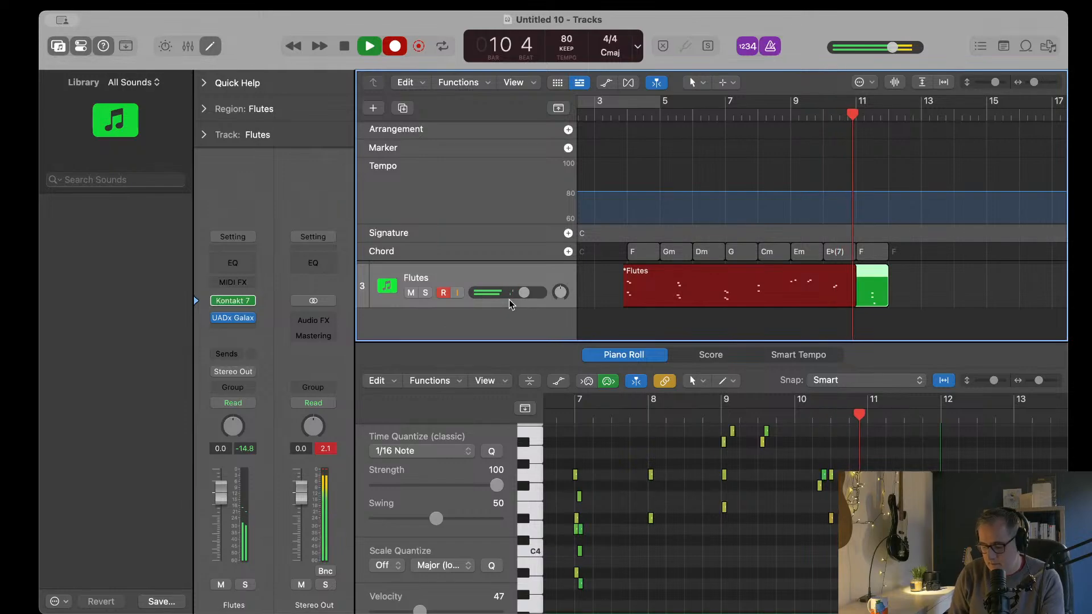
pyautogui.press('space')
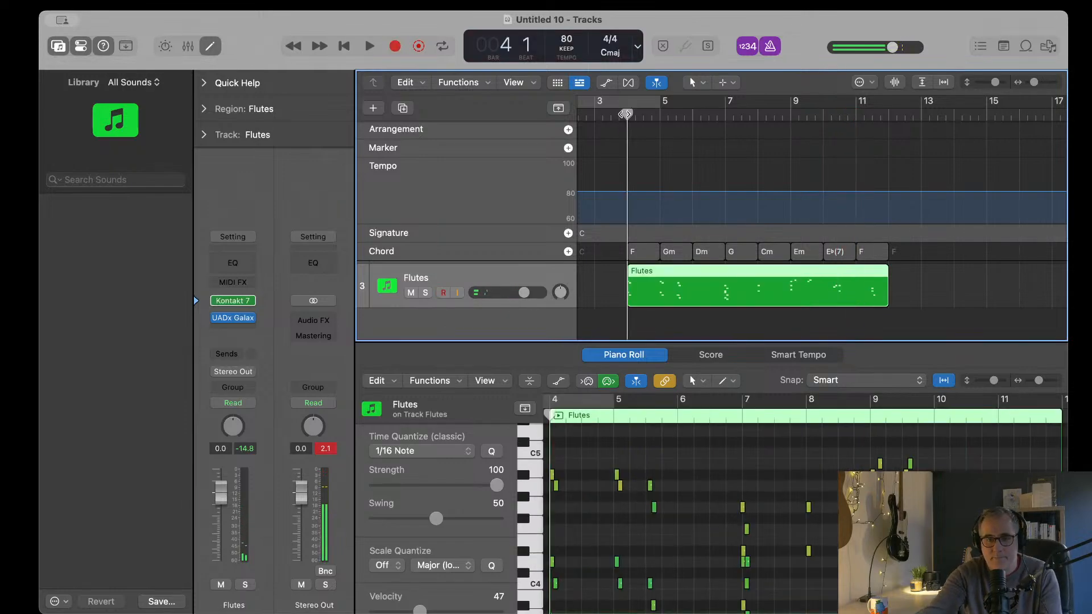
pyautogui.press('Delete')
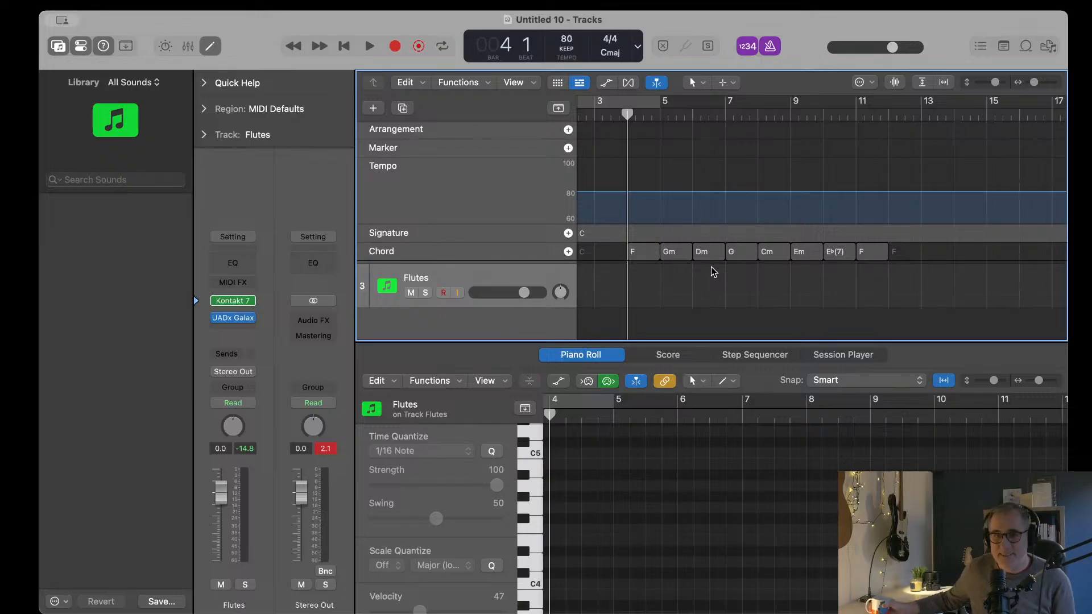
# Step: Record a new Flutes part over the Strings chords, starting at bar 4 and stopping after the last chord in bar 12
pyautogui.scroll(2, 737, 286)
pyautogui.scroll(1, 737, 286)
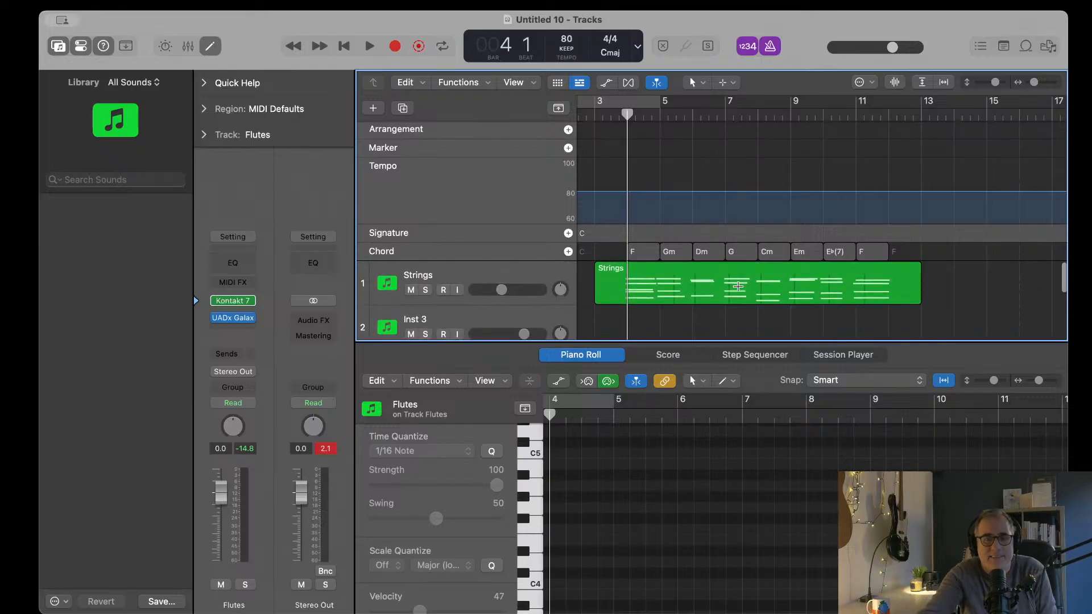
pyautogui.moveTo(629, 114)
pyautogui.mouseDown()
pyautogui.moveTo(613, 114)
pyautogui.moveTo(628, 115)
pyautogui.mouseUp()
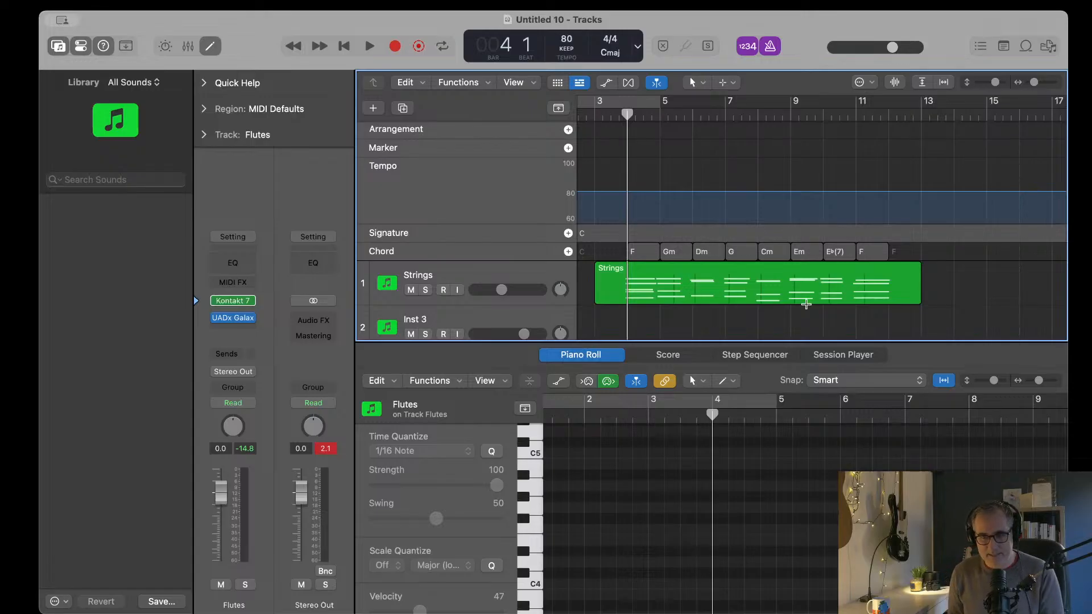
pyautogui.scroll(-3, 806, 304)
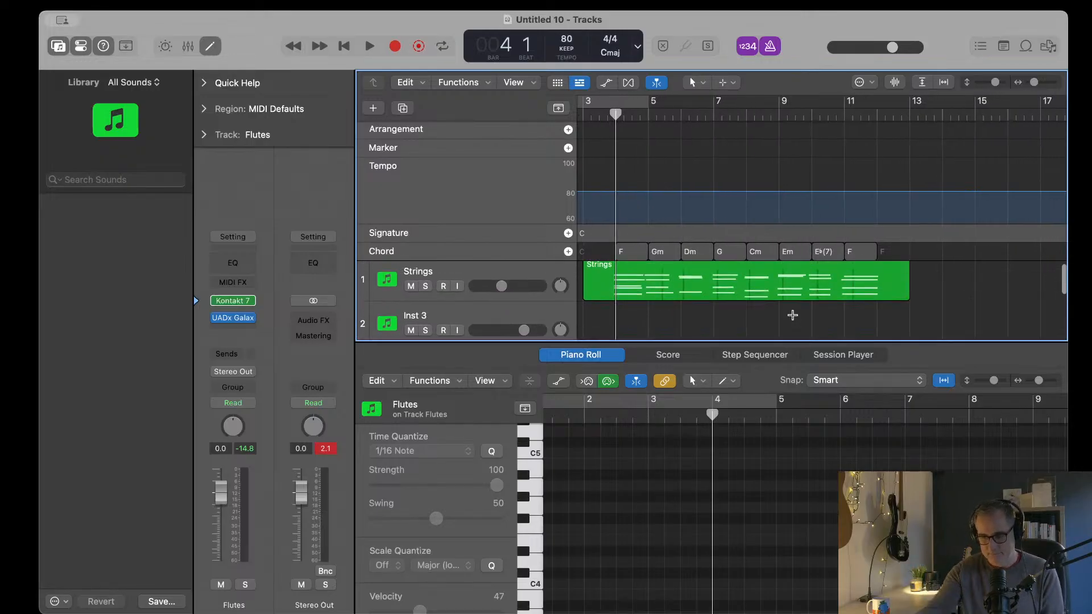
pyautogui.scroll(3, 792, 315)
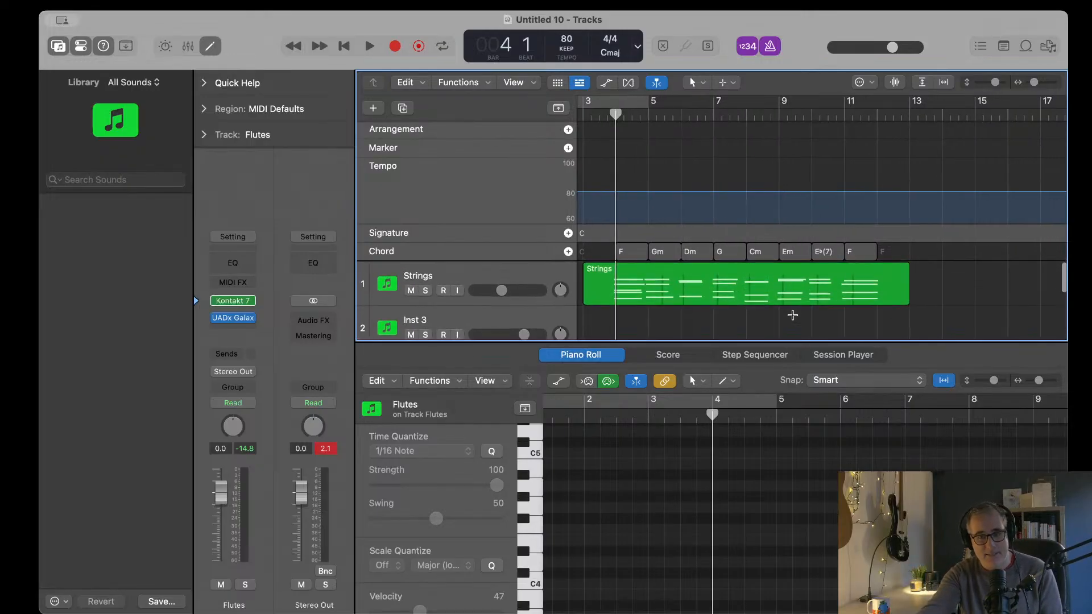
pyautogui.click(608, 113)
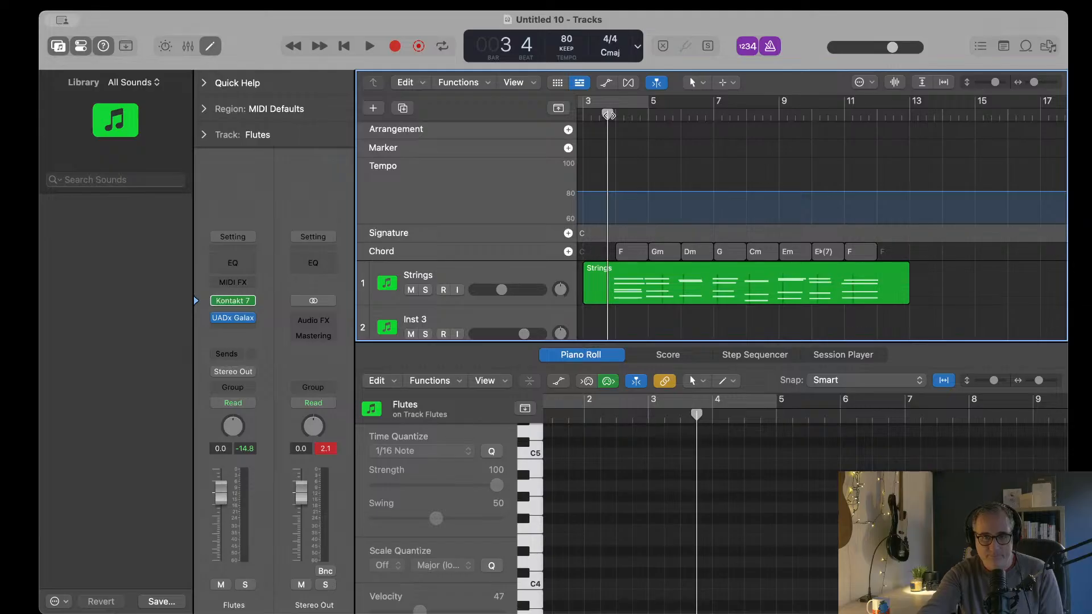
pyautogui.click(617, 115)
pyautogui.scroll(-2, 661, 280)
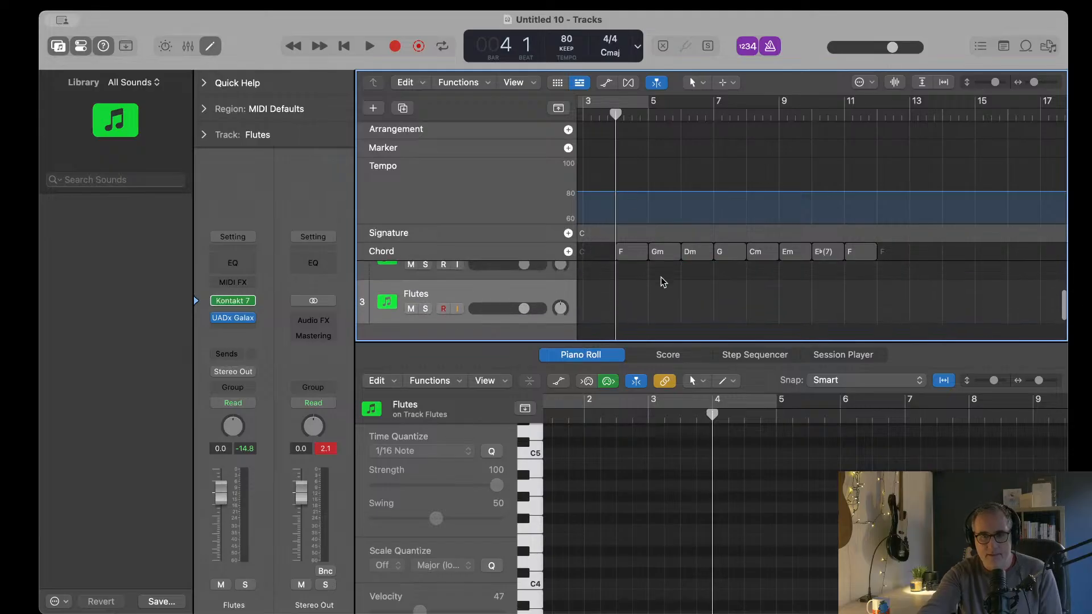
pyautogui.press('r')
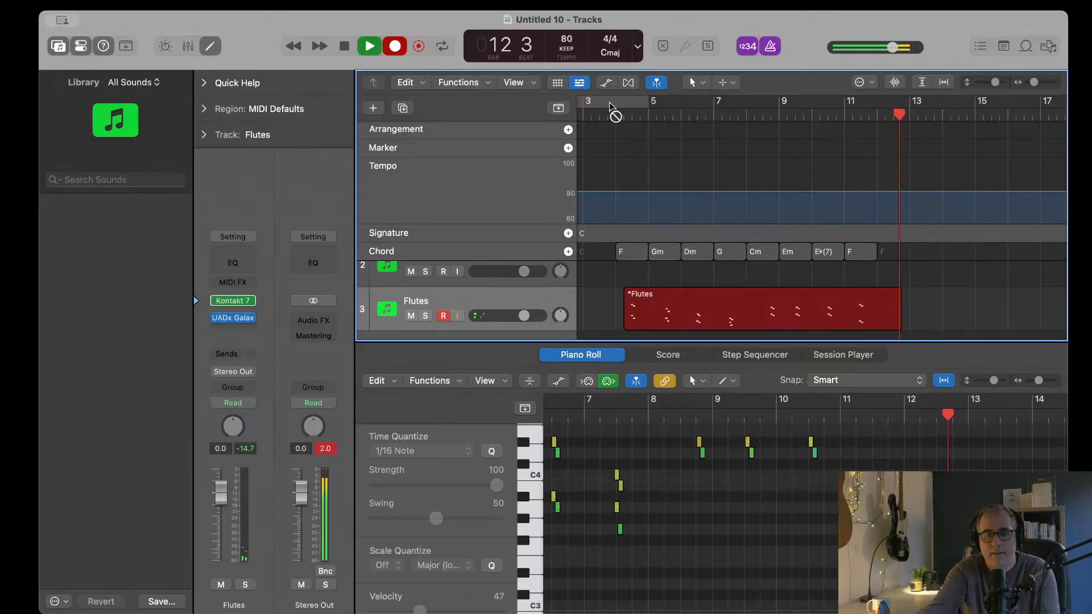
pyautogui.scroll(-1, 622, 172)
pyautogui.press('space')
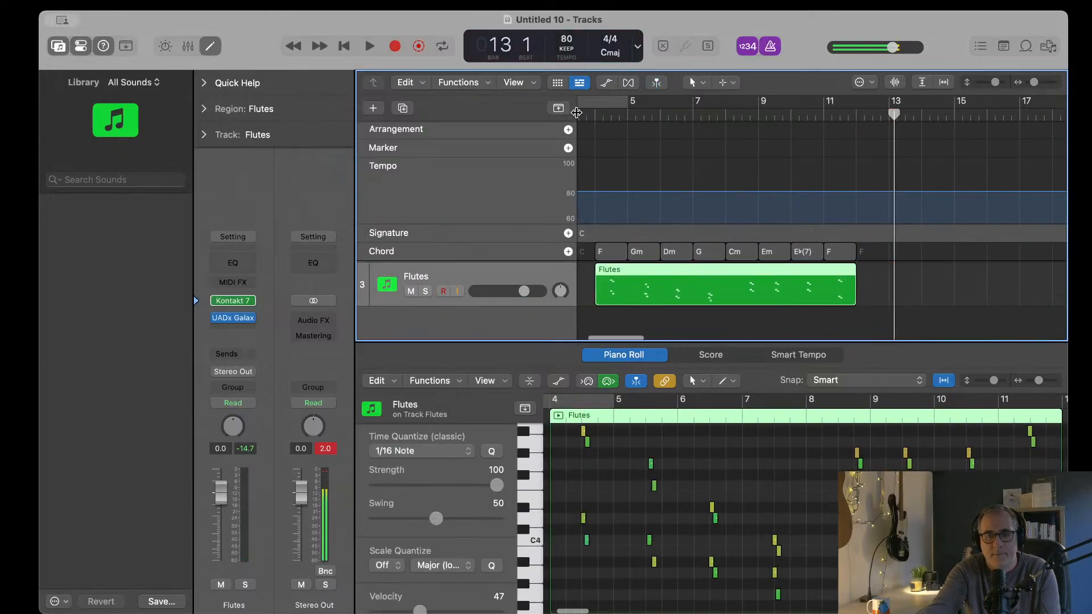
# Step: Return the playhead to bar 4 and look over the new Flutes region alongside the Strings region
pyautogui.scroll(1, 585, 171)
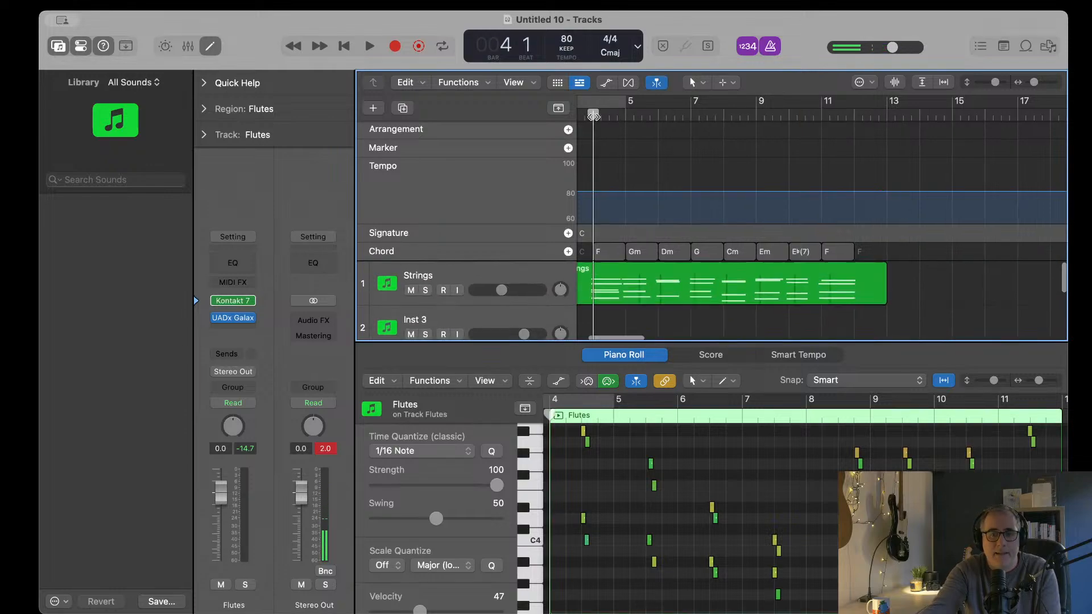
pyautogui.scroll(-2, 574, 174)
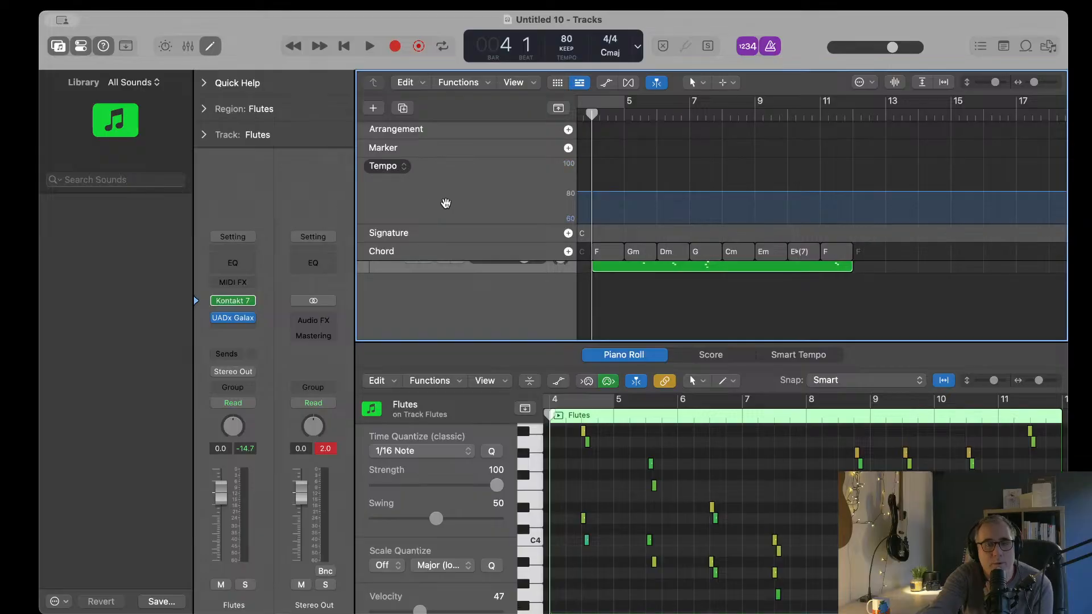
pyautogui.scroll(3, 468, 249)
pyautogui.scroll(-2, 658, 264)
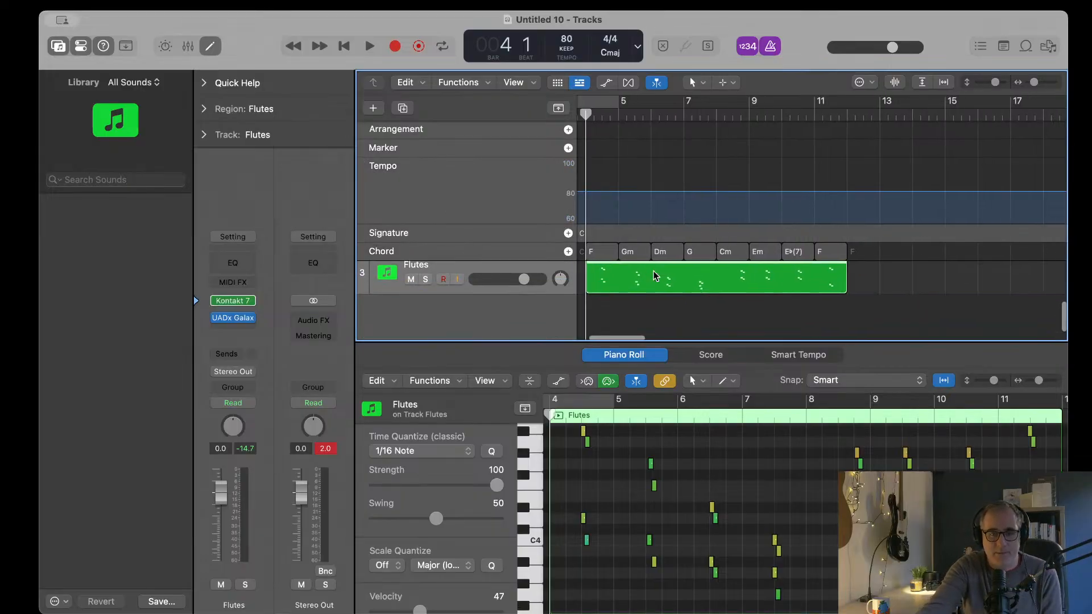
pyautogui.hscroll(1, 653, 271)
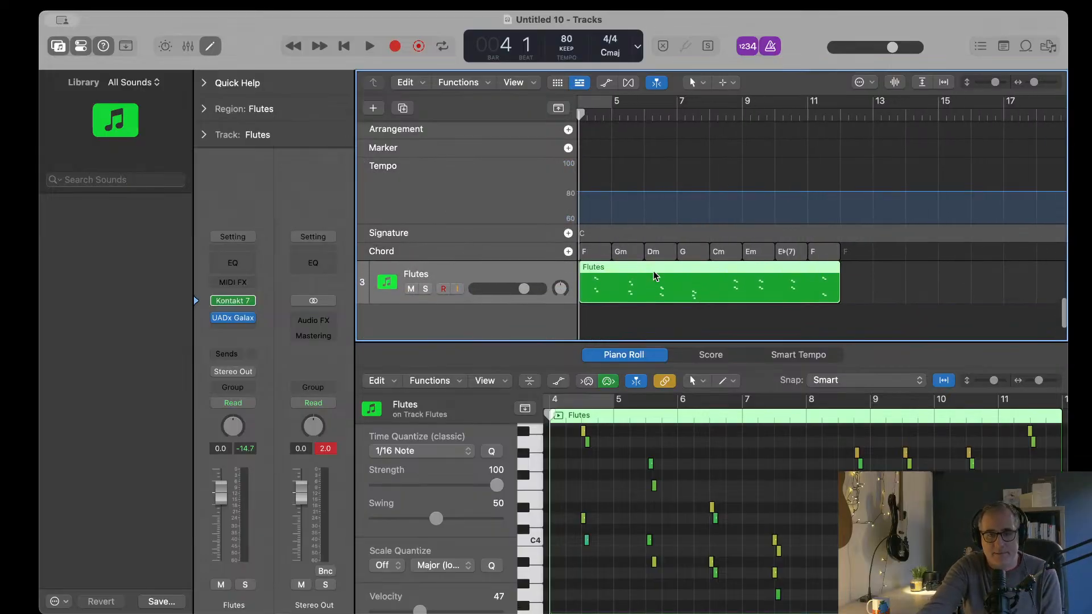
# Step: Duplicate the Flutes track with its instrument and effect, and clear the copy's name
pyautogui.click(372, 111)
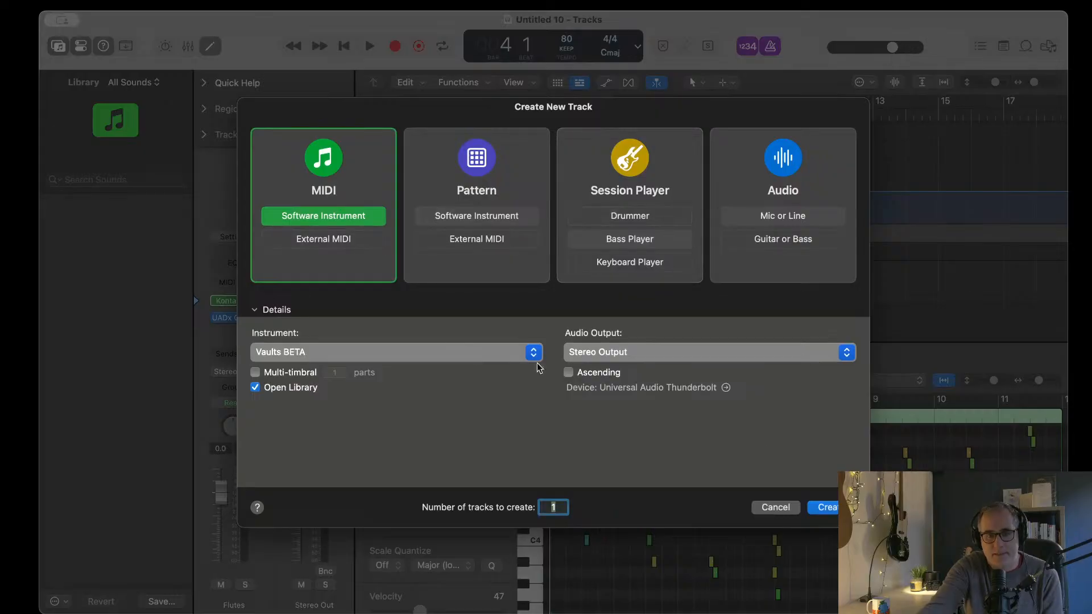
pyautogui.click(778, 507)
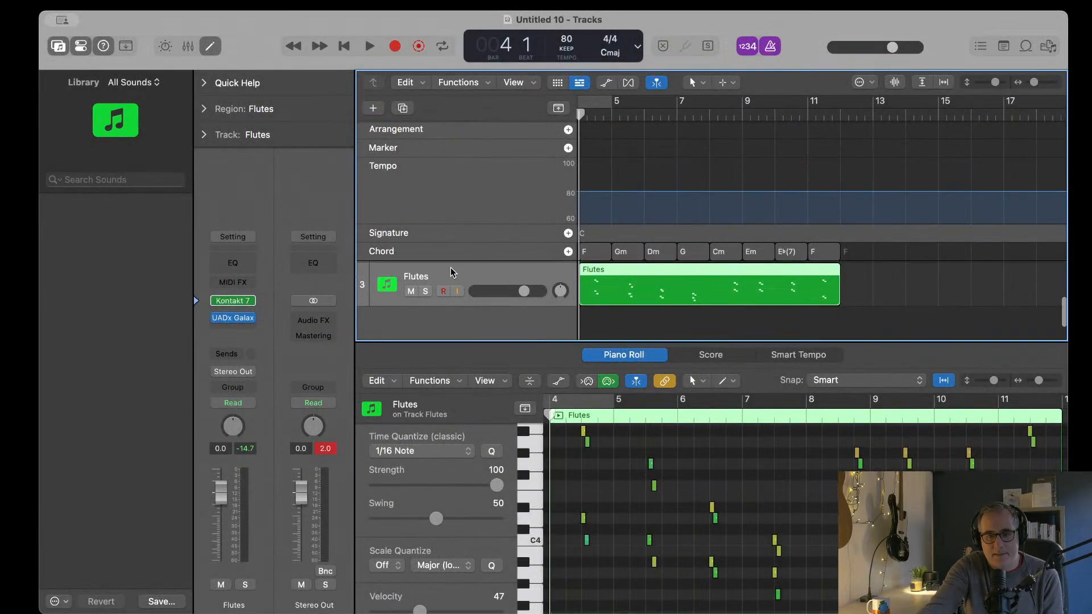
pyautogui.press('super+d')
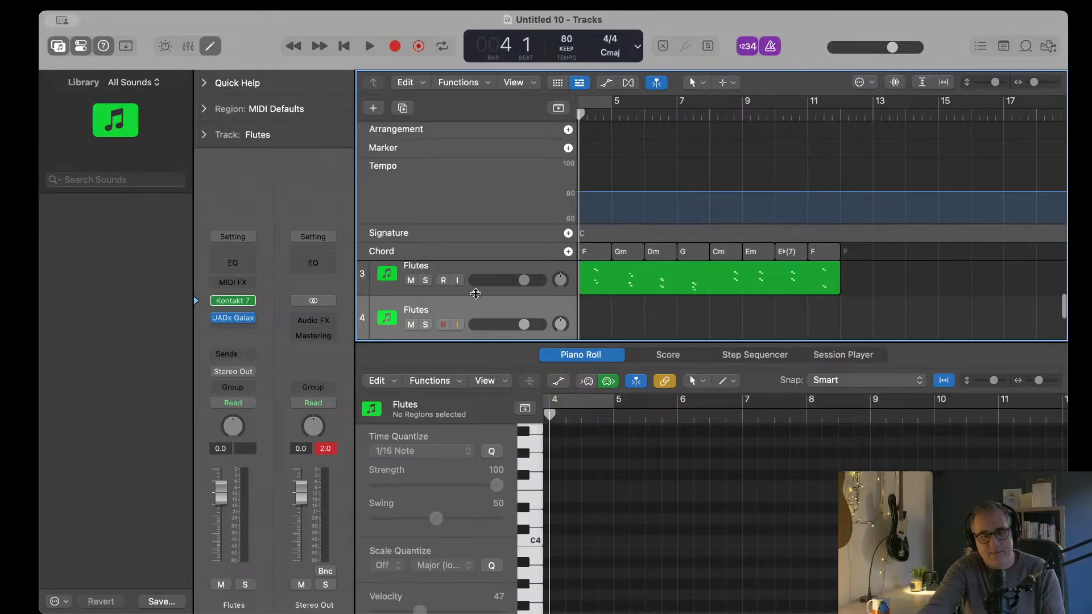
pyautogui.doubleClick(459, 309)
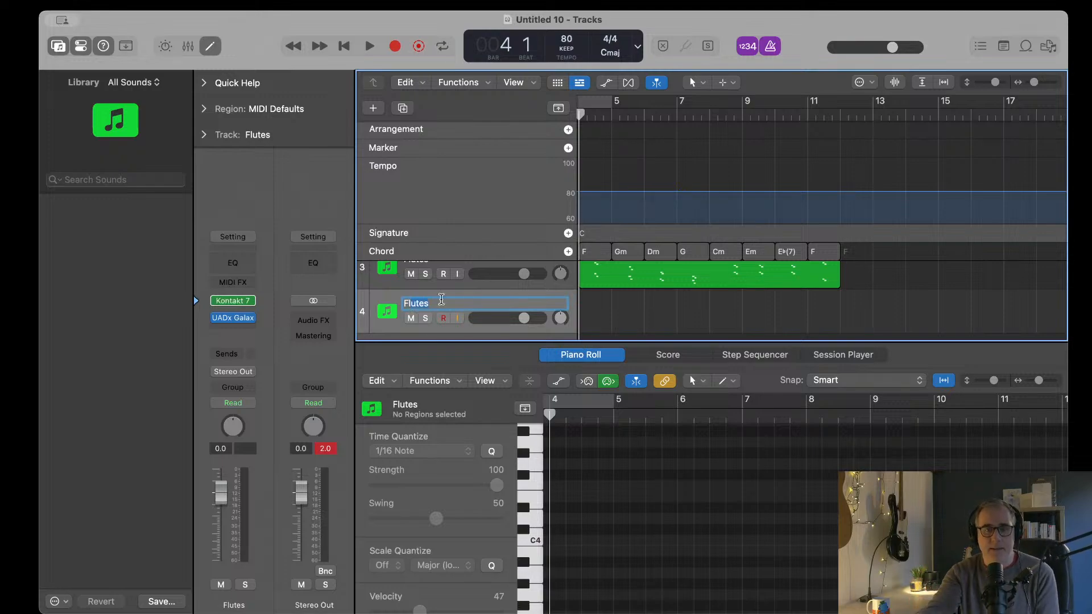
pyautogui.press('BackSpace')
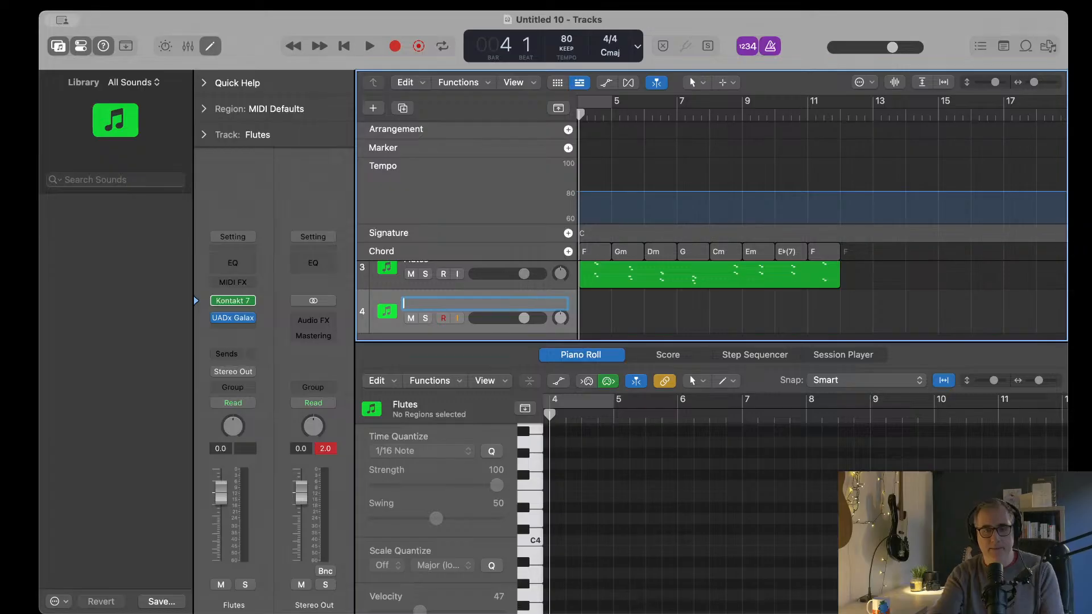
# Step: Open the duplicated track's Kontakt 7 instrument and browse the Spitfire Symphony Orchestra library to the Symphonic Brass instruments
pyautogui.moveTo(226, 301)
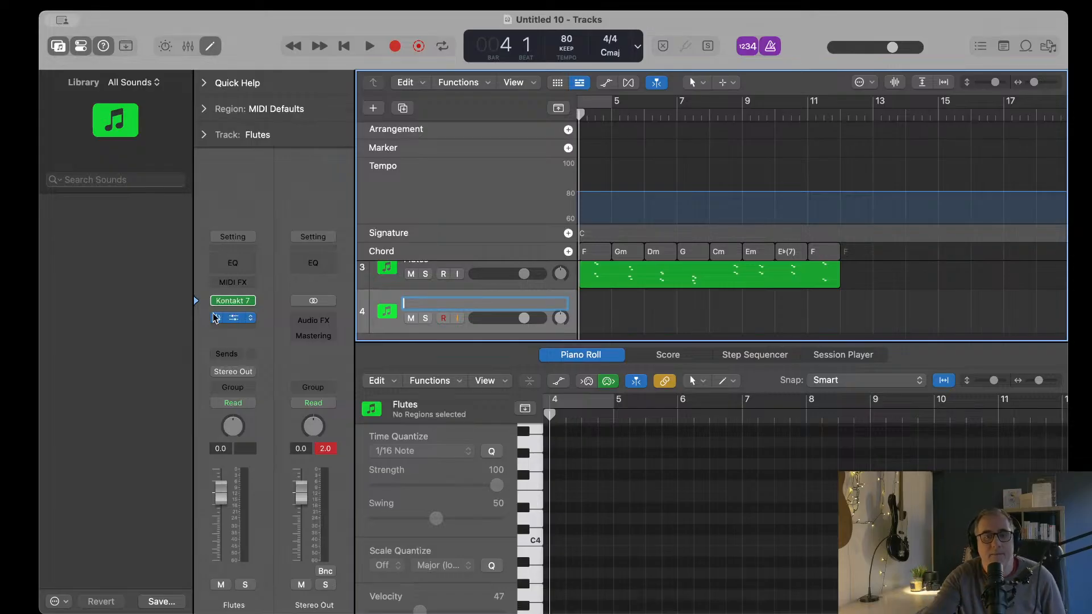
pyautogui.click(227, 302)
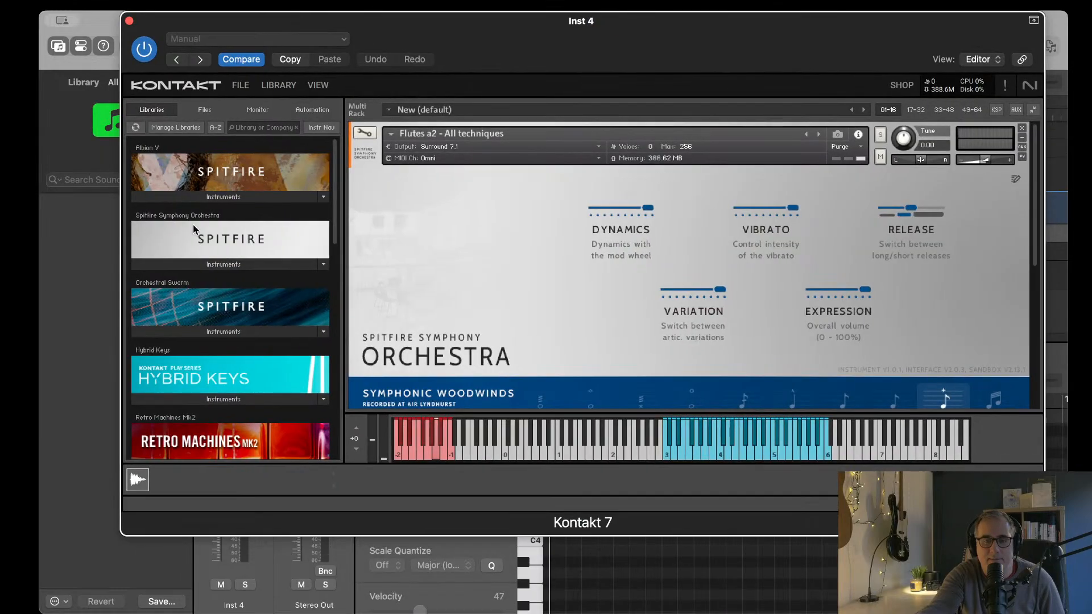
pyautogui.click(210, 264)
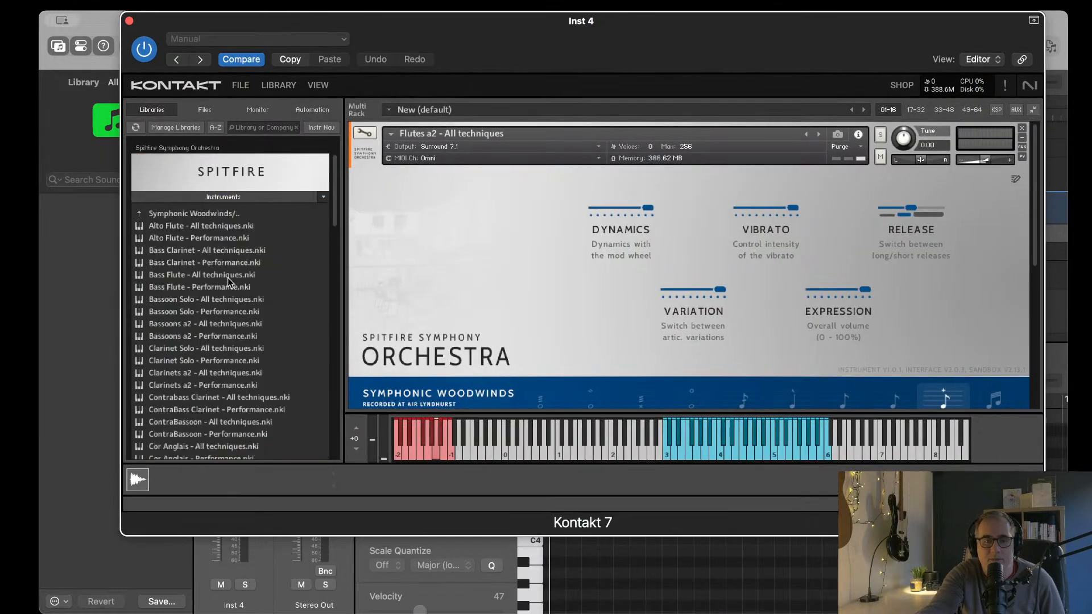
pyautogui.scroll(-6, 227, 278)
pyautogui.scroll(8, 228, 278)
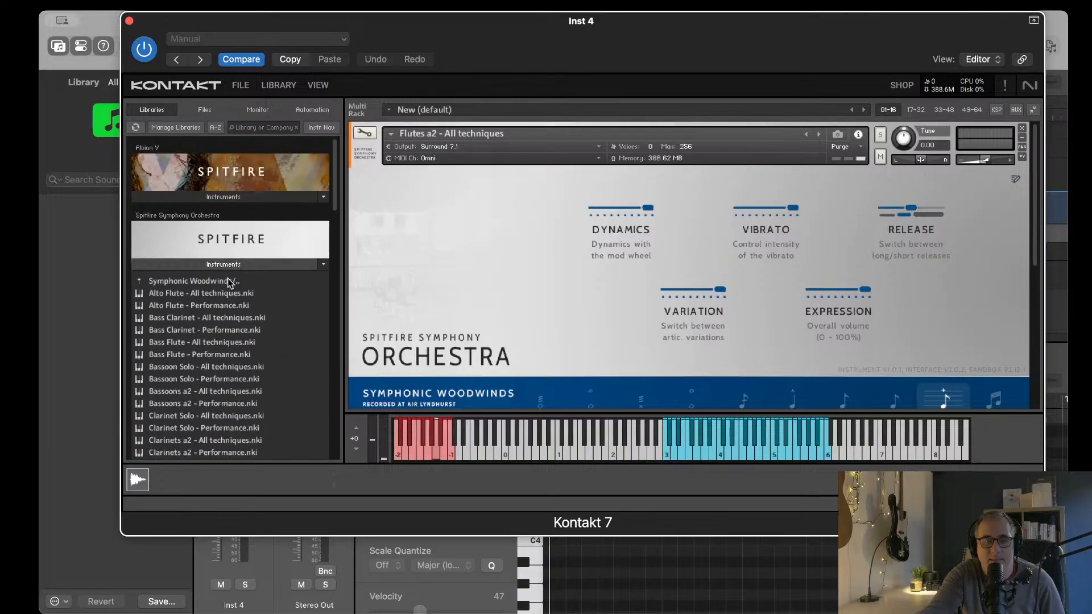
pyautogui.click(227, 280)
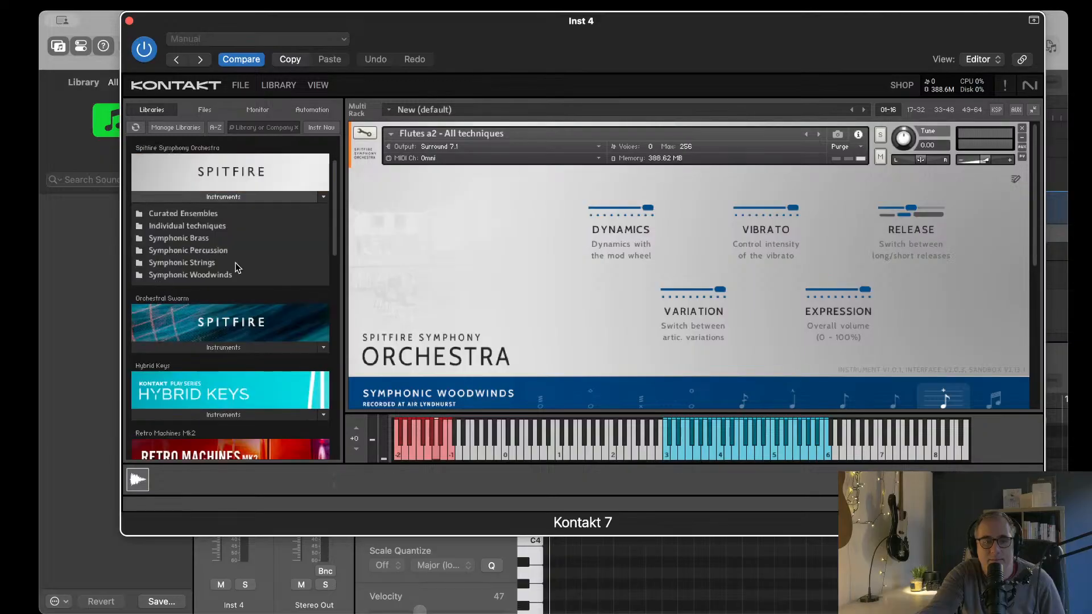
pyautogui.click(196, 239)
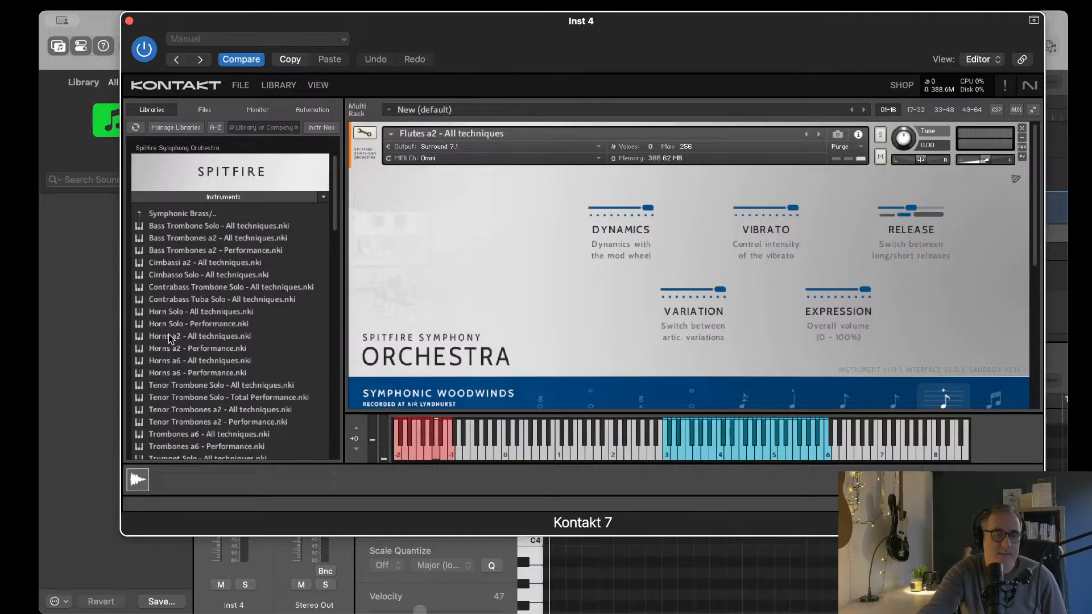
# Step: Load Horn Solo - All techniques in place of the flutes patch, ignoring the missing file this time, and close the instrument window
pyautogui.click(220, 313)
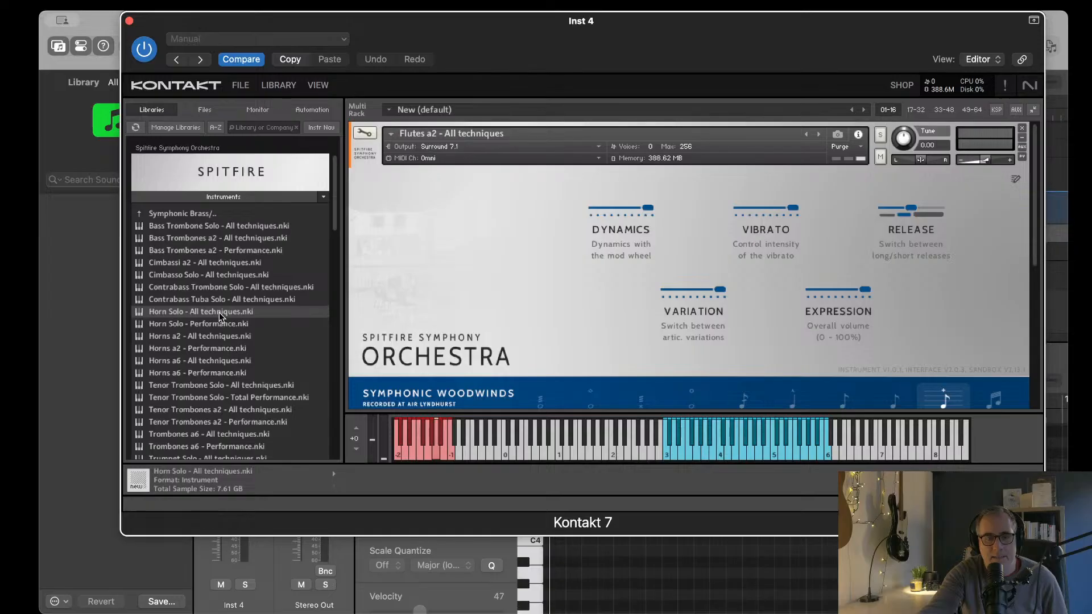
pyautogui.doubleClick(220, 312)
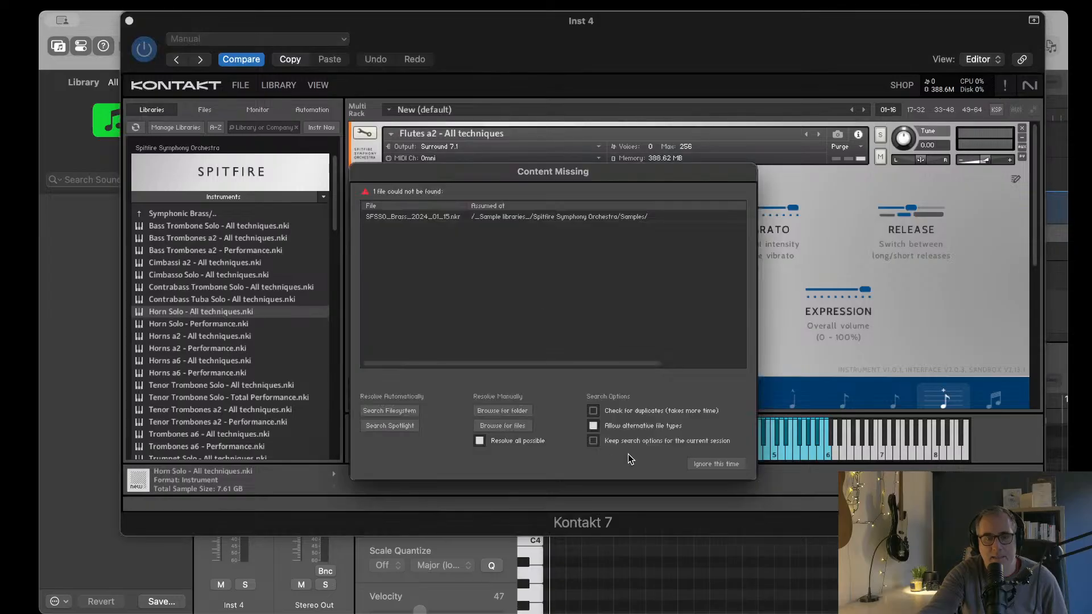
pyautogui.click(730, 463)
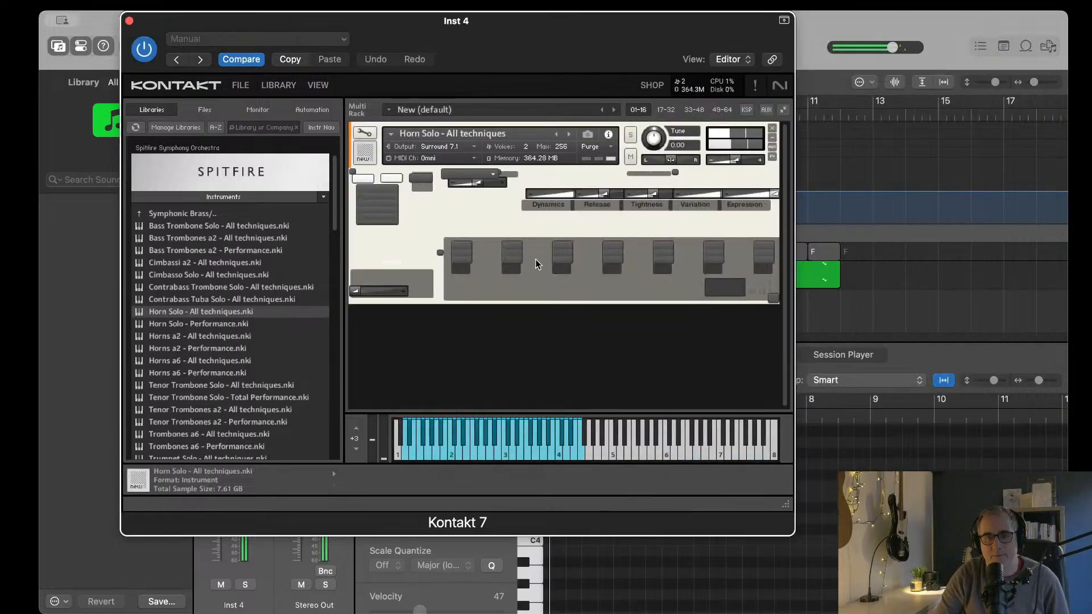
pyautogui.click(129, 20)
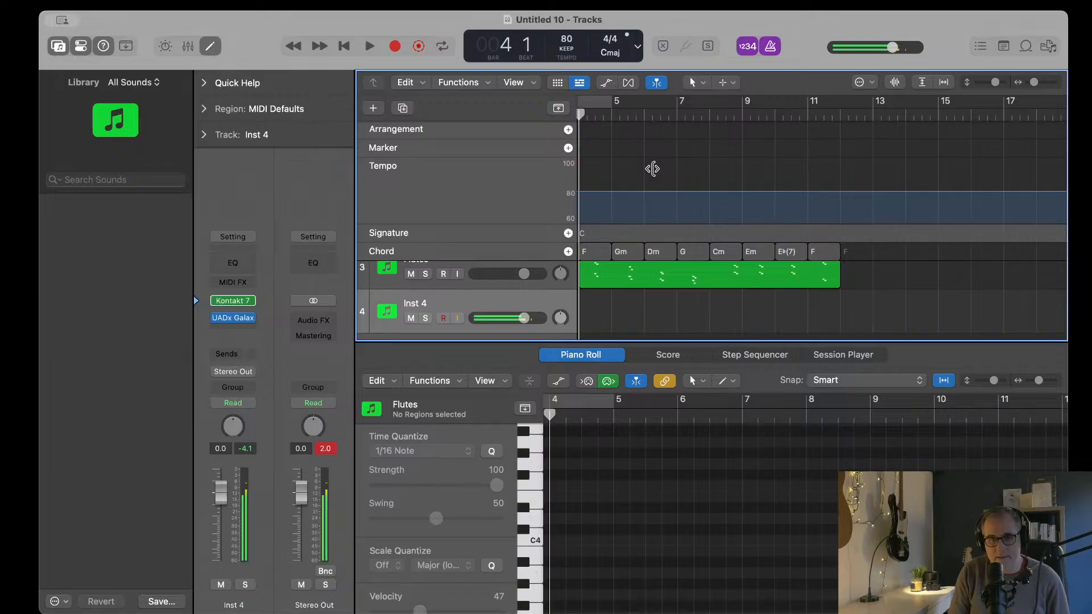
# Step: Try recording a solo horn part on the new track from bar 4 to bar 12, delete the take and return the playhead to bar 4
pyautogui.hscroll(-3, 677, 168)
pyautogui.hscroll(-1, 677, 169)
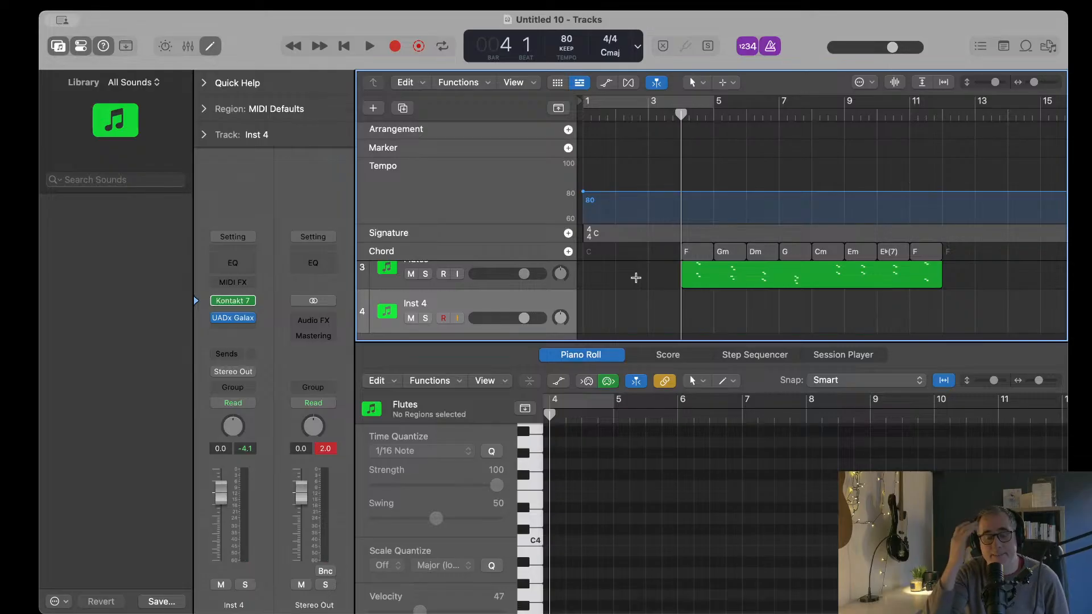
pyautogui.press('r')
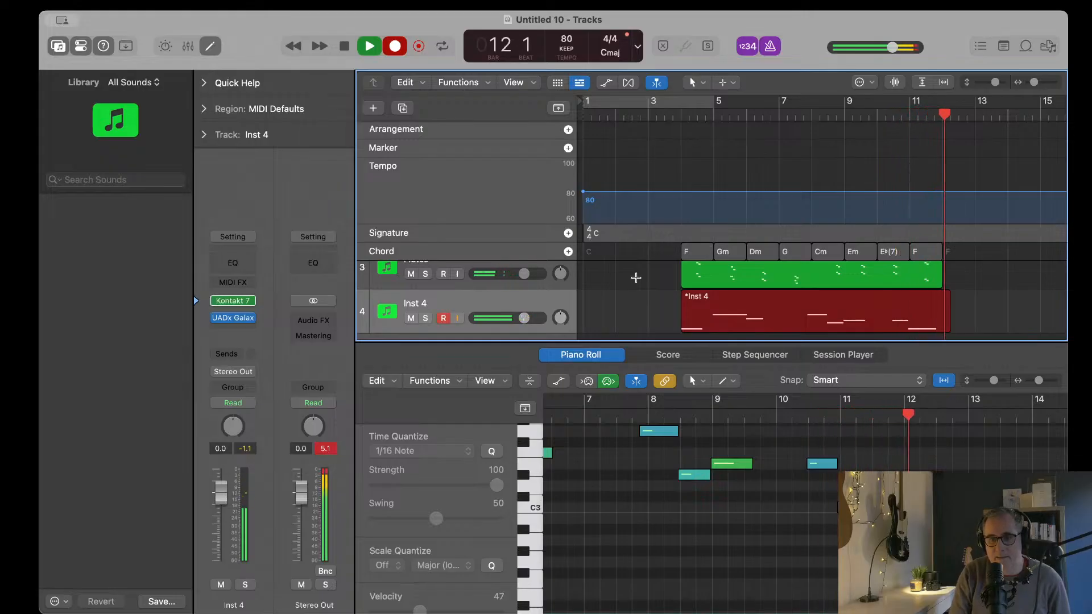
pyautogui.press('space')
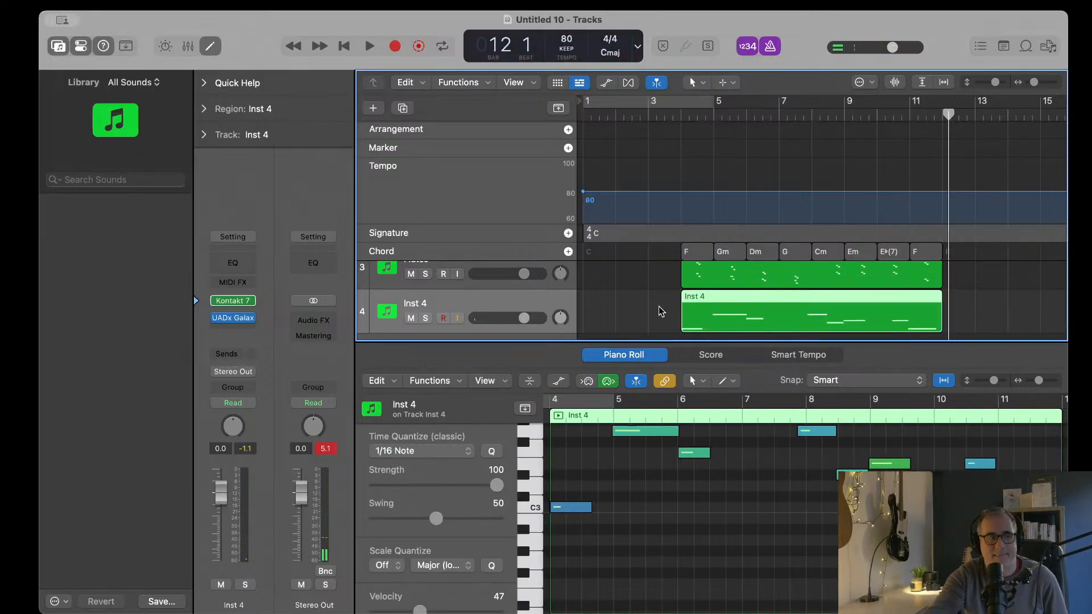
pyautogui.press('Delete')
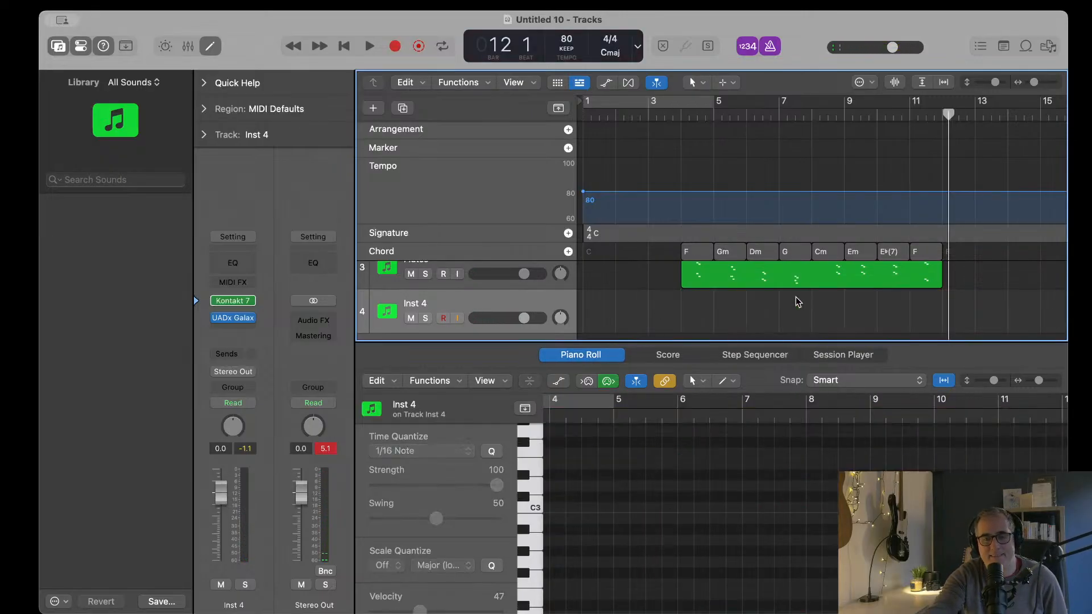
pyautogui.click(687, 107)
pyautogui.scroll(5, 967, 227)
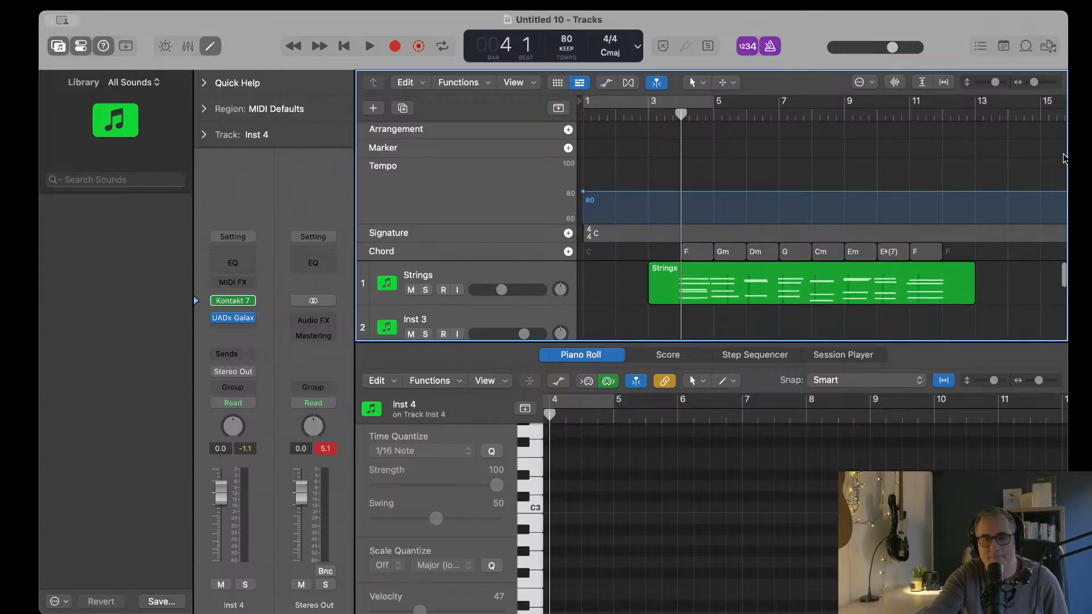